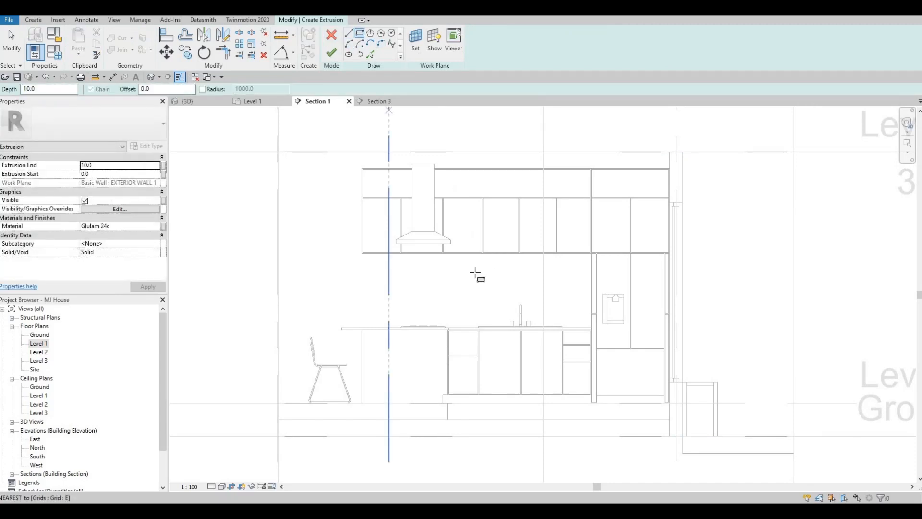
Sketch the backsplash rectangle, about 2692 by 885 mm, between the upper cabinets and countertop, starting at the tall refrigerator cabinet
scroll(665, 215, up, 5)
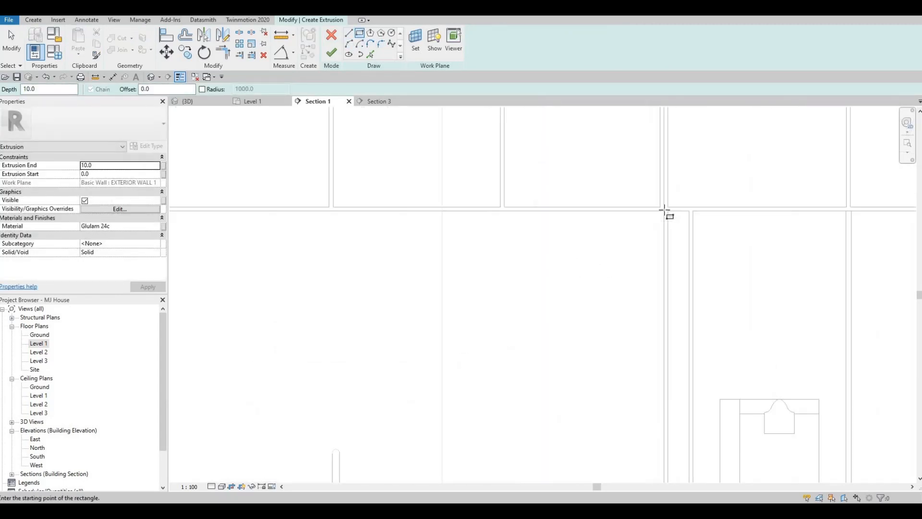
click(665, 210)
scroll(548, 319, down, 5)
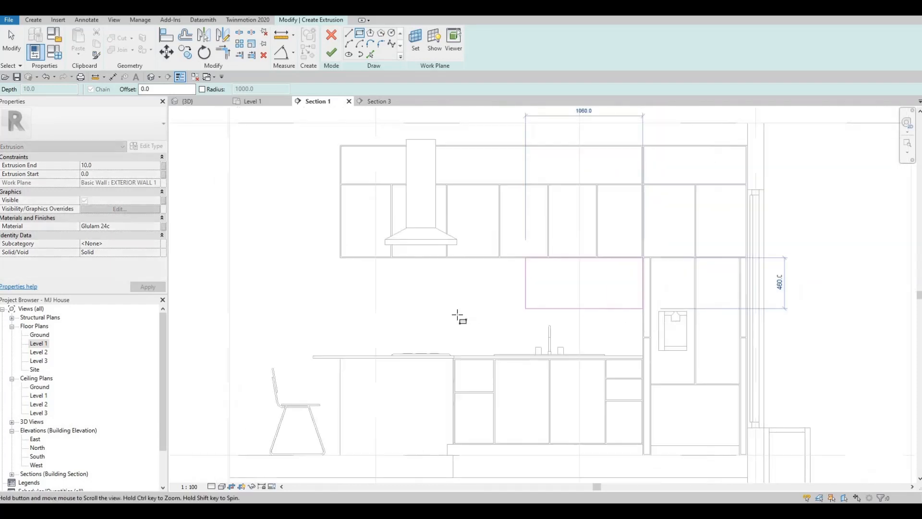
scroll(435, 328, up, 2)
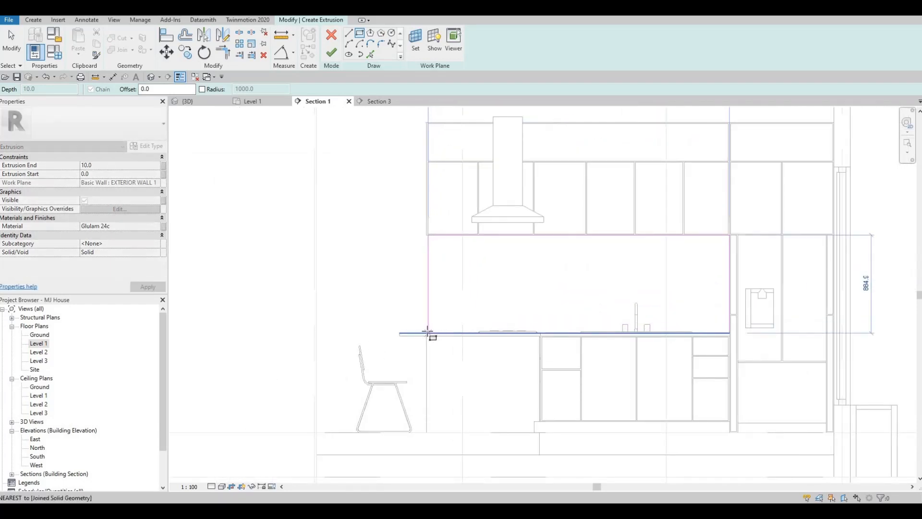
click(431, 332)
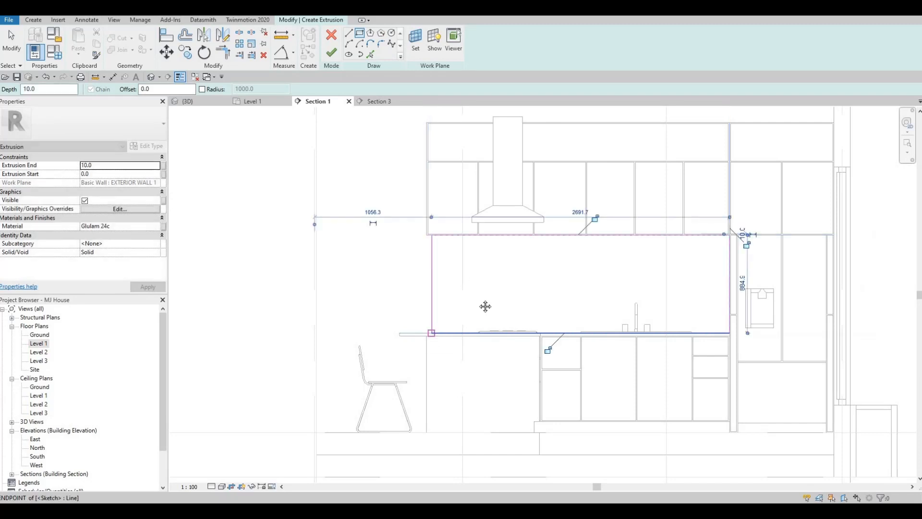
key(Escape)
key(Escape)
key(Escape)
key(Escape)
Align the backsplash sketch's free vertical edge with the outer side of the end upper cabinet
scroll(455, 284, up, 2)
key(a)
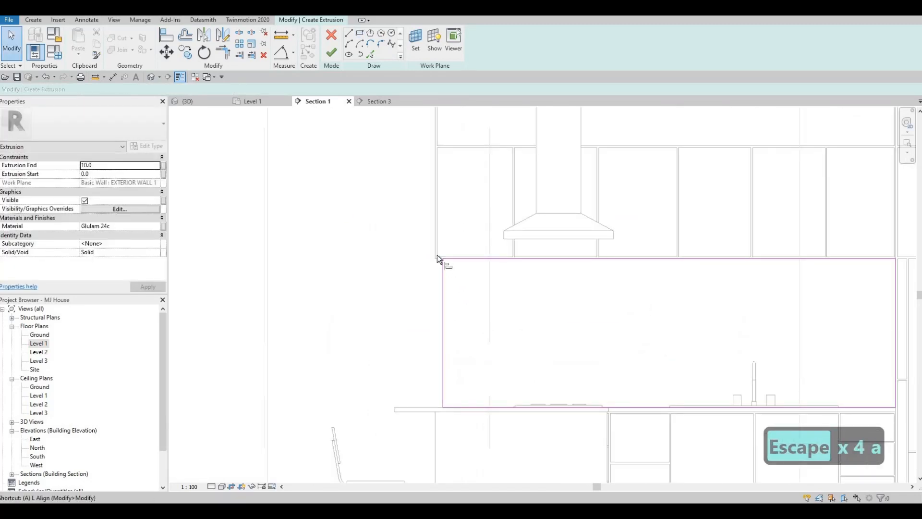
key(l)
scroll(429, 239, up, 2)
click(433, 253)
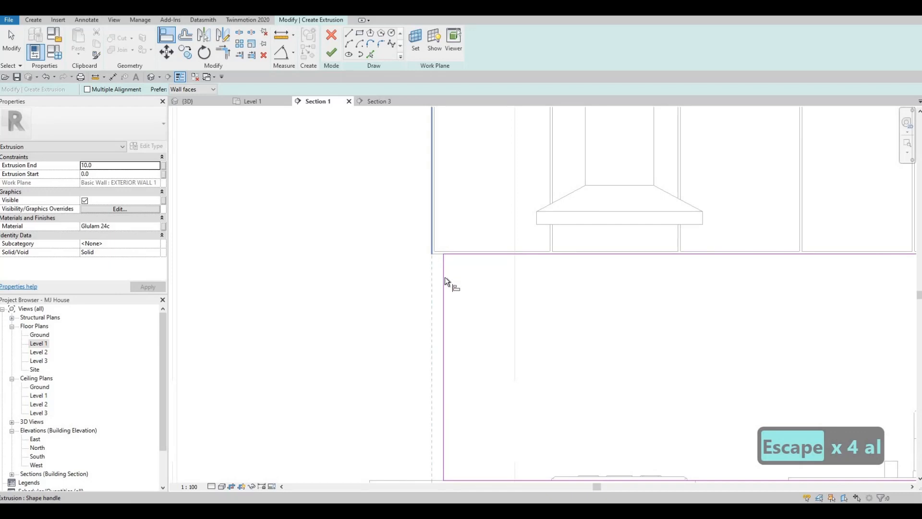
click(443, 277)
scroll(483, 288, down, 4)
key(Escape)
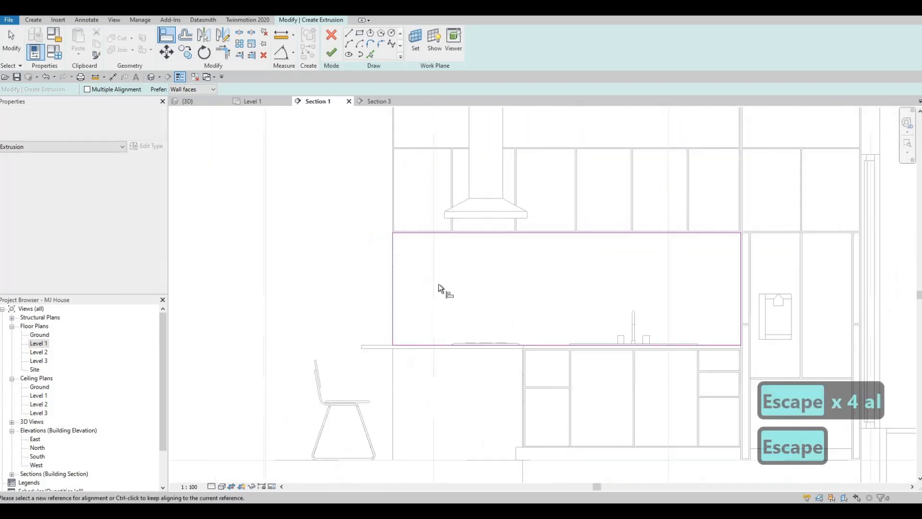
scroll(449, 315, up, 1)
middle_drag(520, 312, 548, 289)
key(Escape)
key(Escape)
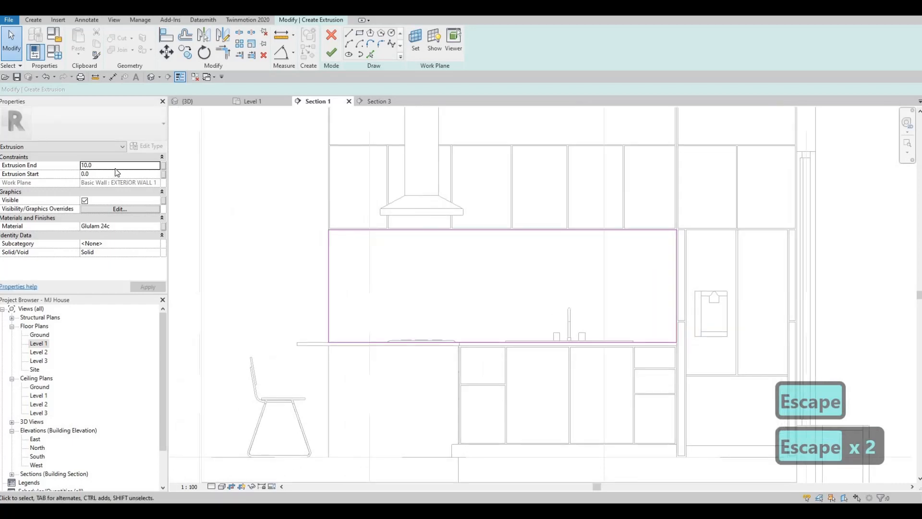
Finish the in-place backsplash with an extrusion end of 5 and the Tile, Porcelain, 4in material
text(5)
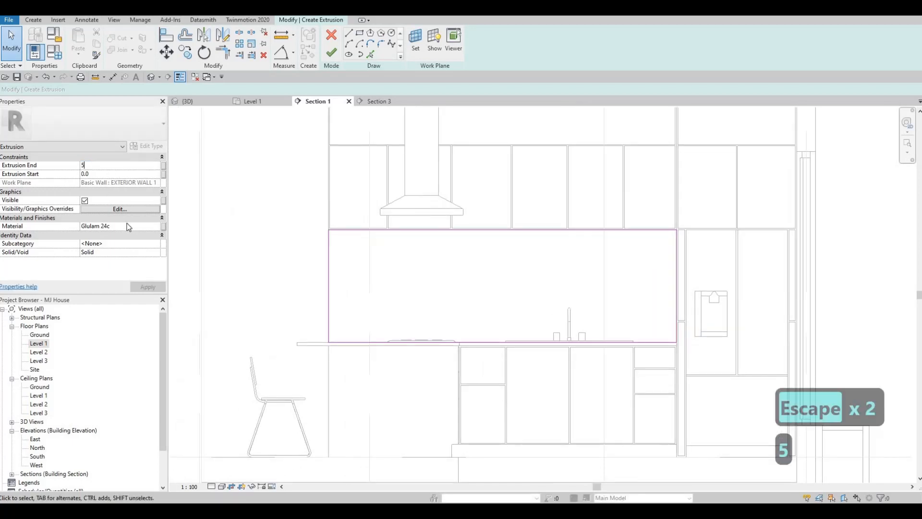
click(158, 227)
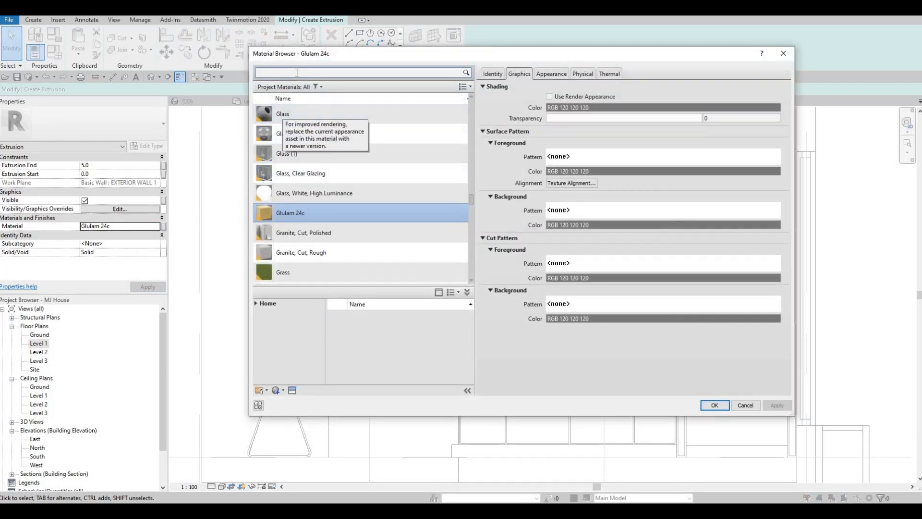
click(297, 73)
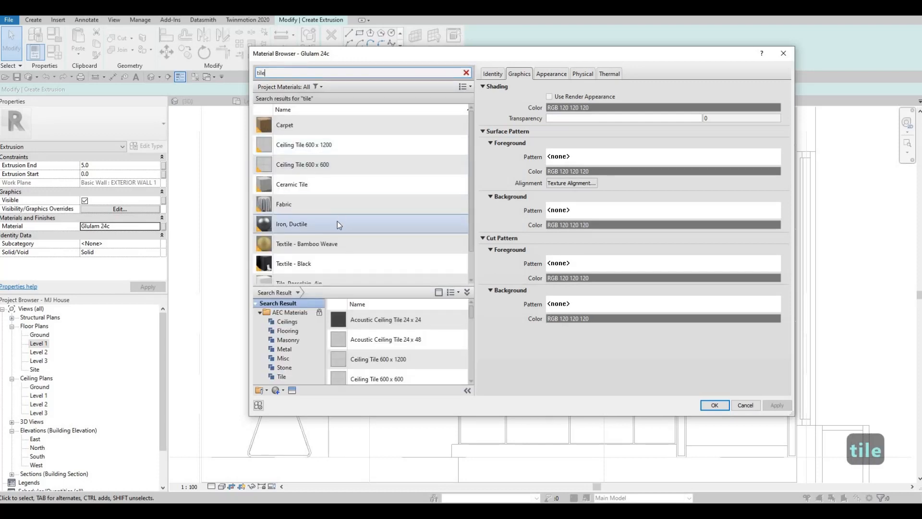
scroll(334, 231, down, 1)
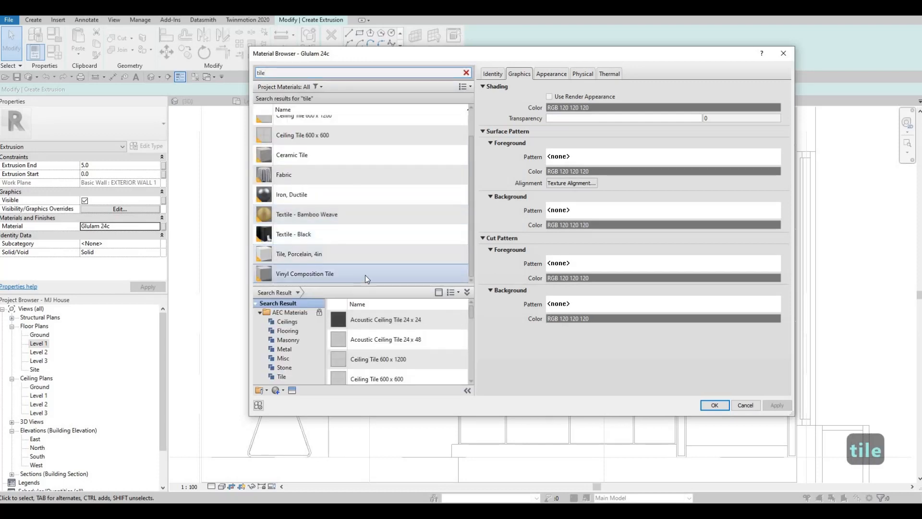
click(327, 273)
click(324, 255)
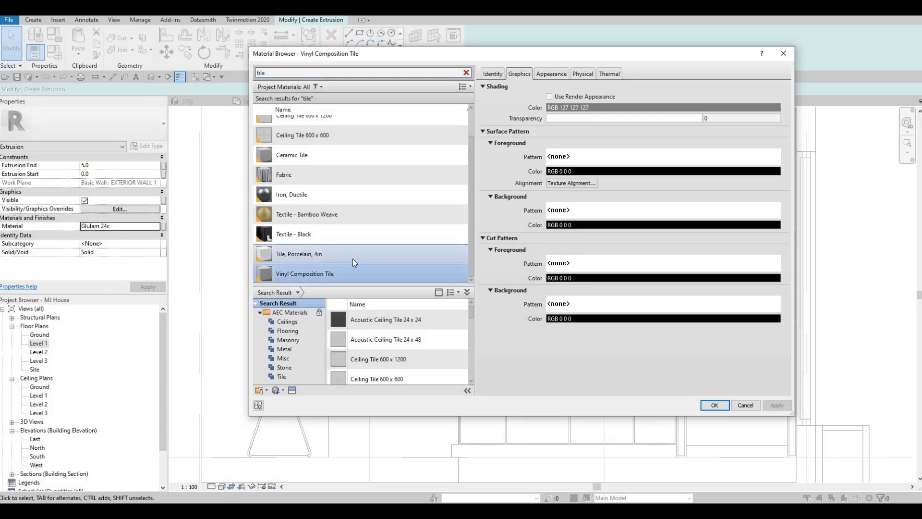
click(726, 405)
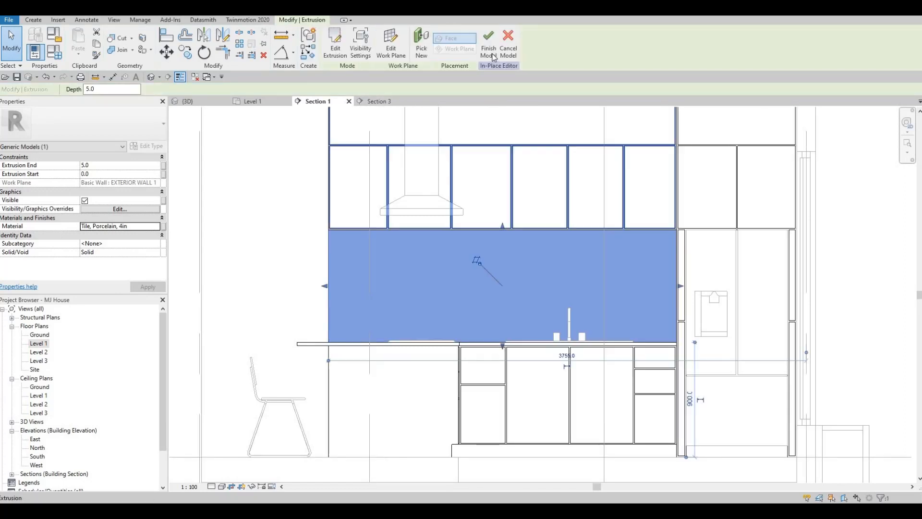
click(493, 57)
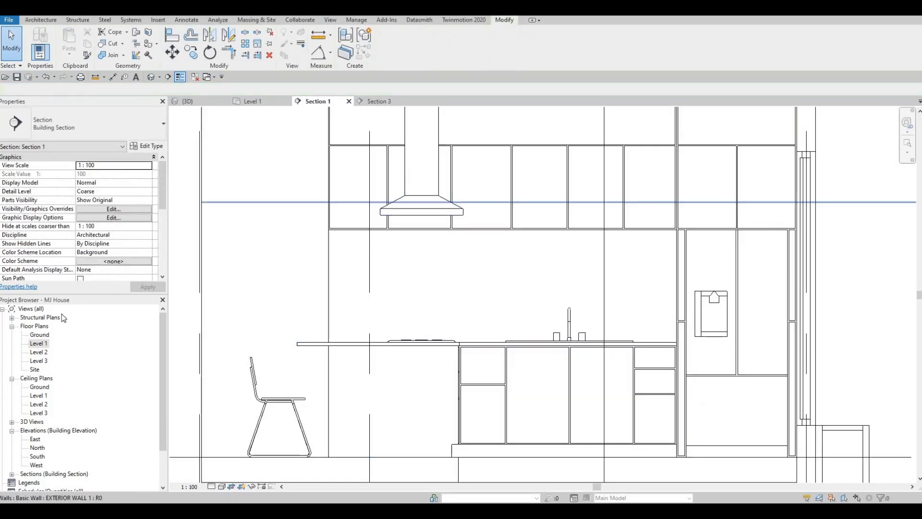
Open the Level 1 floor plan and examine the kitchen's counters, cooktop and seating area
double_click(39, 344)
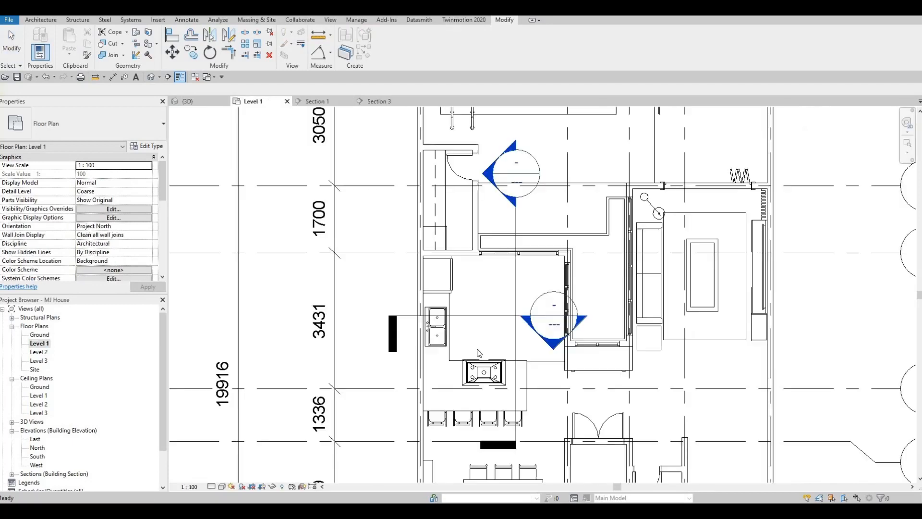
middle_drag(475, 366, 435, 275)
scroll(437, 313, up, 4)
middle_drag(415, 312, 410, 301)
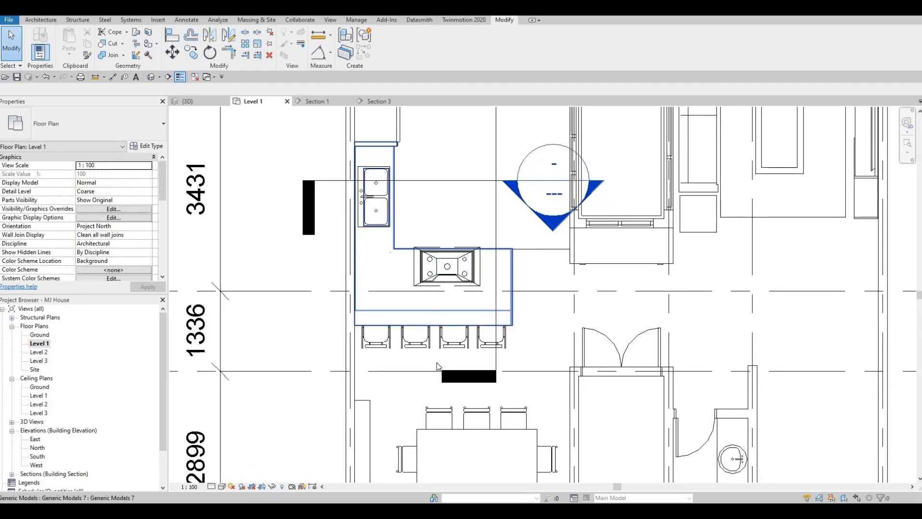
middle_drag(436, 362, 432, 403)
middle_drag(466, 348, 479, 330)
middle_drag(446, 299, 466, 344)
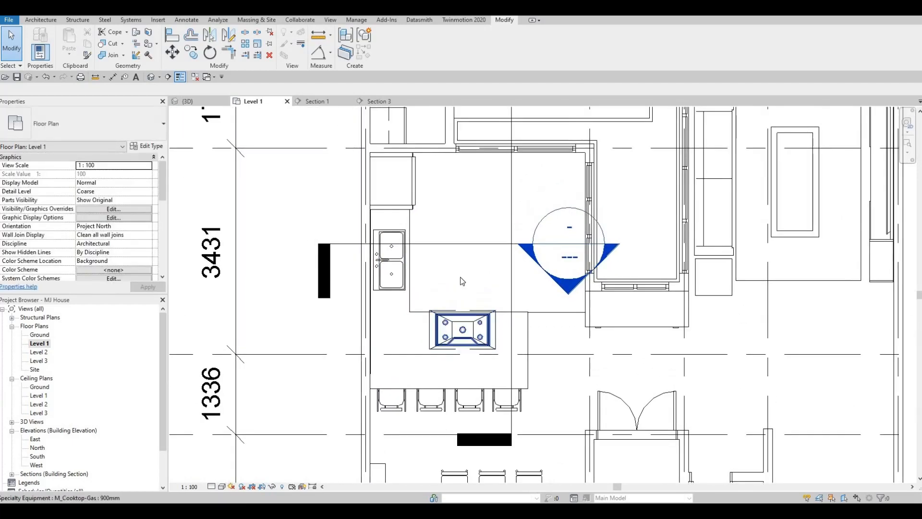
middle_drag(409, 323, 414, 251)
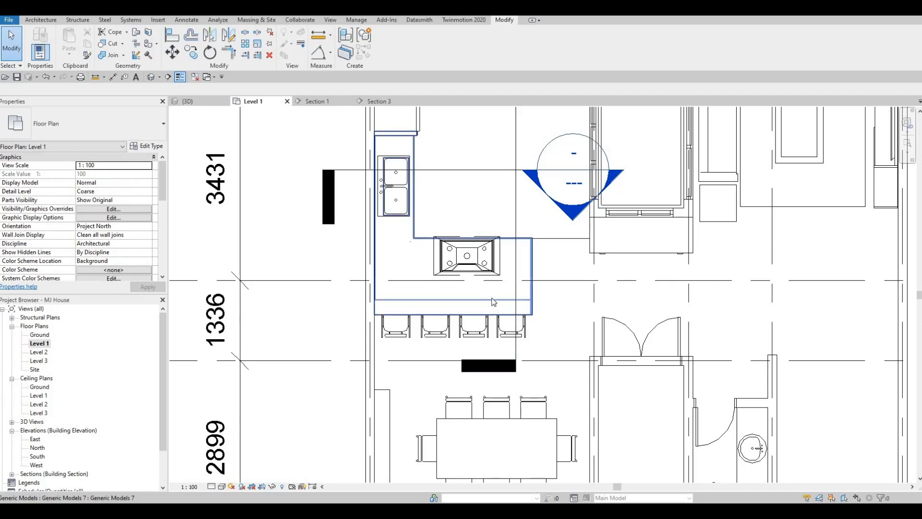
Move the kitchen's horizontal section line away from the sink to the counter edge beside the cooktop
scroll(486, 291, down, 1)
middle_drag(471, 237, 476, 324)
mouse_move(453, 287)
middle_down()
mouse_move(452, 301)
mouse_move(453, 293)
middle_up()
drag(453, 291, 492, 345)
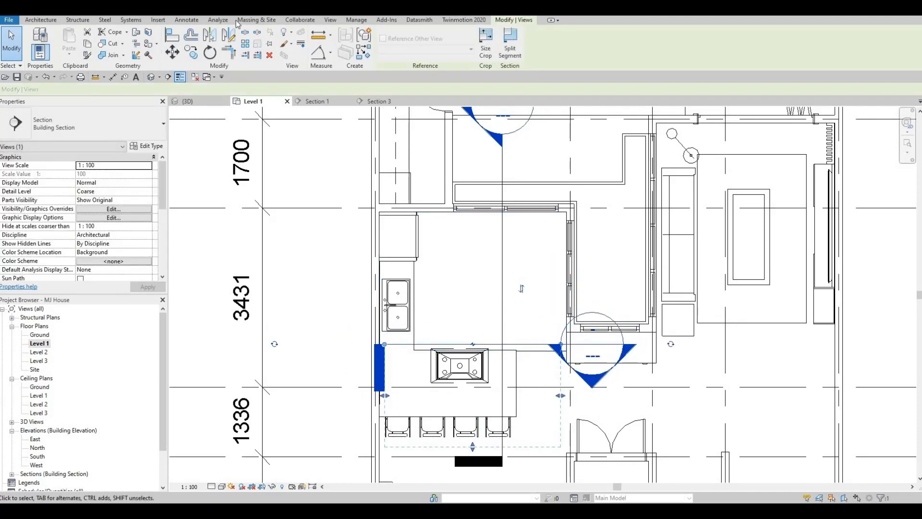
Load the M_Table-Dining Round w Chairs family from the Furniture Tables folder, using the existing chair sub-component family in the project
click(158, 20)
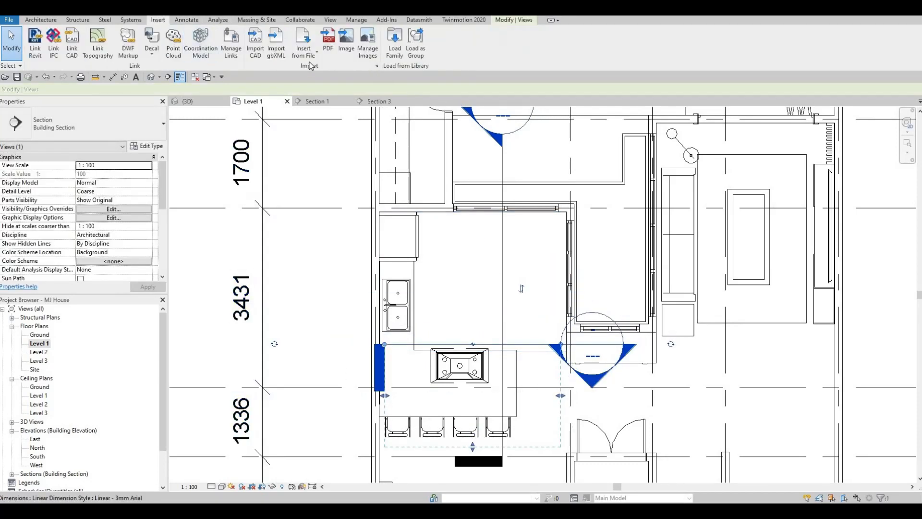
click(395, 44)
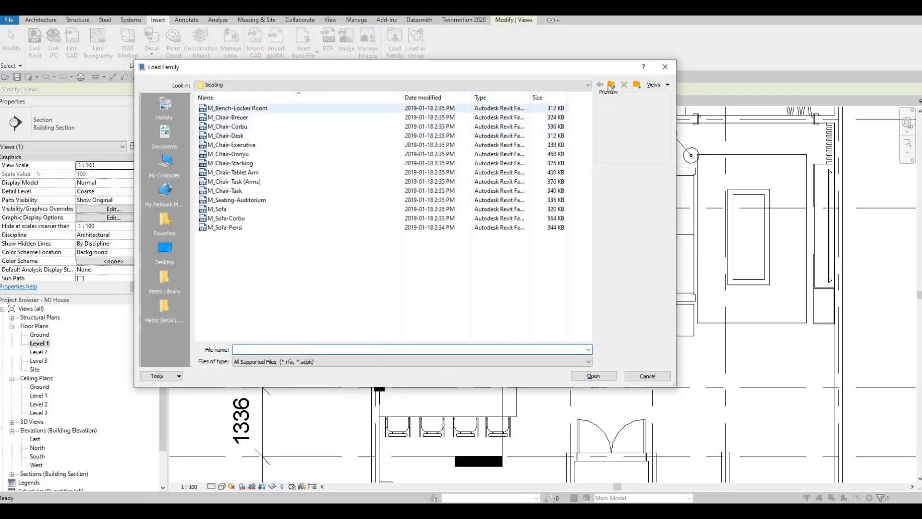
click(611, 85)
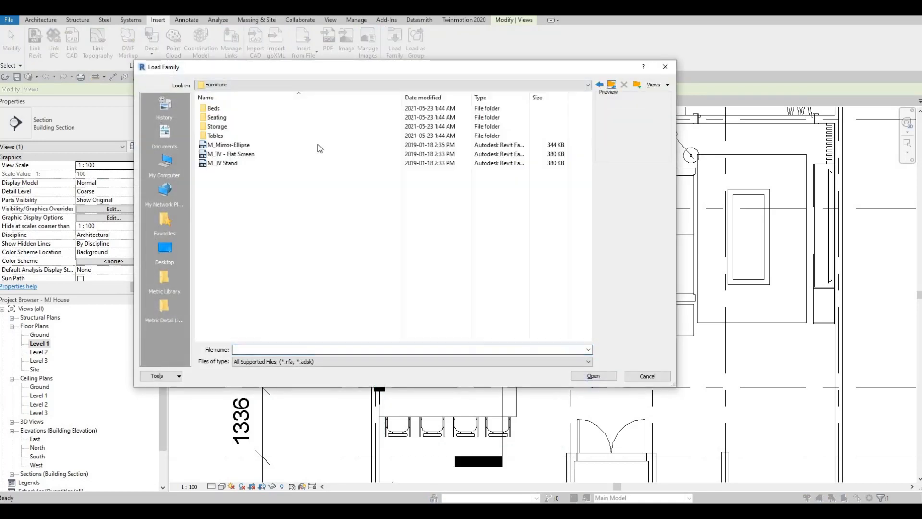
double_click(229, 117)
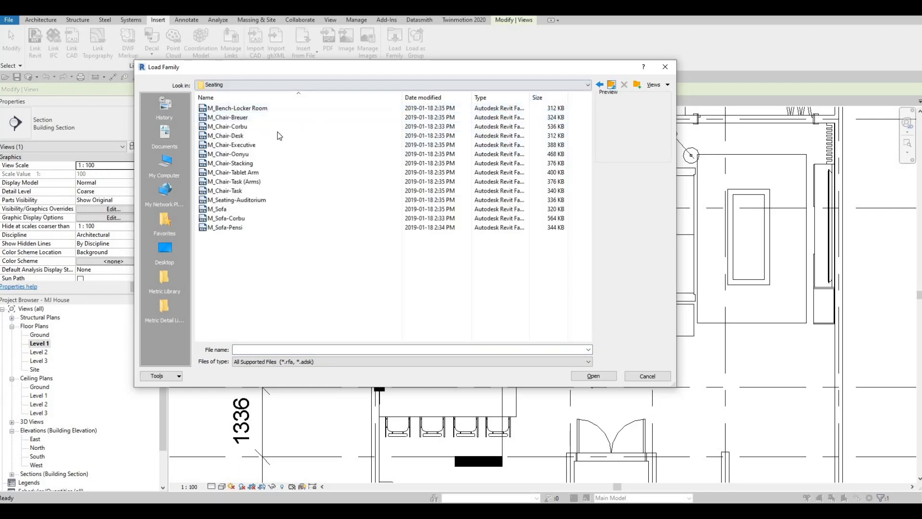
click(611, 85)
double_click(246, 135)
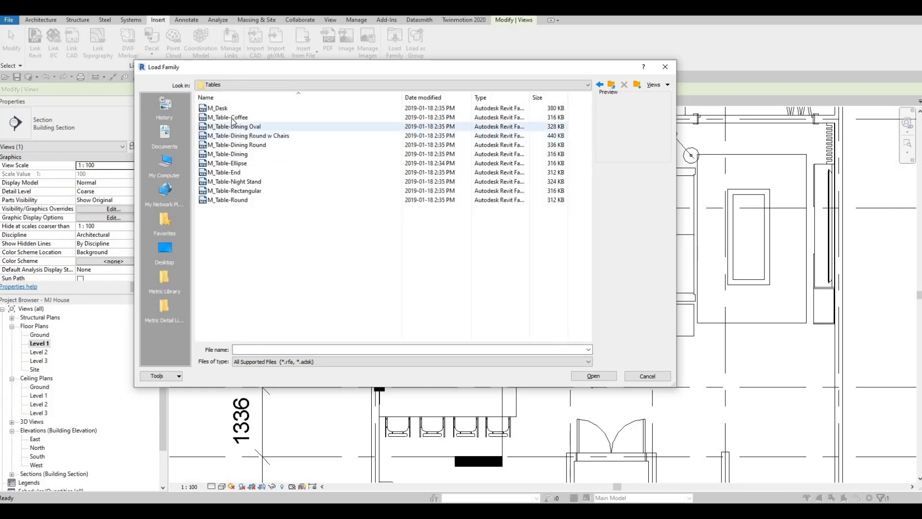
click(233, 119)
key(Down)
key(Down)
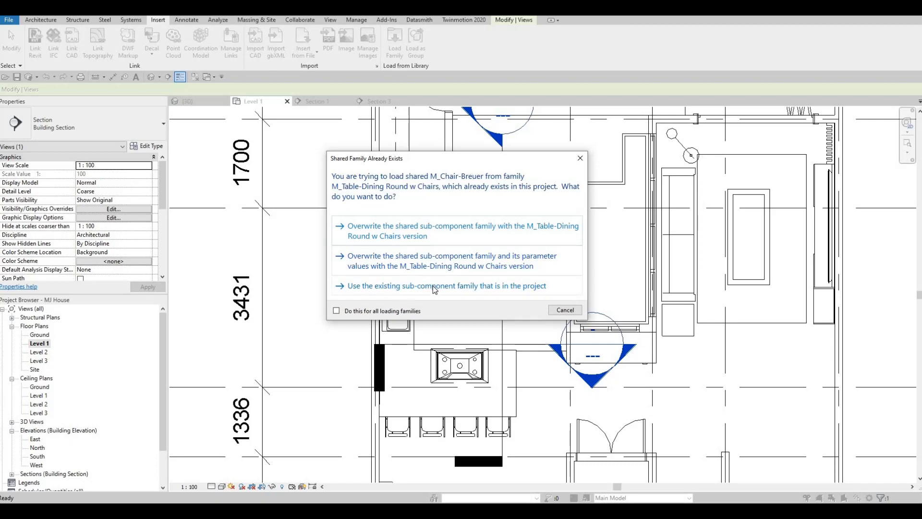
click(461, 289)
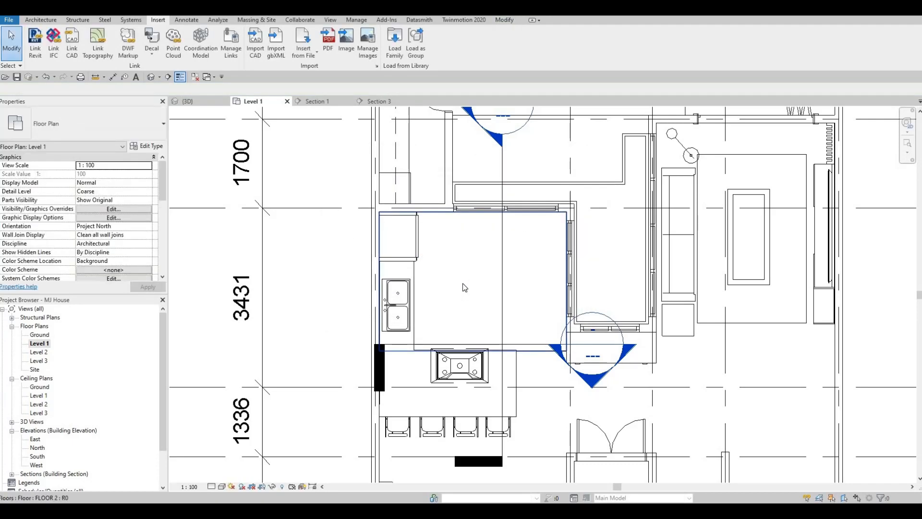
Place a 0915mm Diameter round dining table with chairs in the kitchen's window corner, about 900 mm from both nearby grid lines
key(c)
key(m)
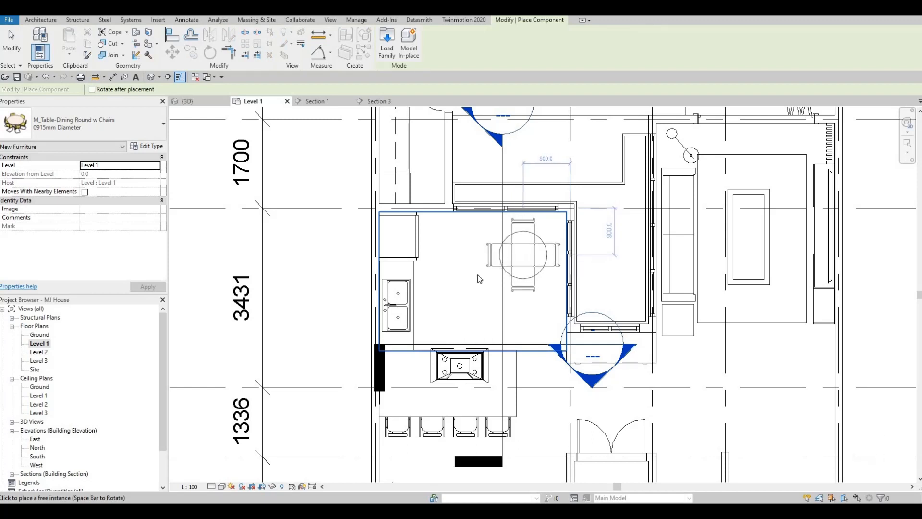
key(Escape)
key(Escape)
key(Escape)
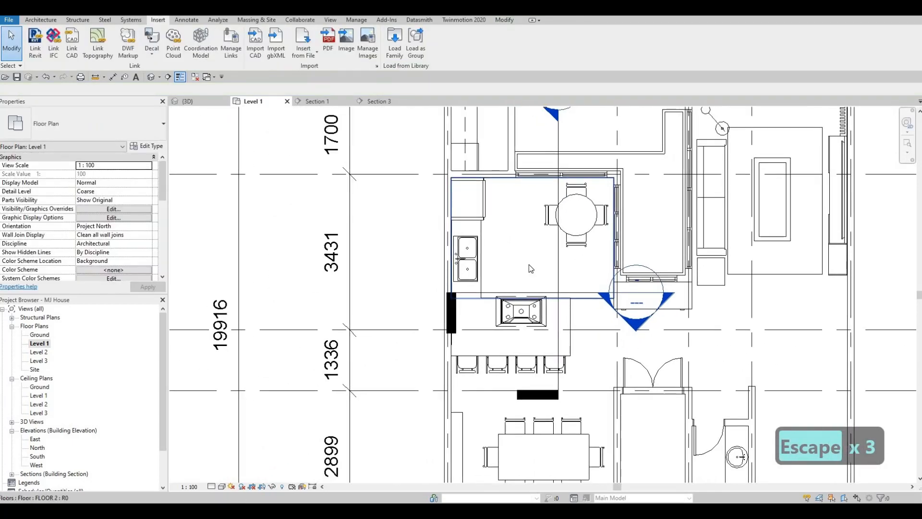
middle_drag(570, 250, 568, 270)
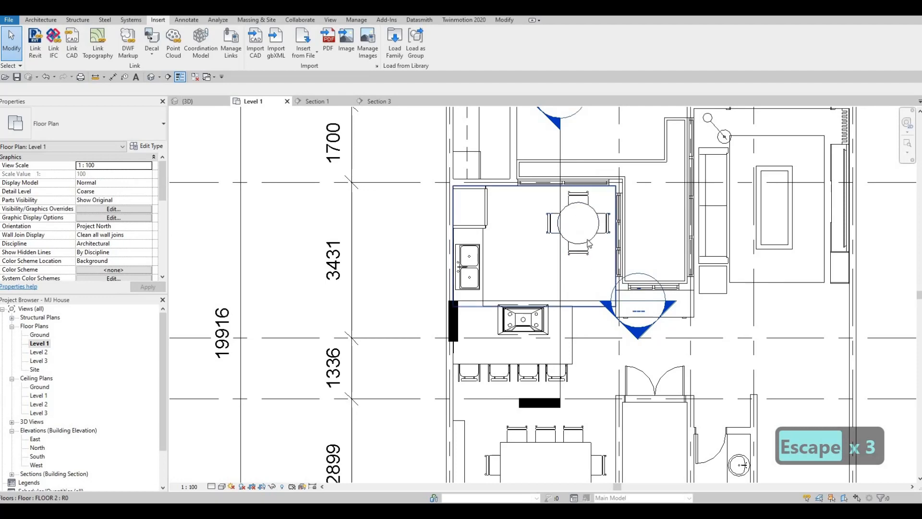
scroll(572, 276, up, 2)
scroll(576, 268, down, 2)
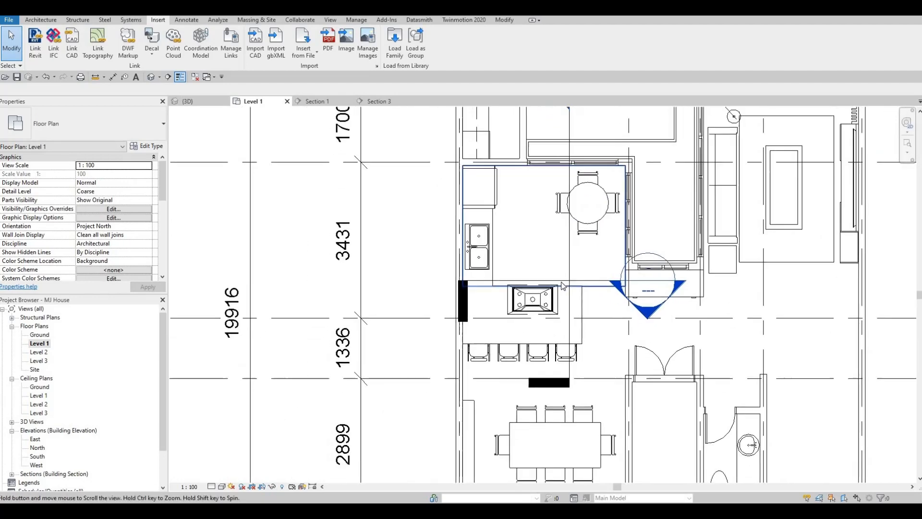
key(Escape)
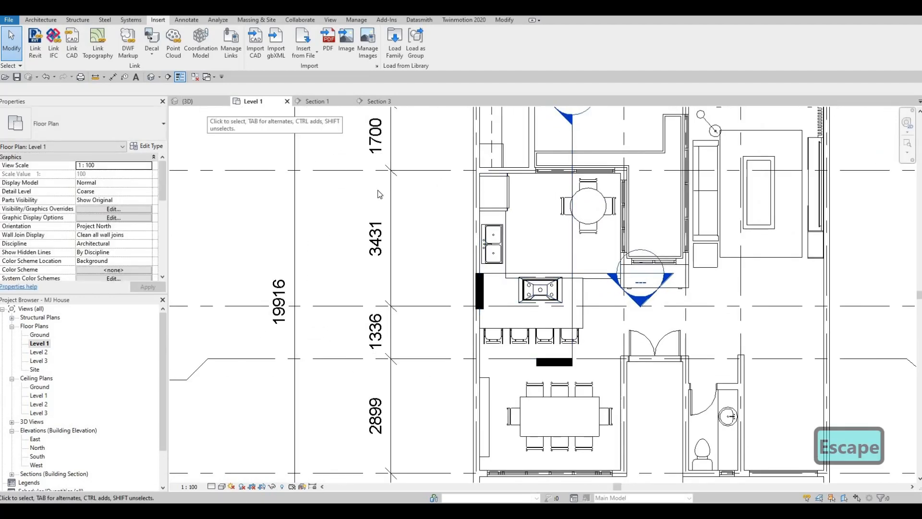
Examine the kitchen island, stools and round dining set in the 3D view and the Level 1 plan
click(202, 105)
shift+middle_drag(480, 240, 418, 304)
scroll(423, 305, down, 1)
shift+middle_drag(592, 271, 474, 342)
double_click(38, 344)
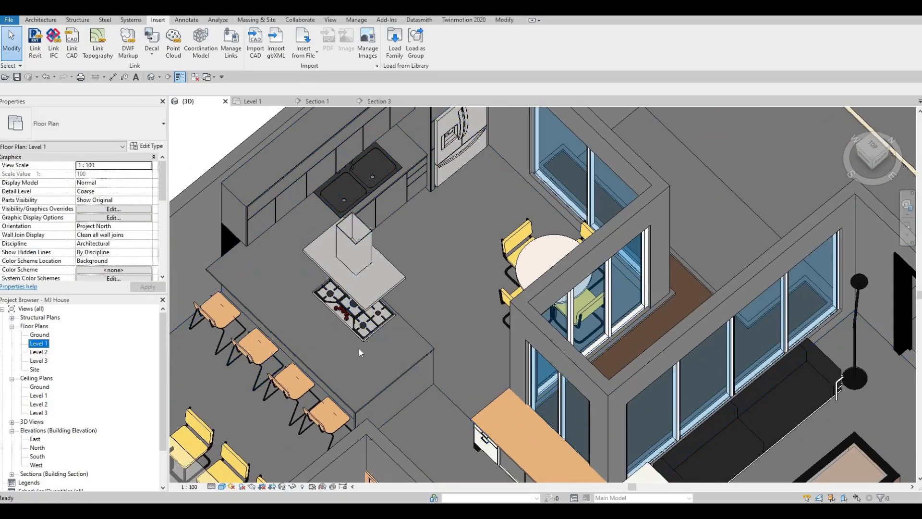
middle_drag(465, 291, 457, 317)
middle_drag(324, 172, 320, 127)
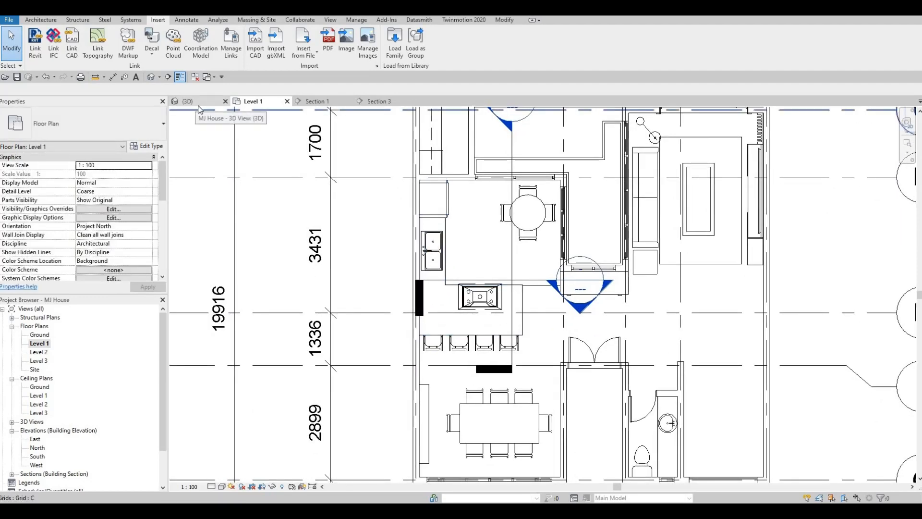
shift+middle_drag(376, 244, 276, 285)
shift+middle_drag(346, 315, 281, 303)
shift+middle_drag(379, 330, 500, 331)
shift+middle_drag(343, 313, 353, 300)
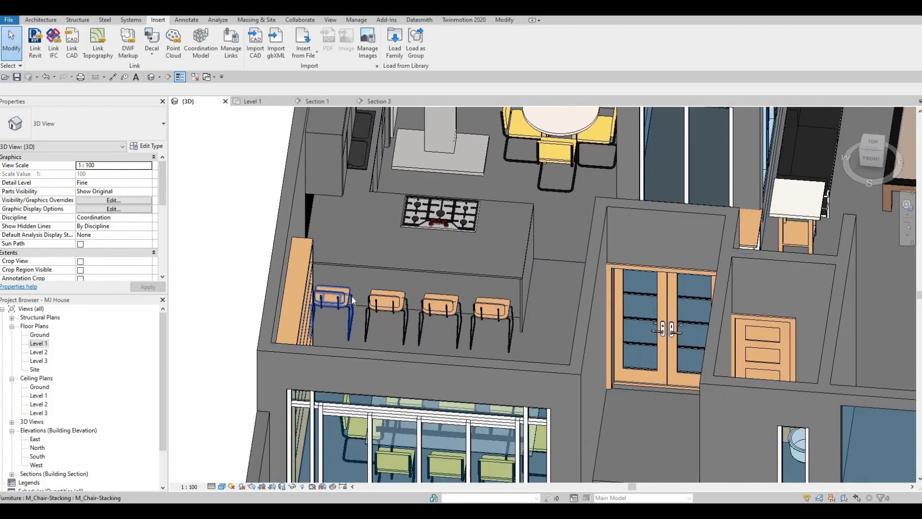
Open the Level 1 floor plan at the kitchen counter beside the stools
shift+middle_drag(353, 267, 283, 279)
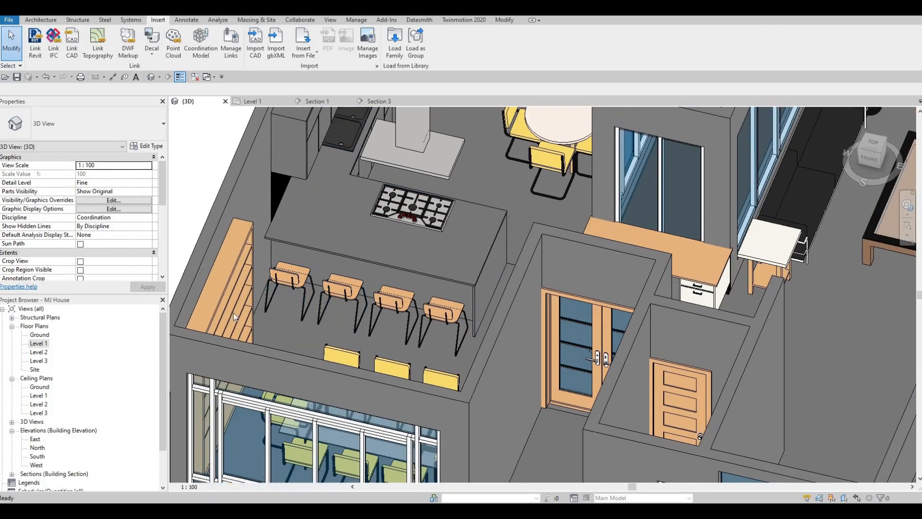
double_click(40, 344)
middle_drag(336, 312, 291, 259)
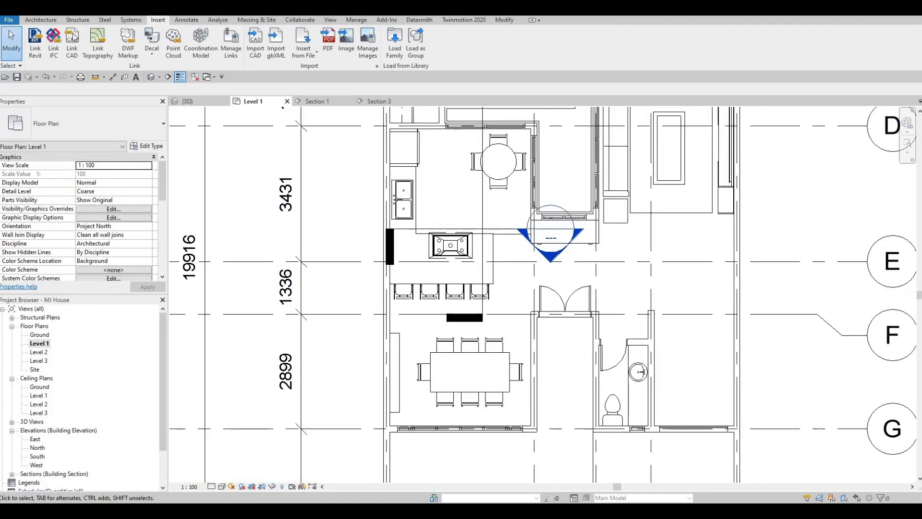
click(421, 272)
scroll(422, 281, up, 4)
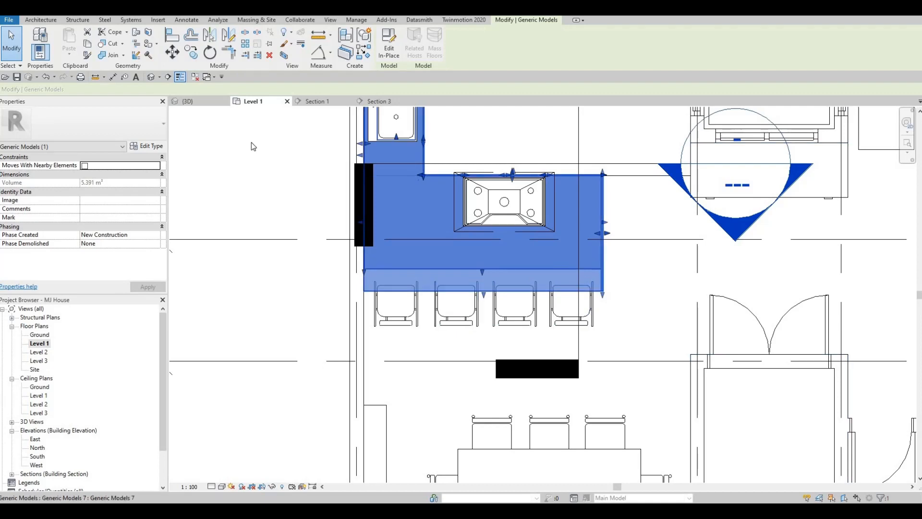
click(50, 21)
click(107, 57)
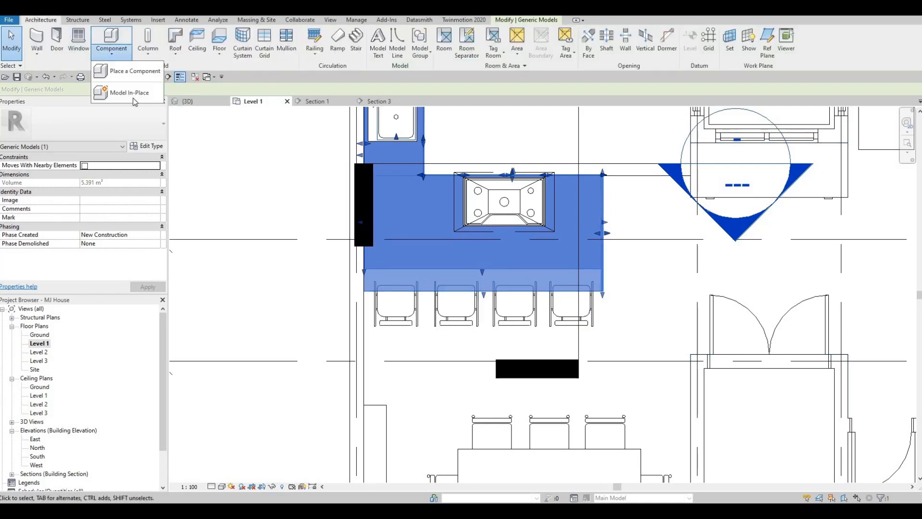
click(128, 93)
scroll(558, 214, down, 3)
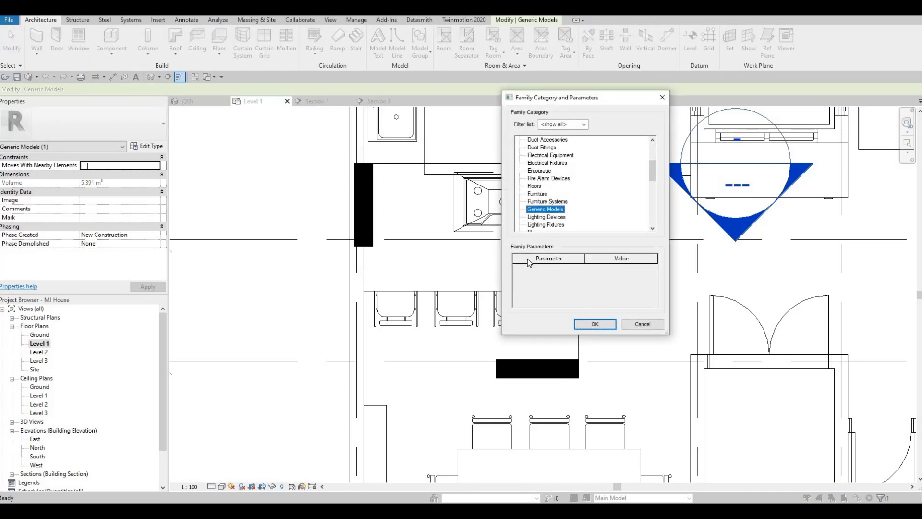
click(595, 323)
key(Return)
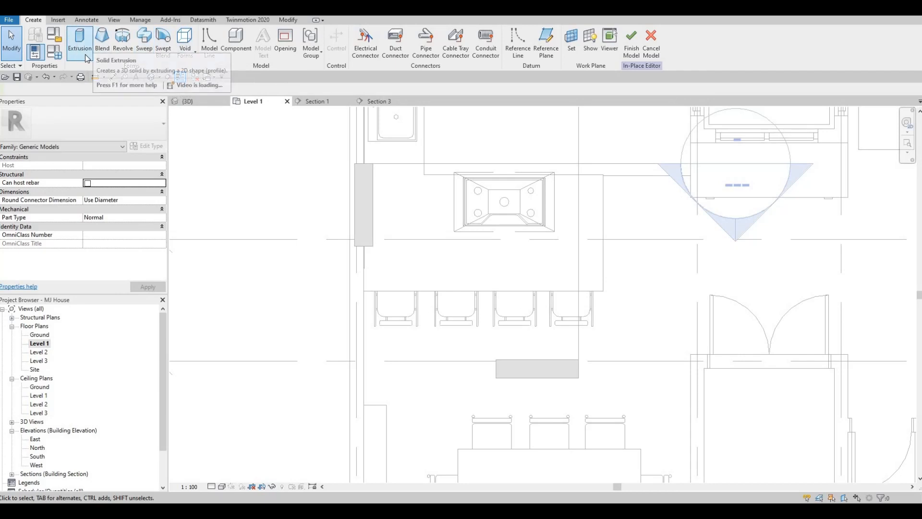
click(144, 43)
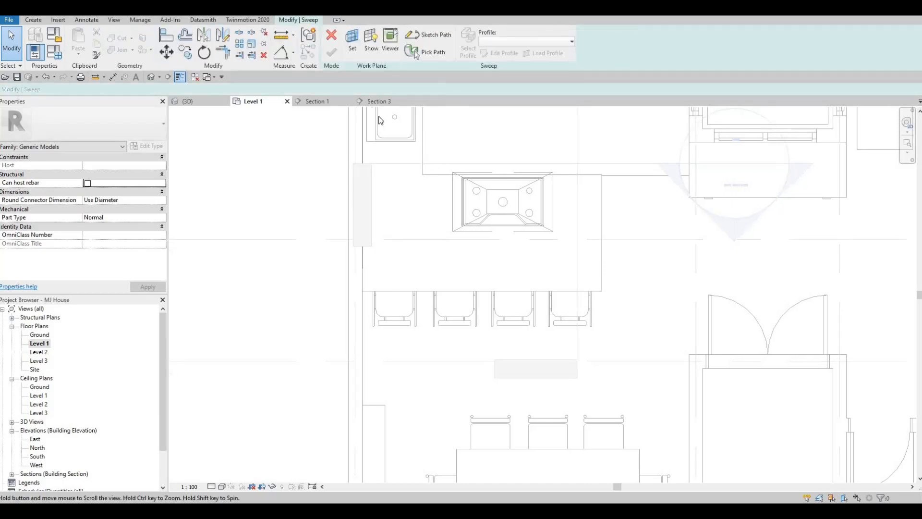
middle_drag(424, 151, 406, 123)
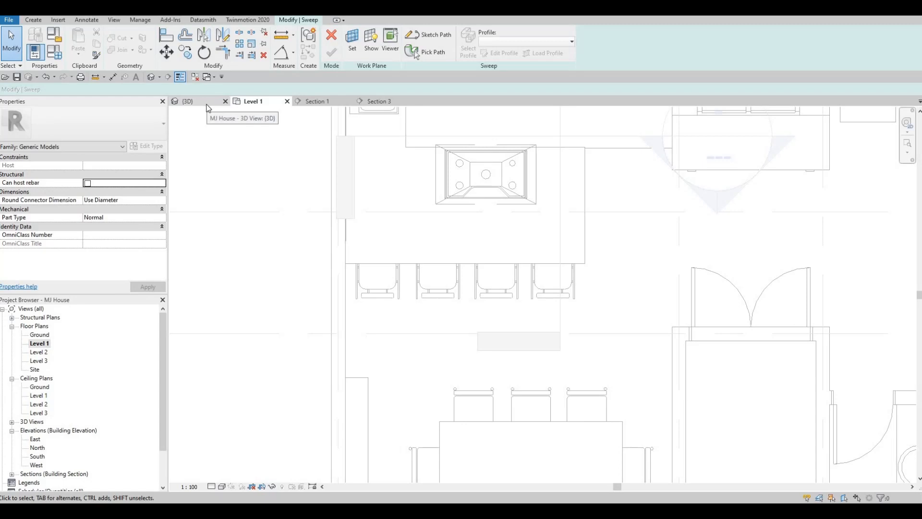
click(332, 37)
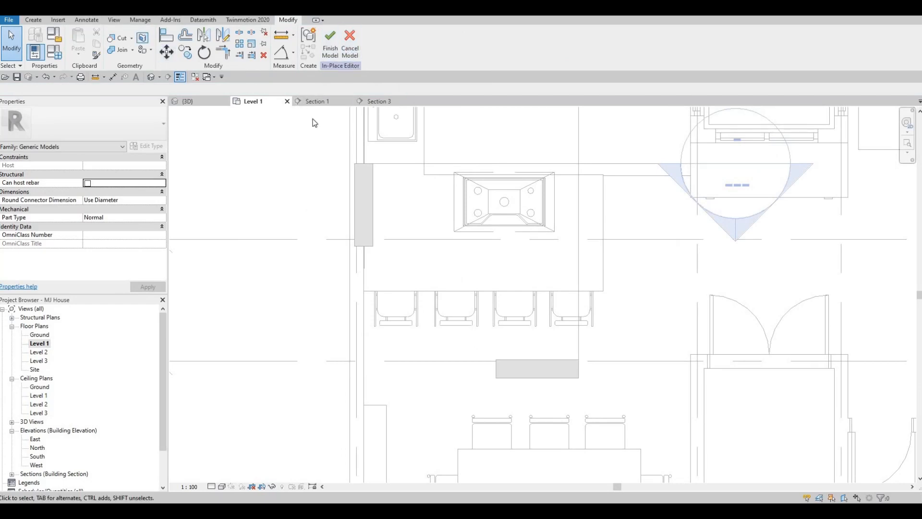
middle_drag(342, 136, 313, 122)
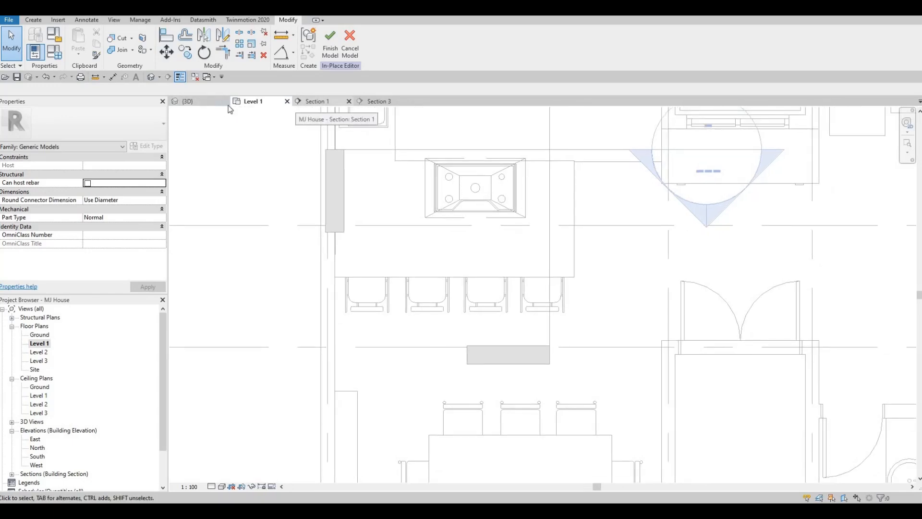
click(212, 103)
shift+middle_drag(340, 165, 222, 124)
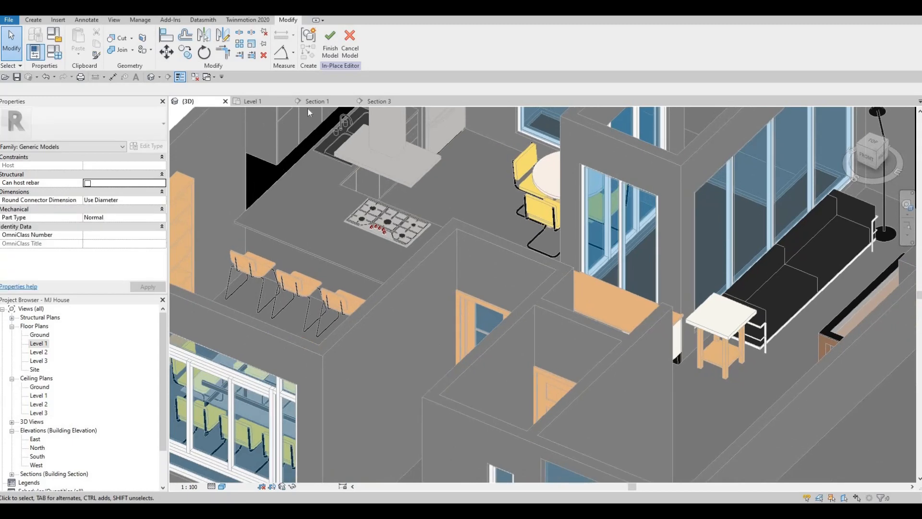
key(ctrl+Tab)
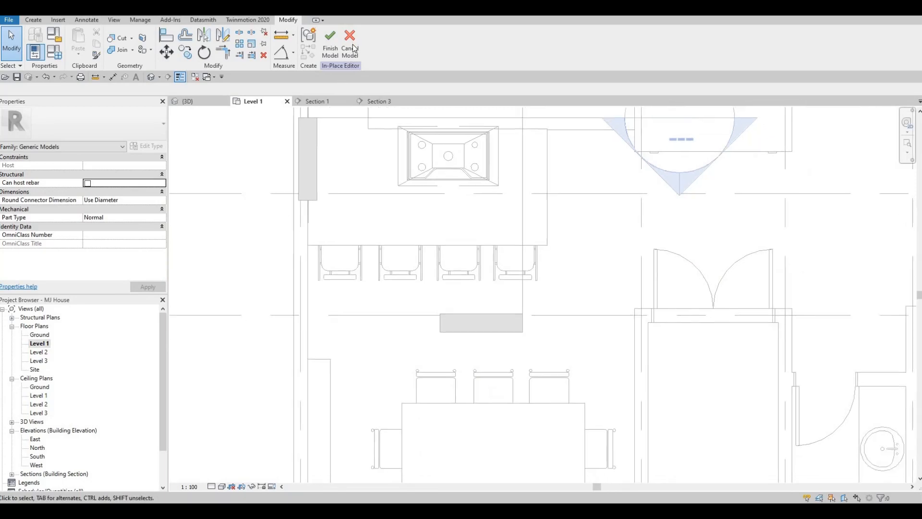
click(351, 48)
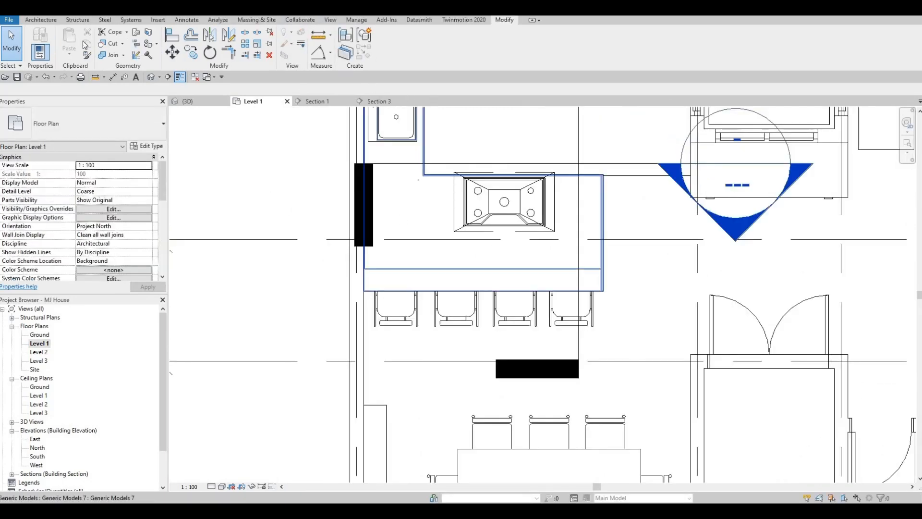
Start an in-place model in the Generic Models category, keeping the suggested name
click(41, 20)
click(112, 52)
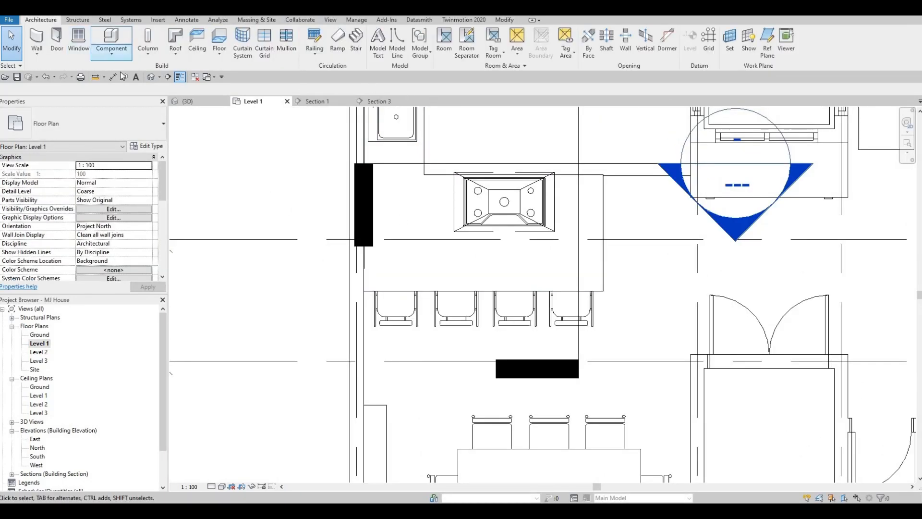
click(124, 94)
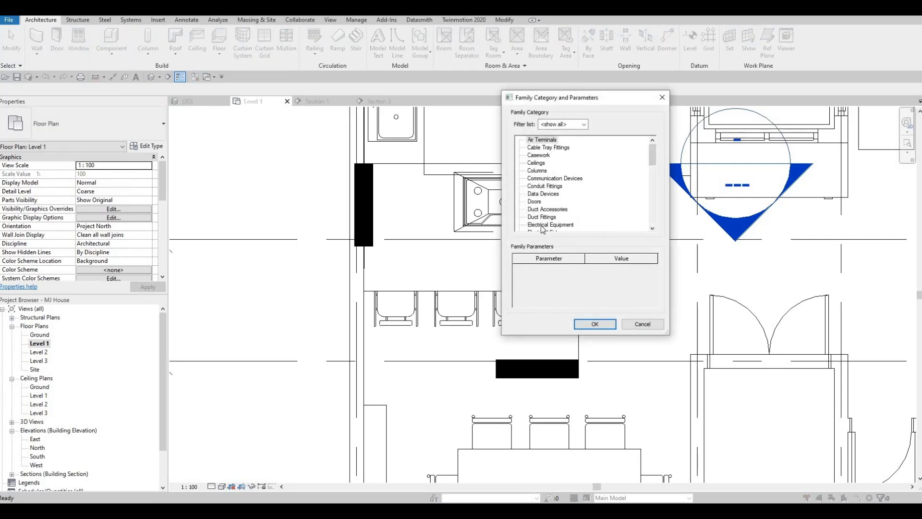
scroll(540, 226, down, 1)
scroll(539, 220, down, 2)
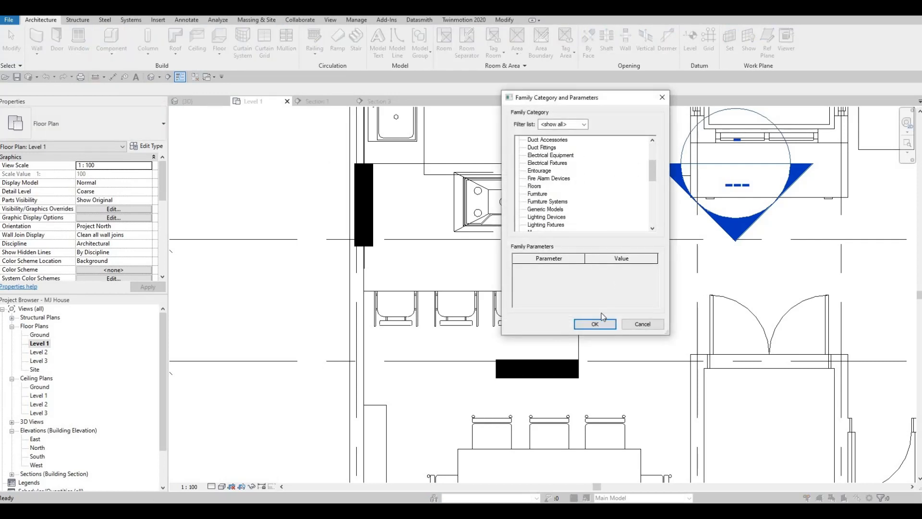
click(541, 209)
click(594, 323)
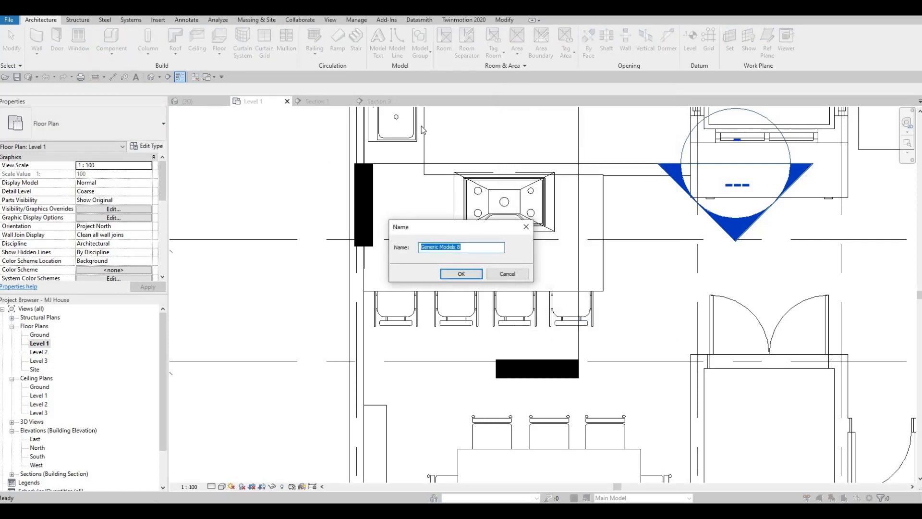
key(Return)
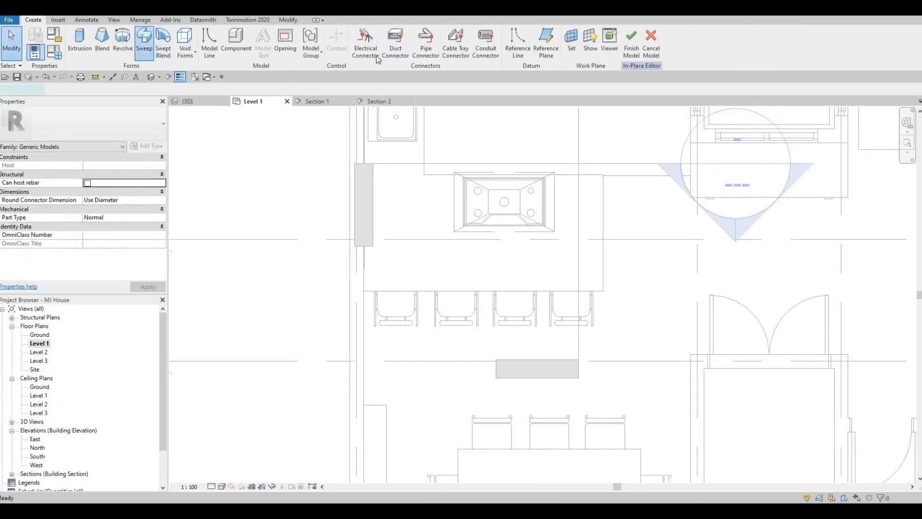
Sketch a U-shaped sweep path just inside the counter's stool-side edge, about 2177 mm long with 160 mm end segments
click(433, 36)
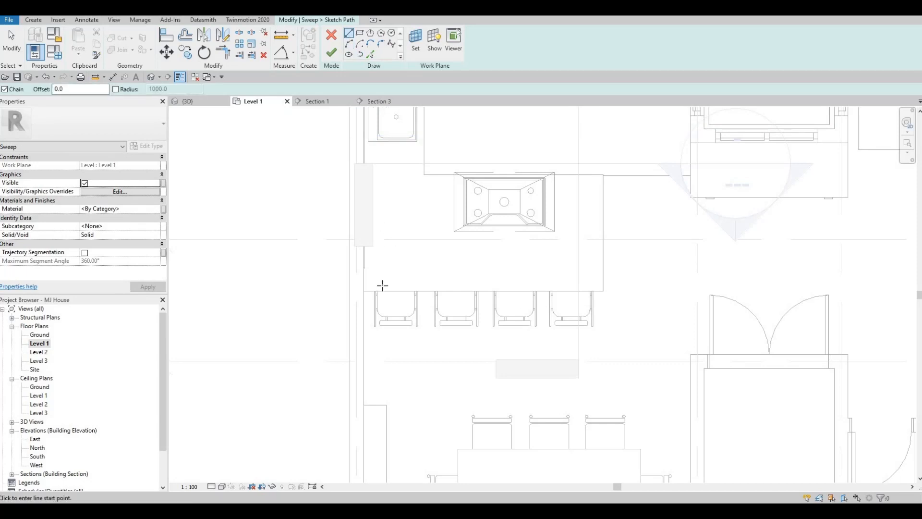
click(383, 285)
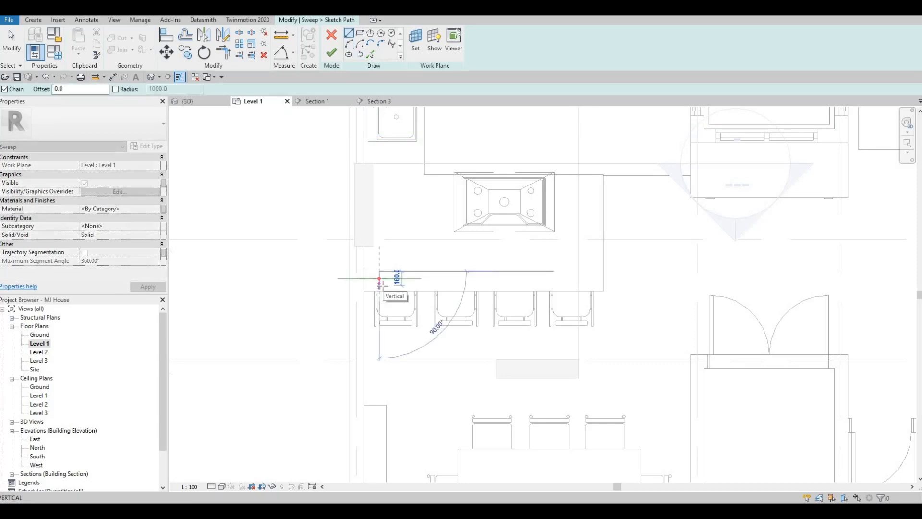
click(380, 286)
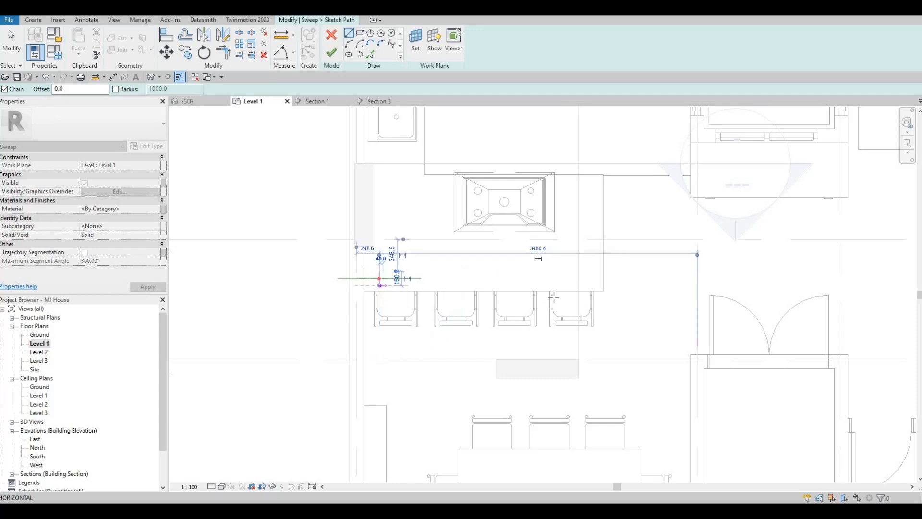
click(578, 285)
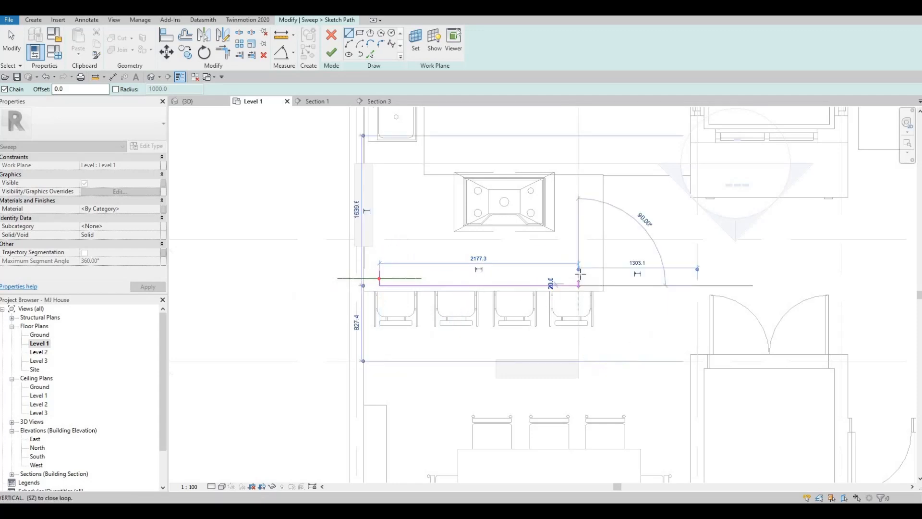
click(579, 273)
key(Escape)
key(Escape)
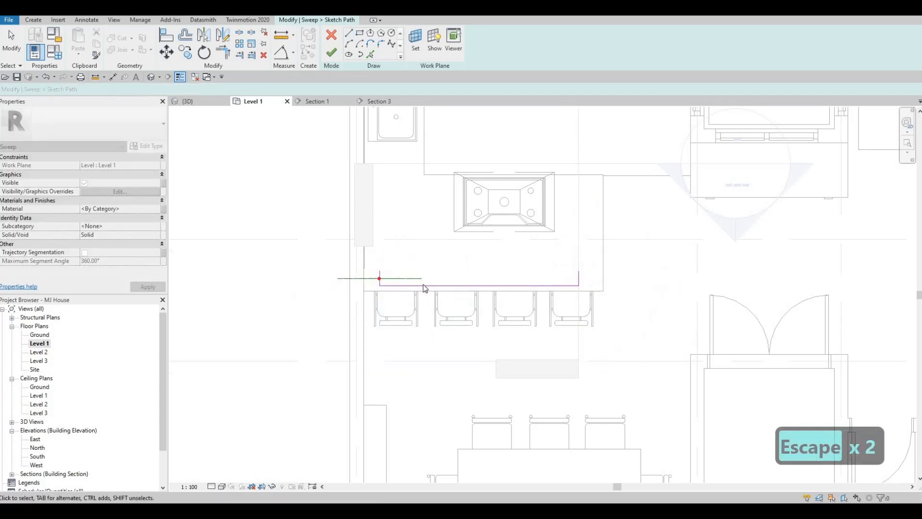
key(Escape)
key(Escape)
Fillet both corners of the U-shaped sweep path with an 80 mm radius
scroll(422, 284, up, 1)
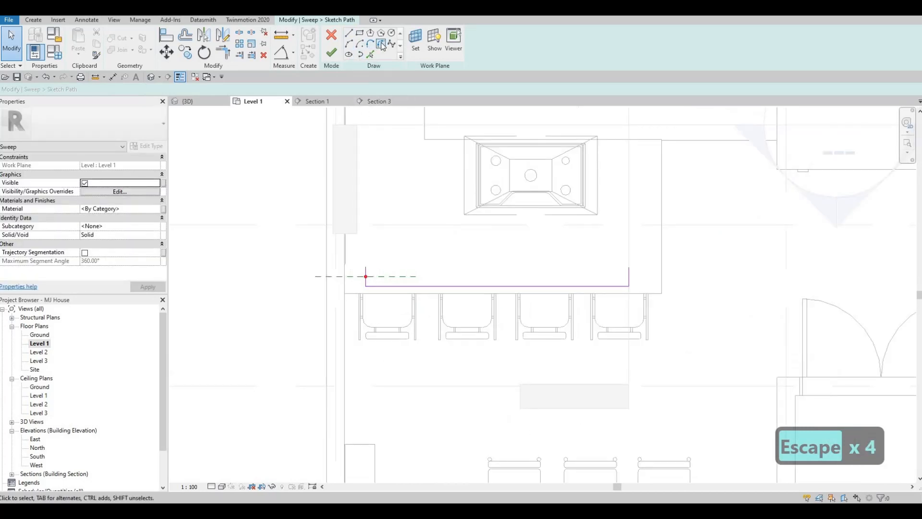
click(370, 54)
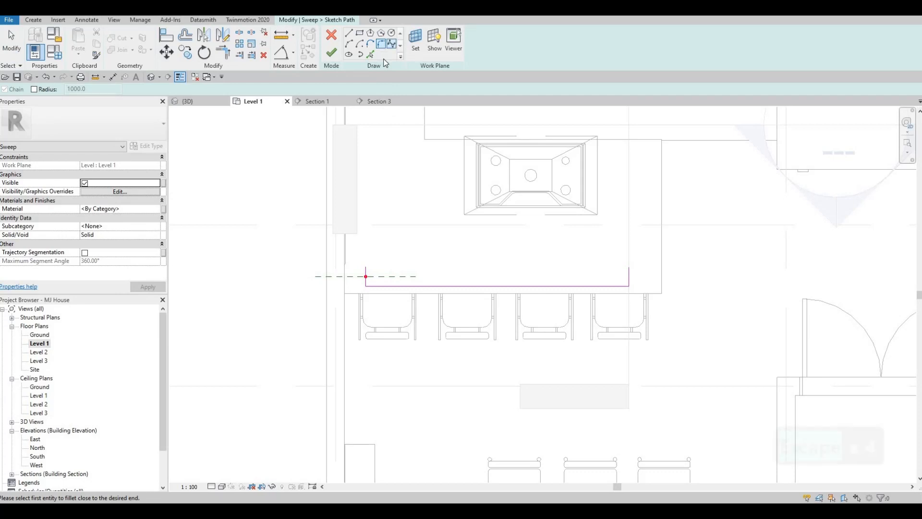
scroll(376, 304, up, 2)
click(368, 302)
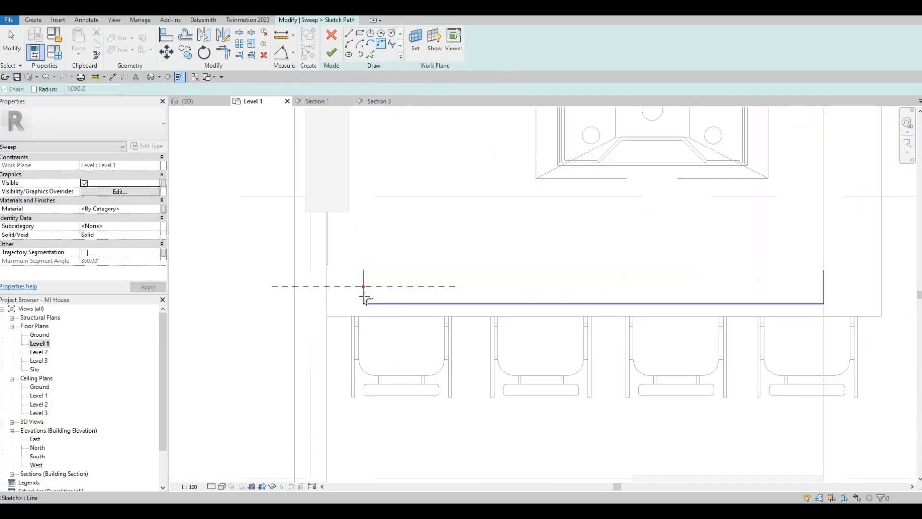
click(366, 294)
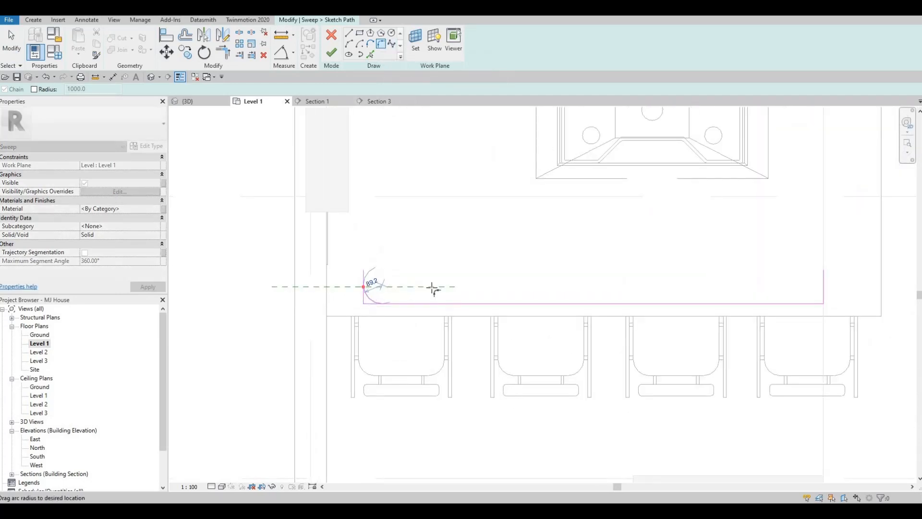
click(457, 289)
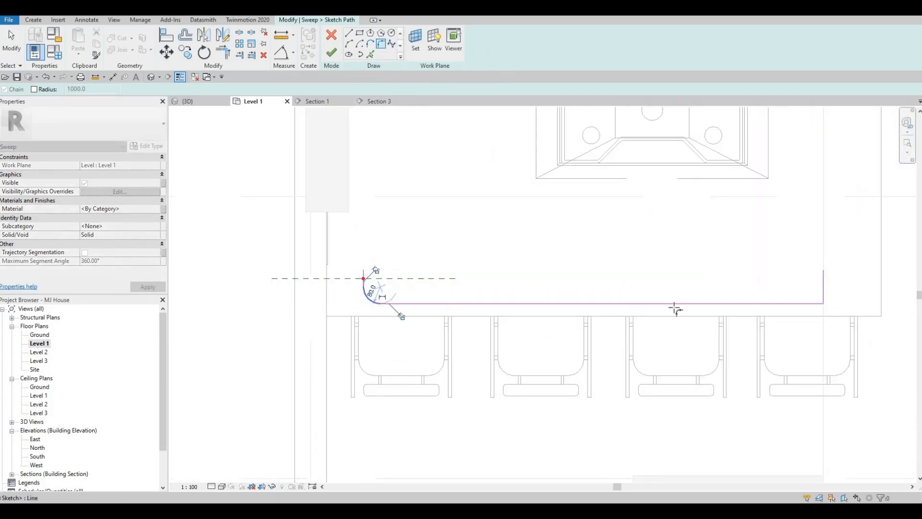
click(817, 304)
click(822, 299)
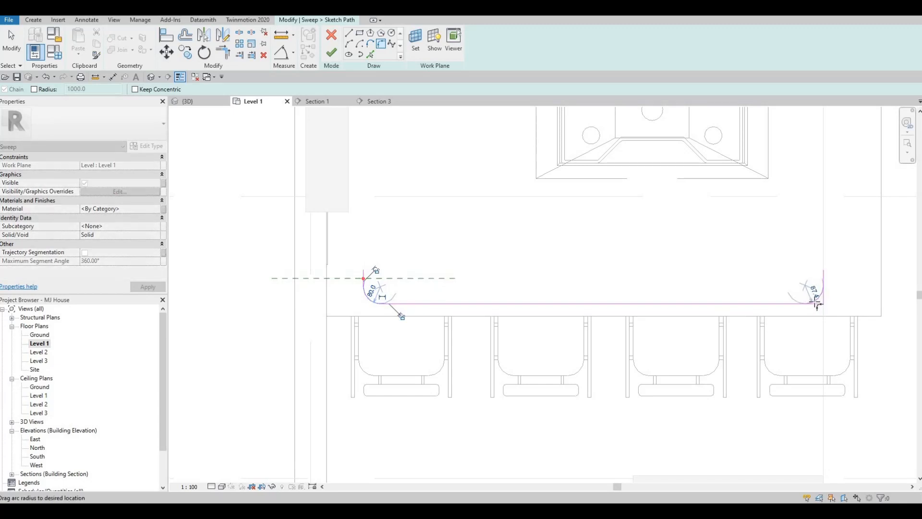
click(784, 314)
key(Escape)
key(Escape)
key(Escape)
key(Escape)
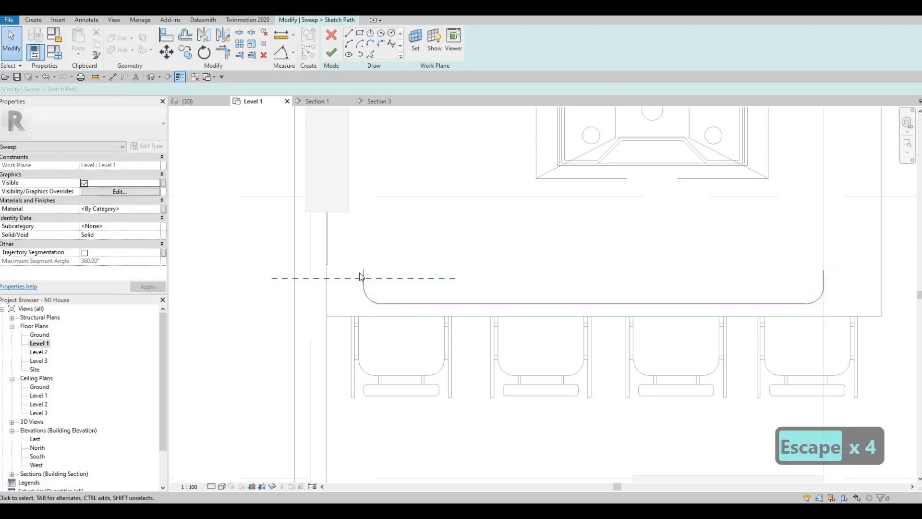
Move the sweep path's wall-side end segment about 115 mm closer to the wall
scroll(363, 275, up, 2)
click(365, 277)
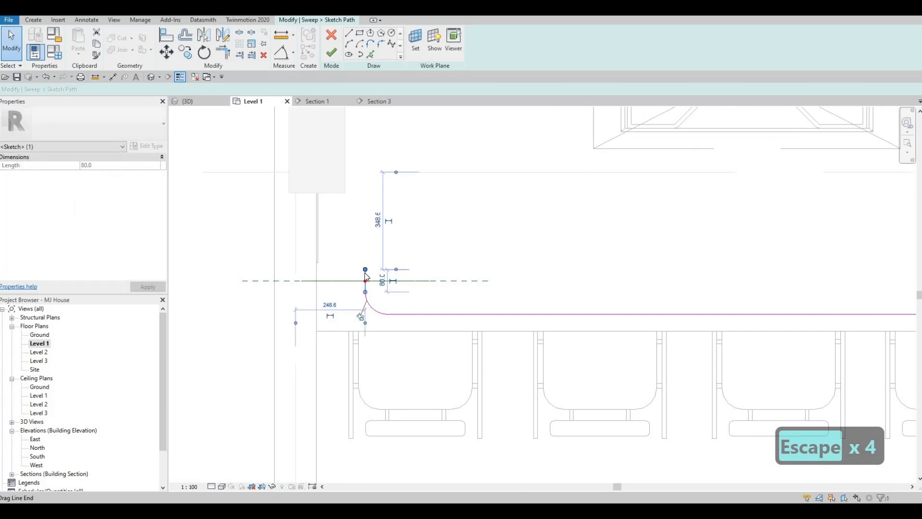
key(Left)
key(Left)
key(Left)
key(Left)
key(Left)
key(Left)
key(Left)
key(Left)
key(Left)
key(Left)
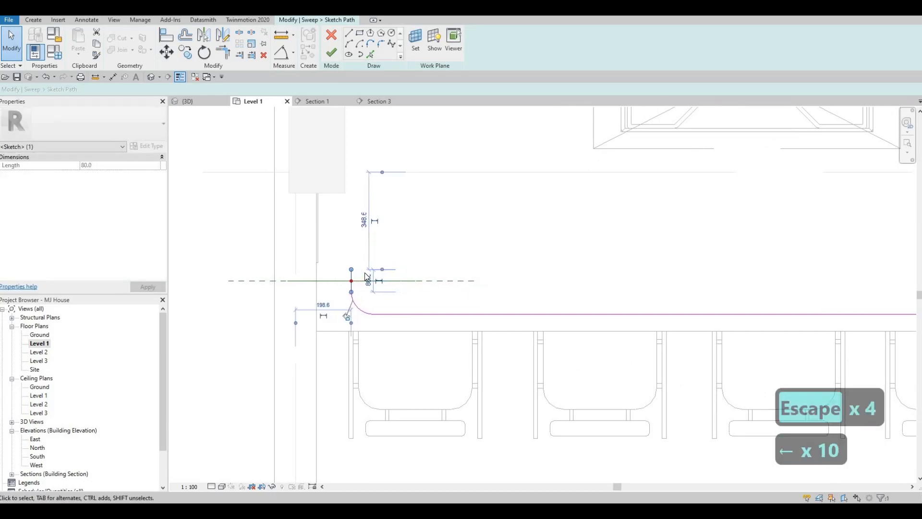
key(Left)
key(Left)
key(Left)
key(Left)
key(Left)
key(Left)
key(Left)
key(Left)
key(Left)
key(Left)
key(Left)
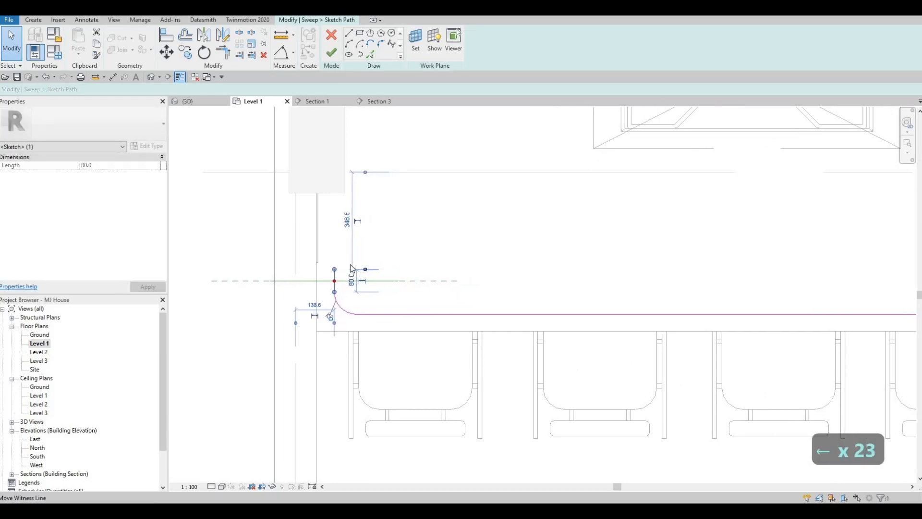
Move the sweep path's free end segment outward toward the counter's open end and finish the path sketch
scroll(691, 284, down, 2)
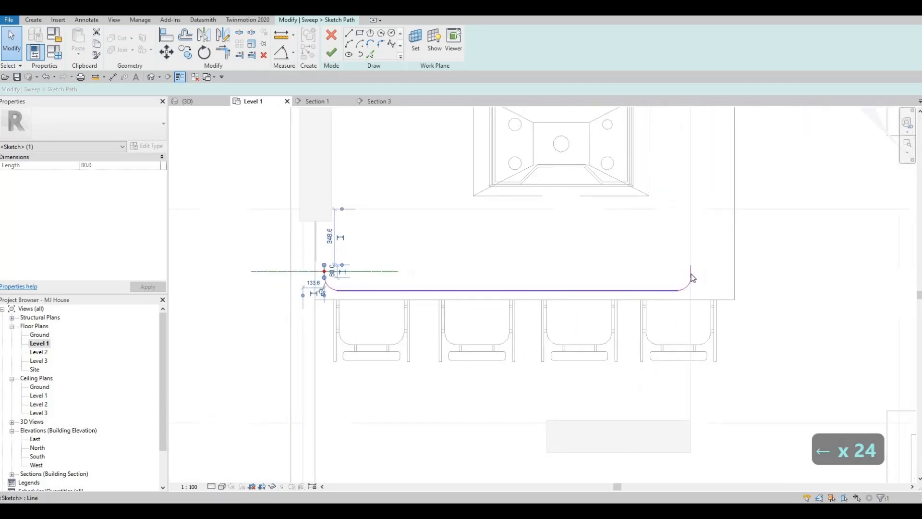
click(692, 276)
scroll(691, 276, up, 1)
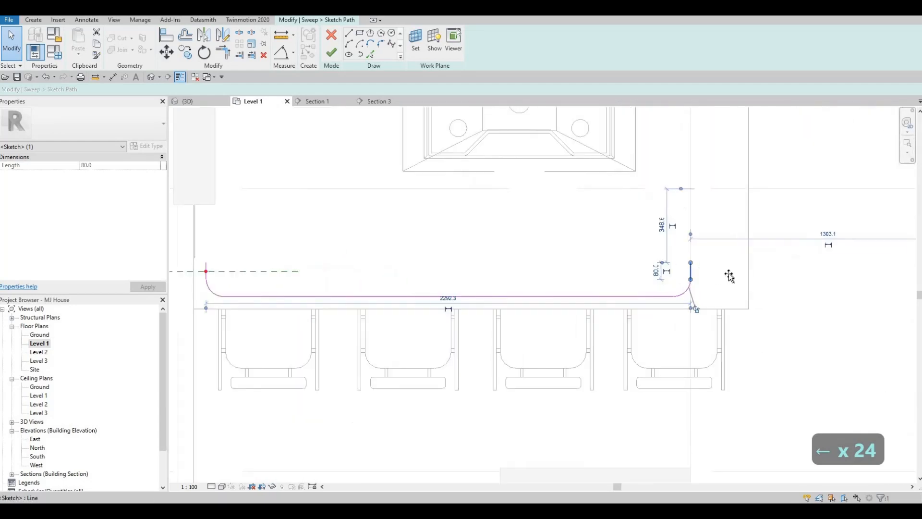
drag(730, 277, 742, 276)
key(Escape)
scroll(657, 280, down, 3)
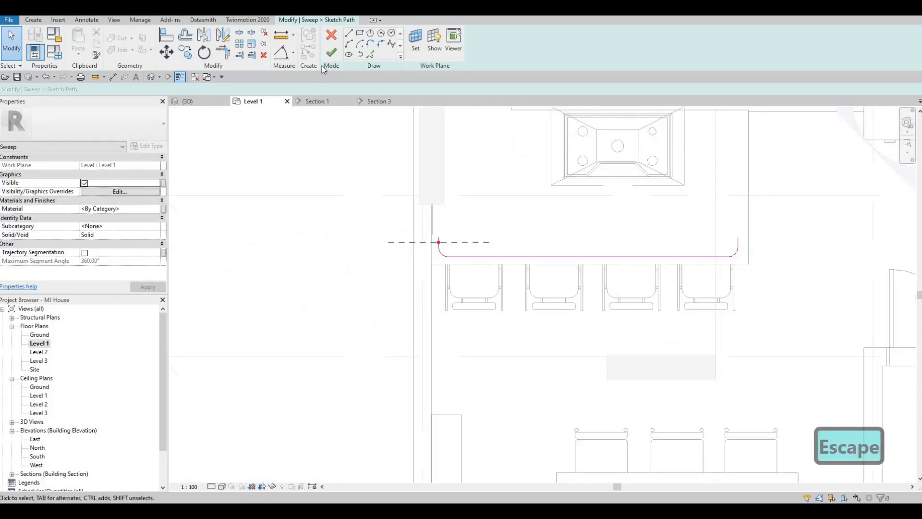
click(332, 53)
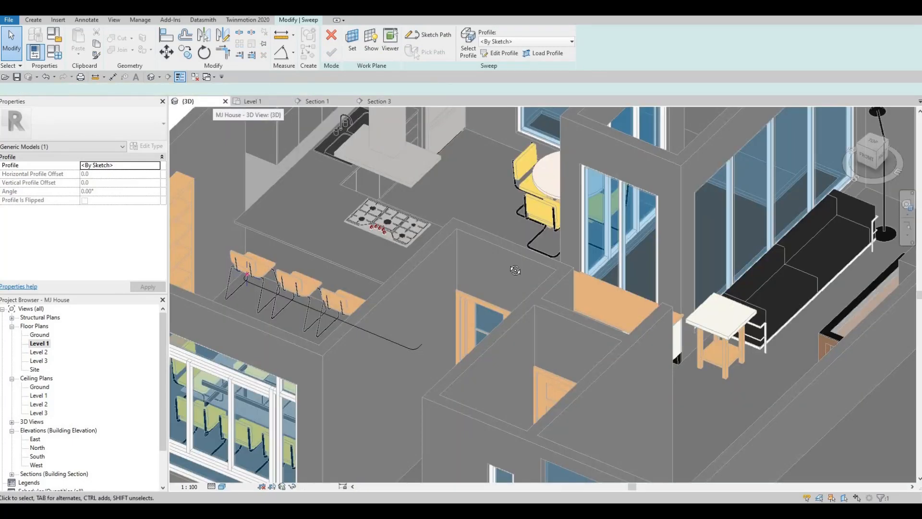
Try to raise the finished sweep path above floor level in the Section 3 view
shift+middle_drag(512, 267, 619, 298)
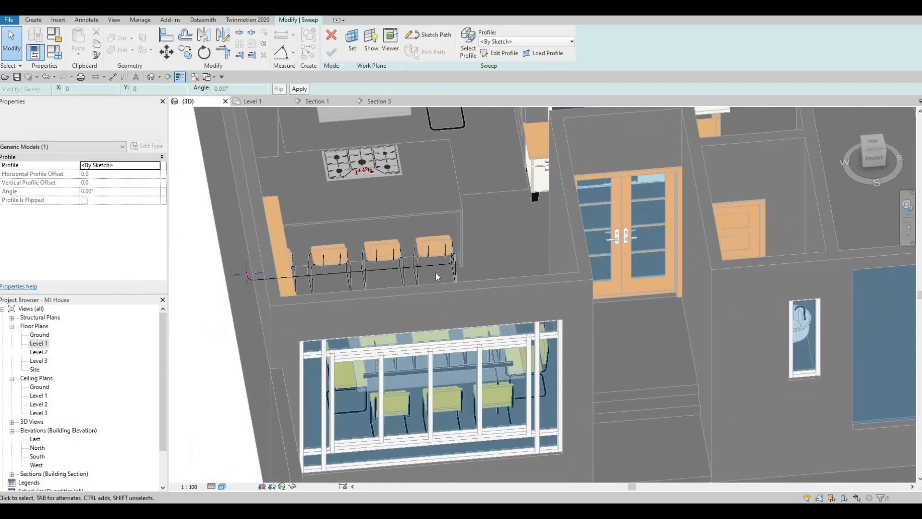
click(428, 272)
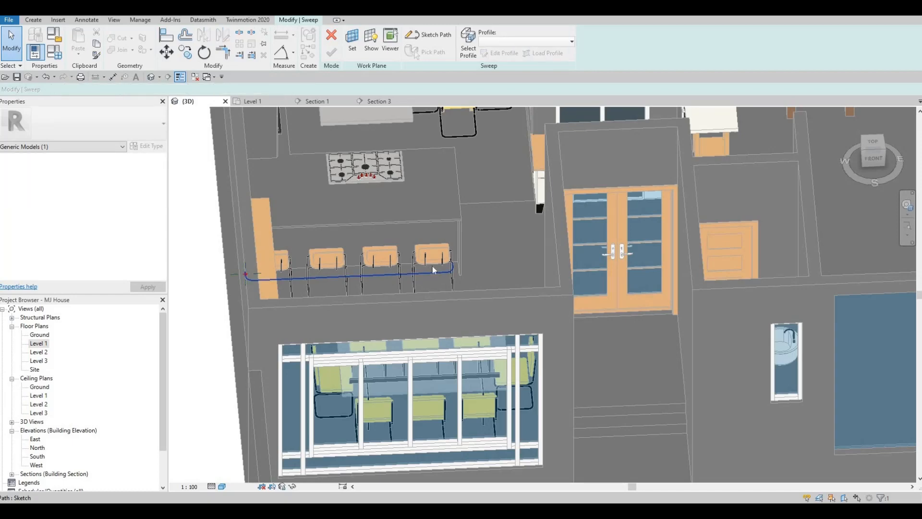
click(373, 102)
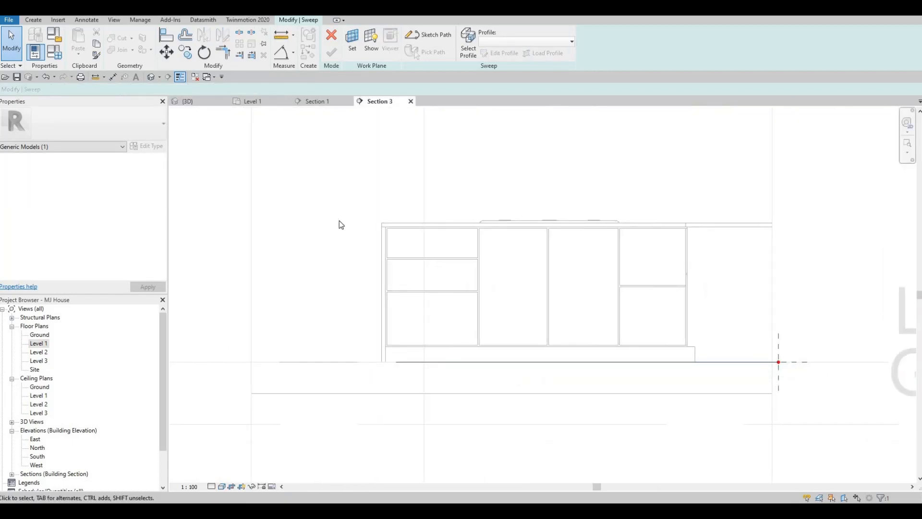
key(Up)
key(Up)
key(Up)
key(Escape)
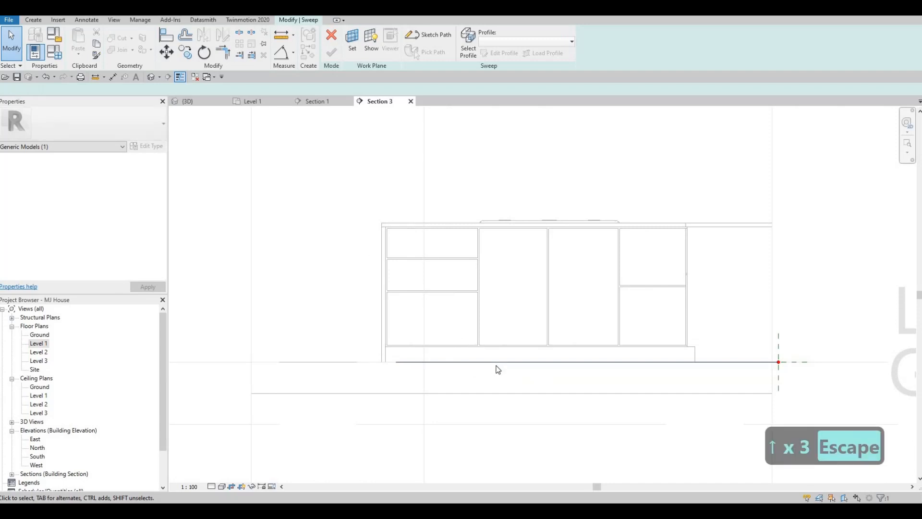
click(495, 363)
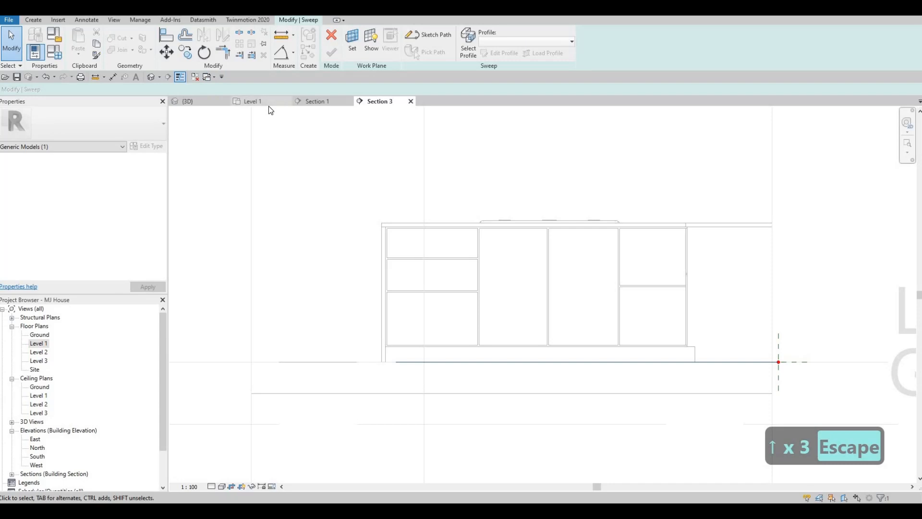
key(m)
key(v)
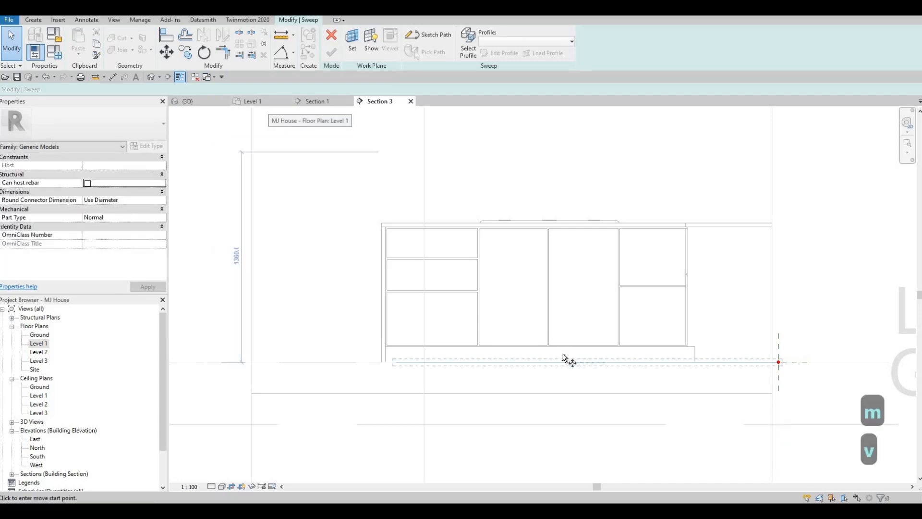
click(562, 361)
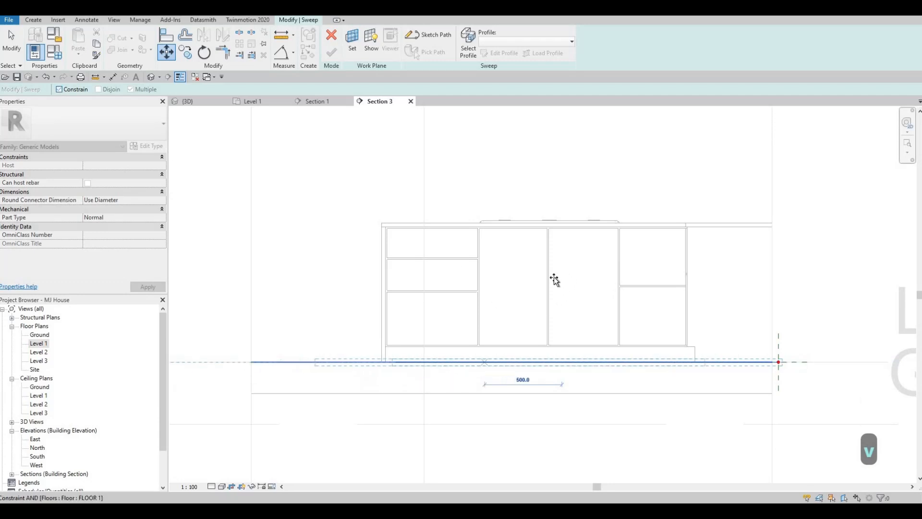
key(Escape)
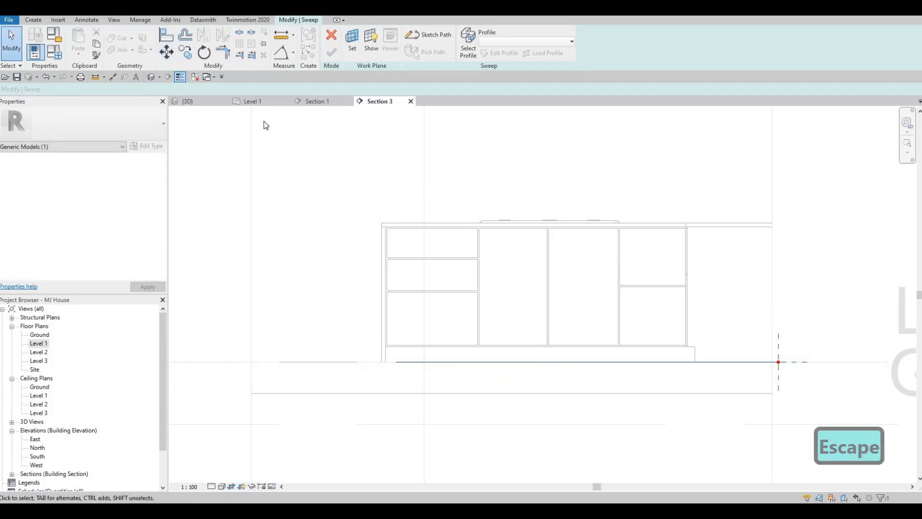
Sketch the sweep profile in the 3D view as a circle of 20 mm radius centred on the path's wall-side start point
click(196, 106)
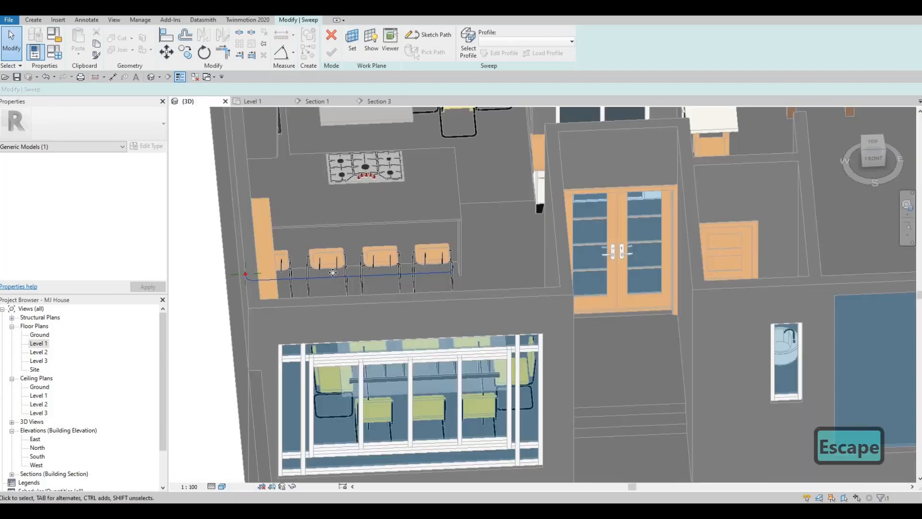
shift+middle_drag(333, 273, 303, 269)
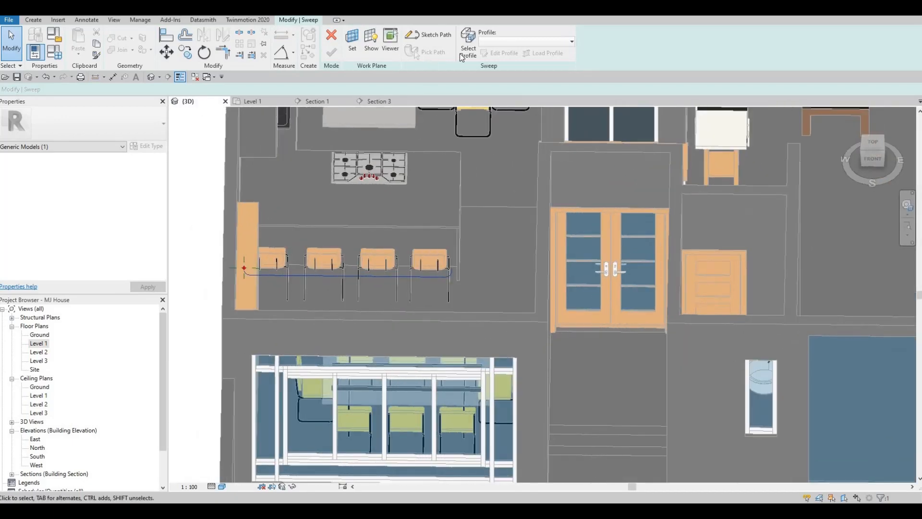
click(502, 53)
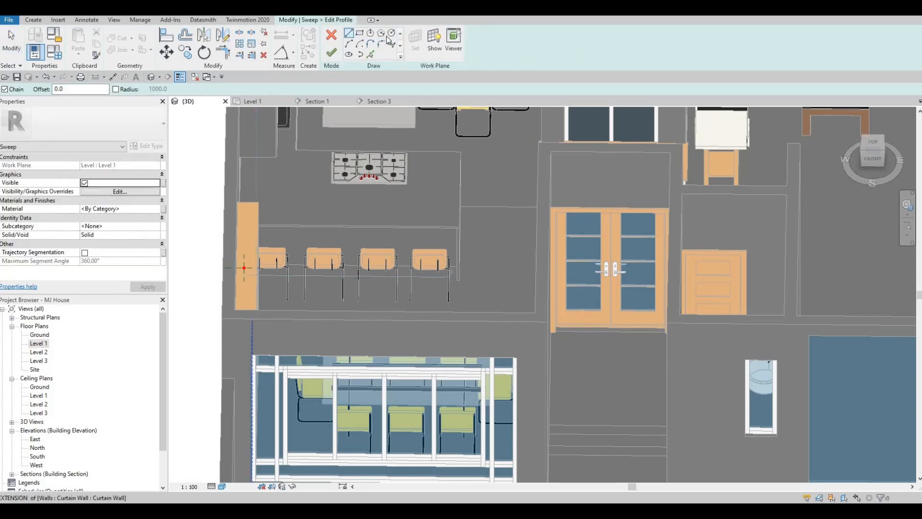
scroll(244, 269, up, 5)
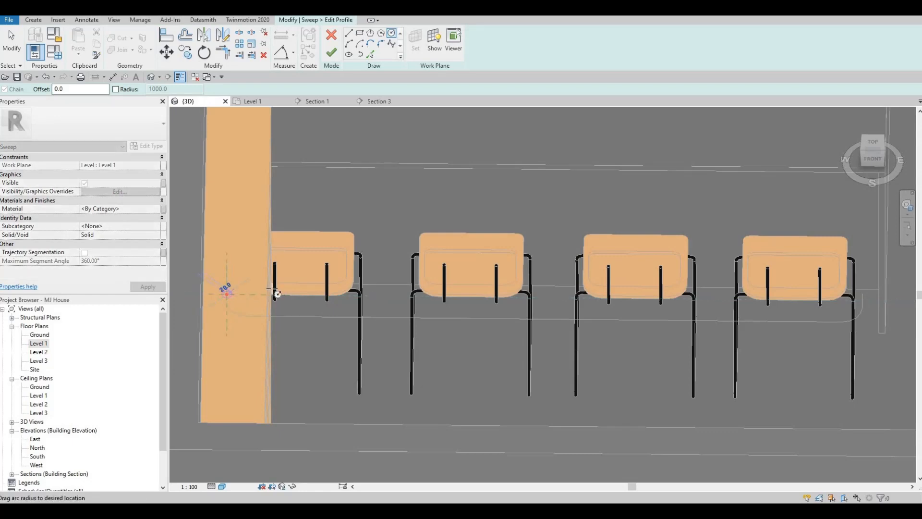
shift+middle_drag(223, 292, 284, 249)
middle_drag(291, 134, 323, 90)
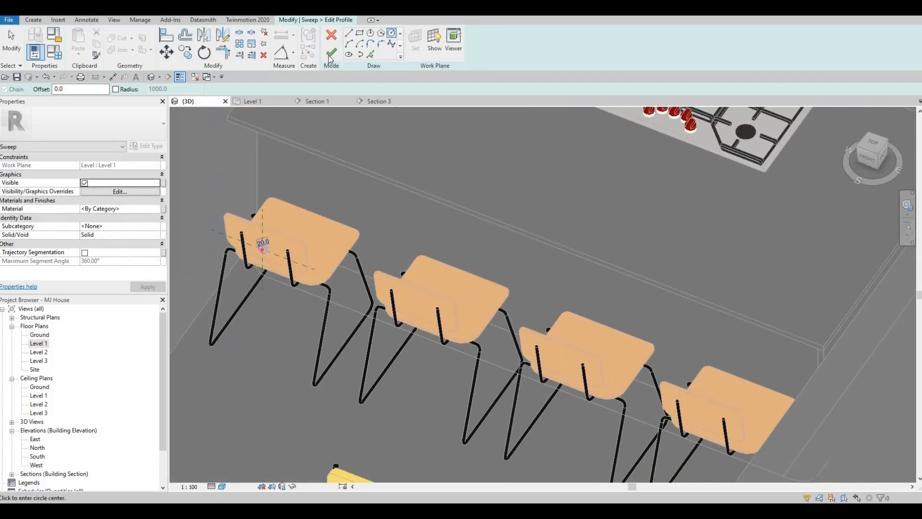
Assign the Iron, Cast material from the AEC Materials Metal library to the sweep
click(157, 211)
click(157, 210)
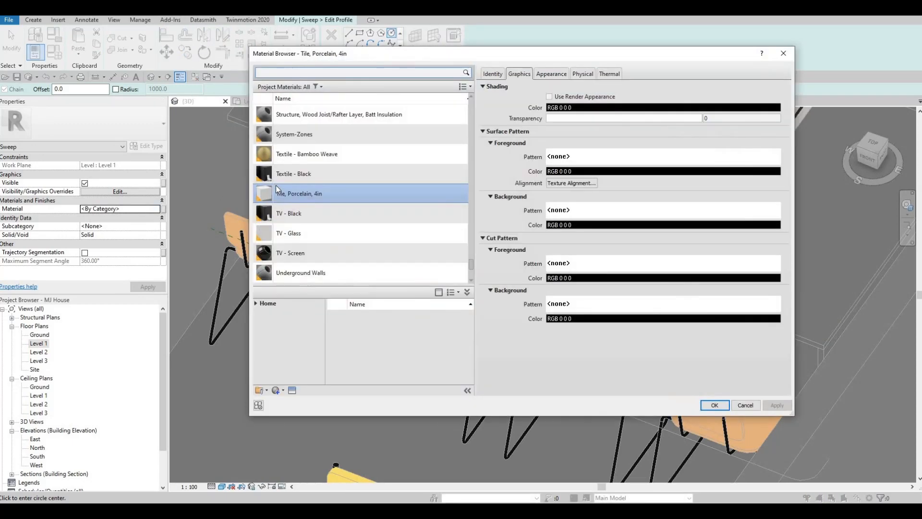
scroll(310, 197, down, 2)
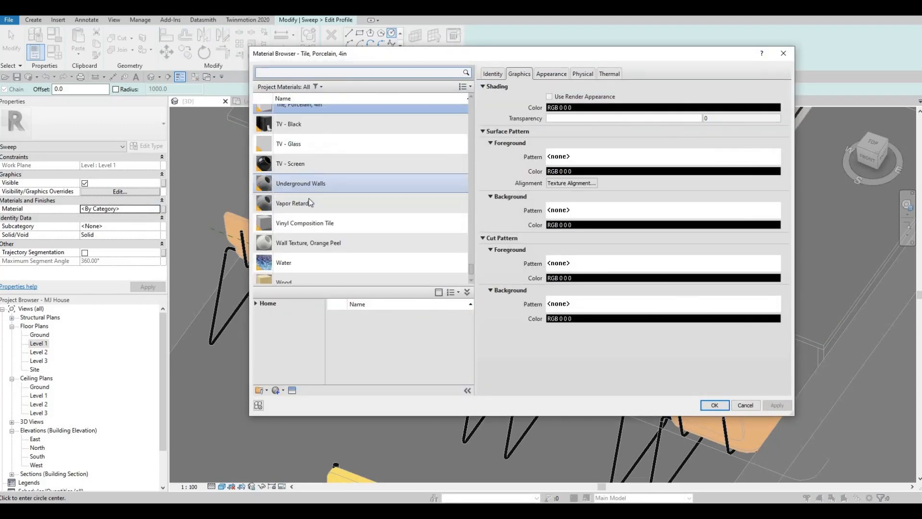
scroll(308, 202, down, 2)
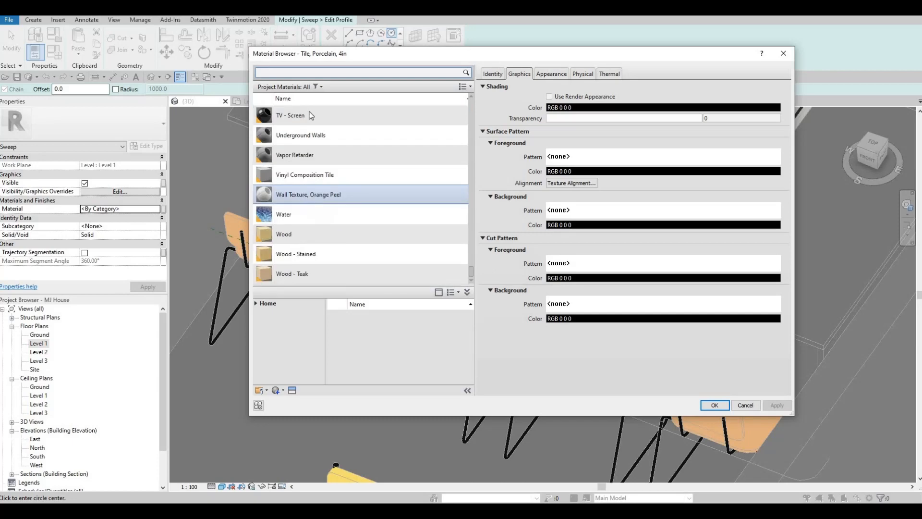
click(258, 305)
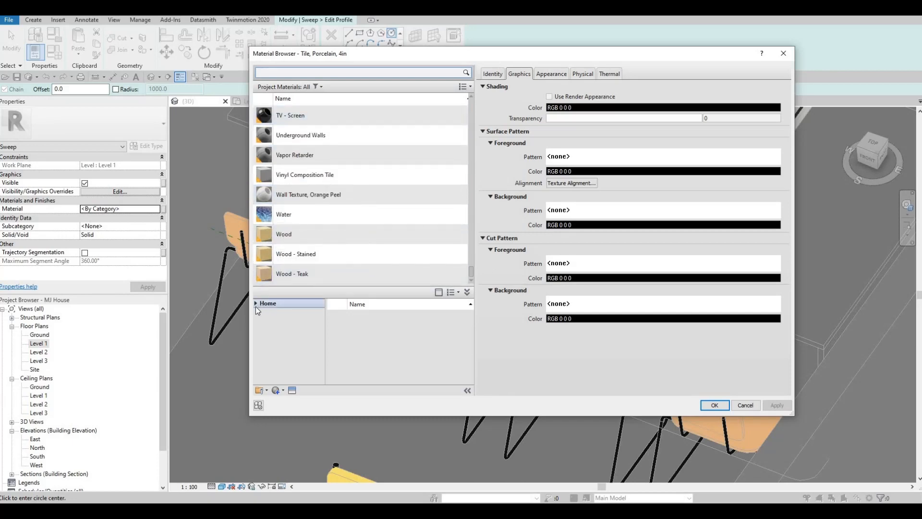
click(260, 322)
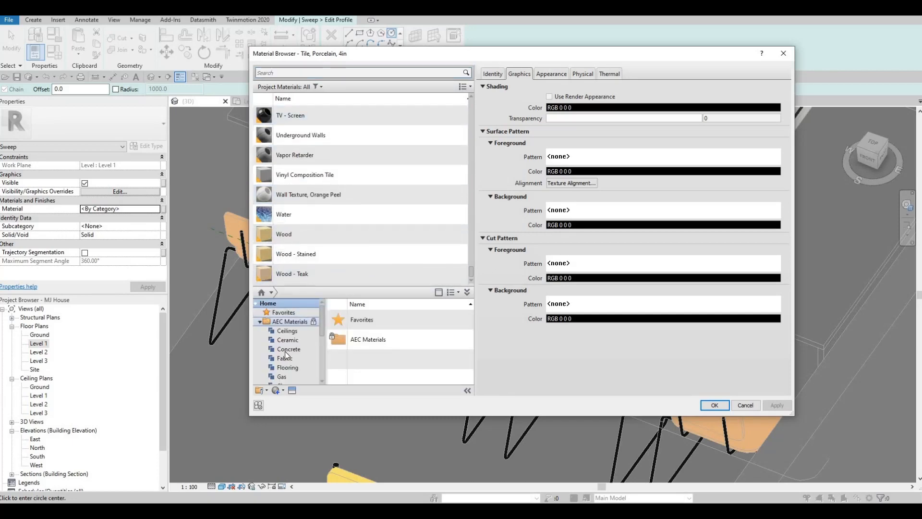
scroll(290, 370, down, 4)
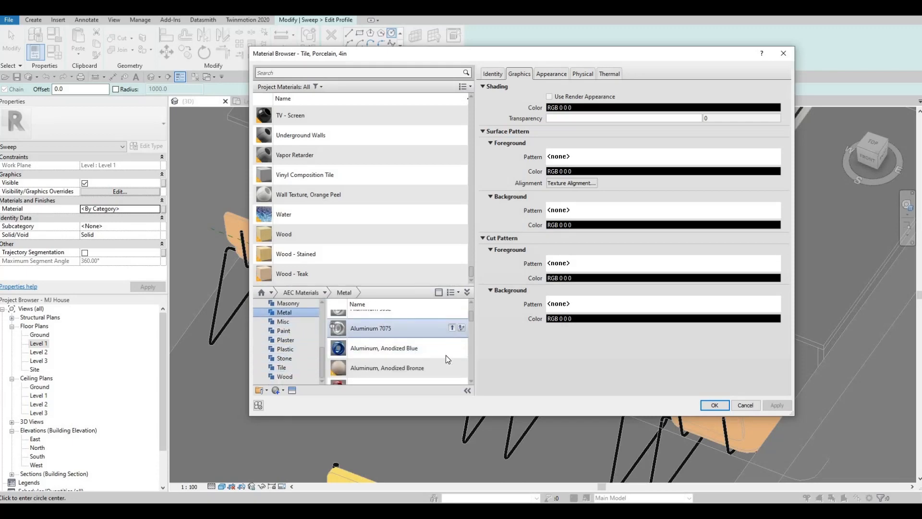
scroll(445, 356, down, 3)
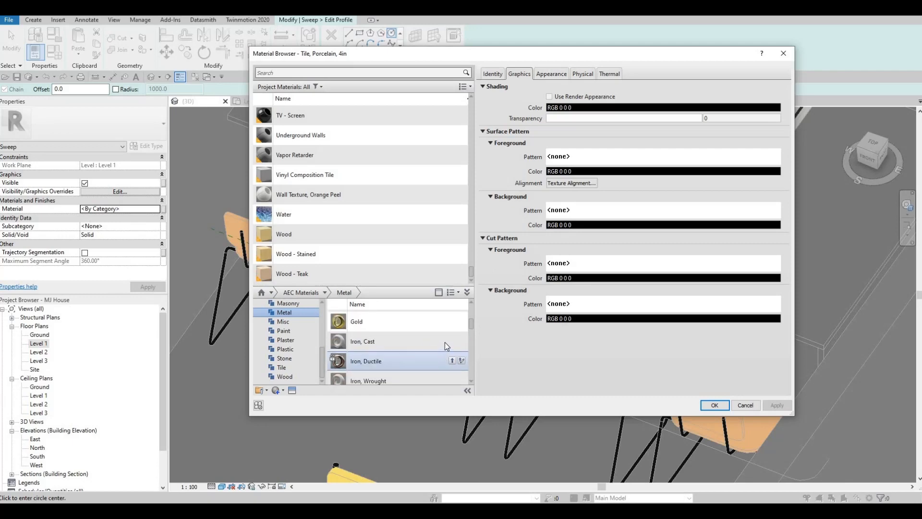
click(452, 340)
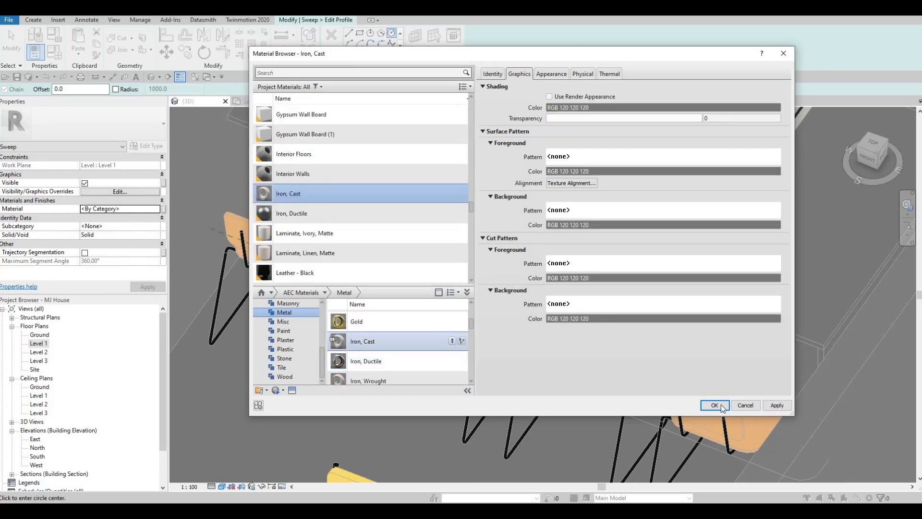
click(714, 405)
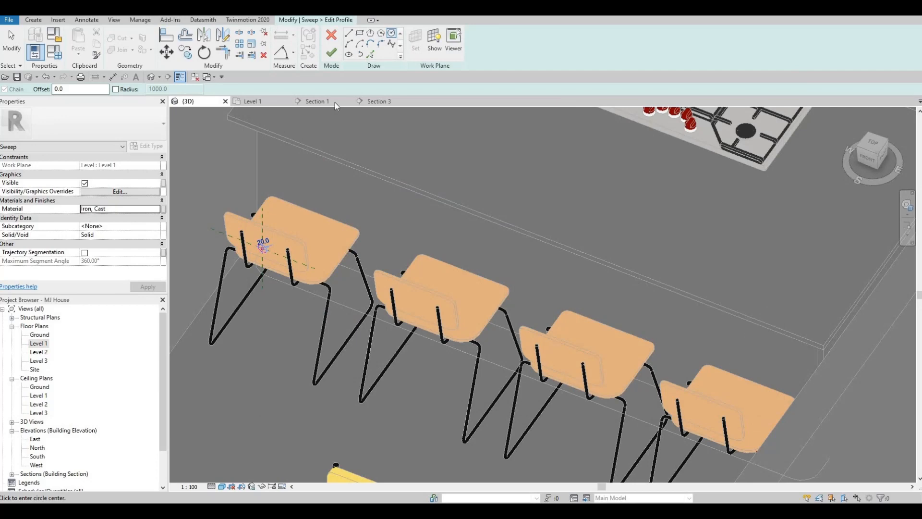
Finish the circular profile sketch and complete the sweep
click(331, 52)
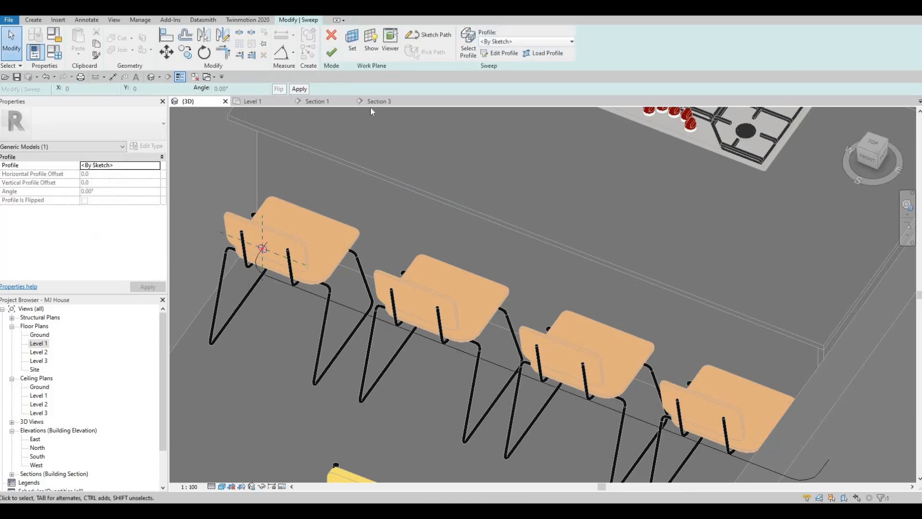
click(332, 53)
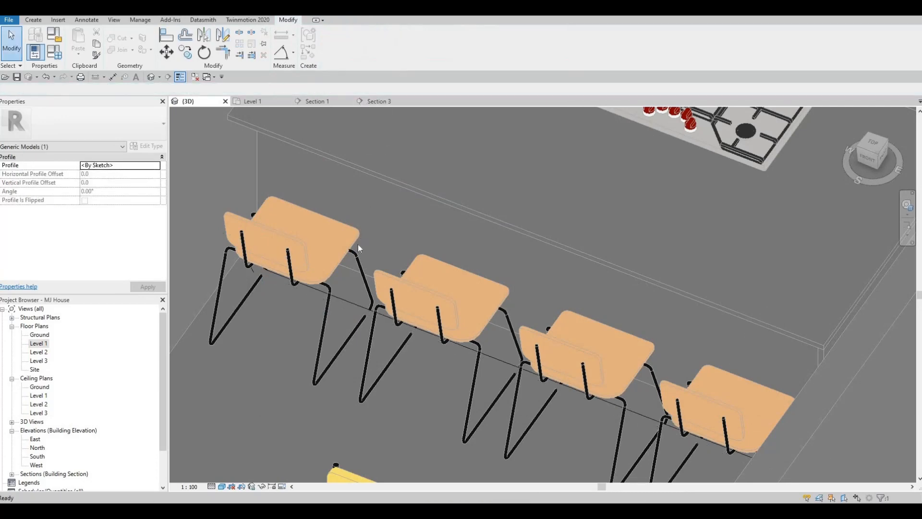
shift+middle_drag(367, 300, 368, 334)
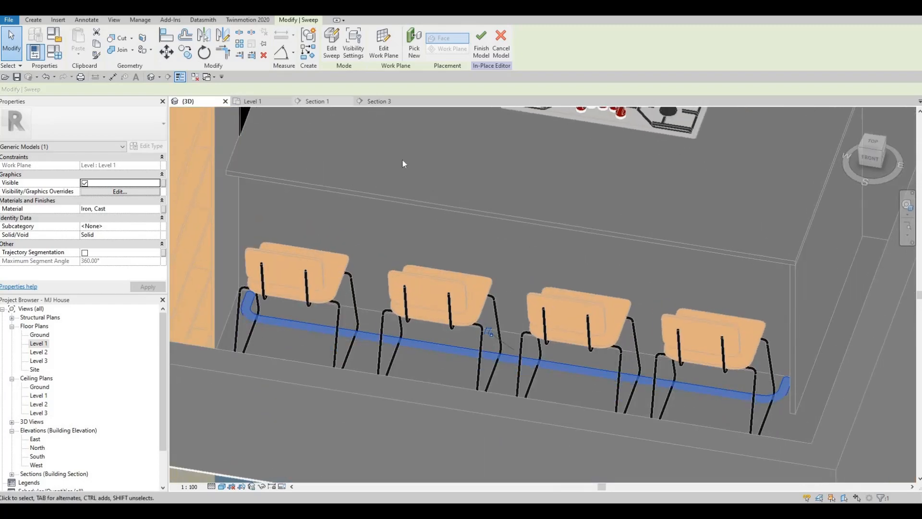
Raise the rail sweep in Section 3 from floor level to slightly above the top of the cabinet plinth
click(379, 101)
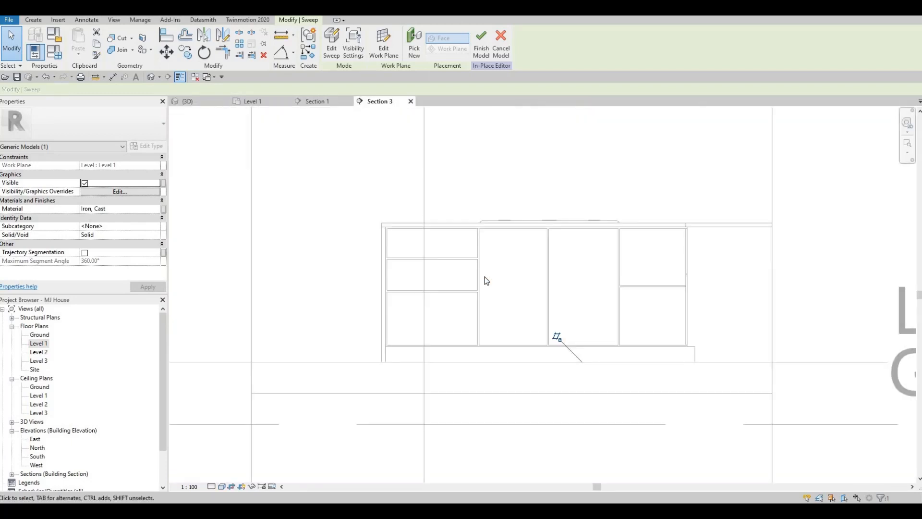
key(Up)
key(Up)
key(Up)
key(Up)
key(Up)
key(Up)
key(Up)
key(Up)
key(Up)
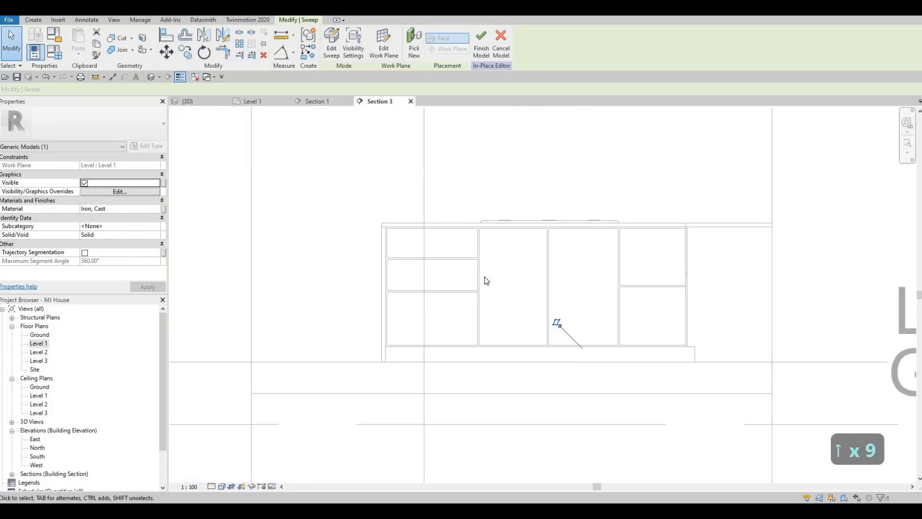
key(Up)
key(Up)
key(Up)
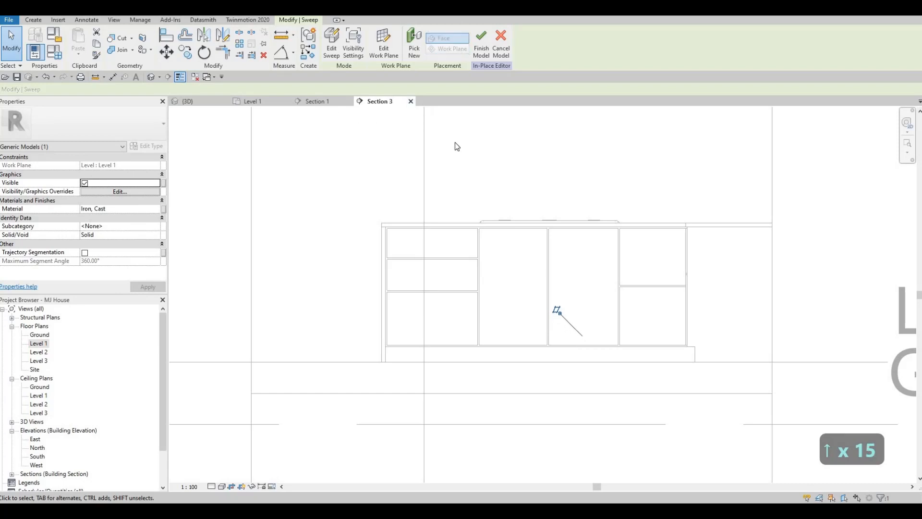
key(Up)
key(Up)
key(Up)
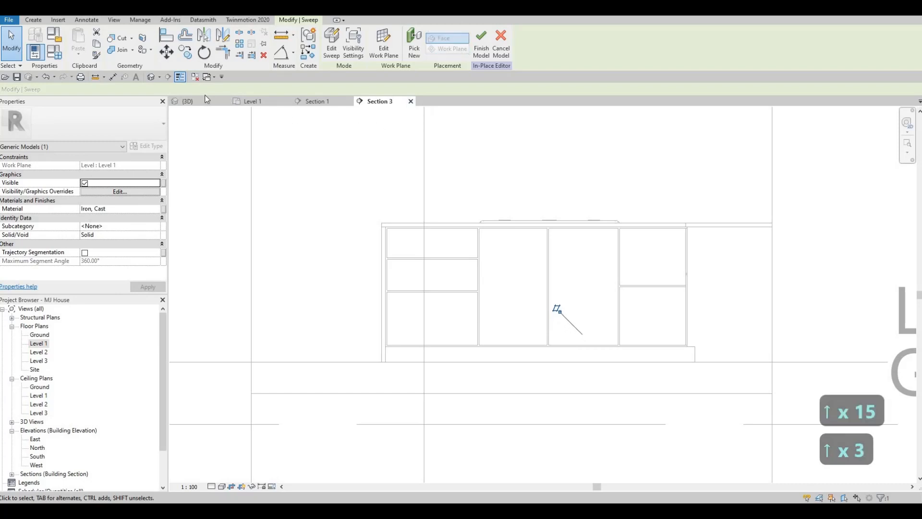
Inspect the raised rail in the 3D view and finish the in-place model
click(192, 101)
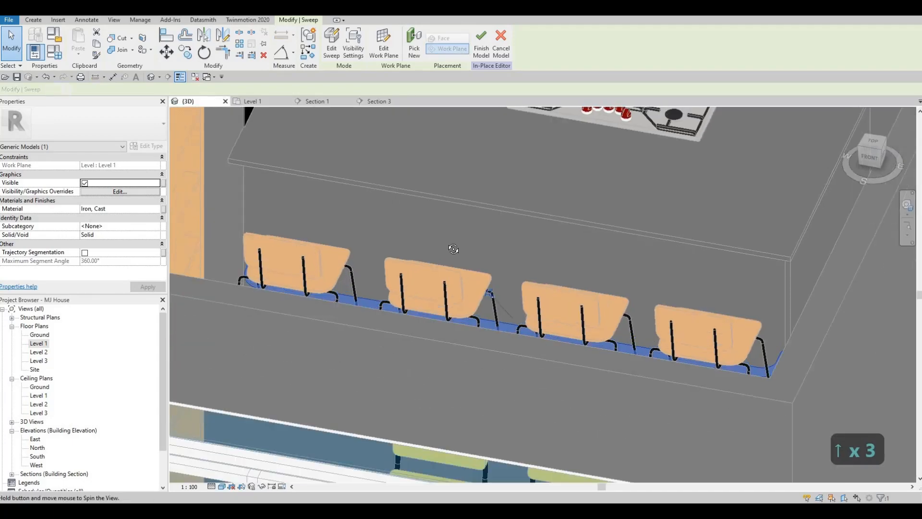
shift+middle_drag(453, 249, 478, 51)
click(481, 44)
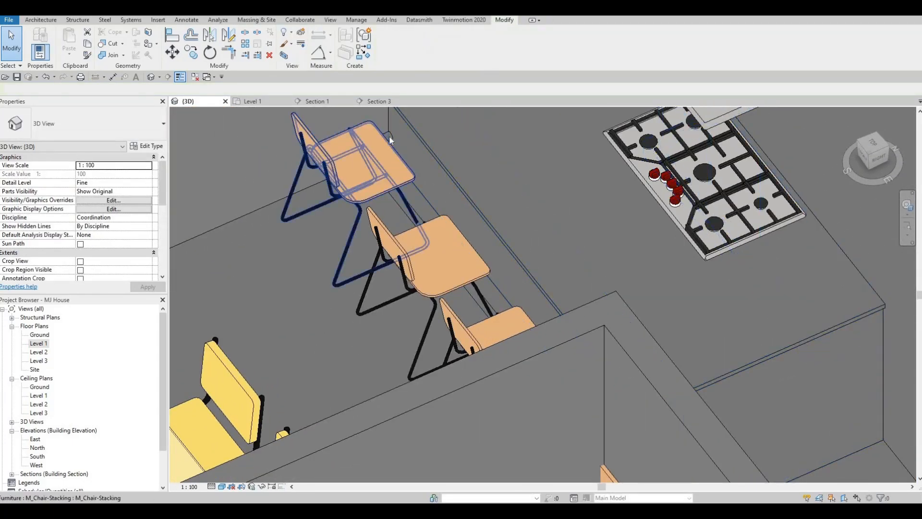
Reopen the in-place rail under the stools and its sweep for editing
click(380, 153)
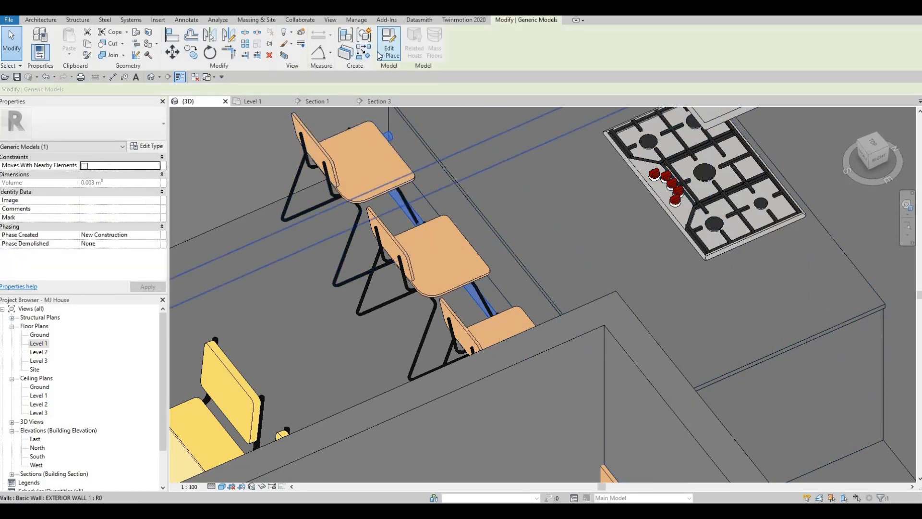
click(389, 44)
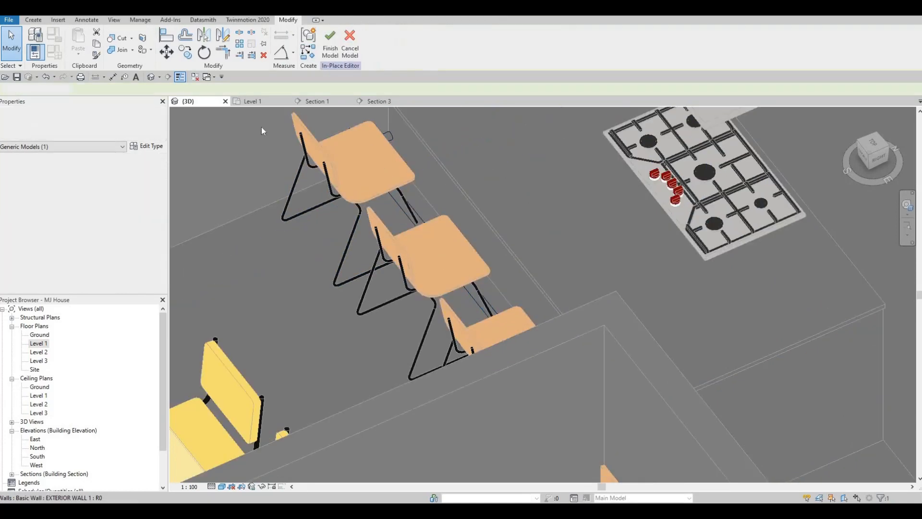
click(390, 136)
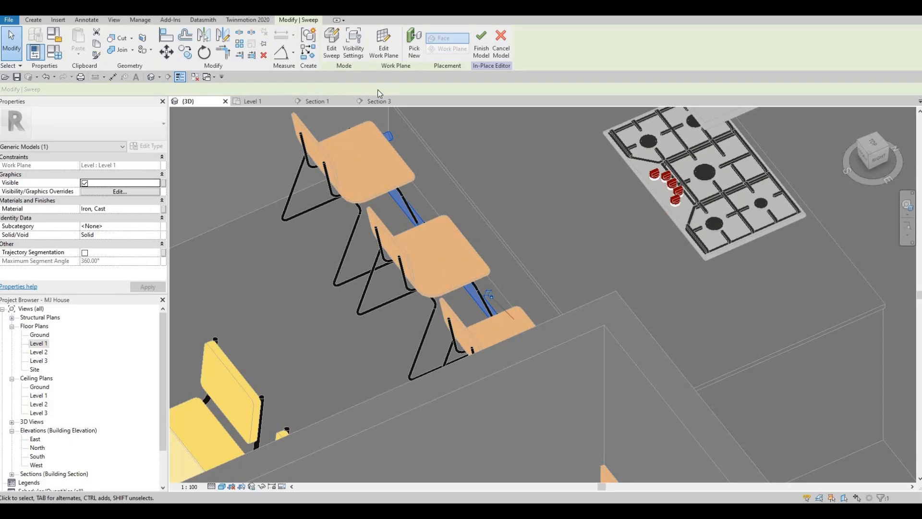
double_click(390, 136)
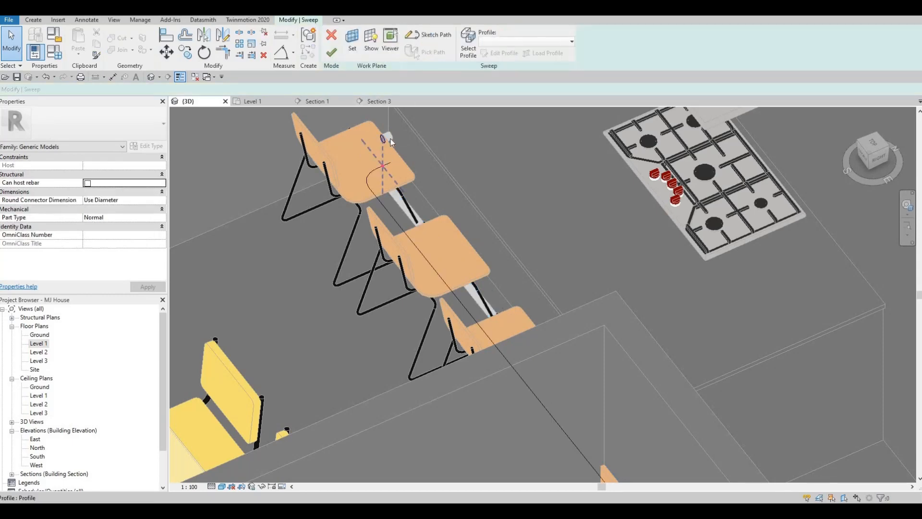
scroll(380, 131, up, 4)
shift+middle_drag(380, 131, 352, 176)
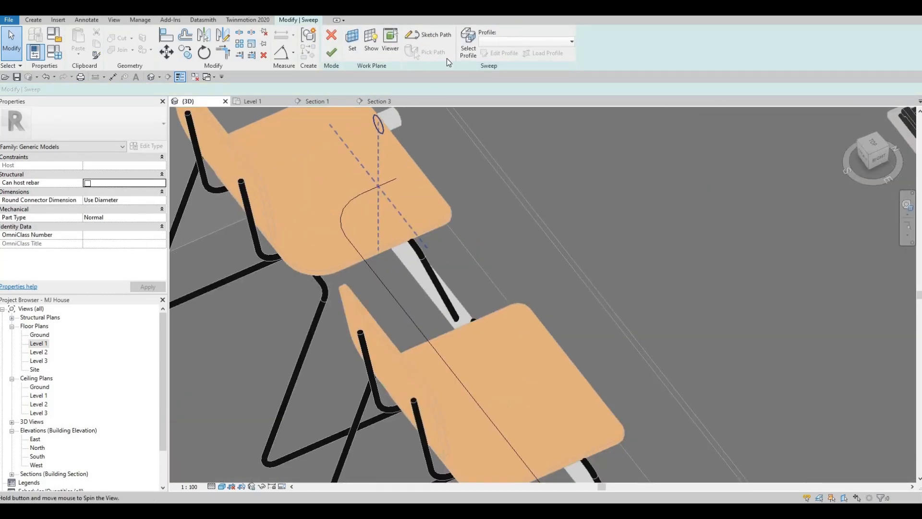
Set the radius of the sweep's circular profile to 10 mm, then complete the sweep and the in-place model
click(468, 45)
middle_drag(450, 147, 350, 277)
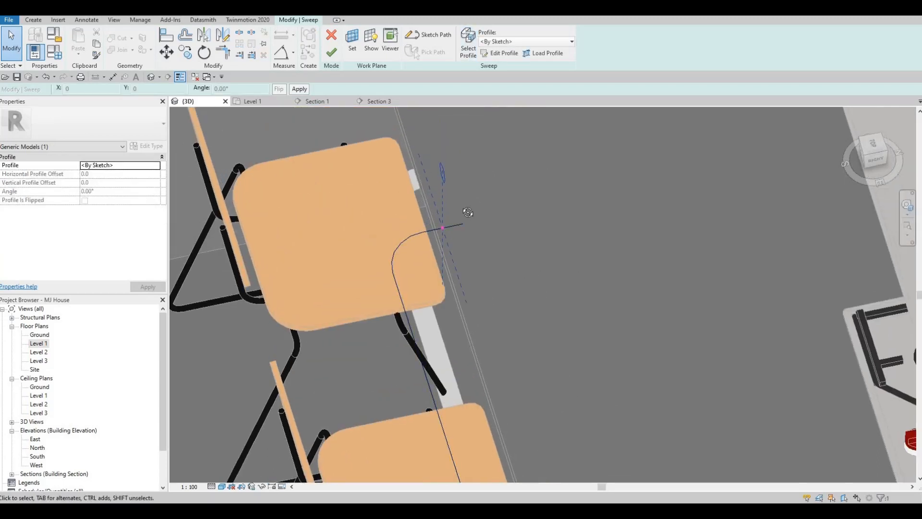
scroll(482, 192, up, 2)
shift+middle_drag(474, 185, 450, 143)
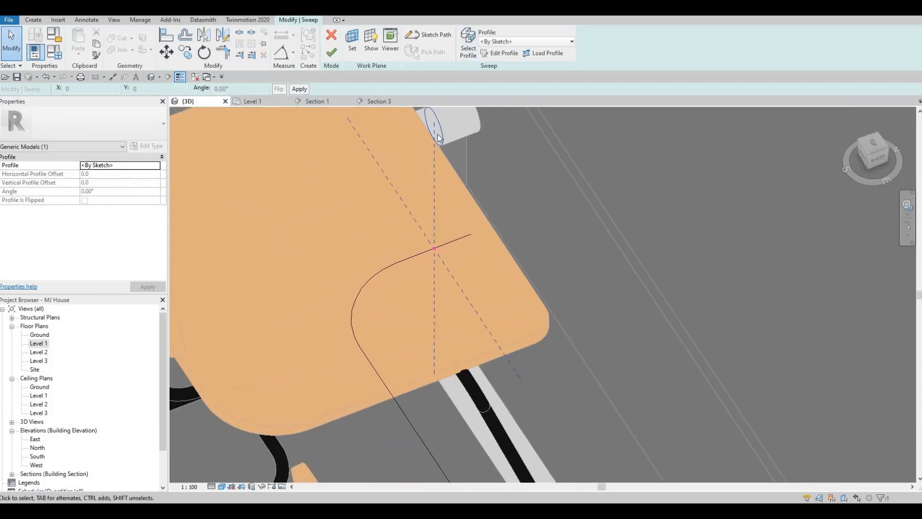
click(438, 138)
mouse_move(445, 179)
shift+middle_down()
mouse_move(463, 204)
mouse_move(475, 185)
mouse_move(462, 157)
mouse_move(445, 186)
shift+middle_up()
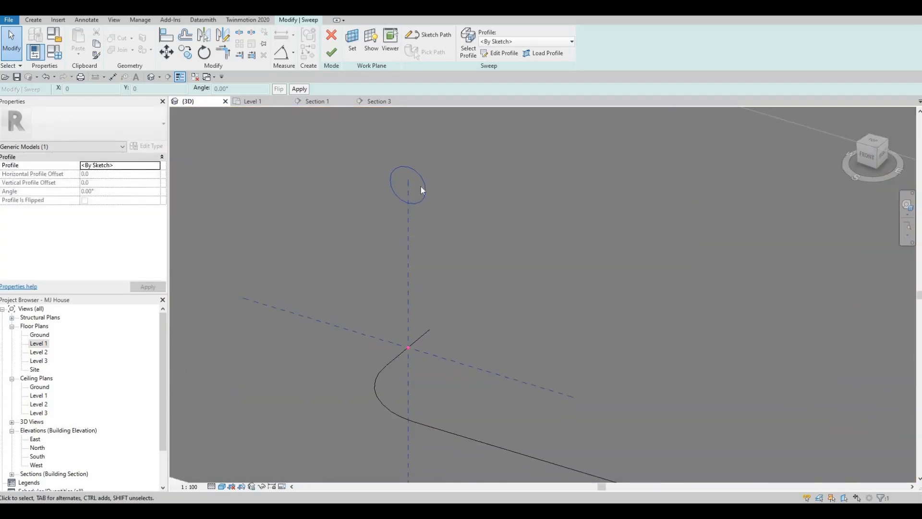
click(423, 184)
click(500, 54)
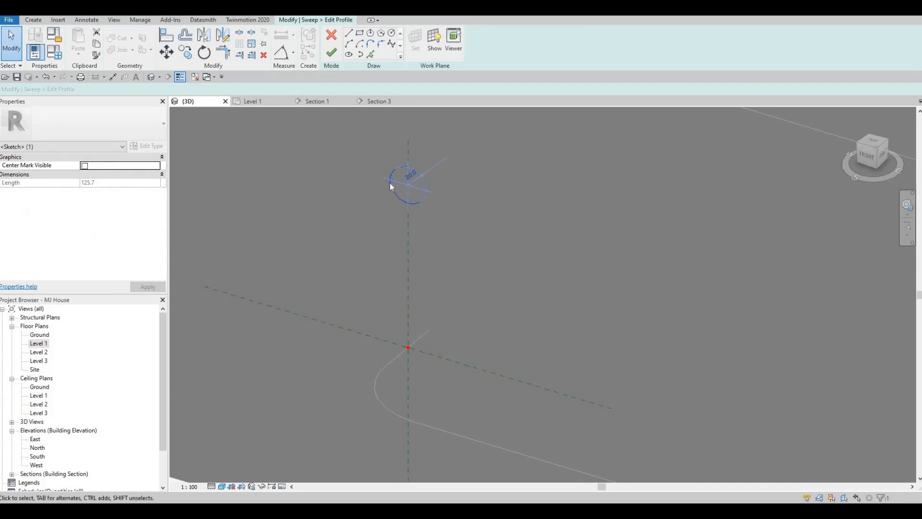
drag(390, 180, 399, 182)
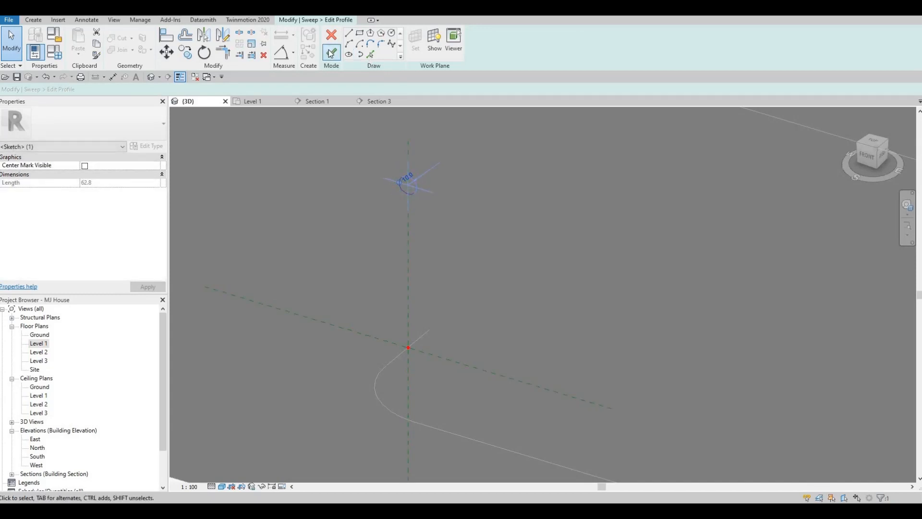
click(331, 52)
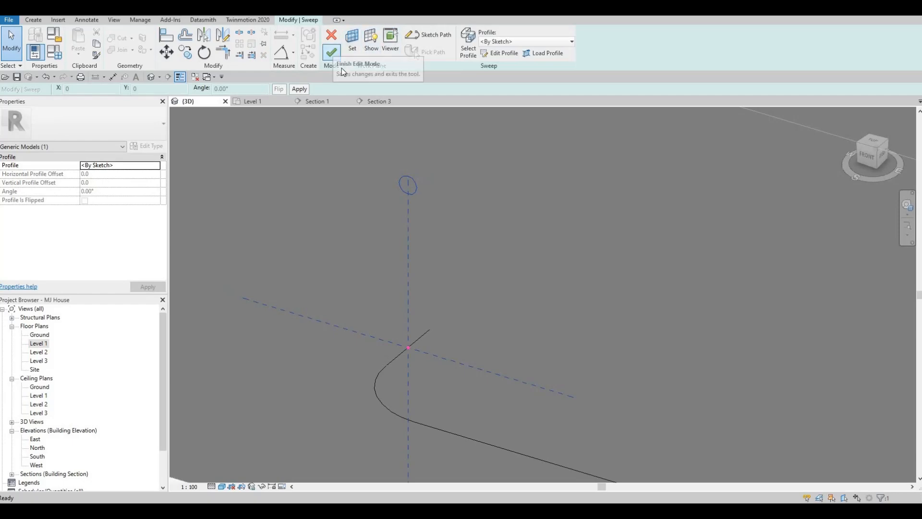
click(331, 52)
click(481, 46)
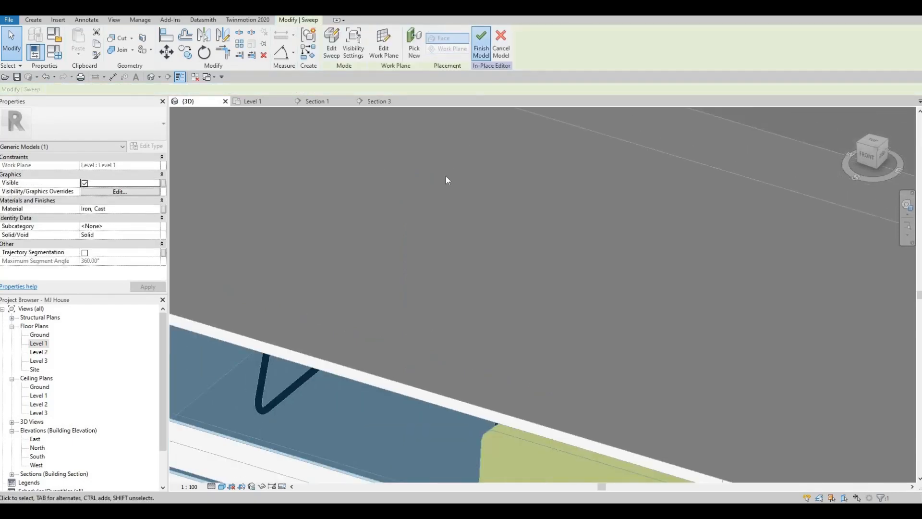
Select the thinner rail and nudge it upward three increments in Section 3
middle_drag(543, 126, 456, 257)
shift+middle_drag(411, 265, 461, 258)
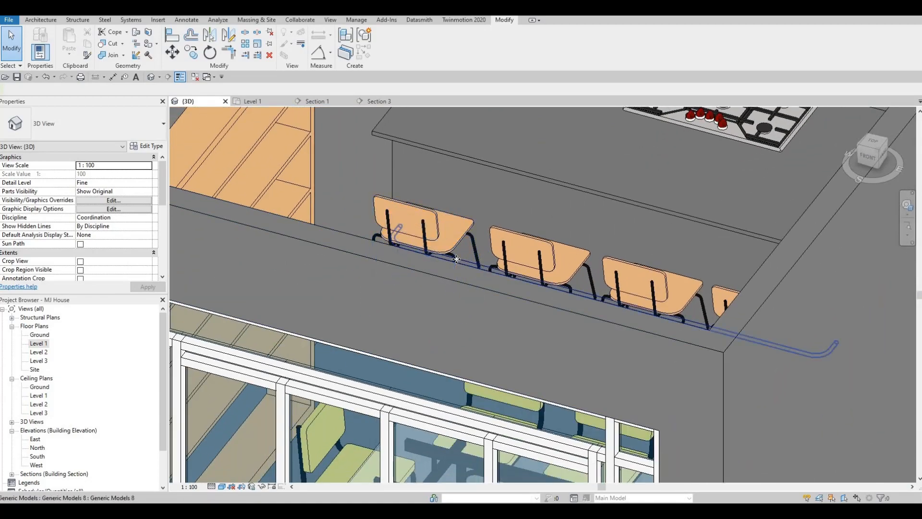
click(460, 260)
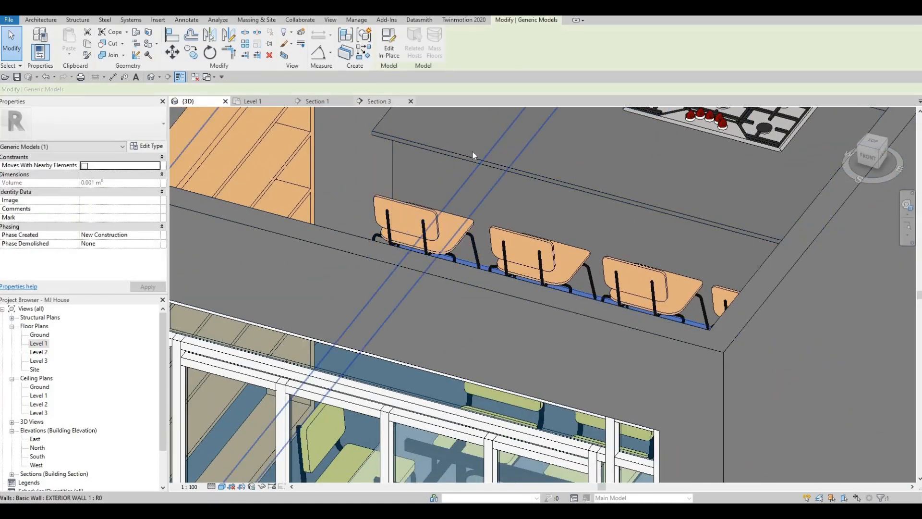
click(380, 102)
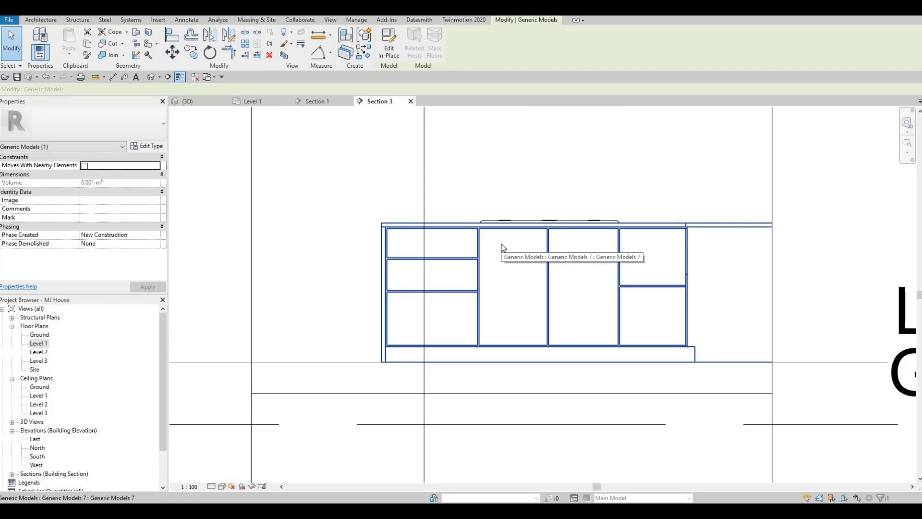
key(Up)
key(Up)
key(Up)
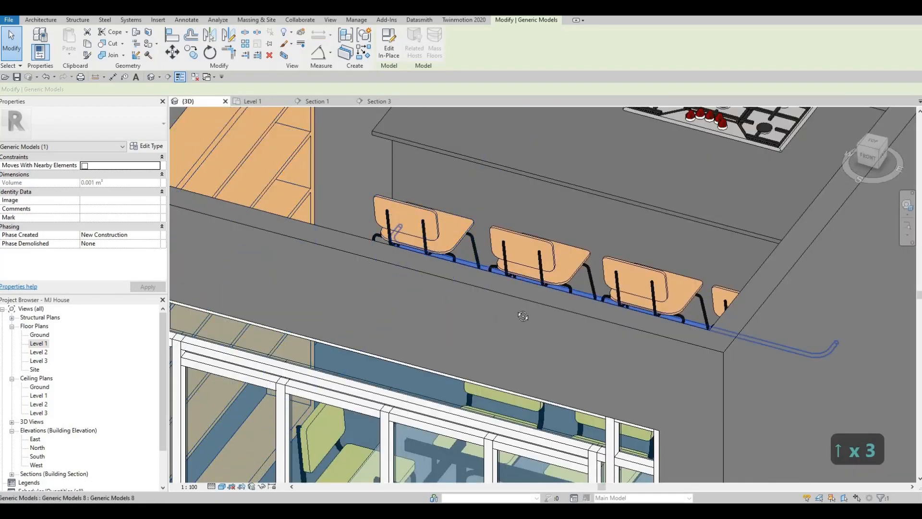
Examine the rail's position relative to the stools and counter in the 3D view and the Level 1 plan
shift+middle_drag(522, 315, 439, 242)
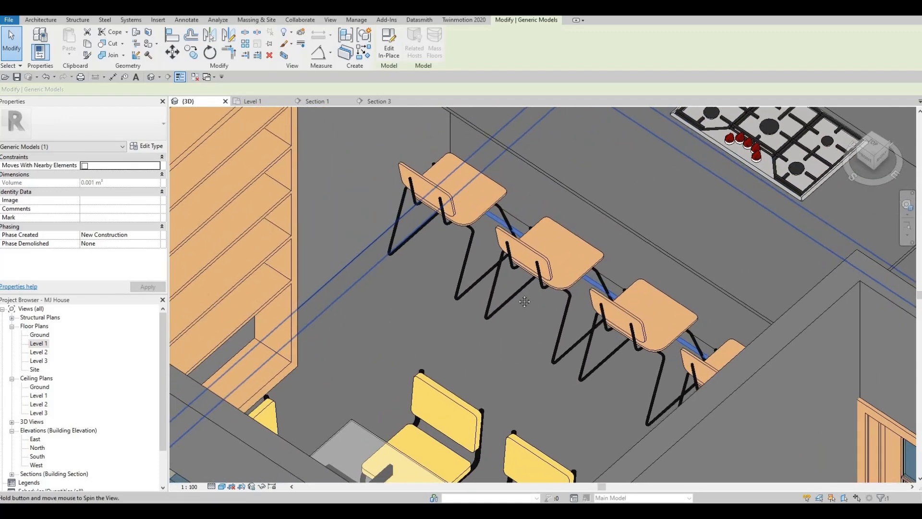
scroll(439, 248, down, 4)
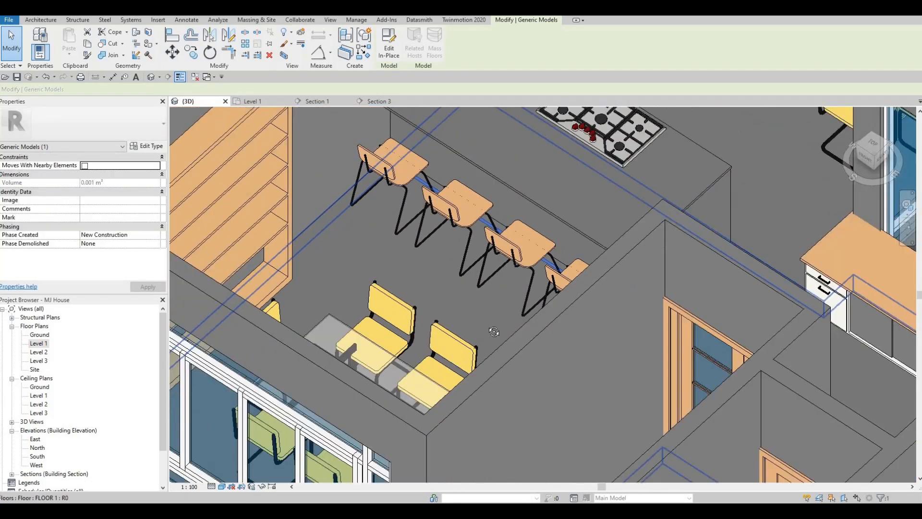
shift+middle_drag(495, 332, 670, 246)
scroll(702, 230, up, 5)
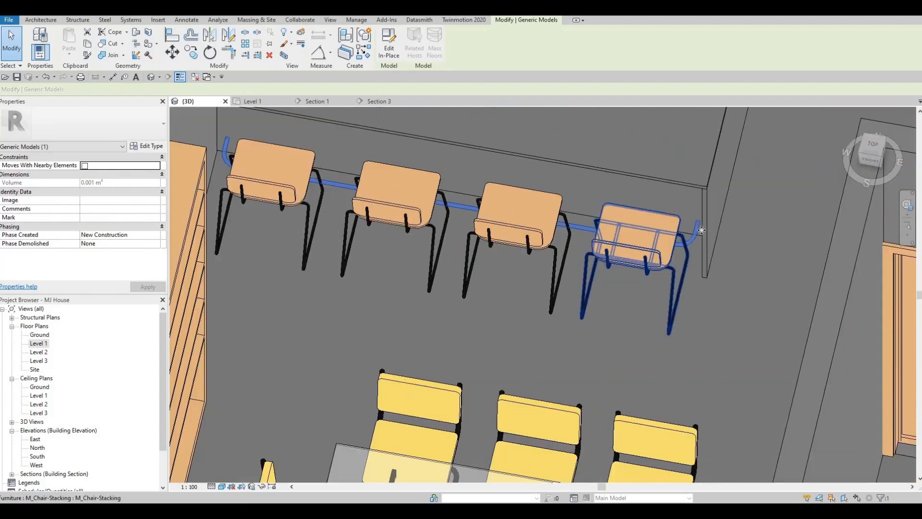
scroll(710, 243, up, 2)
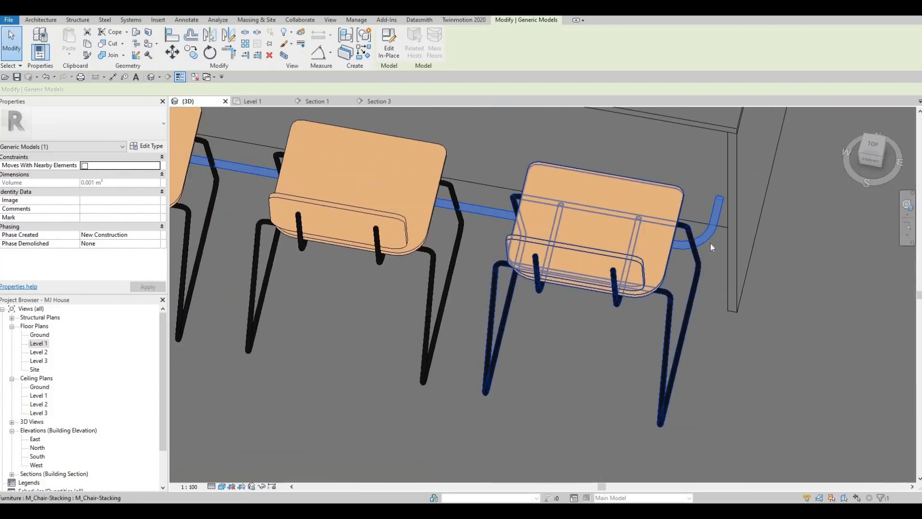
key(Escape)
key(Escape)
click(435, 188)
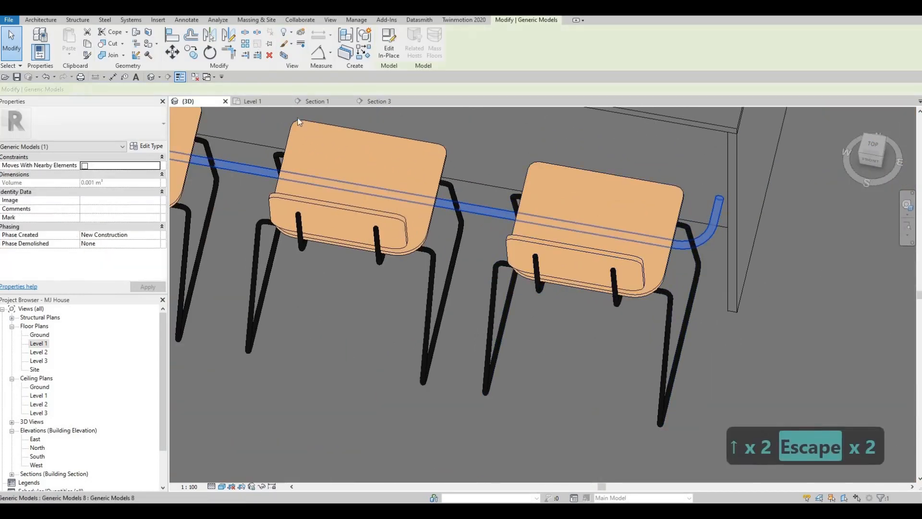
click(257, 103)
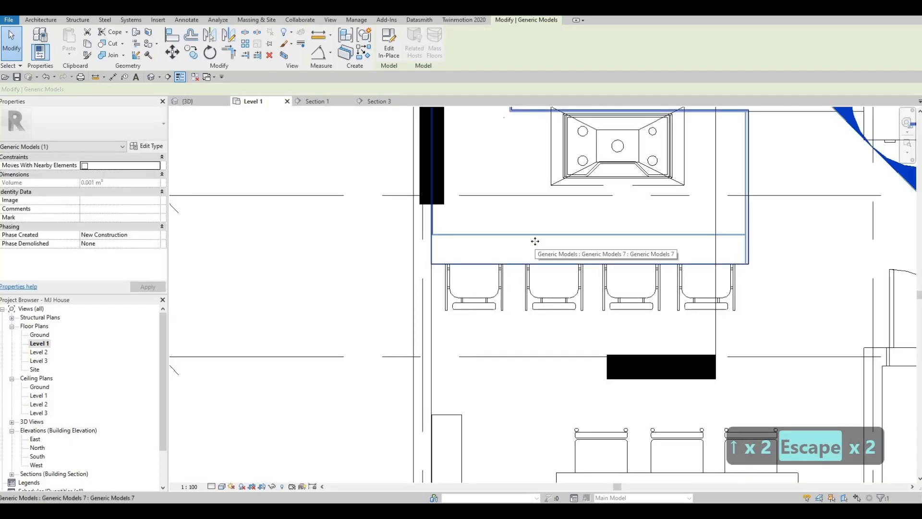
click(568, 255)
scroll(568, 255, up, 2)
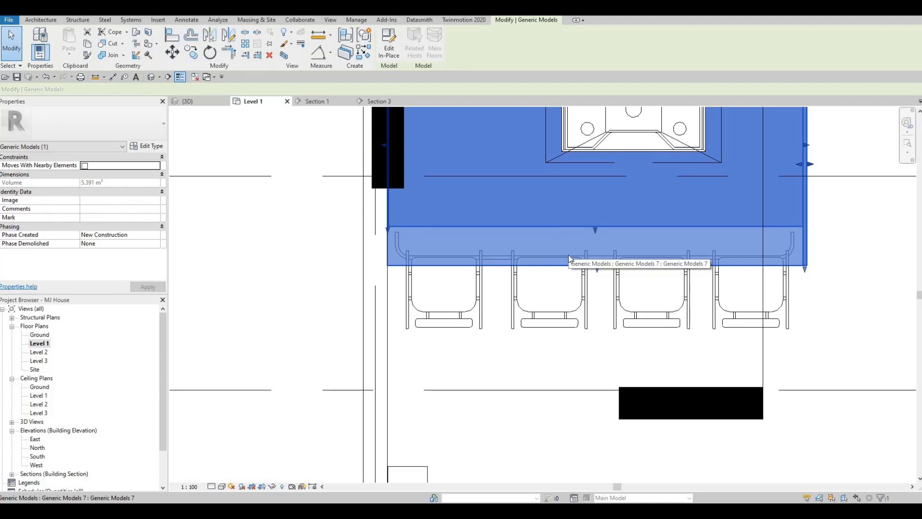
Undo the rail nudges and close the reopened in-place model editor
key(ctrl+z)
key(ctrl+z)
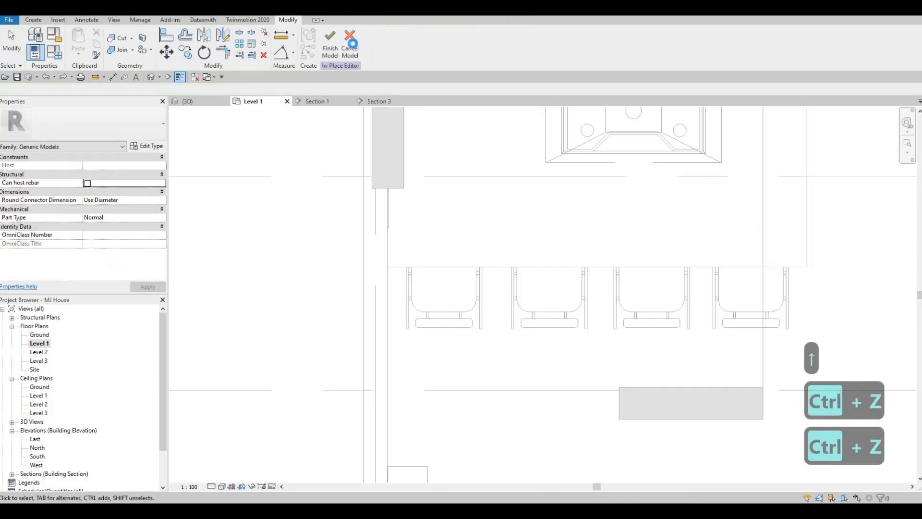
click(350, 44)
key(Escape)
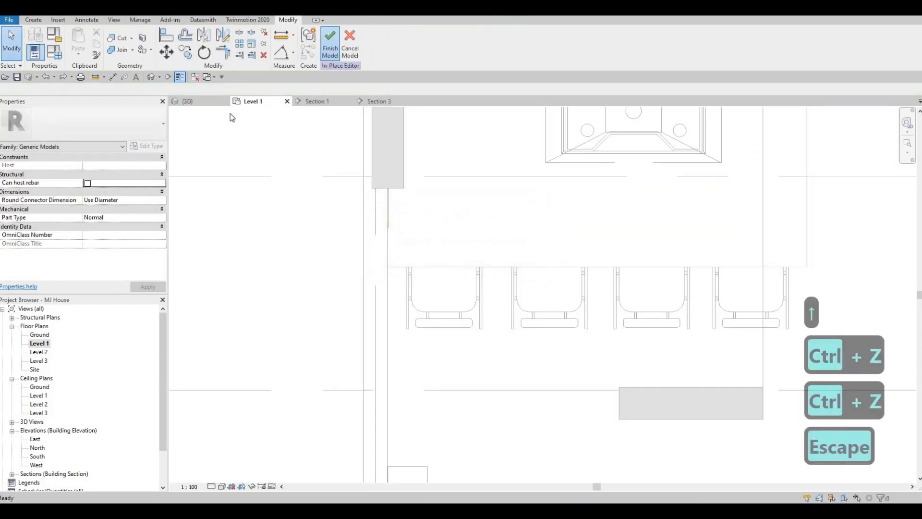
Nudge the rail three increments toward the cabinets in the Level 1 plan and check its position beneath the counter
click(212, 102)
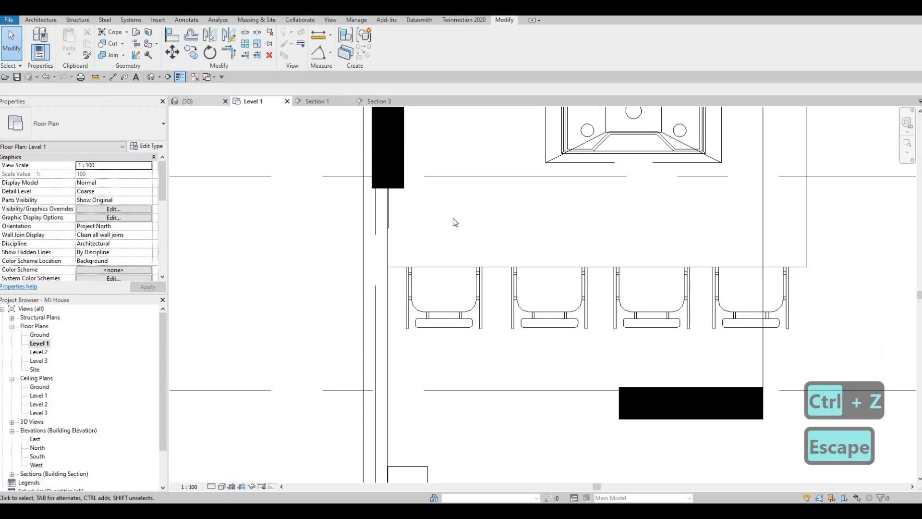
click(334, 220)
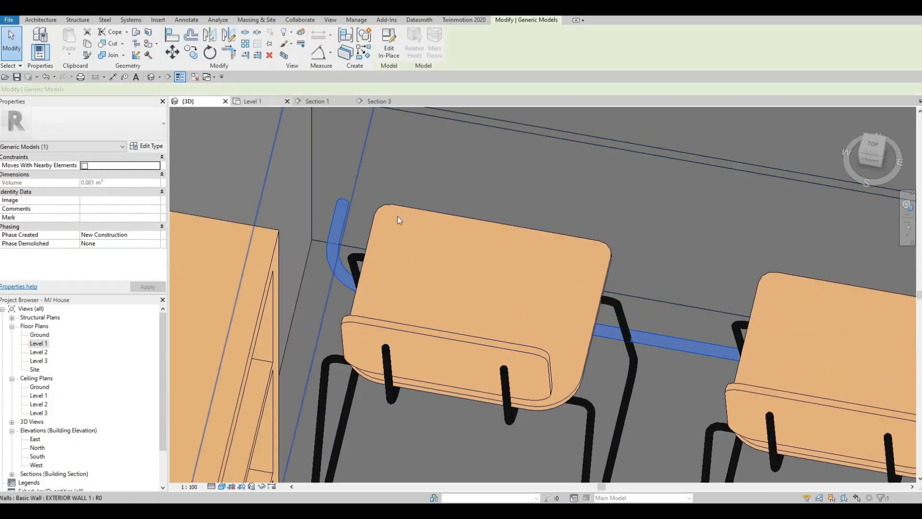
key(ctrl+Tab)
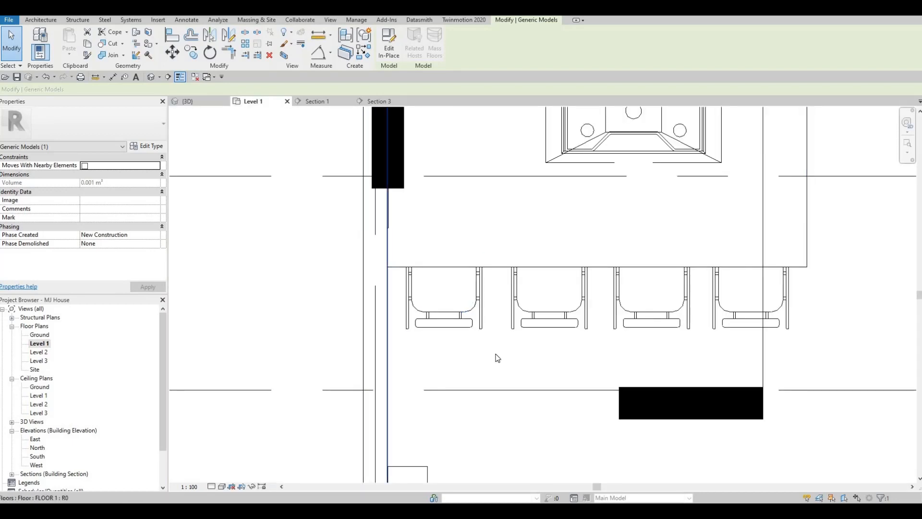
key(Up)
key(Up)
key(Up)
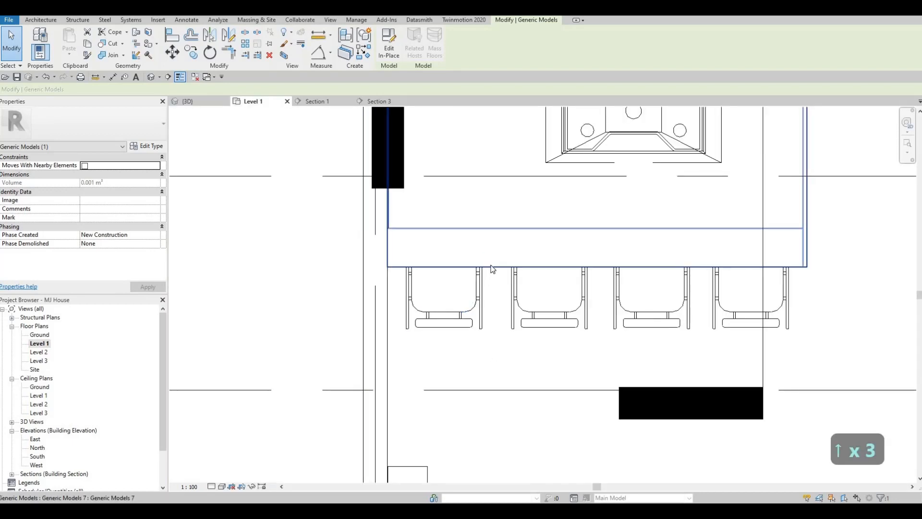
click(441, 246)
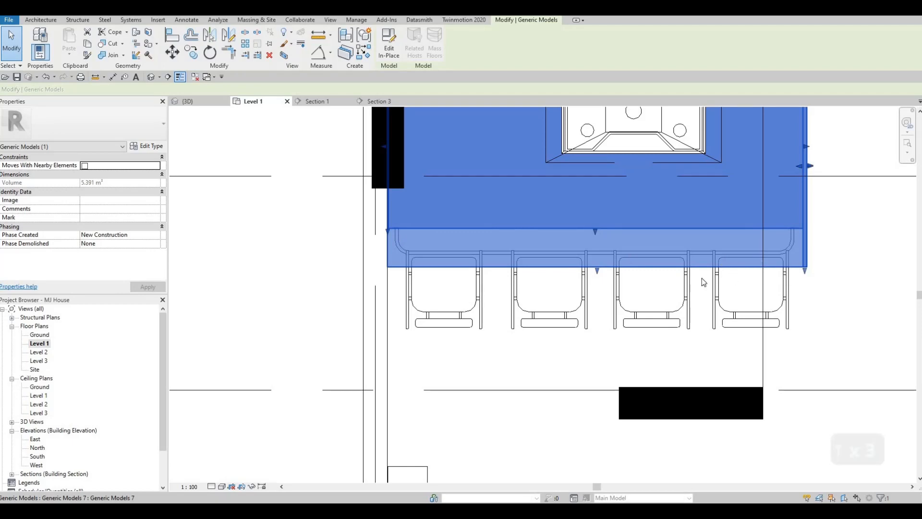
key(Escape)
Look over the Level 1 floor plan around the kitchen, dining and living areas
scroll(623, 312, down, 1)
scroll(596, 310, down, 3)
middle_drag(623, 311, 567, 283)
middle_drag(669, 287, 489, 262)
scroll(490, 262, down, 2)
middle_drag(600, 262, 588, 244)
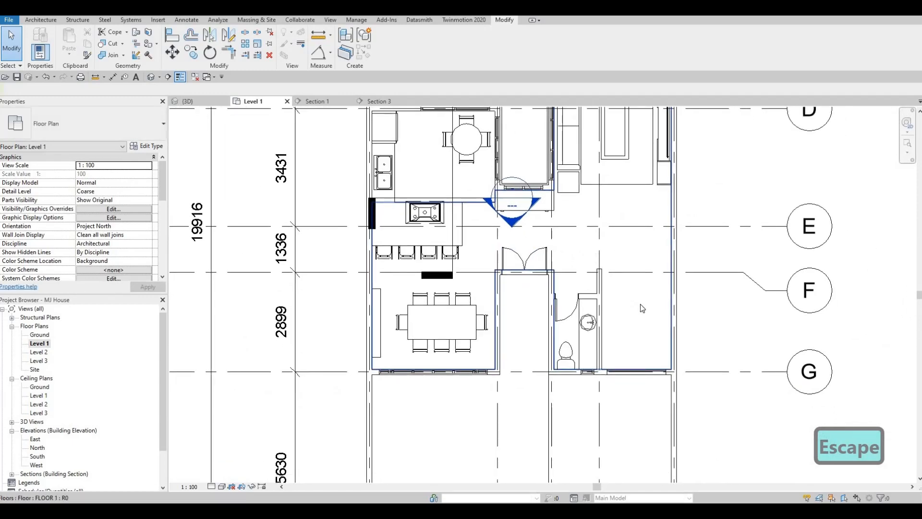
middle_drag(626, 283, 637, 308)
middle_drag(352, 109, 416, 181)
scroll(416, 181, down, 1)
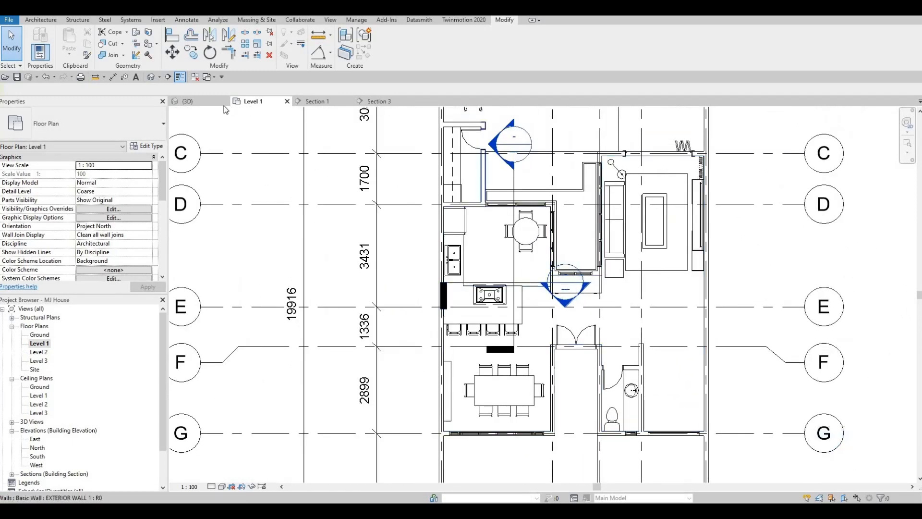
Review the whole kitchen in the 3D view and return to the Level 1 floor plan
click(192, 101)
scroll(448, 213, down, 4)
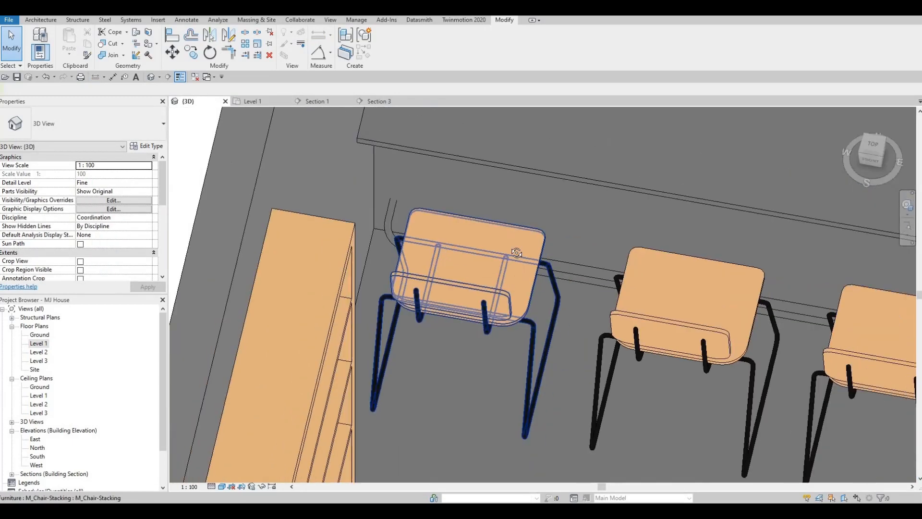
shift+middle_drag(497, 211, 41, 346)
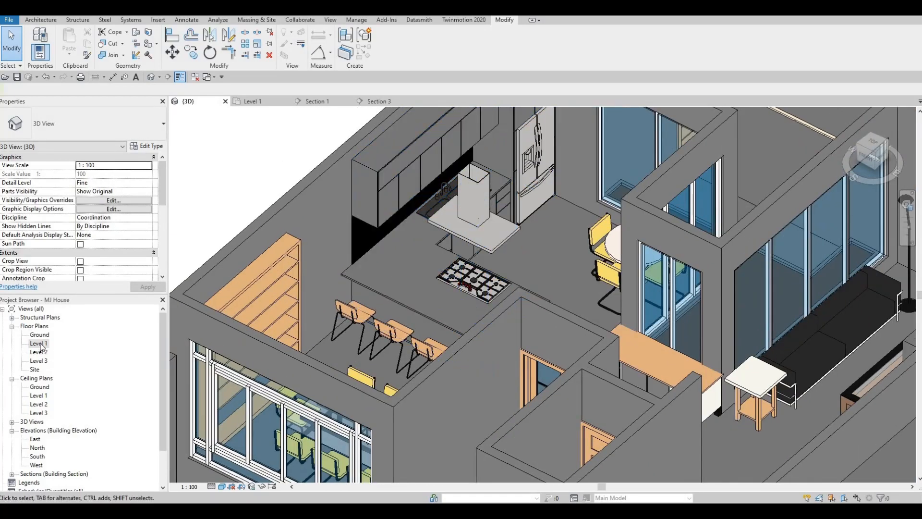
double_click(39, 343)
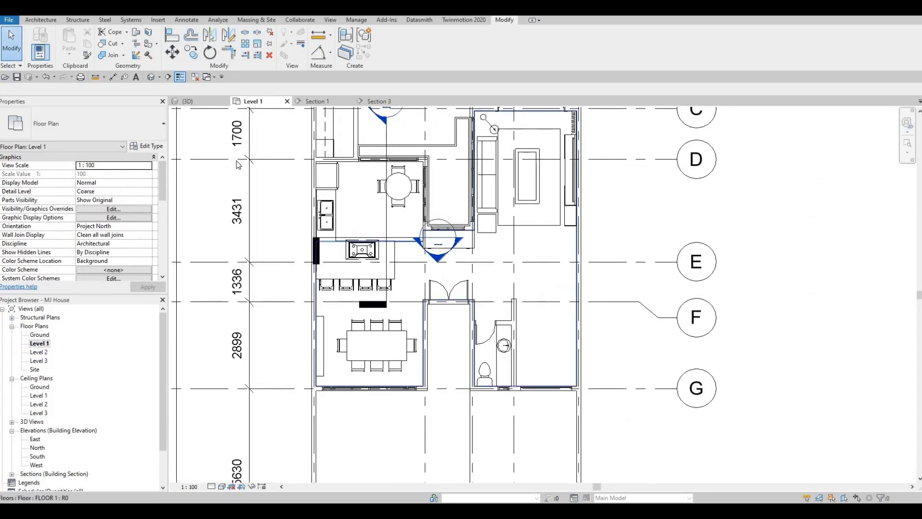
Start a component stair from Level 1 to Level 2 with the desired number of risers set to 14
click(44, 21)
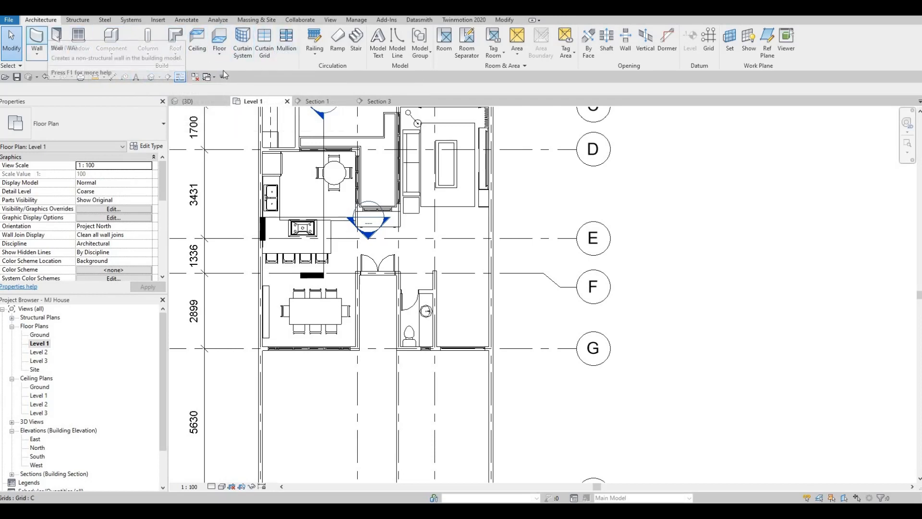
click(356, 44)
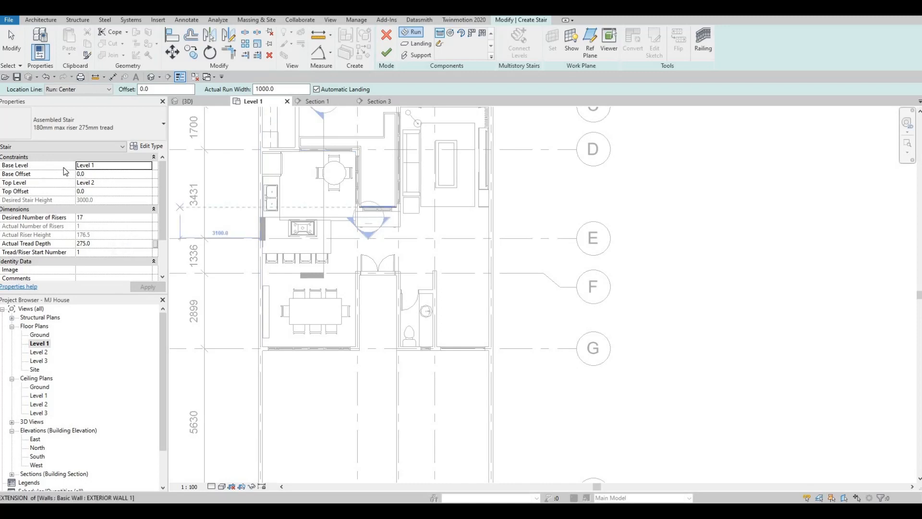
scroll(96, 213, down, 2)
scroll(93, 202, up, 2)
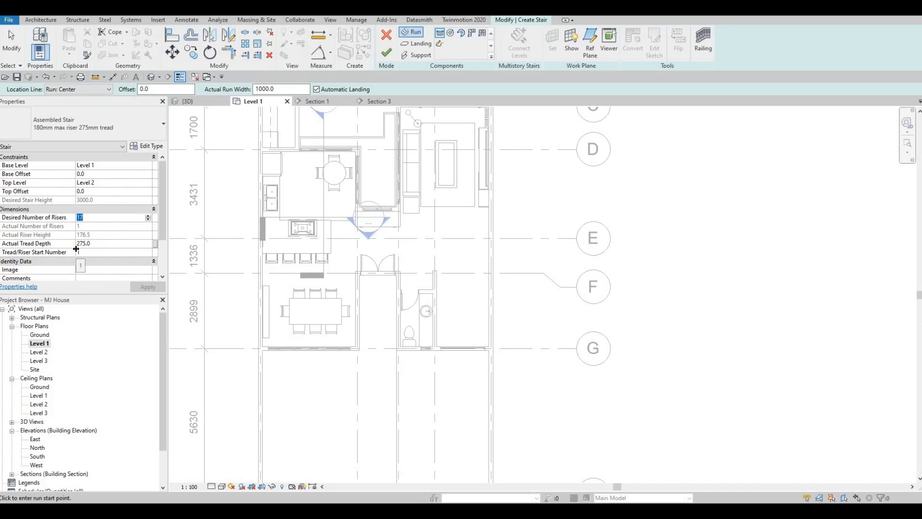
click(148, 289)
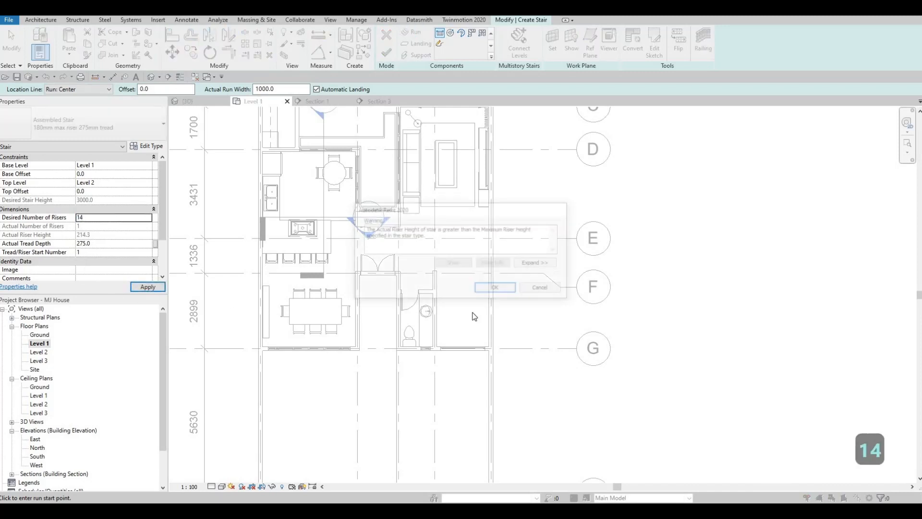
click(497, 289)
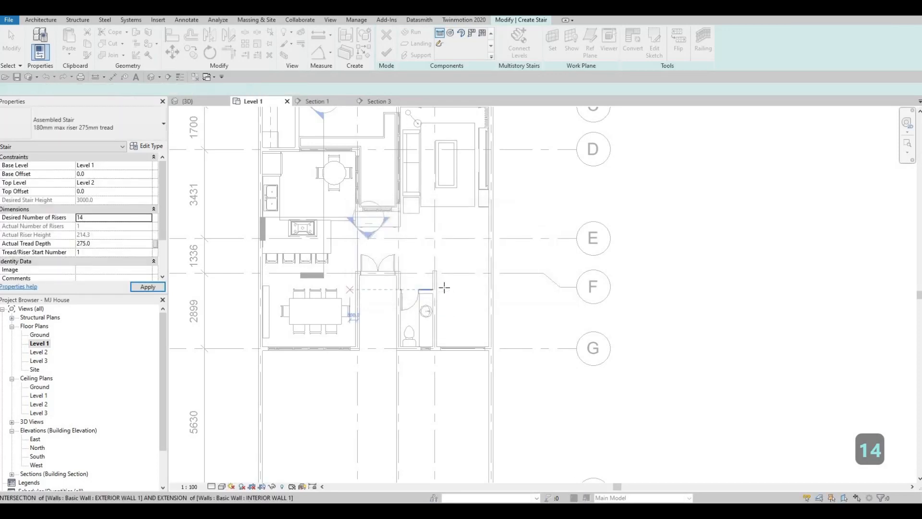
Draw the first straight stair run beside the bathroom wall, 1650 mm long with seven risers, from grid F toward grid G
scroll(443, 285, up, 3)
click(457, 269)
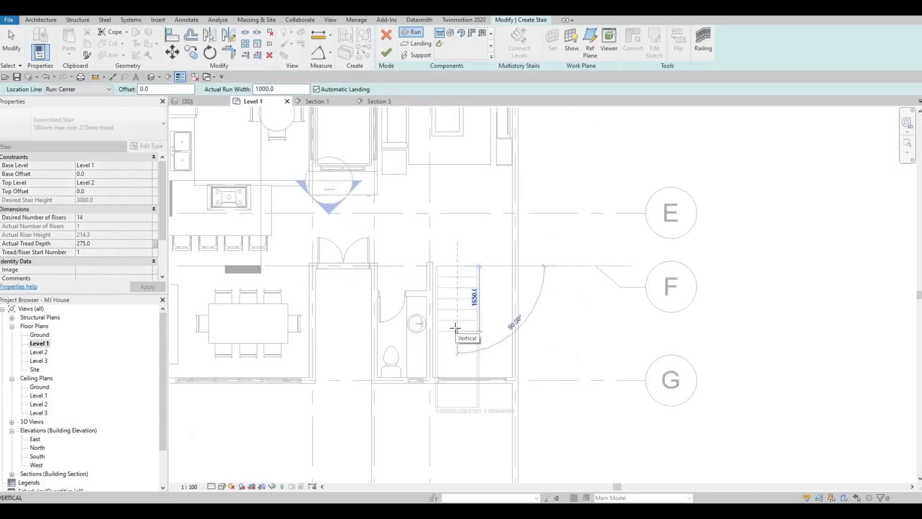
scroll(455, 329, up, 2)
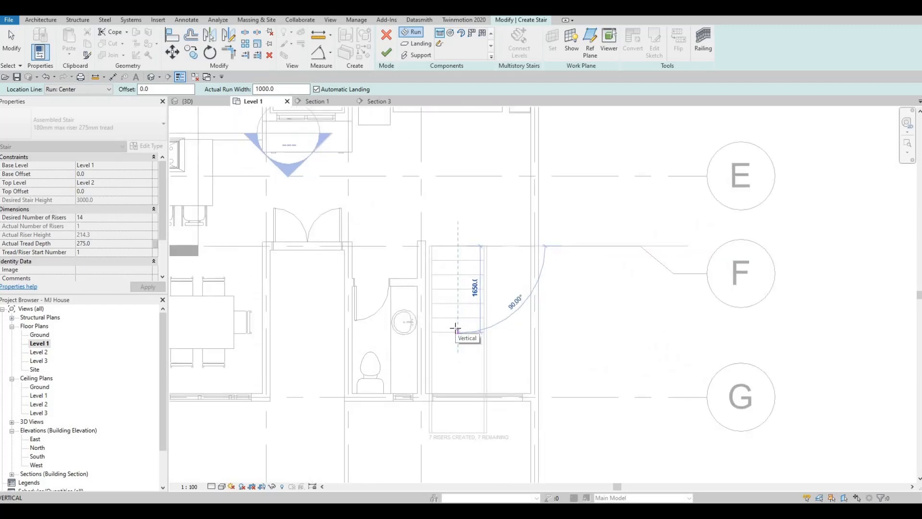
click(467, 328)
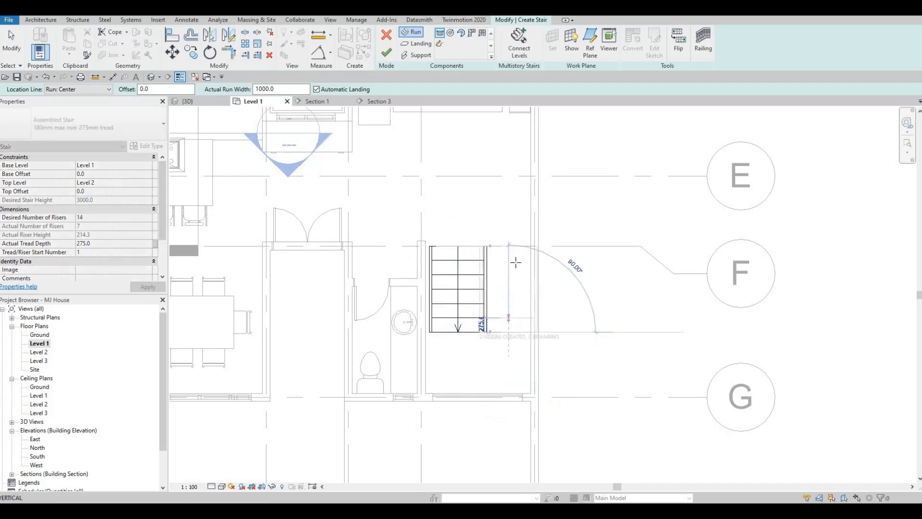
Draw the parallel return run with the remaining seven risers back toward grid F and finish the U-shaped stair
key(Escape)
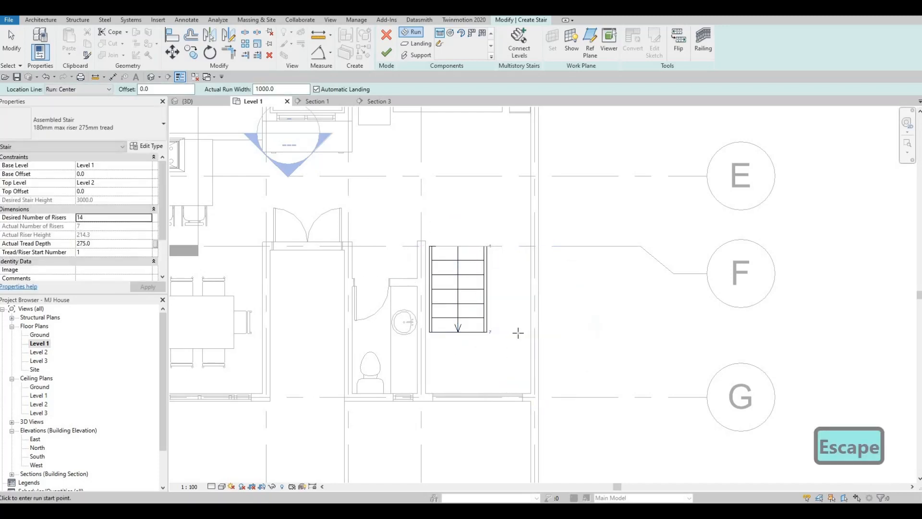
click(518, 331)
click(523, 222)
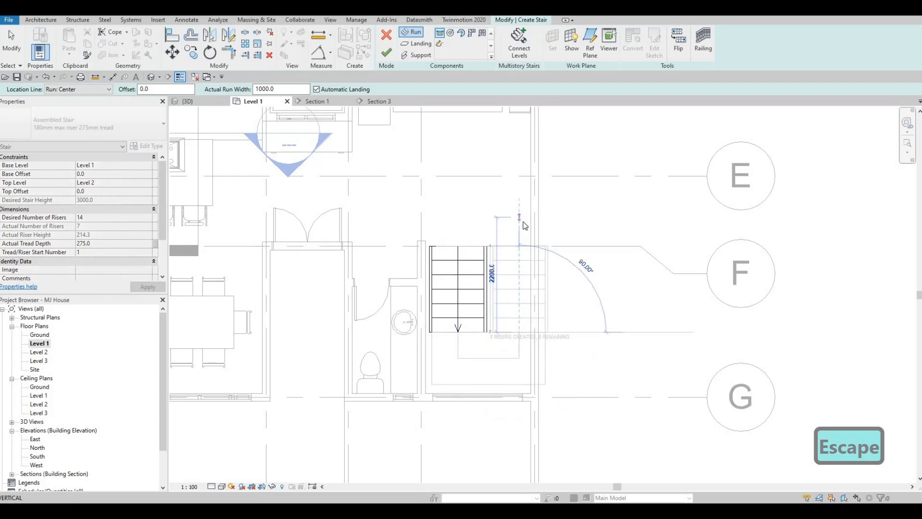
key(Escape)
middle_drag(514, 315, 532, 316)
key(Escape)
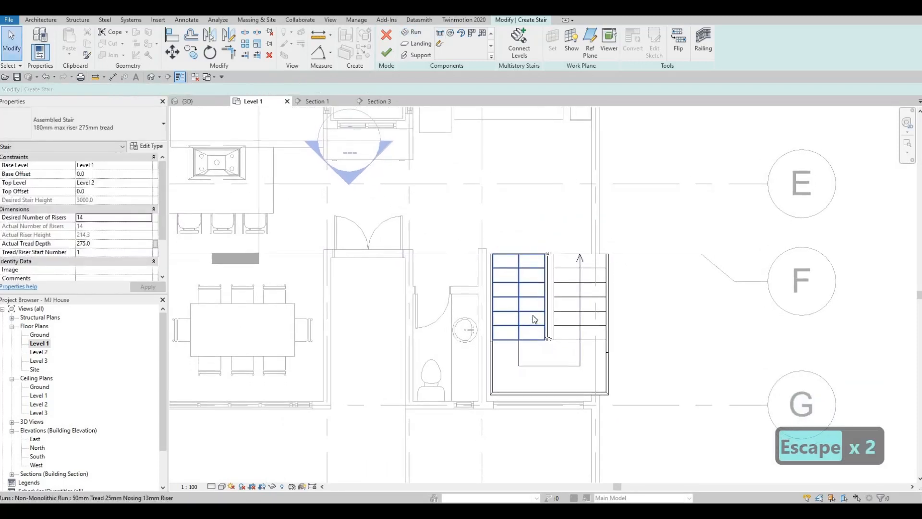
key(Escape)
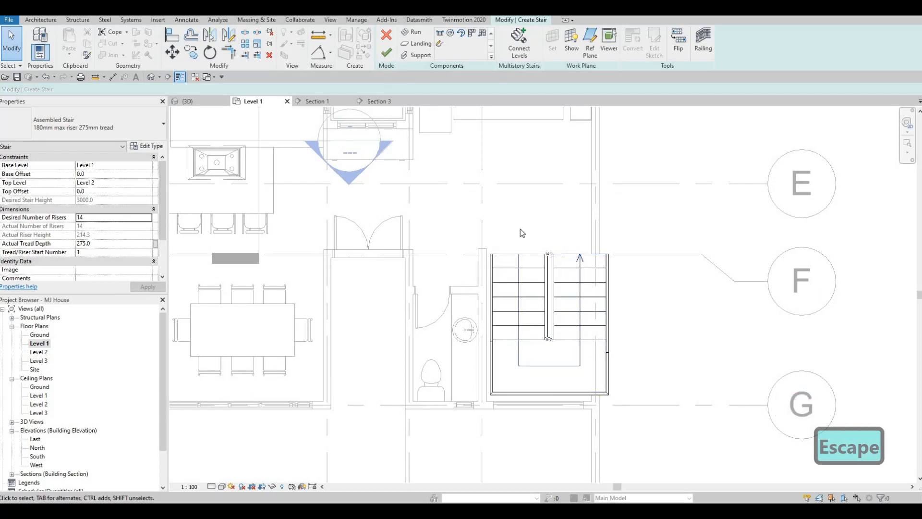
key(Escape)
Nudge the whole stair a few increments toward the bathroom wall and toward grid G
click(569, 297)
key(Left)
key(Left)
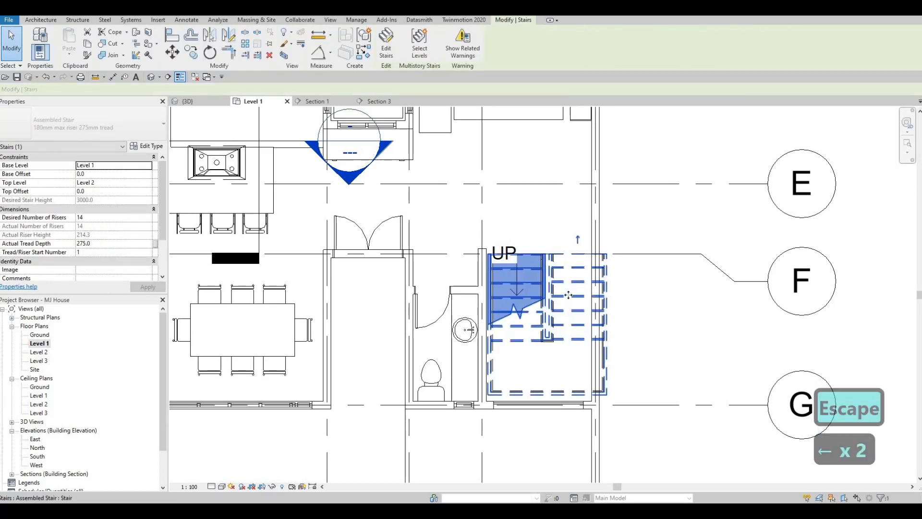
key(Down)
key(Down)
key(Down)
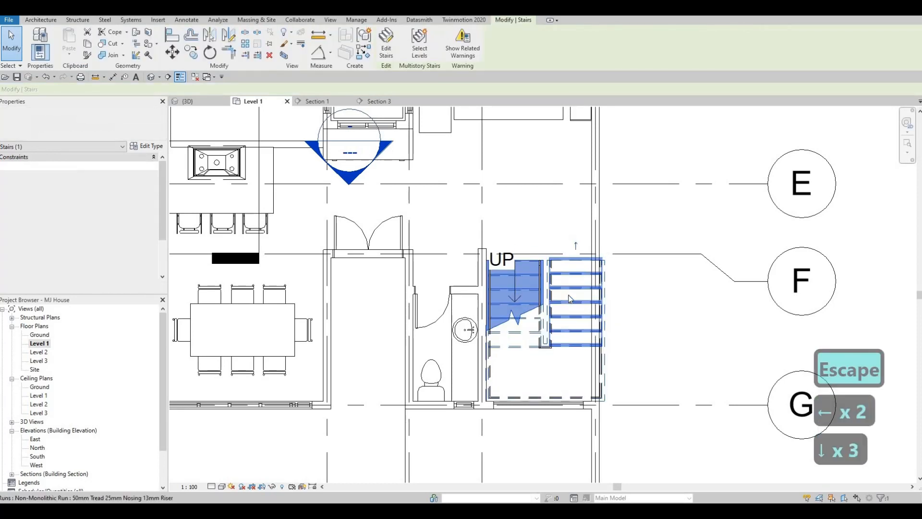
key(Right)
key(Left)
key(Left)
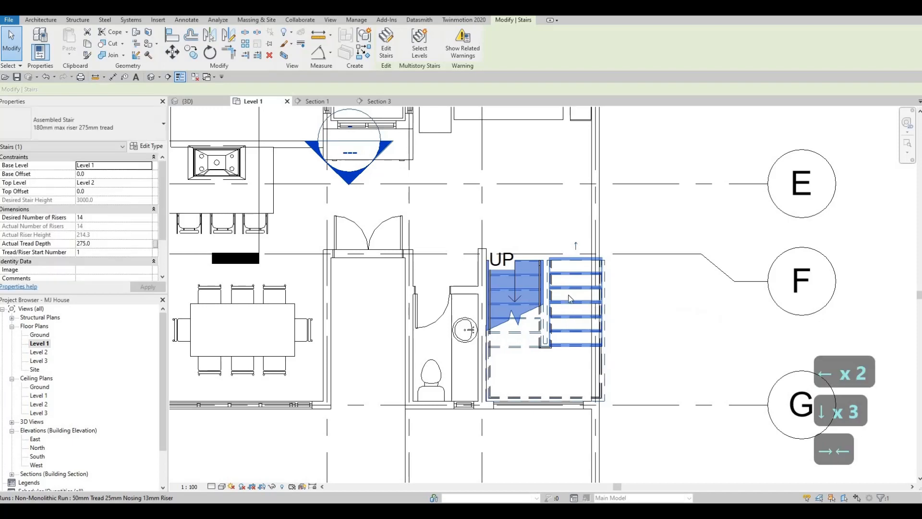
key(Down)
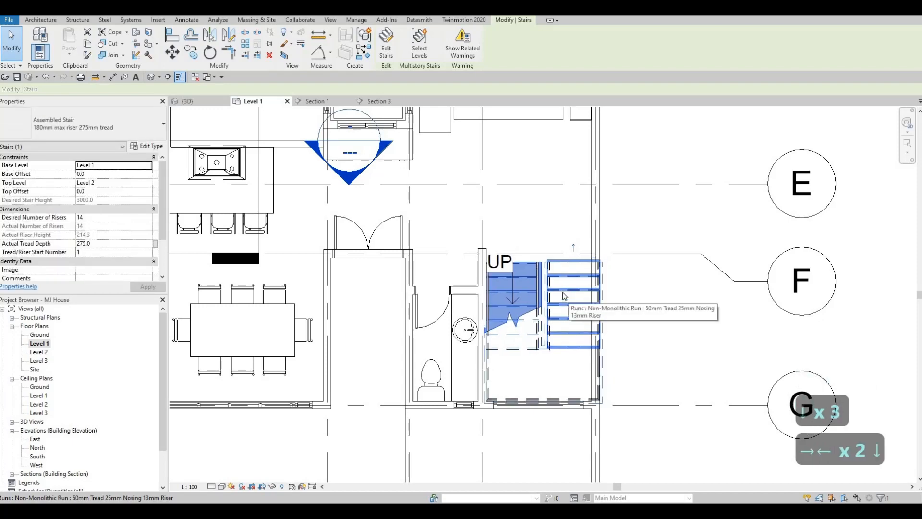
Reopen the stair for editing and delete the run and landing stringers along the exterior side wall
key(Escape)
key(Escape)
click(564, 297)
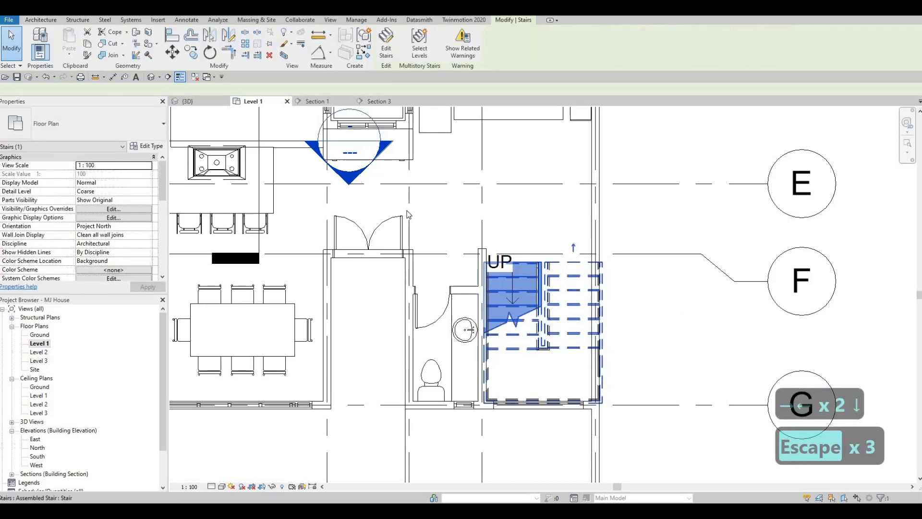
double_click(594, 267)
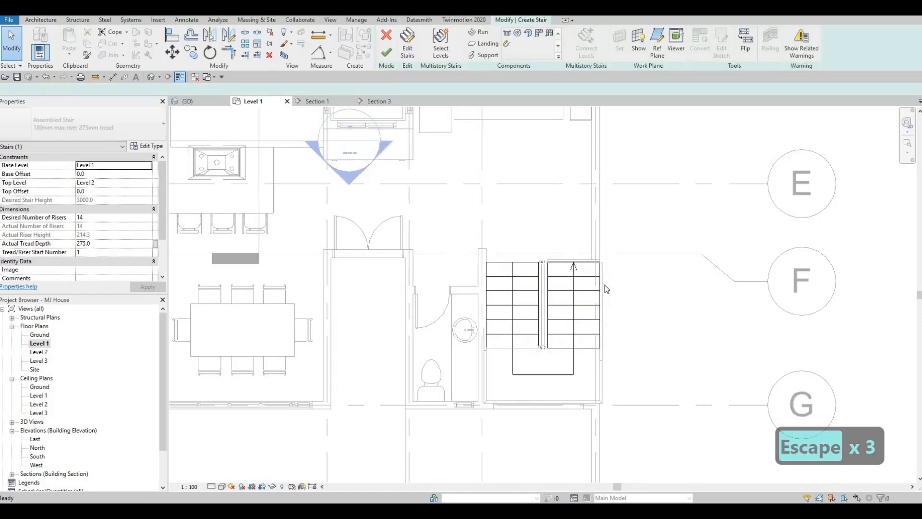
click(605, 350)
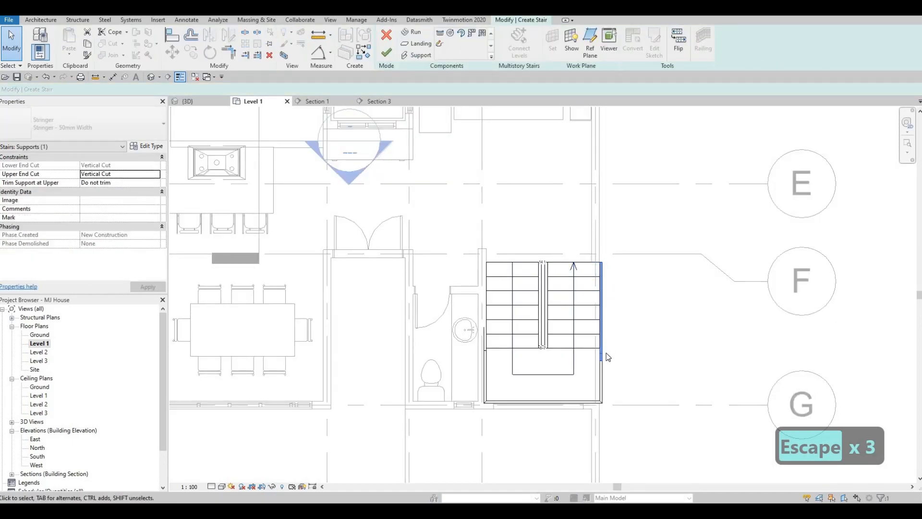
key(Delete)
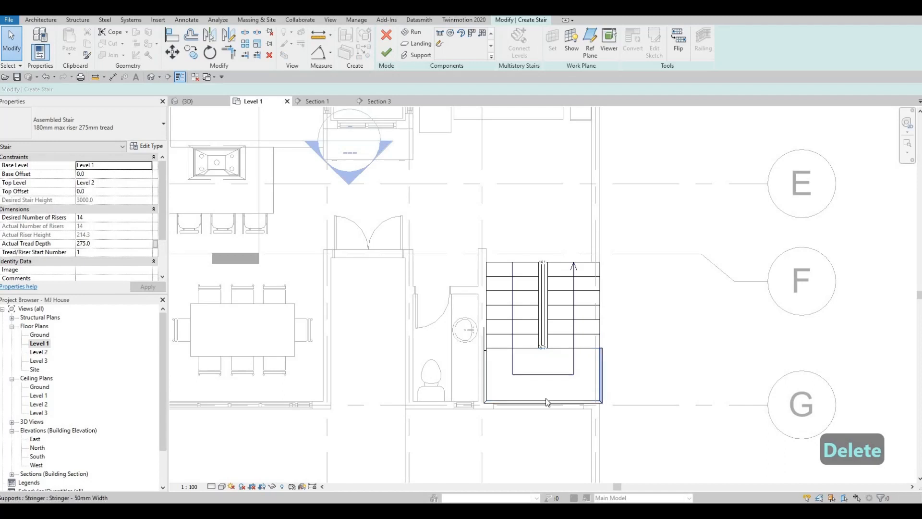
click(547, 403)
key(Delete)
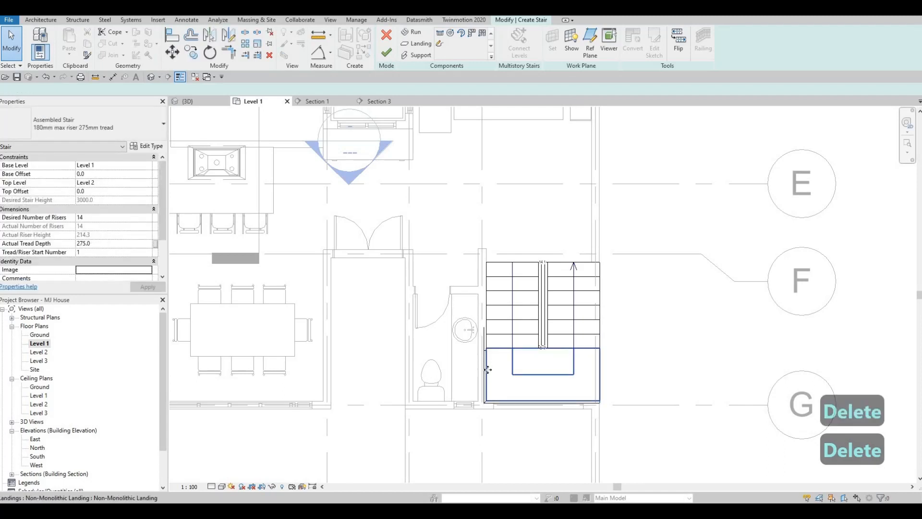
Delete the landing and run stringers along the bathroom wall and finish editing the stair
click(487, 368)
scroll(485, 360, up, 2)
key(Escape)
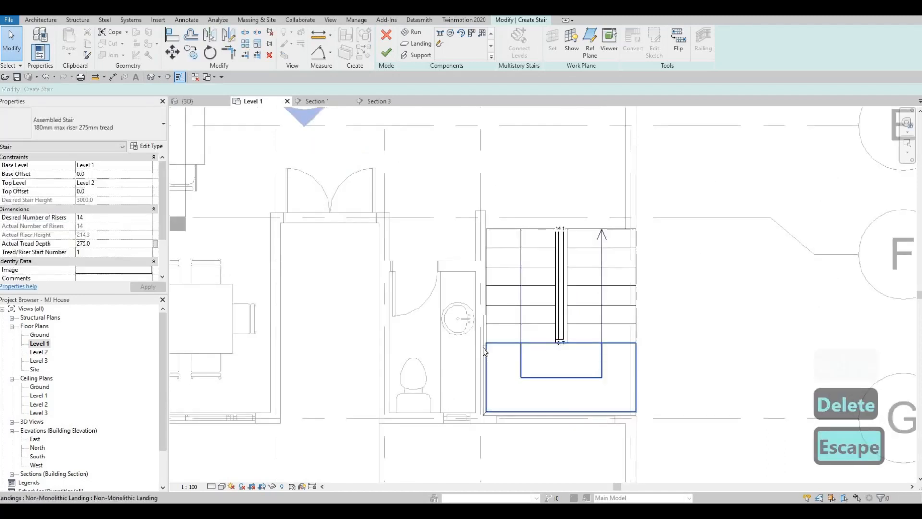
click(484, 351)
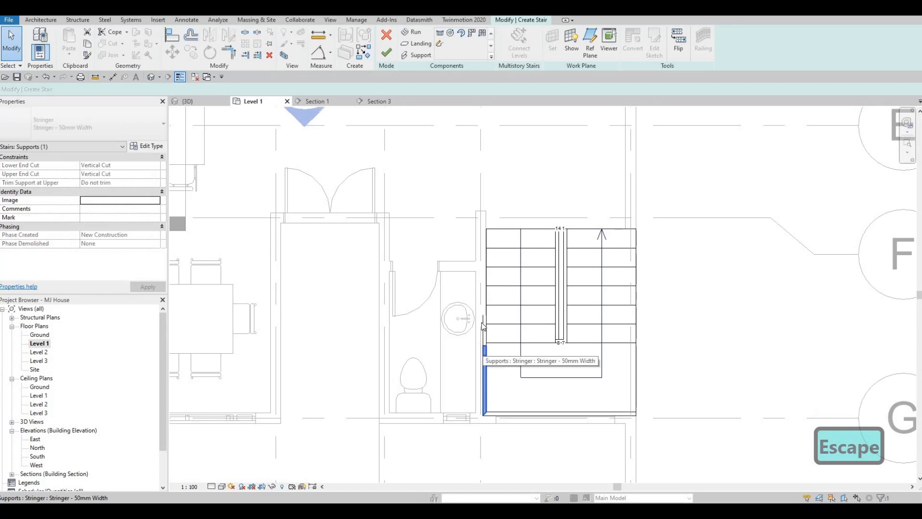
key(Delete)
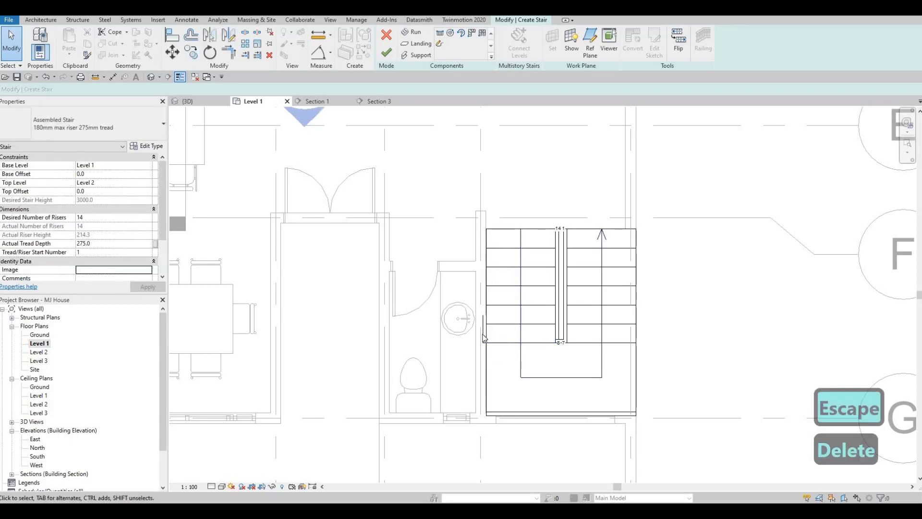
click(483, 332)
key(Delete)
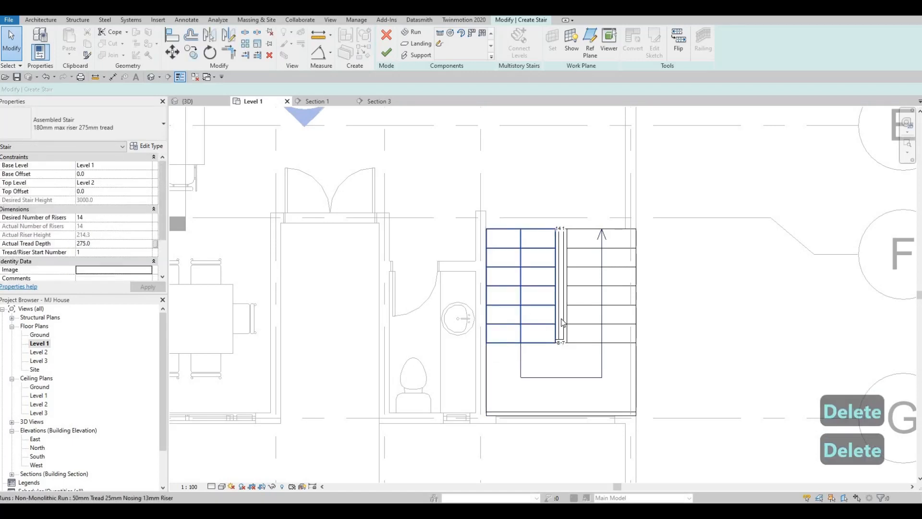
scroll(548, 317, up, 1)
key(Escape)
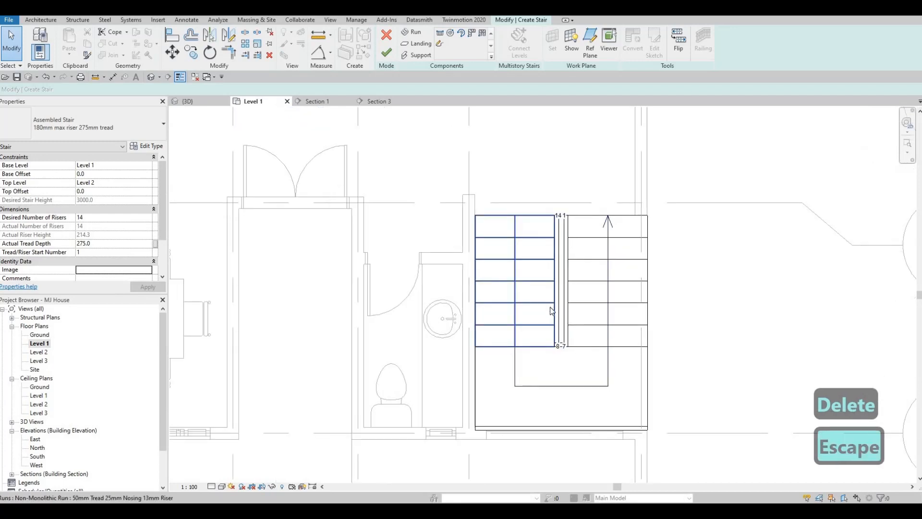
scroll(552, 302, down, 1)
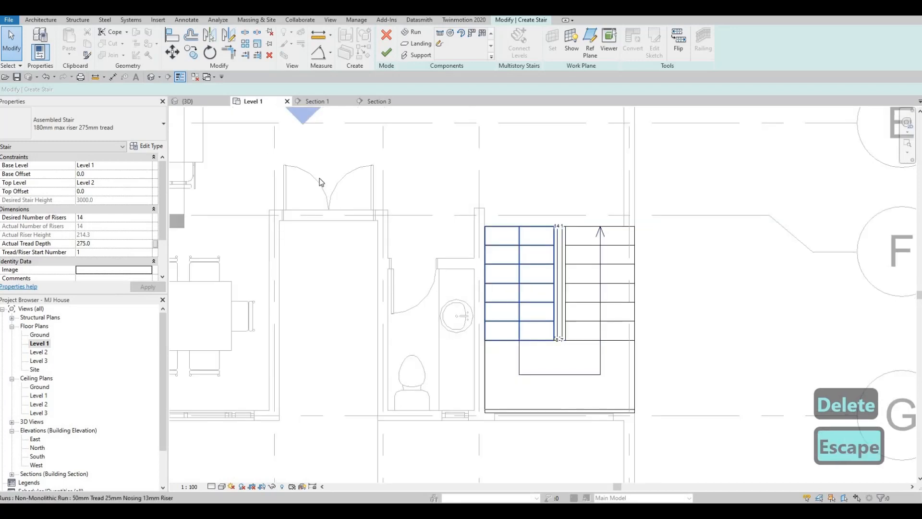
click(387, 52)
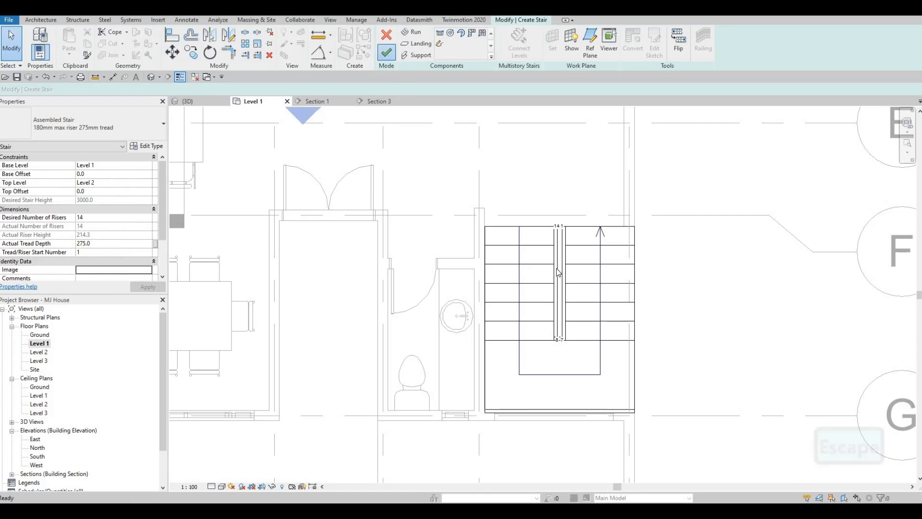
key(Escape)
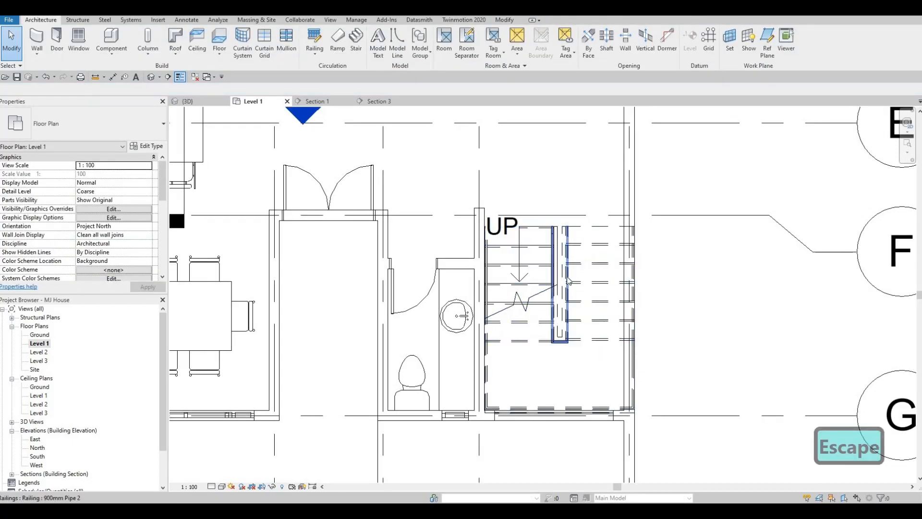
Move the whole stair slightly away from the bathroom wall and the window wall along grid G
scroll(562, 293, up, 1)
click(589, 270)
key(Escape)
click(575, 334)
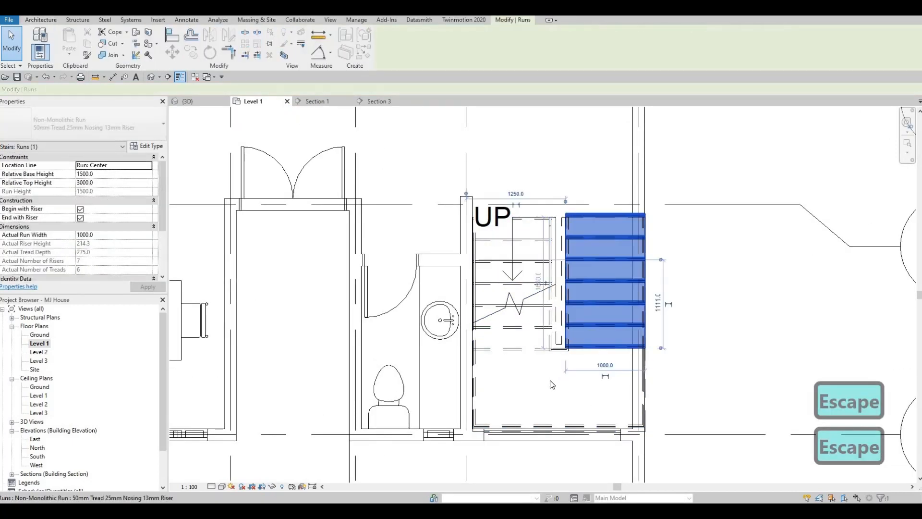
key(Escape)
click(531, 386)
key(Escape)
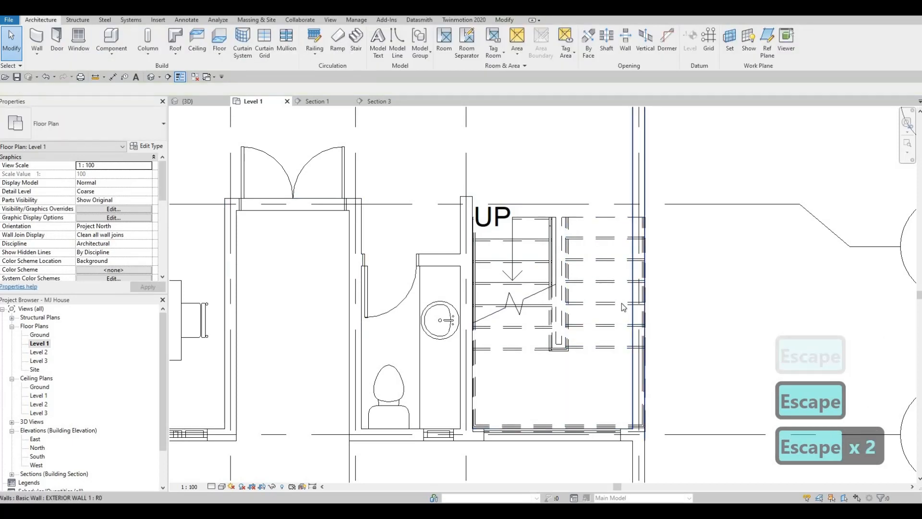
click(625, 294)
drag(591, 320, 604, 310)
key(Escape)
Align the stair's side with the bathroom wall face and its landing edge with the inner face of the window wall
key(a)
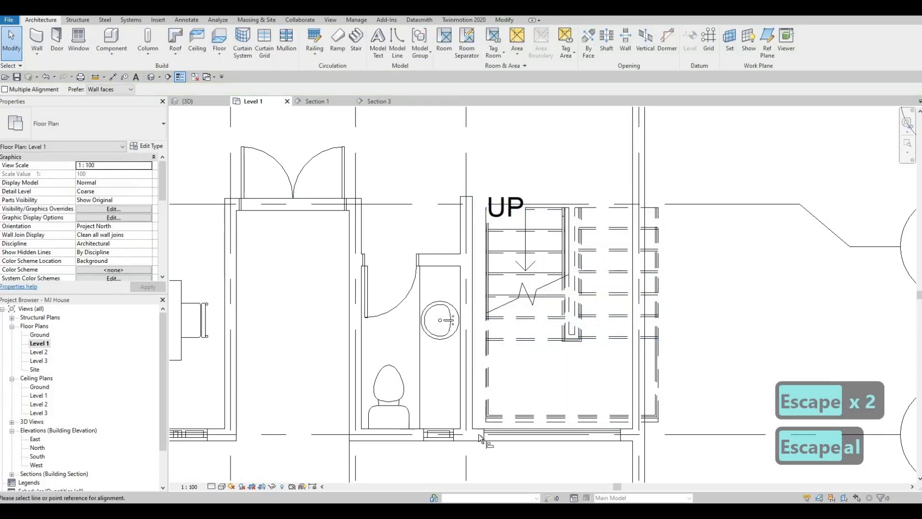
key(l)
scroll(468, 432, up, 2)
click(479, 413)
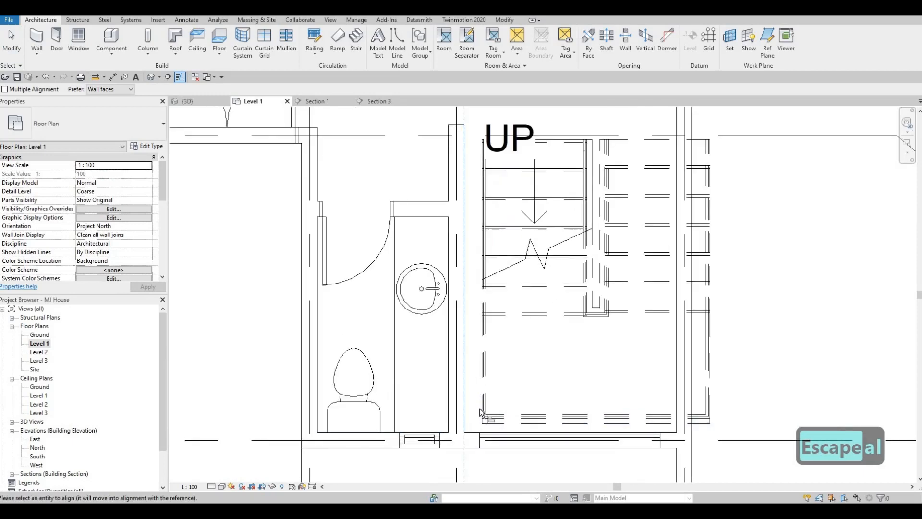
click(476, 427)
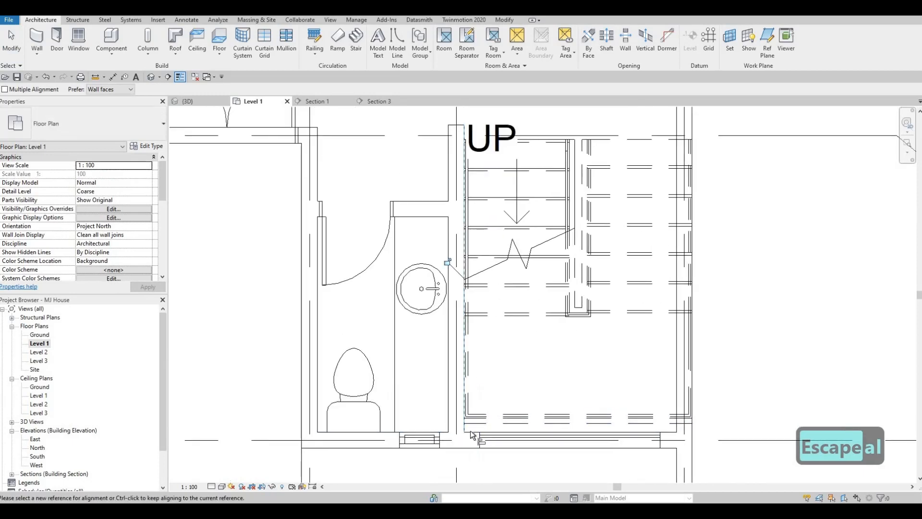
click(473, 431)
click(473, 421)
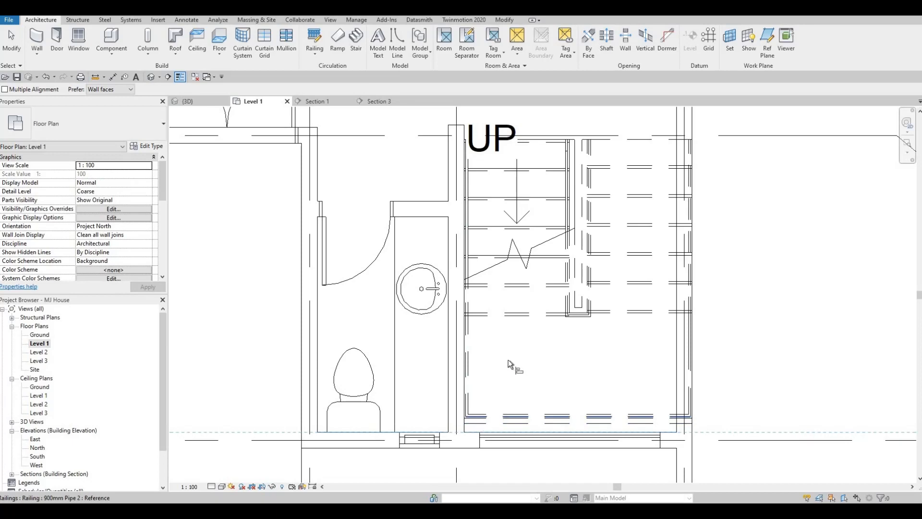
key(Escape)
middle_drag(512, 375, 498, 414)
key(Escape)
scroll(564, 356, down, 1)
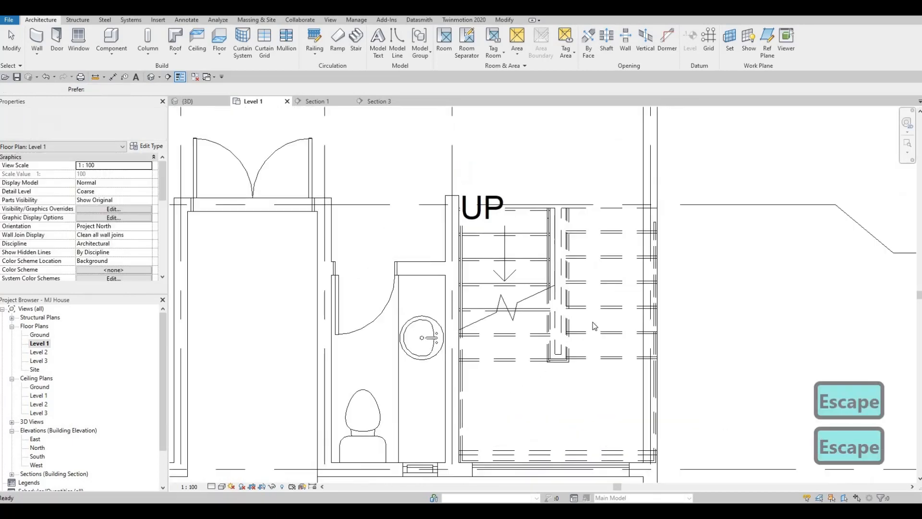
key(Escape)
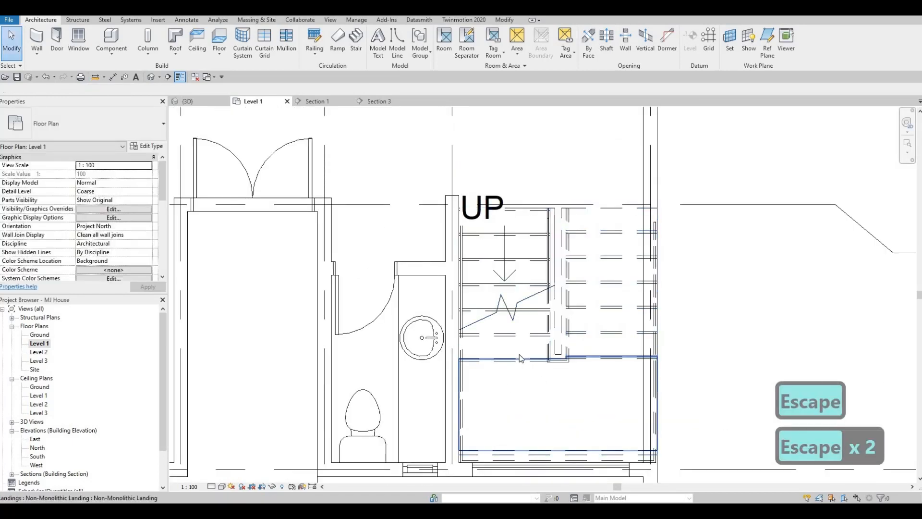
Reopen the stair for editing and set the width of the lower run beside the bathroom wall to 800 mm
click(519, 383)
key(Escape)
click(648, 357)
key(Escape)
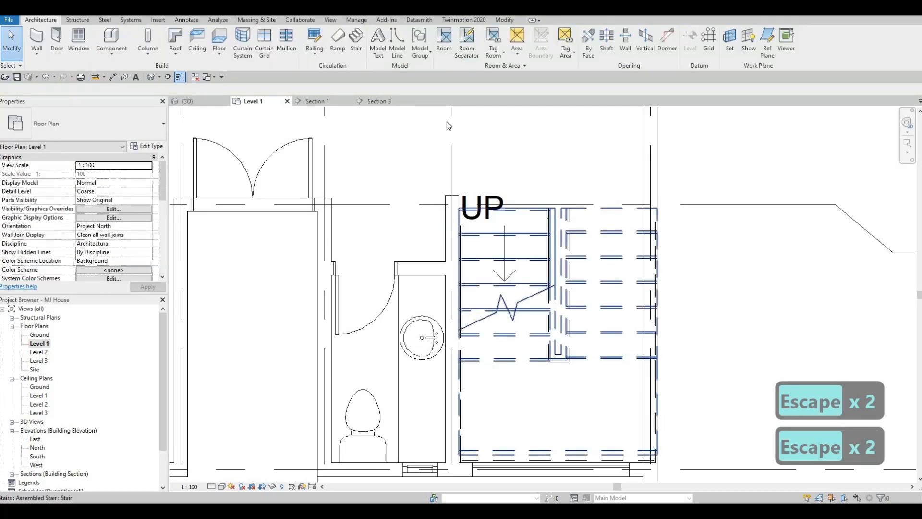
click(508, 210)
double_click(521, 217)
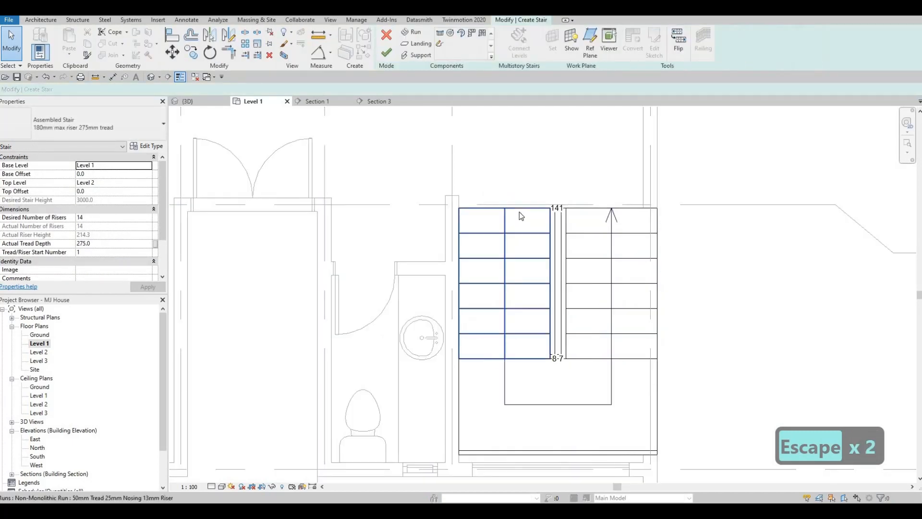
click(525, 208)
scroll(524, 202, up, 1)
click(491, 175)
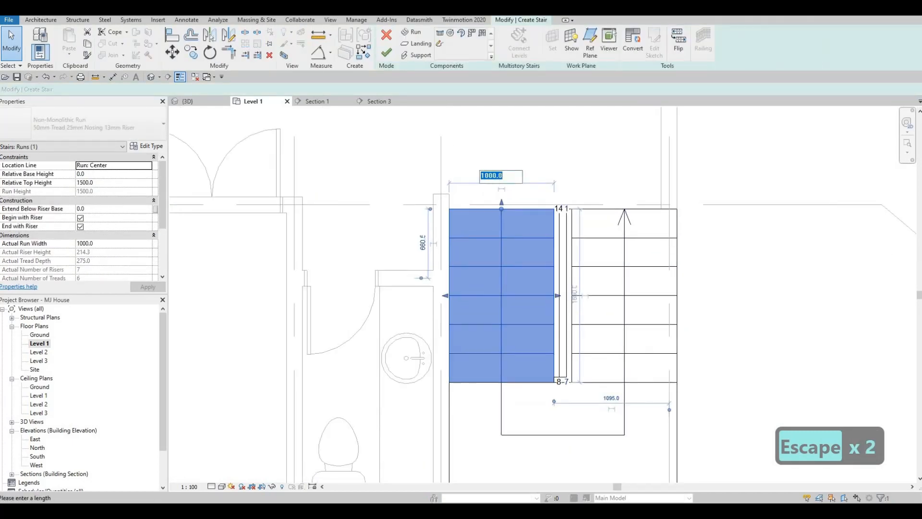
text(800)
key(Return)
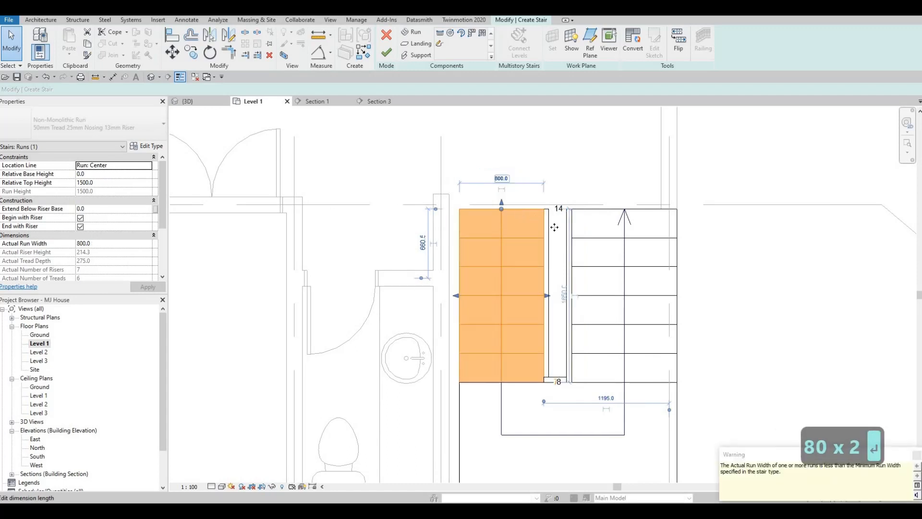
Set the width of the upper run beside the exterior wall to 800 mm
click(614, 241)
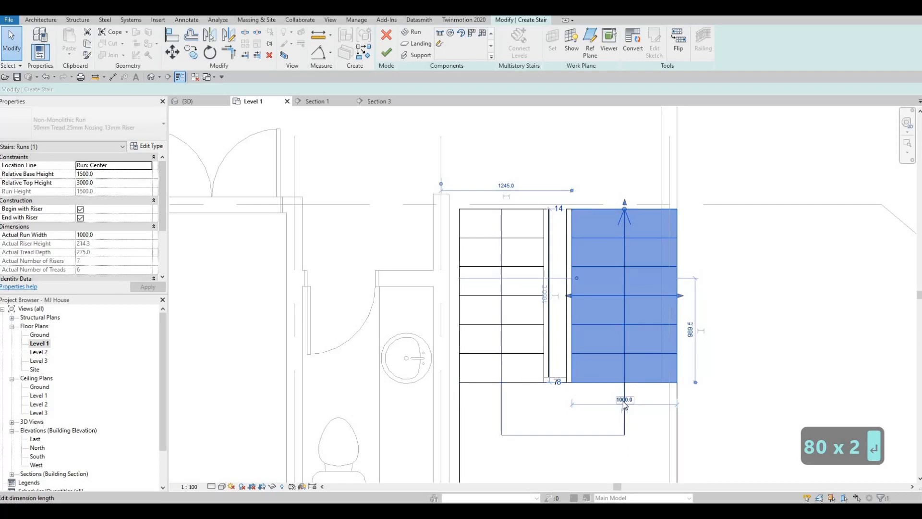
text(800)
key(Return)
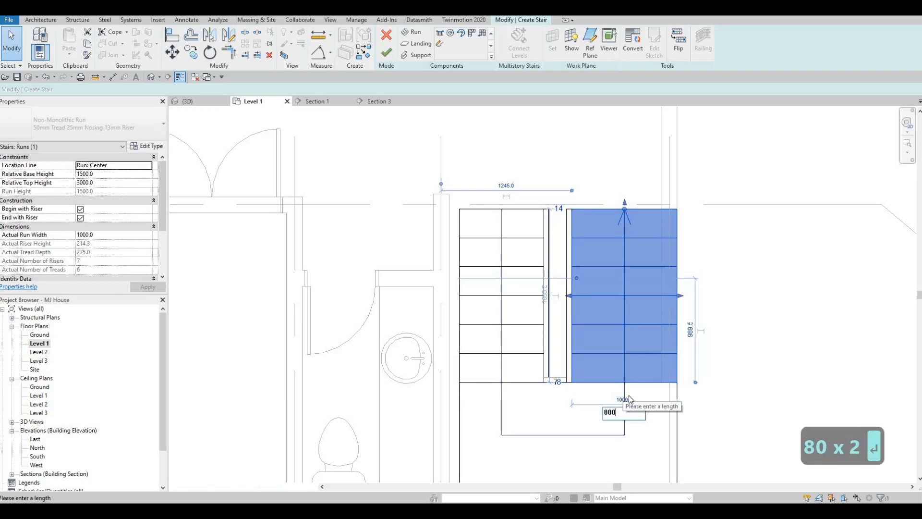
key(Escape)
key(Escape)
Shift both side edges of the upper run toward the lower run, then set its width to 800 mm again
click(586, 315)
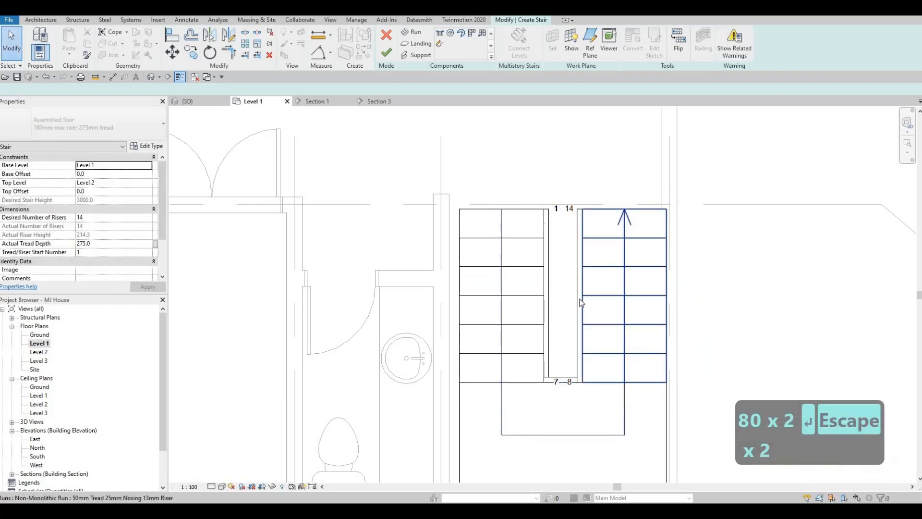
drag(581, 300, 560, 295)
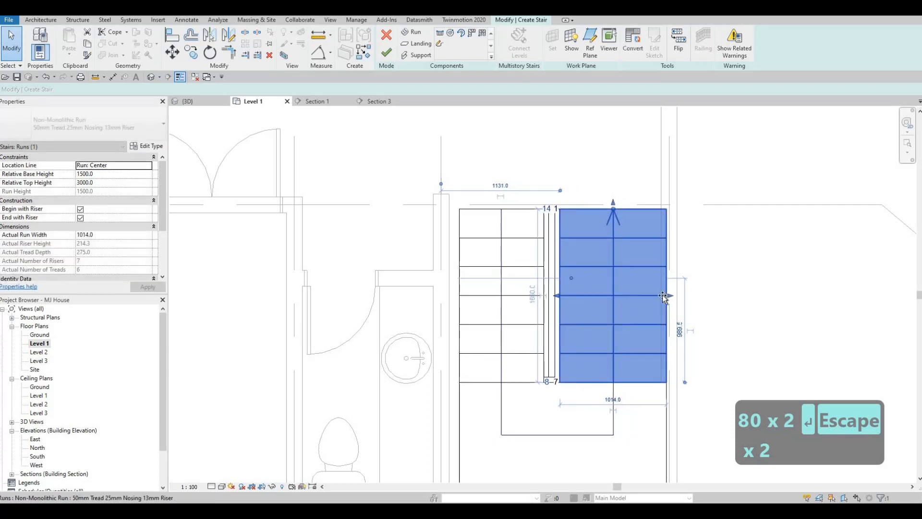
drag(659, 296, 646, 294)
drag(602, 352, 601, 403)
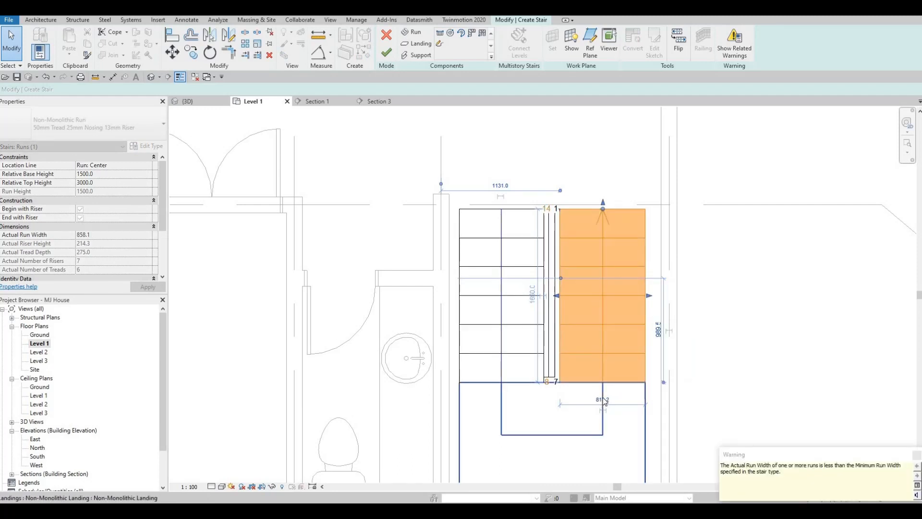
click(600, 402)
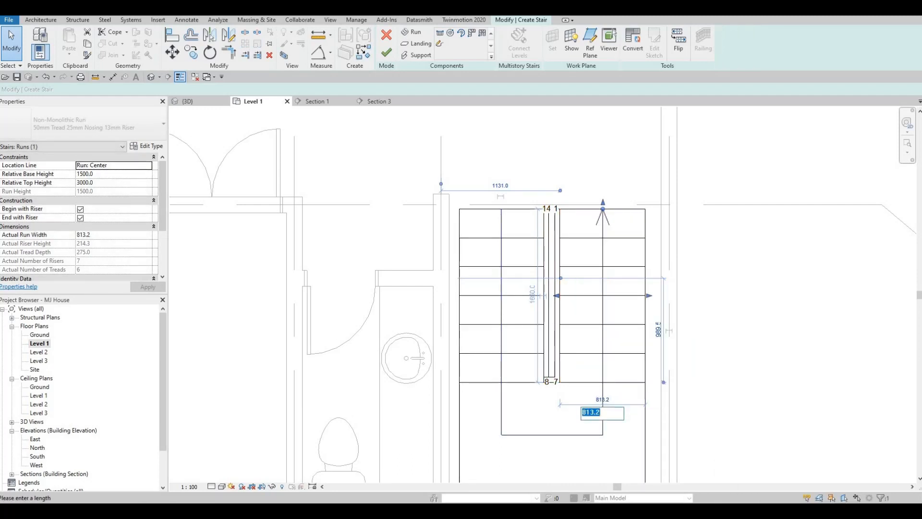
text(800)
key(Return)
key(Escape)
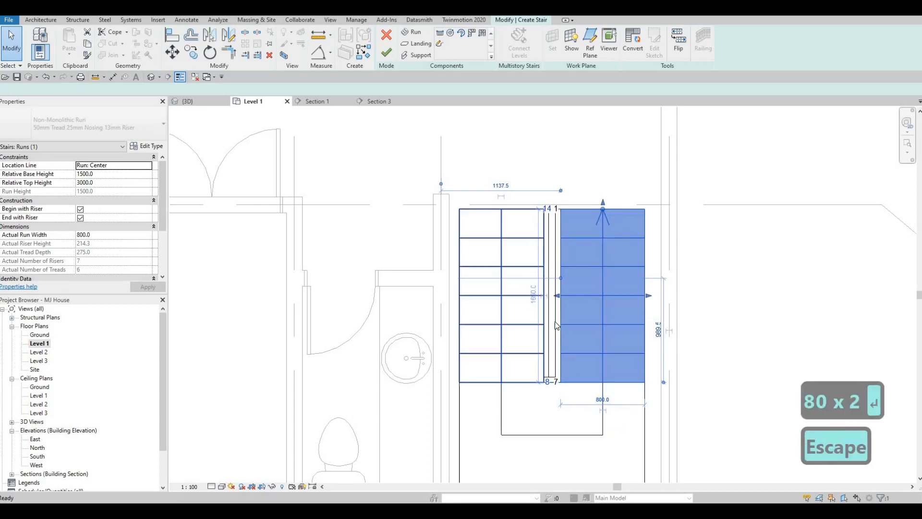
Set the width of the lower run beside the bathroom wall to 850 mm
middle_drag(513, 374, 549, 330)
scroll(550, 331, down, 1)
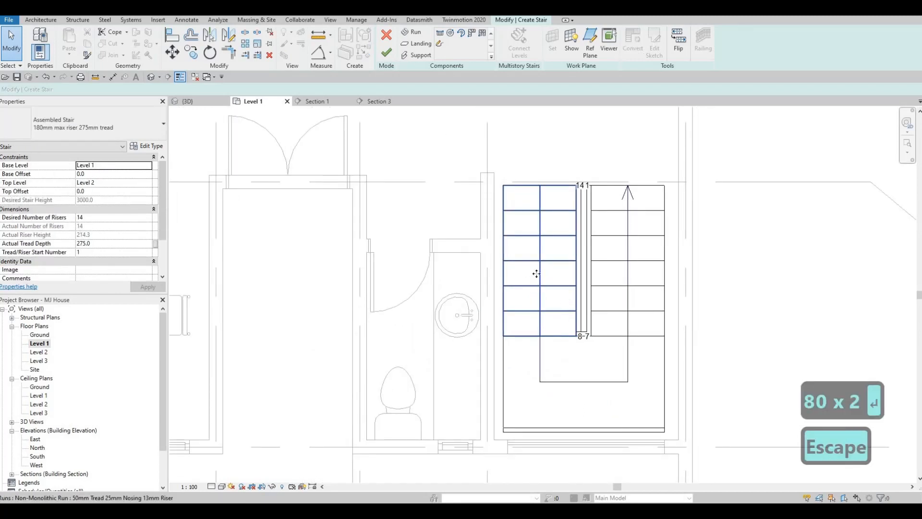
click(539, 277)
click(538, 157)
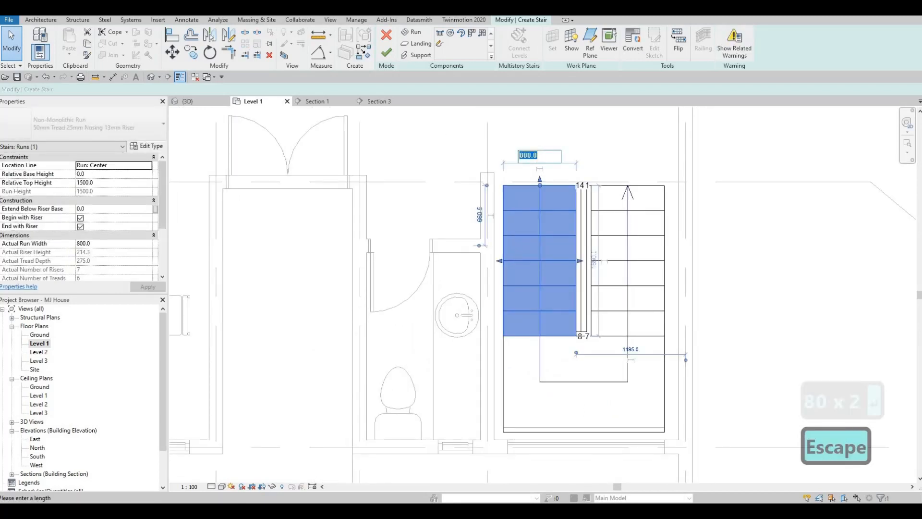
text(850)
key(Return)
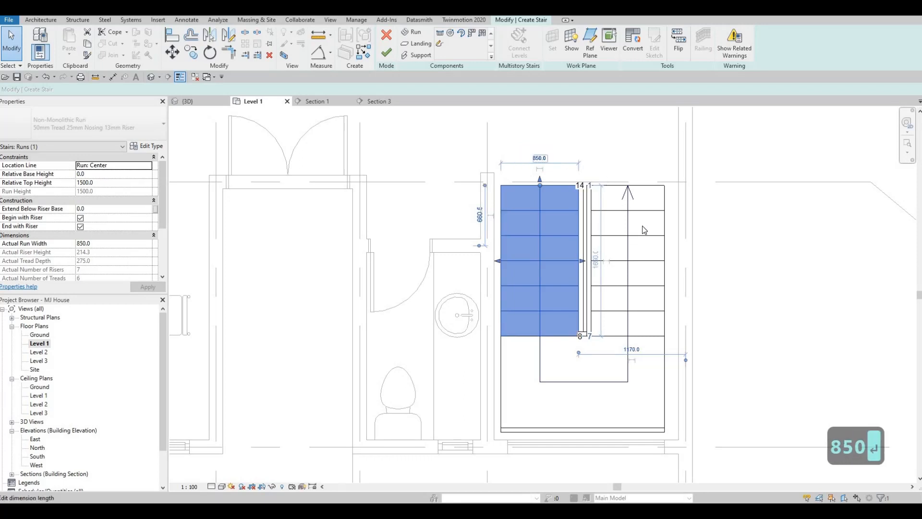
Try to set the upper run's distance from the grid line along the bathroom wall to 850 mm
click(565, 183)
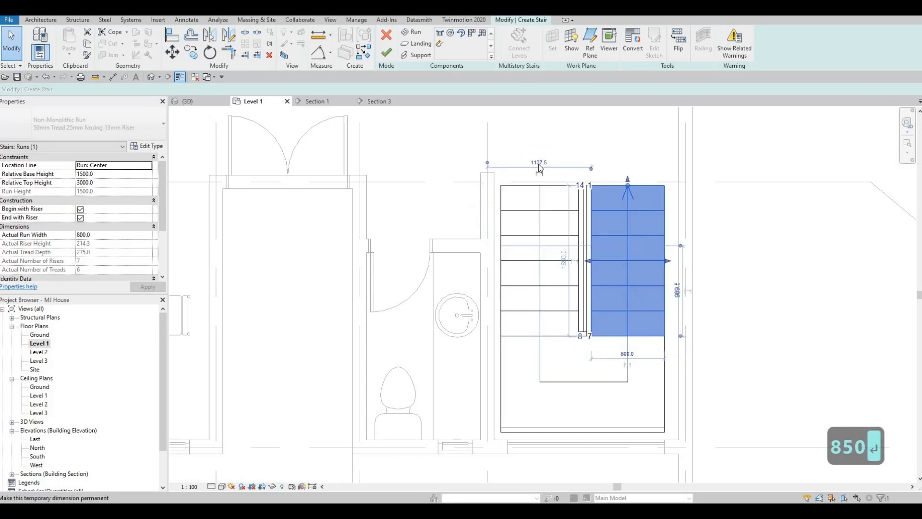
click(539, 163)
text(850)
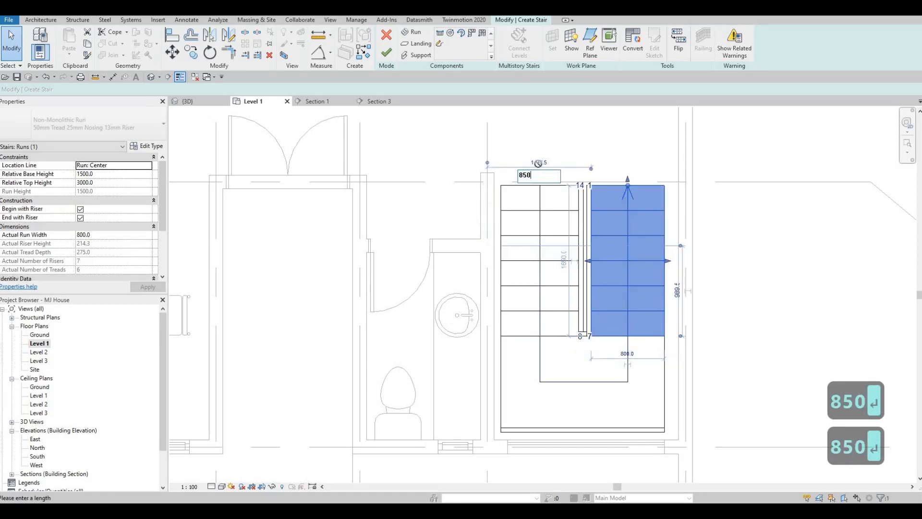
key(Return)
key(Escape)
key(Escape)
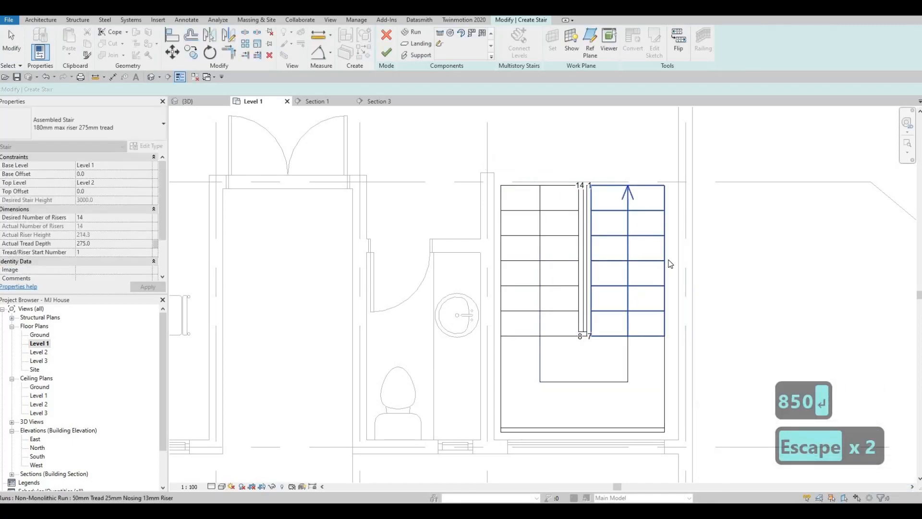
Extend the upper run's outer edge to the exterior wall face and the lower run's outer edge to the bathroom wall face
click(628, 200)
drag(672, 261, 679, 261)
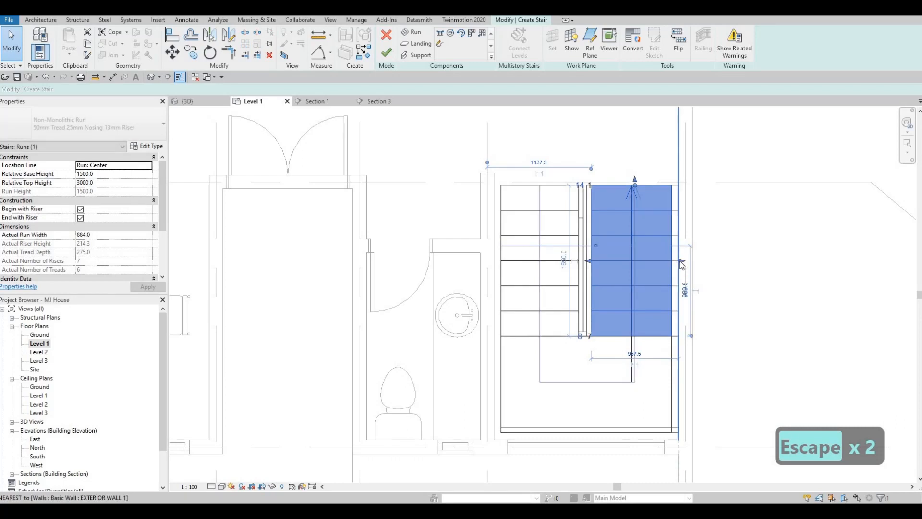
click(496, 261)
drag(496, 261, 489, 261)
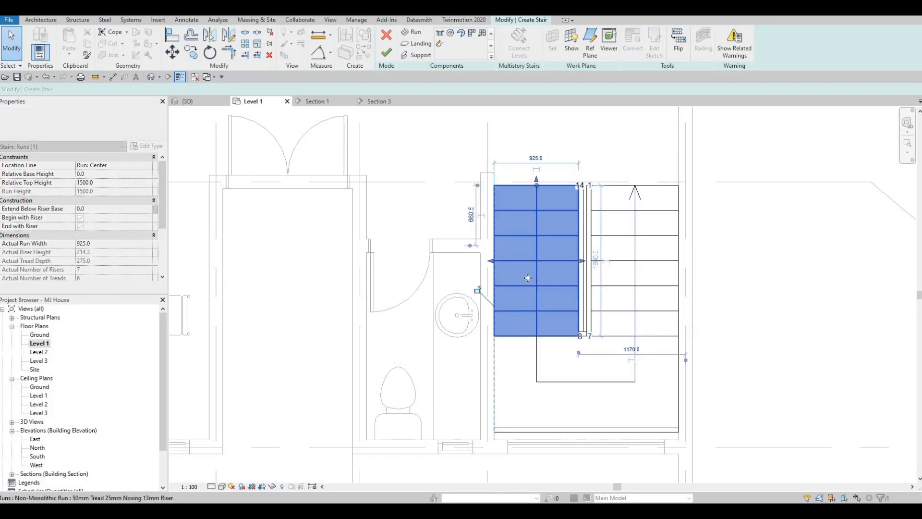
key(Escape)
Narrow the lower run from its inner edge to a width of about 841 mm
scroll(593, 300, up, 2)
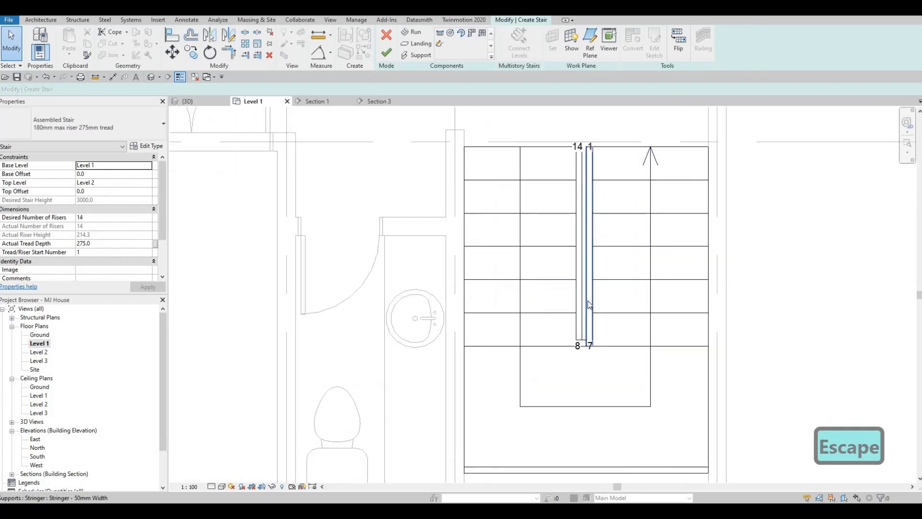
key(Escape)
click(579, 263)
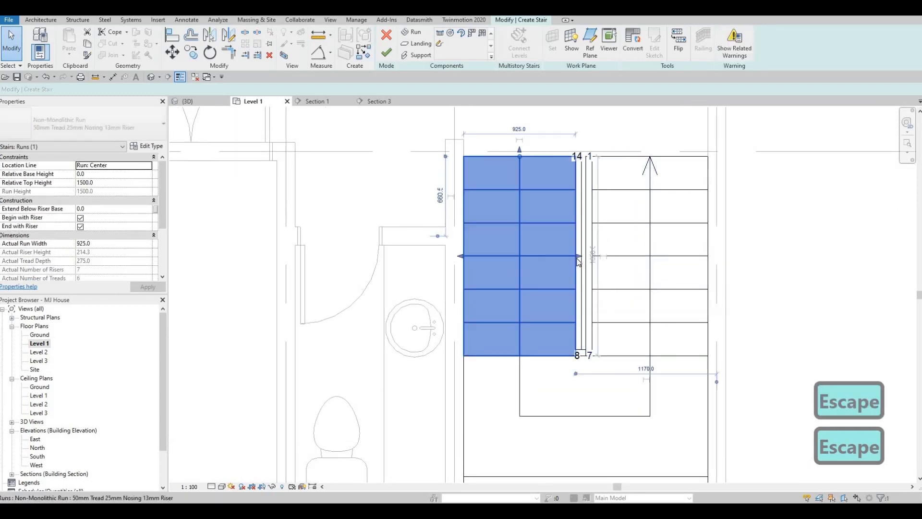
drag(575, 259, 571, 260)
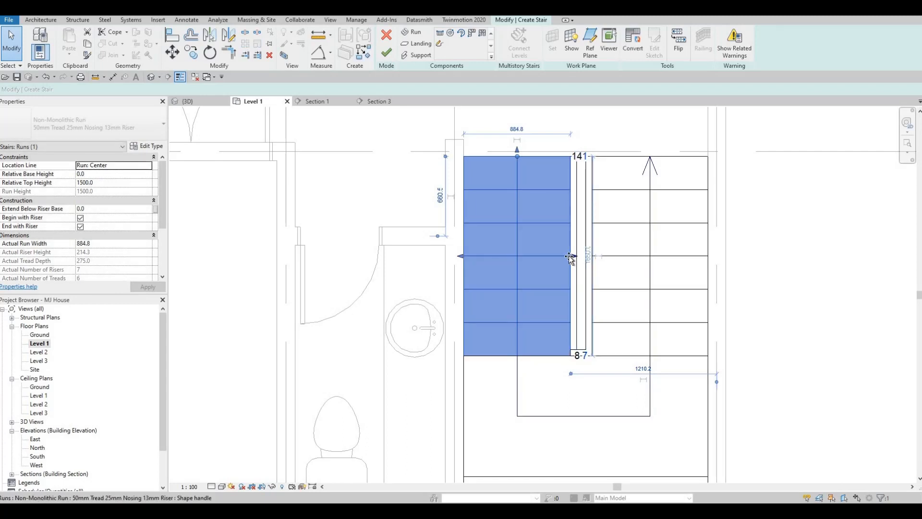
drag(565, 257, 556, 257)
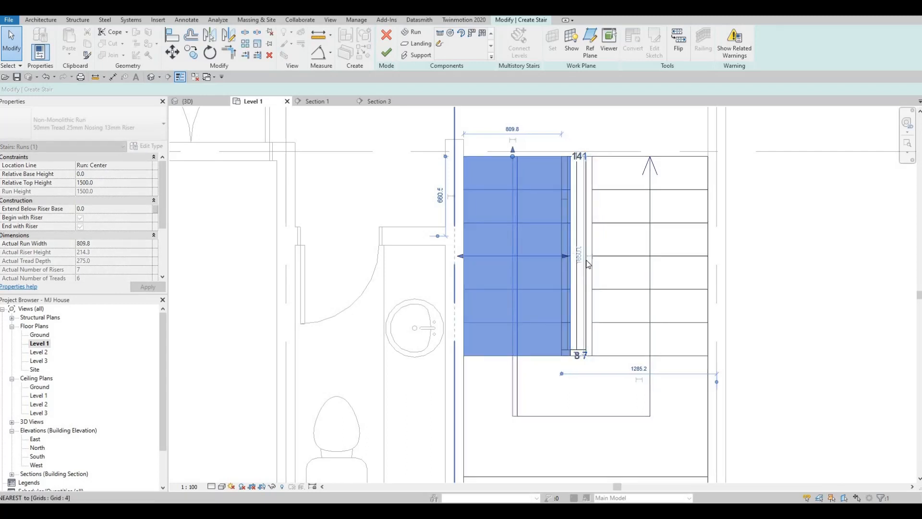
key(Escape)
Narrow the upper run from its inner edge to a width of about 920 mm
click(590, 277)
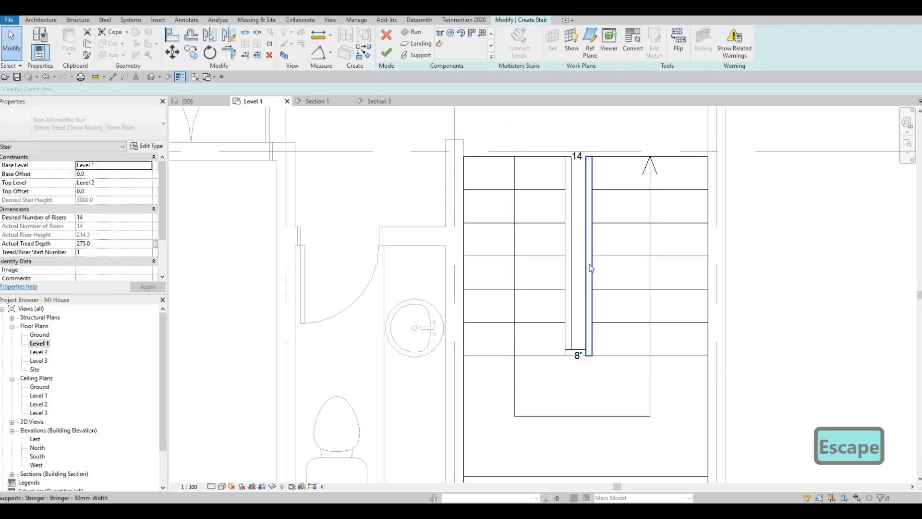
key(Escape)
click(619, 195)
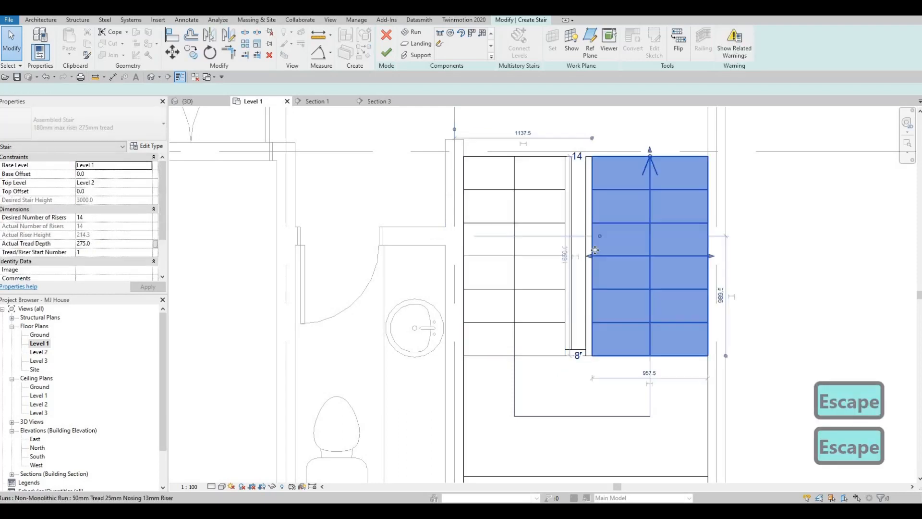
drag(594, 257, 595, 260)
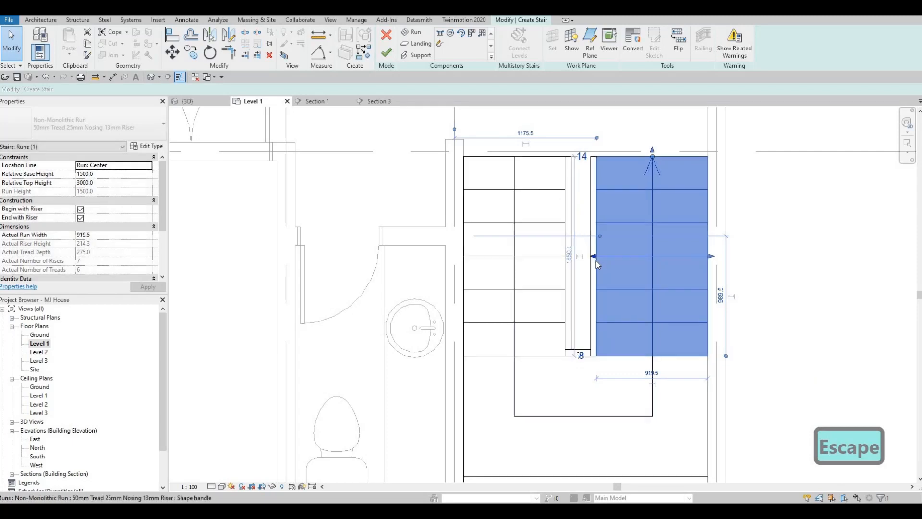
scroll(596, 261, down, 2)
scroll(567, 240, down, 2)
key(Escape)
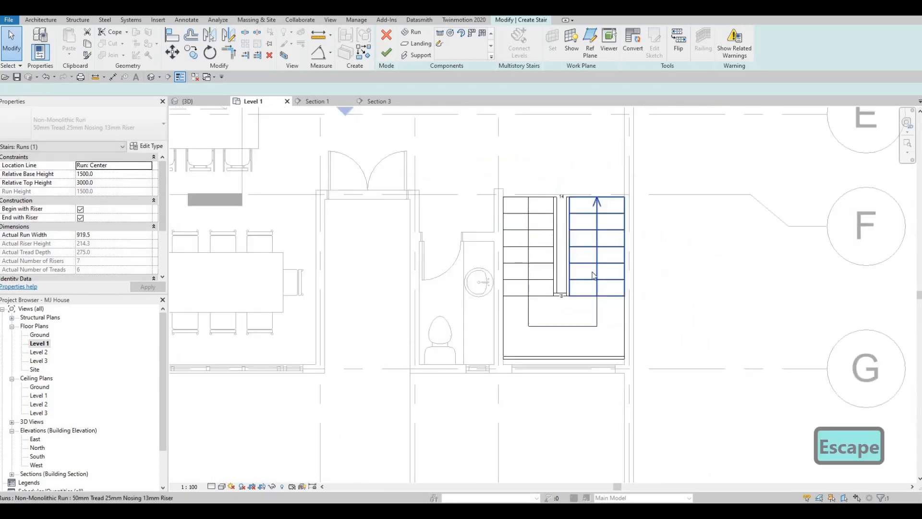
Widen the lower run from its inner edge to a width of about 891 mm
scroll(565, 202, up, 2)
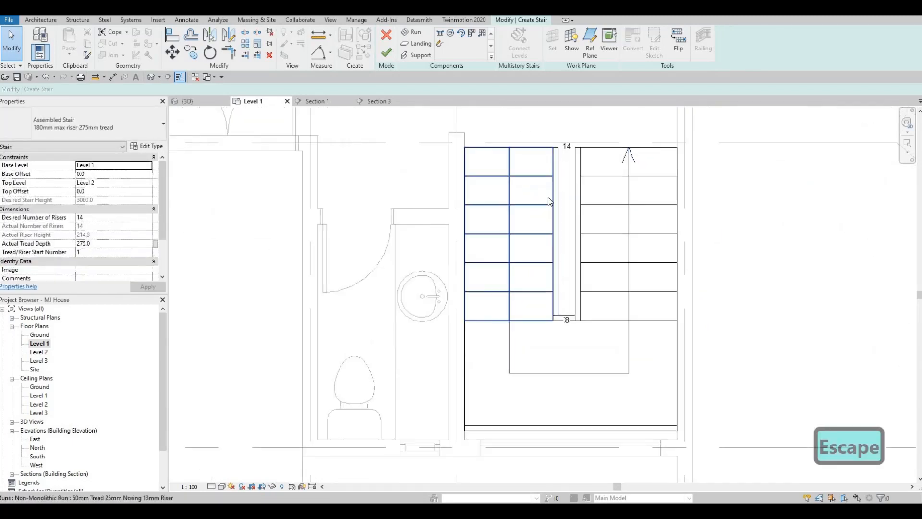
click(558, 225)
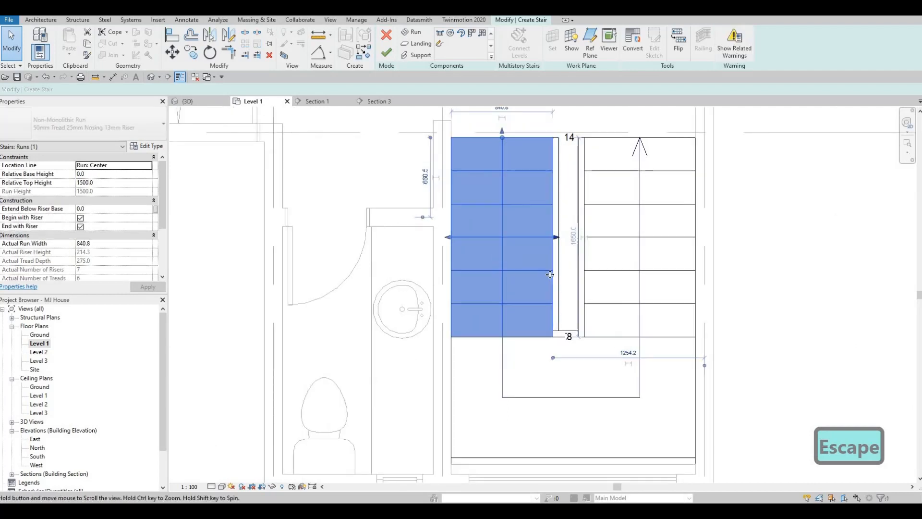
scroll(551, 280, up, 1)
drag(552, 279, 555, 278)
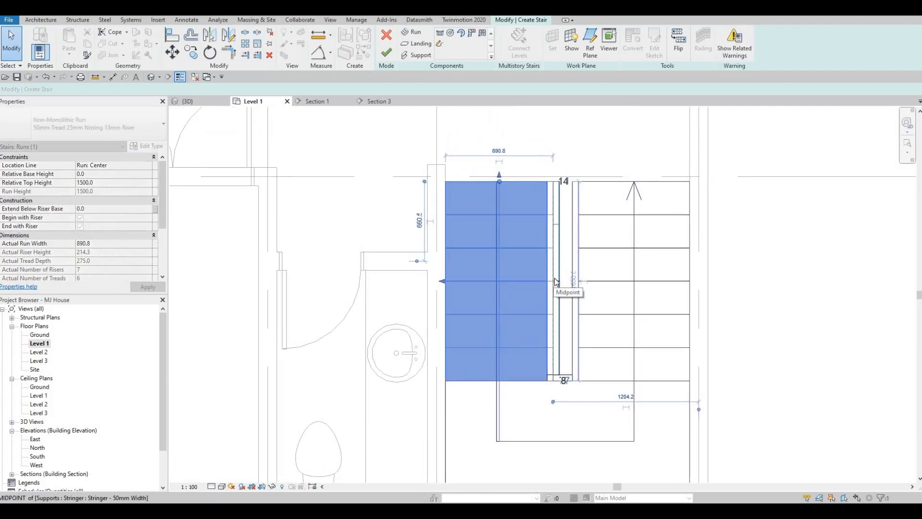
key(Escape)
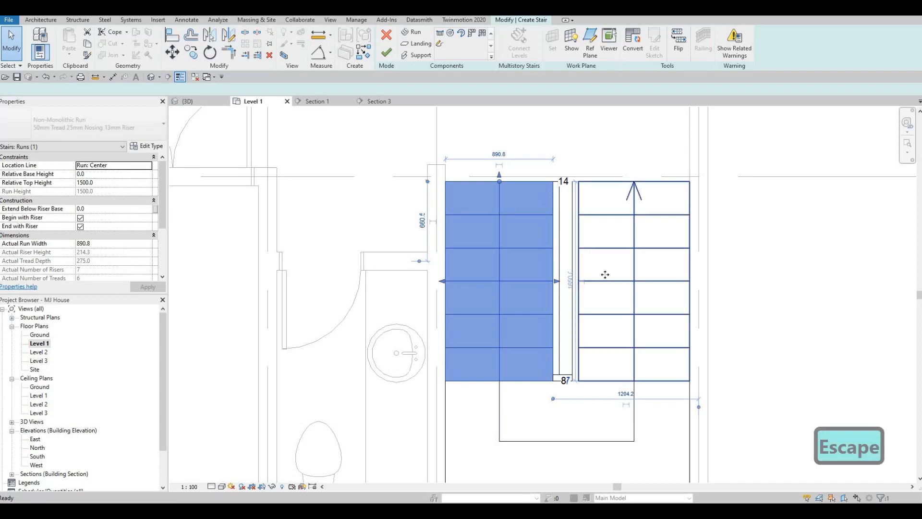
Narrow the upper run from its inner edge to a width of about 902 mm
click(603, 272)
drag(578, 290, 581, 281)
scroll(577, 282, up, 2)
key(Escape)
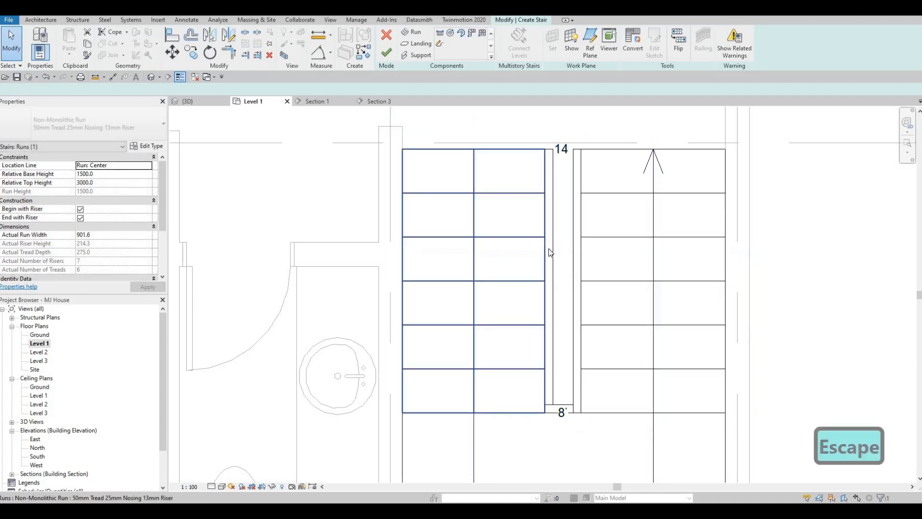
Extend the lower run's inner edge towards the upper run to a width of about 913 mm
click(545, 245)
click(546, 253)
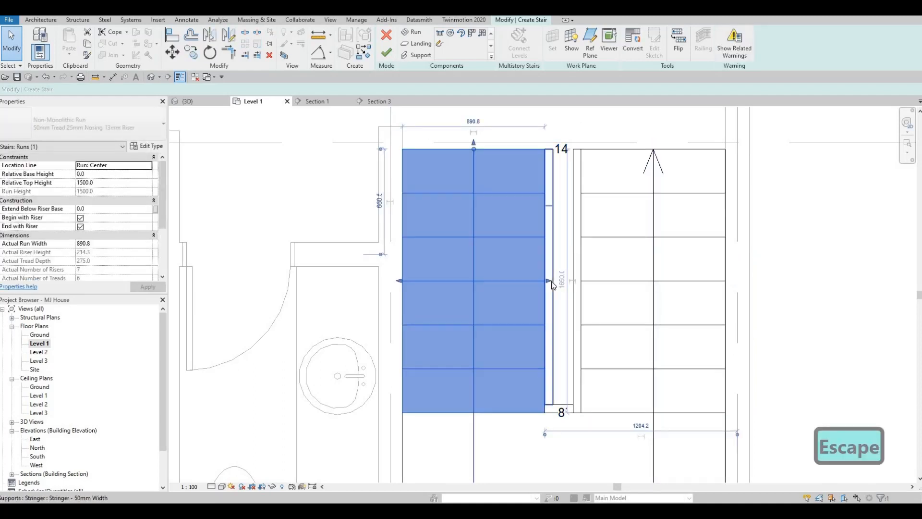
drag(551, 283, 539, 274)
scroll(533, 271, down, 3)
key(Escape)
key(Escape)
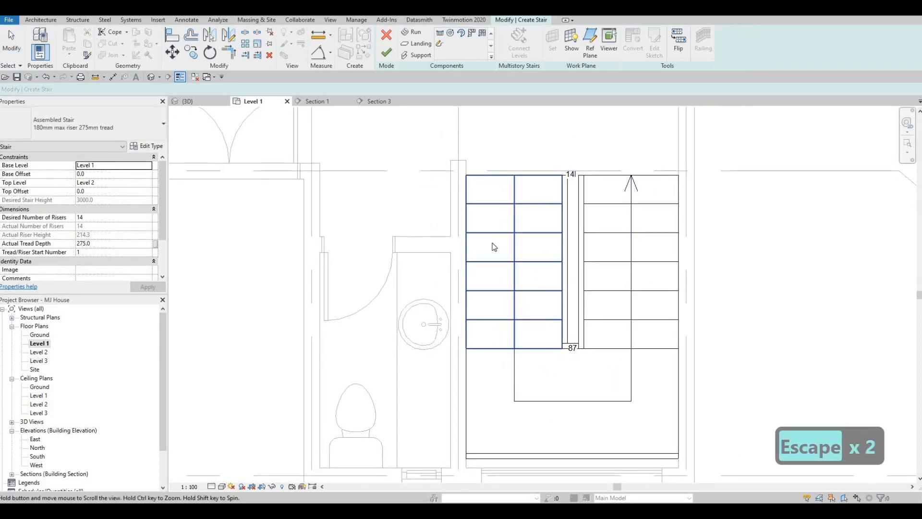
Finish editing the stair between the bathroom wall and the exterior wall
scroll(494, 247, down, 2)
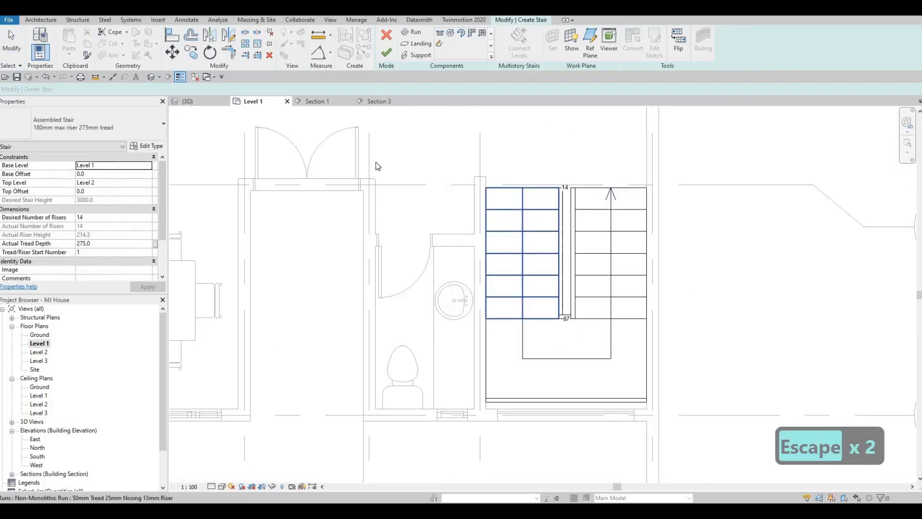
click(515, 206)
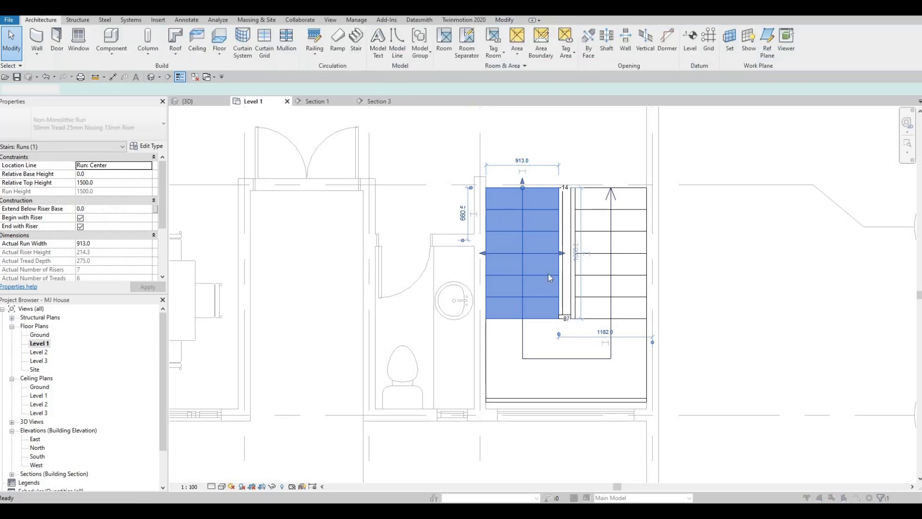
click(531, 295)
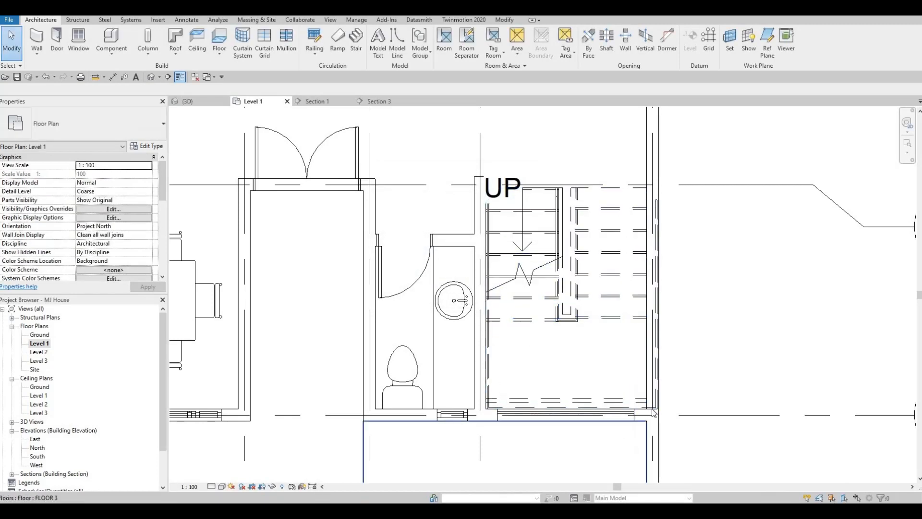
key(Escape)
Enable middle support in the new stair's type properties
key(Escape)
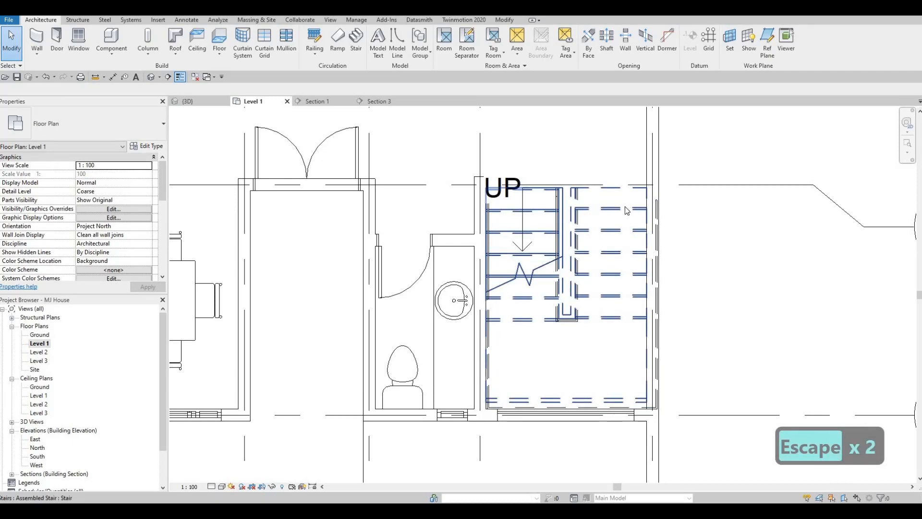
click(634, 208)
key(Escape)
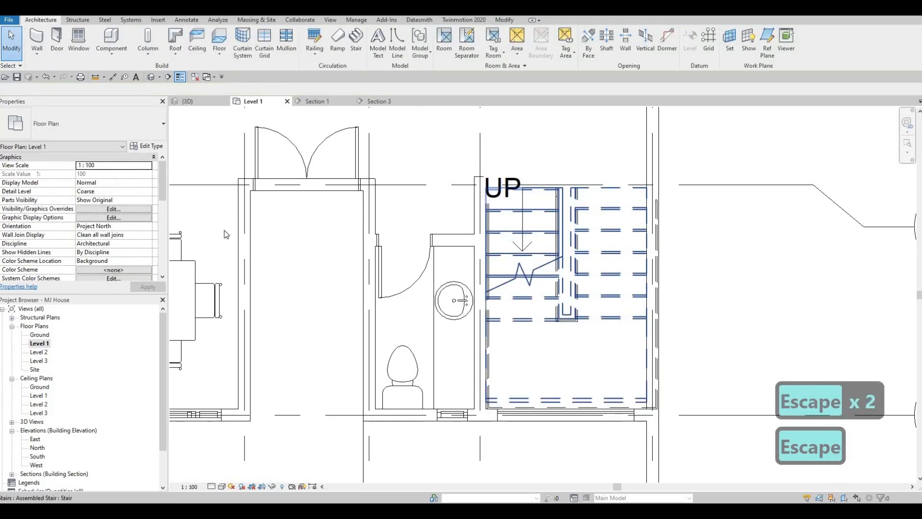
scroll(118, 192, down, 2)
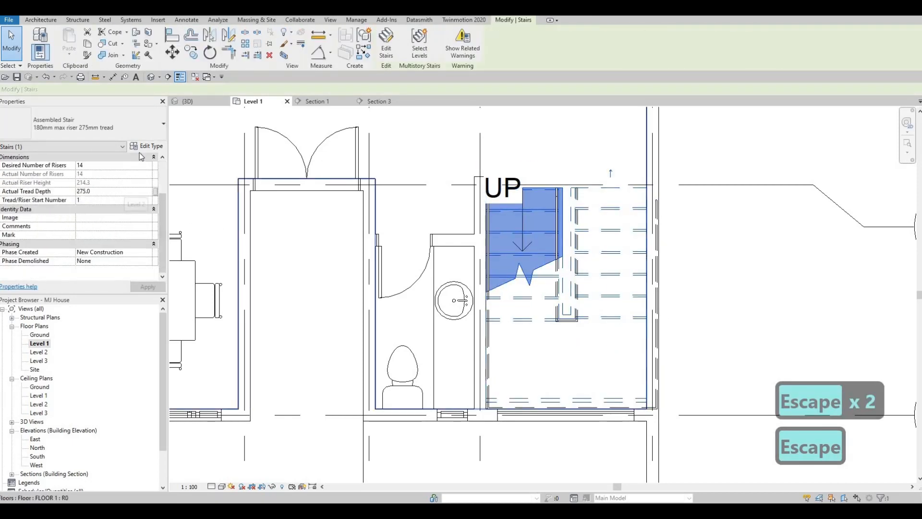
click(146, 146)
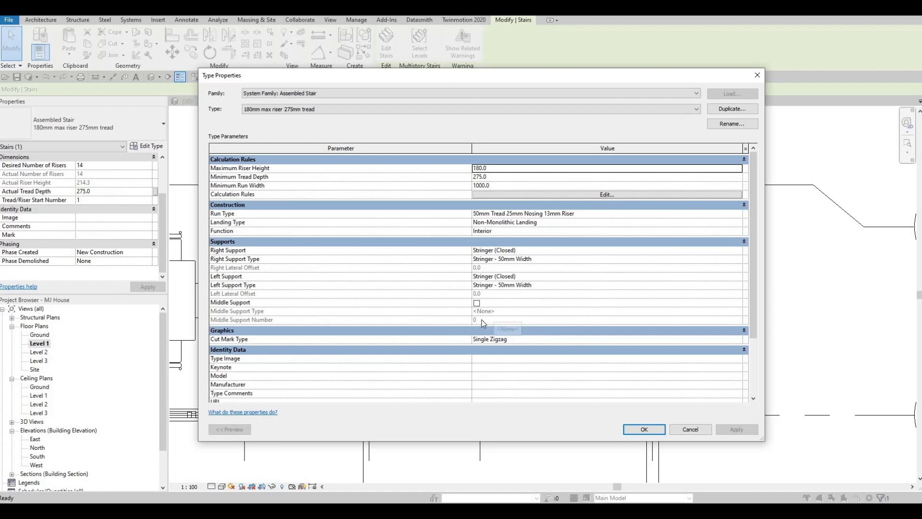
click(477, 303)
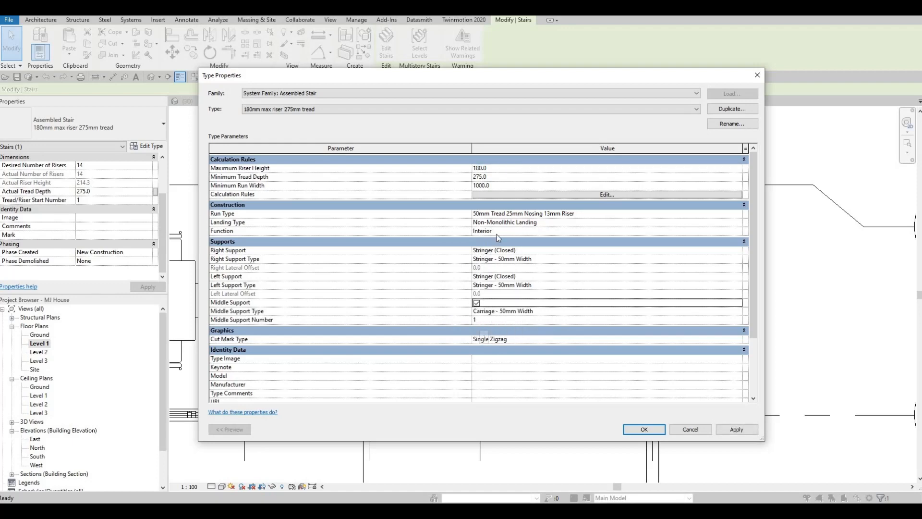
Turn off the risers in the stair's 50mm Tread 25mm Nosing 13mm Riser run type
click(732, 214)
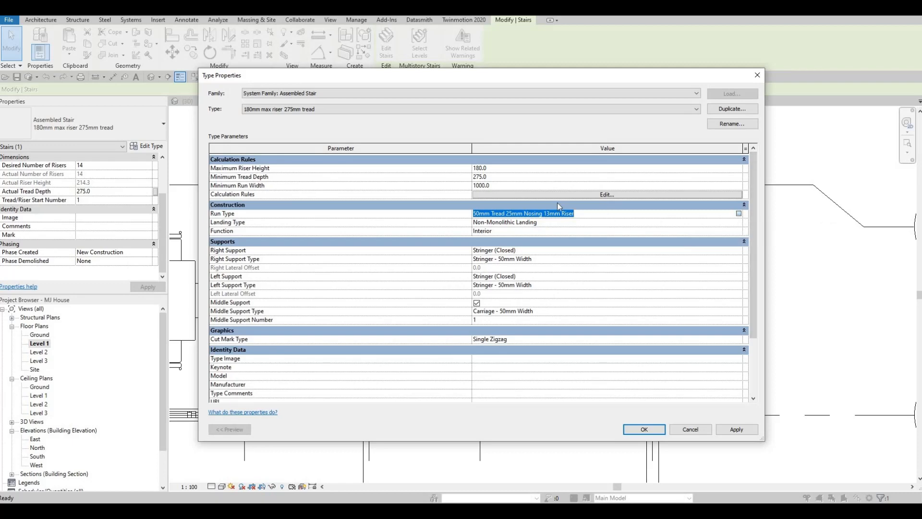
click(739, 213)
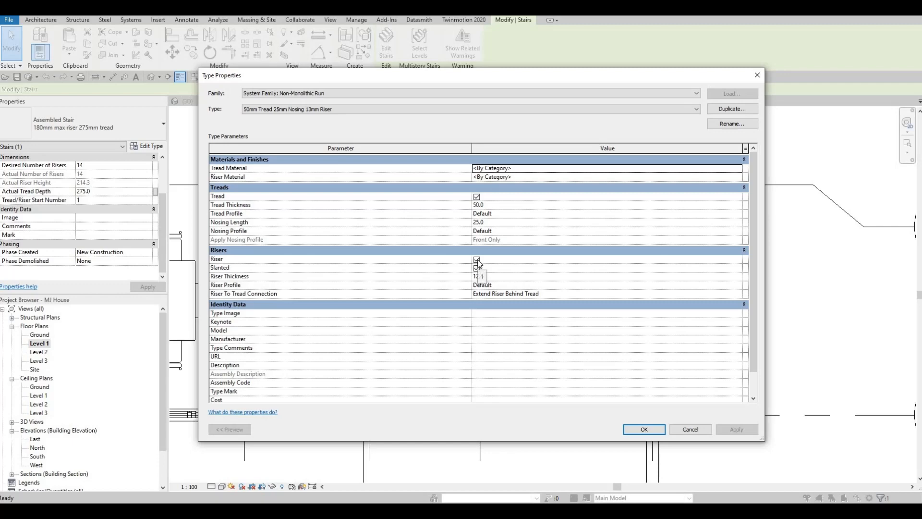
click(477, 260)
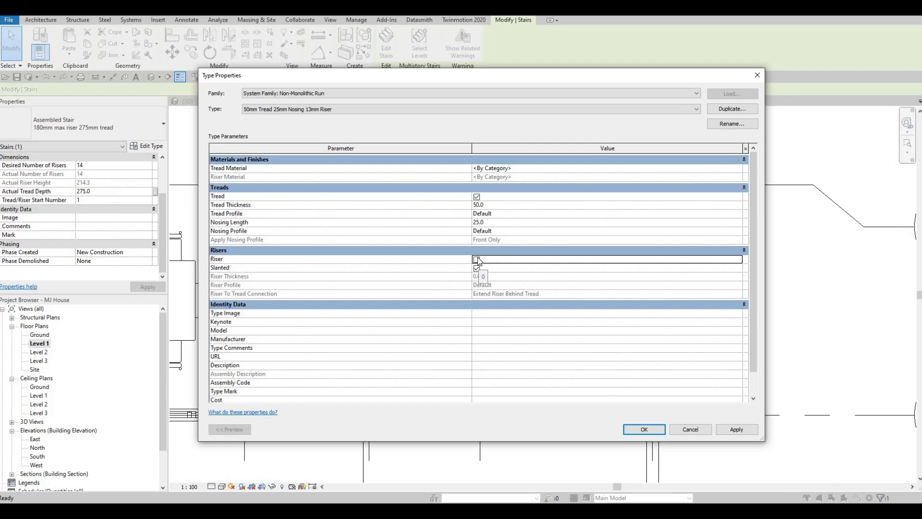
Set the run type's tread material to Poplar from the AEC Wood library and apply the stair type changes
click(727, 169)
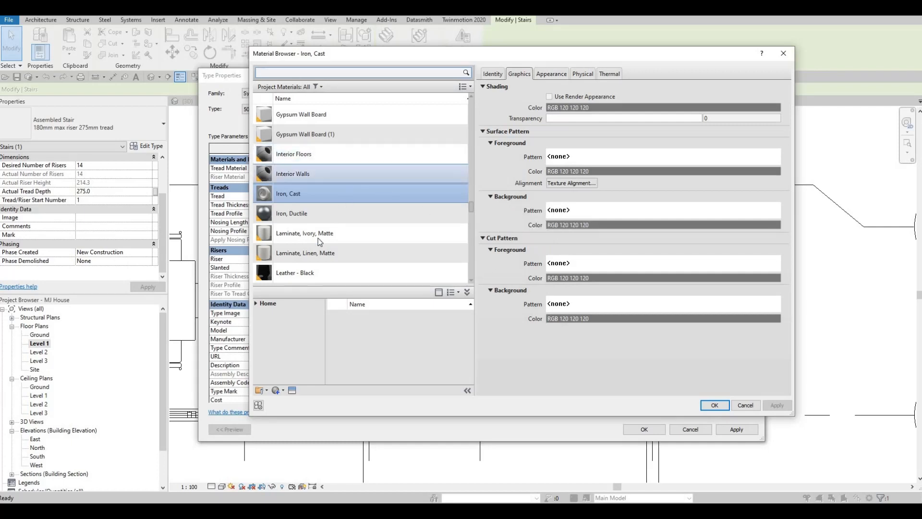
click(256, 304)
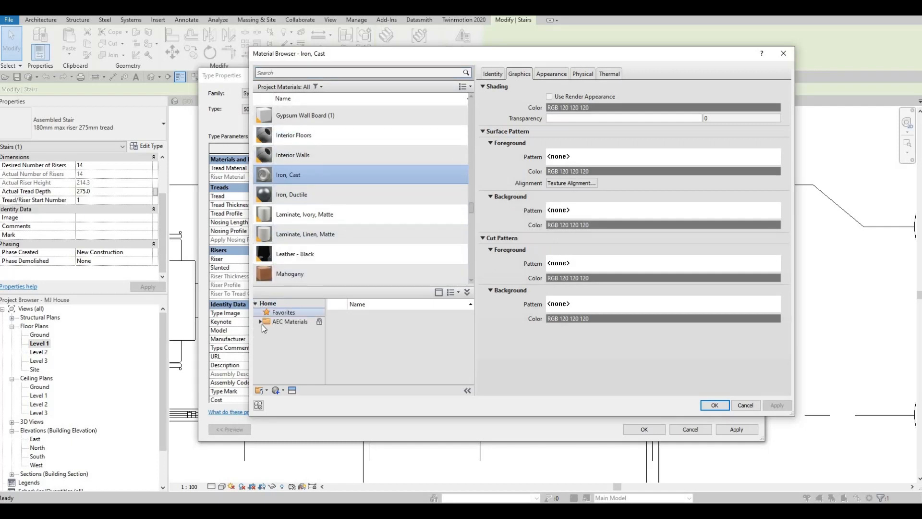
click(261, 324)
scroll(286, 364, down, 4)
click(283, 376)
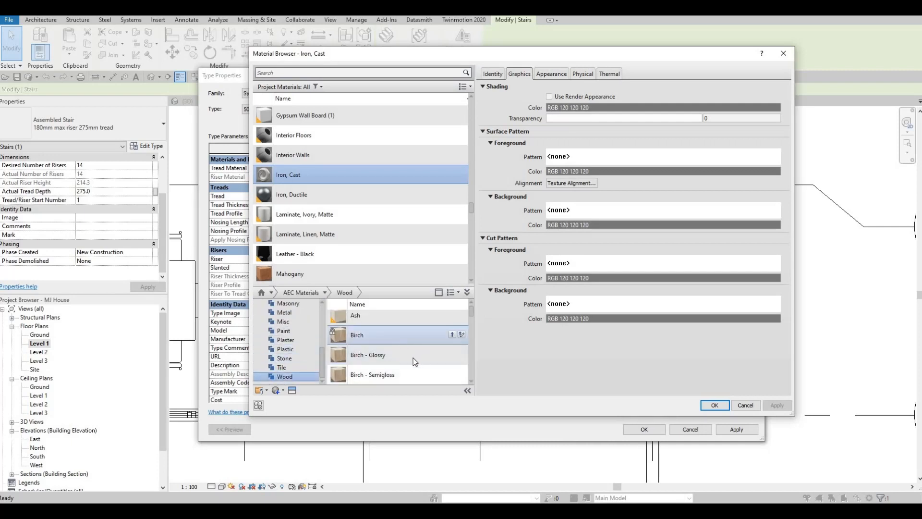
scroll(416, 358, down, 5)
scroll(417, 360, down, 3)
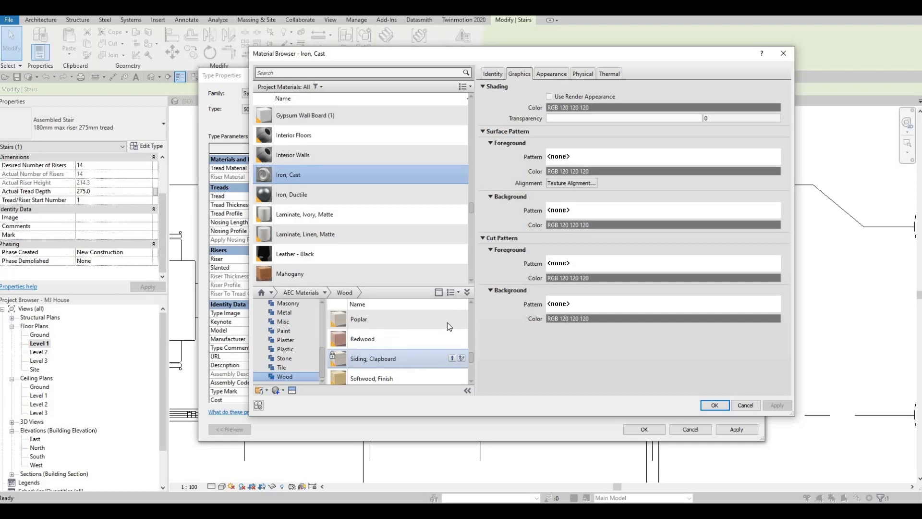
click(452, 320)
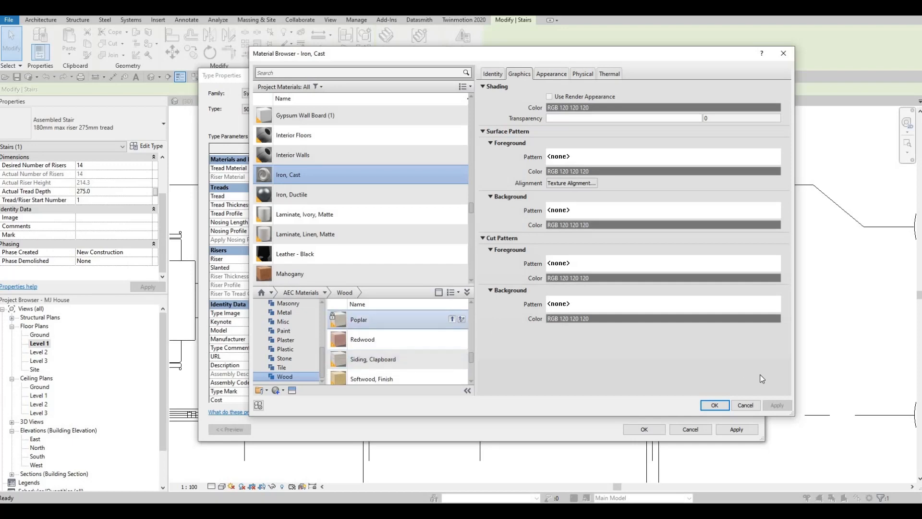
click(713, 406)
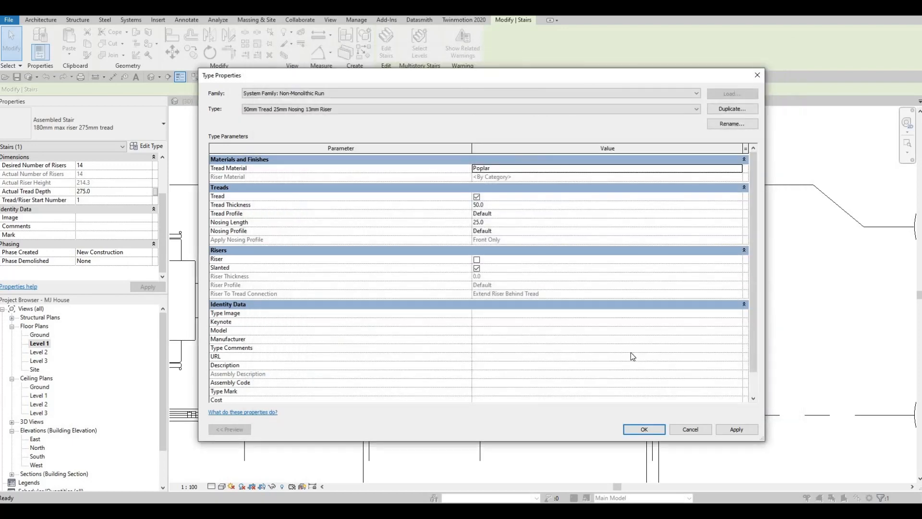
click(735, 429)
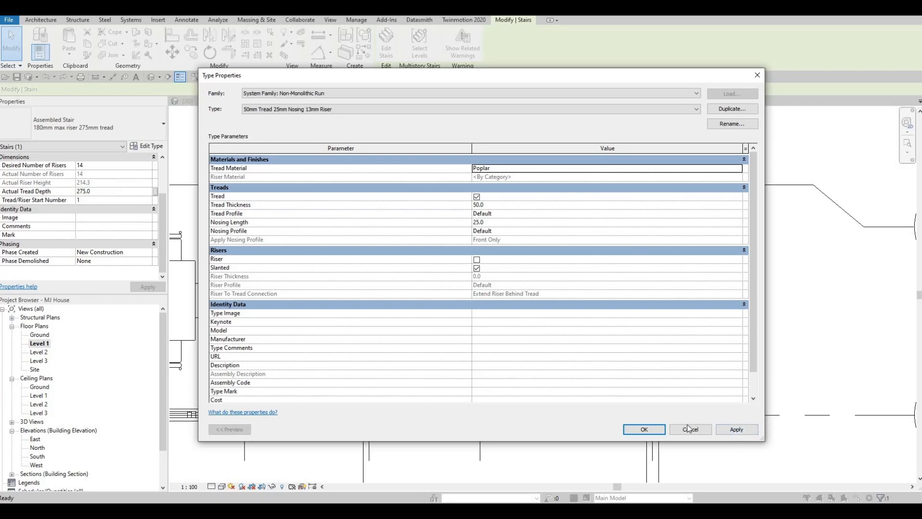
click(645, 429)
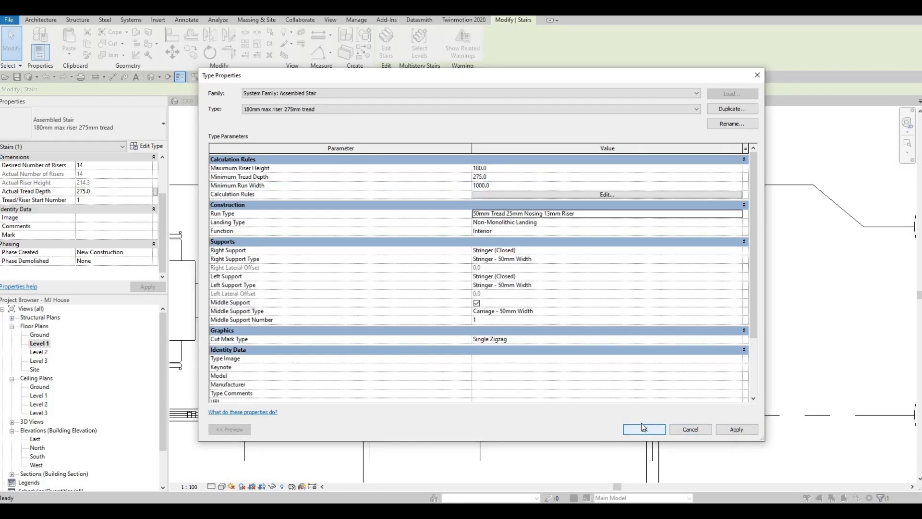
click(647, 429)
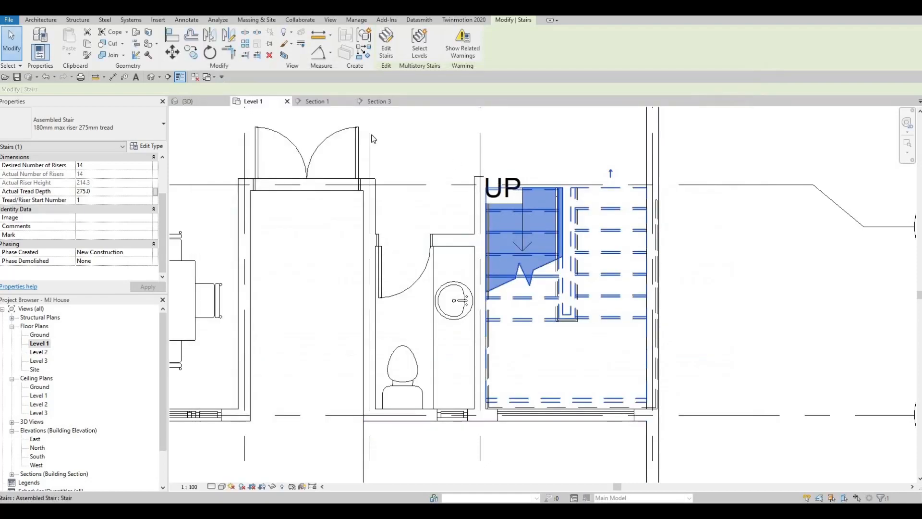
In the 3D view, delete the stair's outer pipe railing that runs along the walls
click(194, 101)
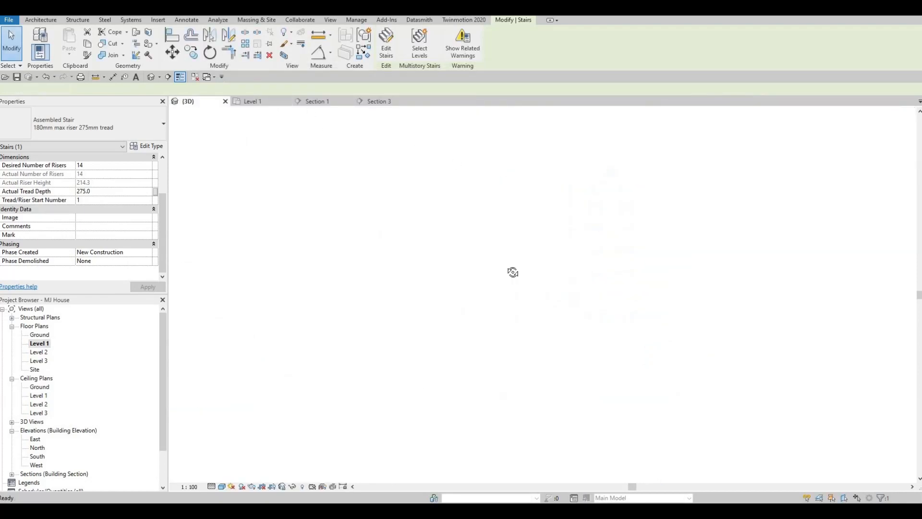
scroll(587, 173, up, 3)
shift+middle_drag(587, 173, 530, 150)
click(530, 150)
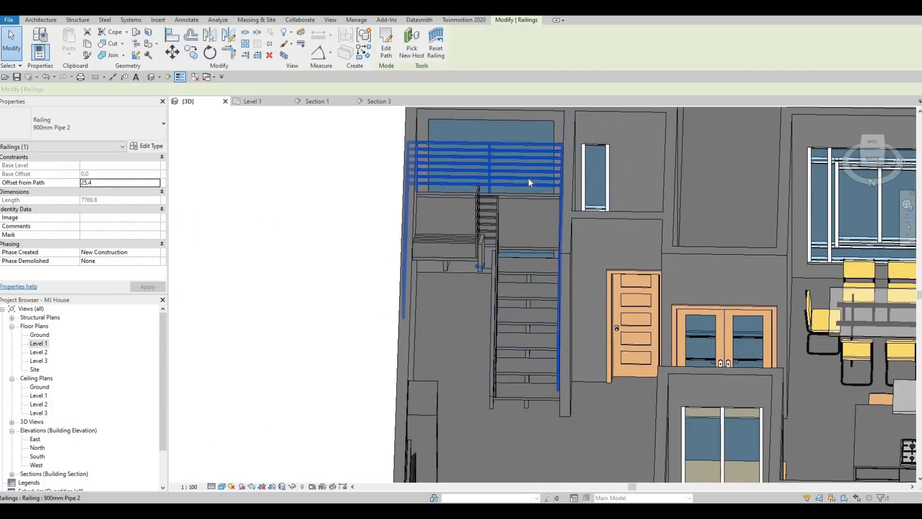
key(Delete)
Try to delete the stringer along the landing's outer edge below the window
shift+middle_drag(497, 227, 504, 171)
click(504, 171)
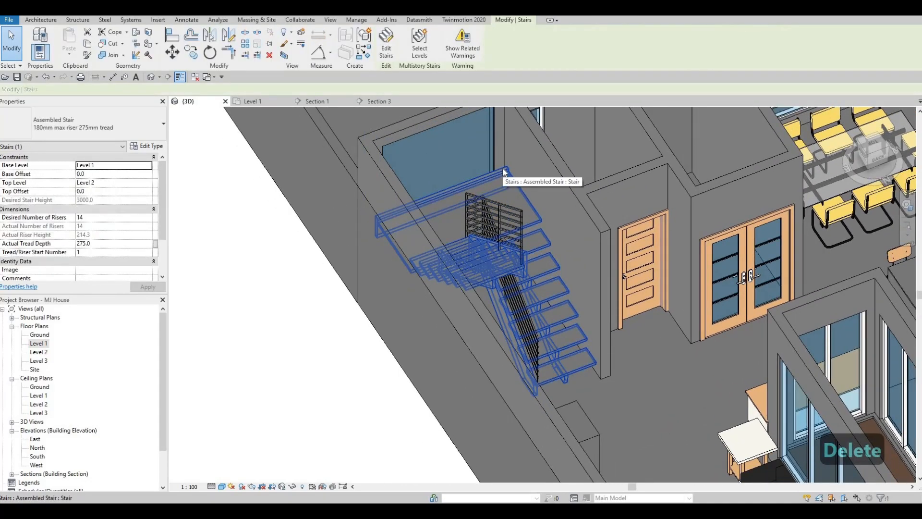
key(Escape)
key(Tab)
click(504, 171)
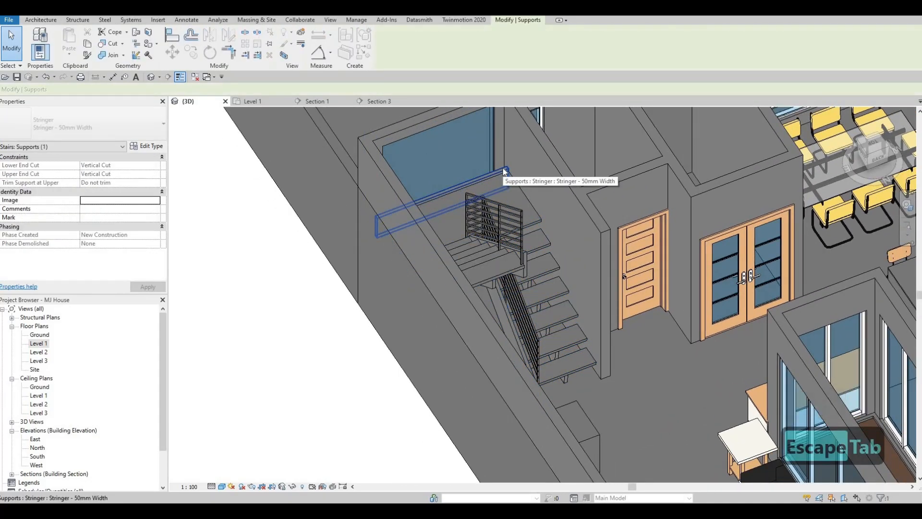
key(Delete)
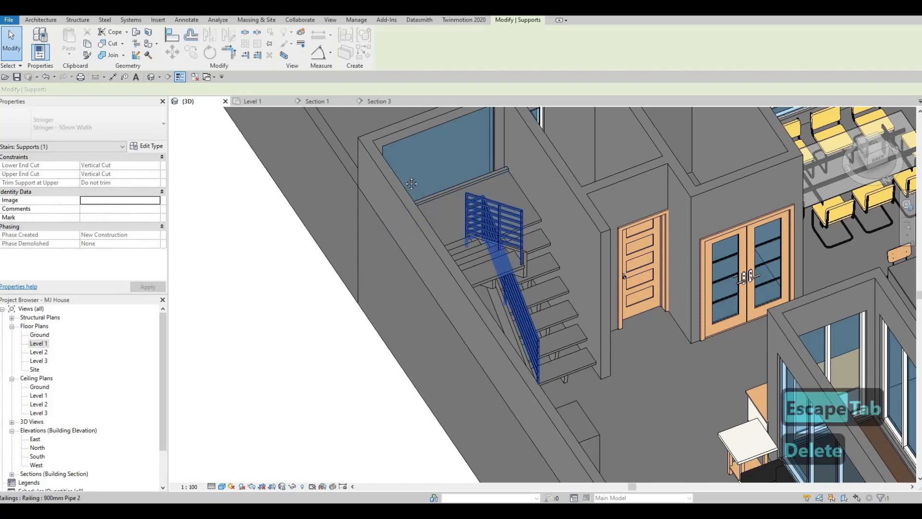
Delete the inner pipe railing between the two stair runs
shift+middle_drag(510, 210, 452, 183)
key(Tab)
key(Escape)
click(456, 183)
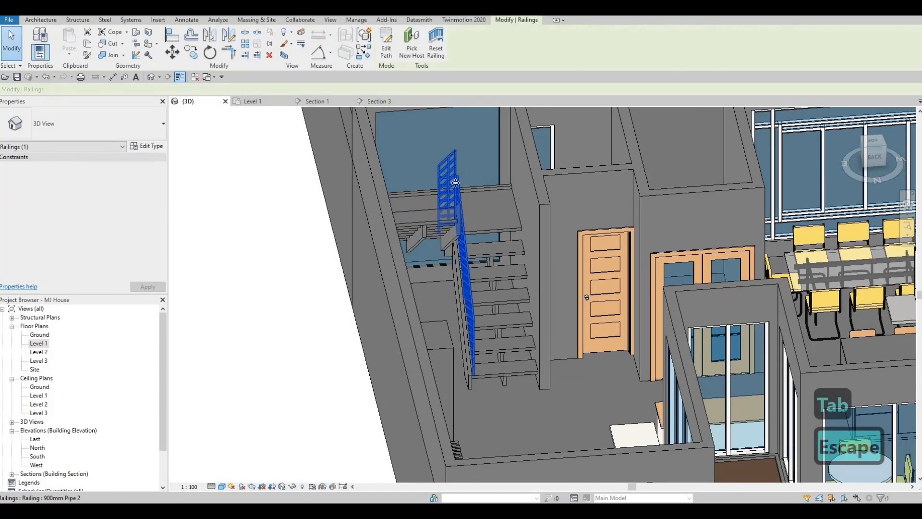
key(Delete)
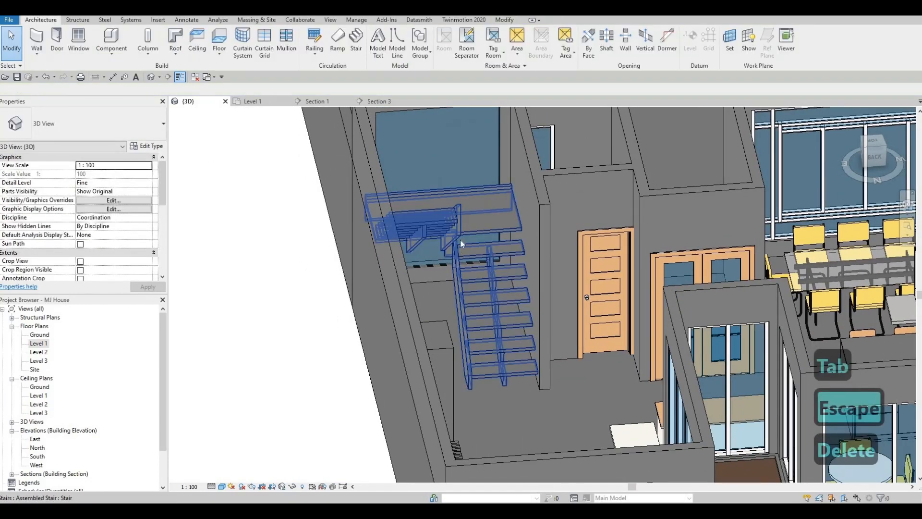
key(Escape)
shift+middle_drag(402, 238, 402, 239)
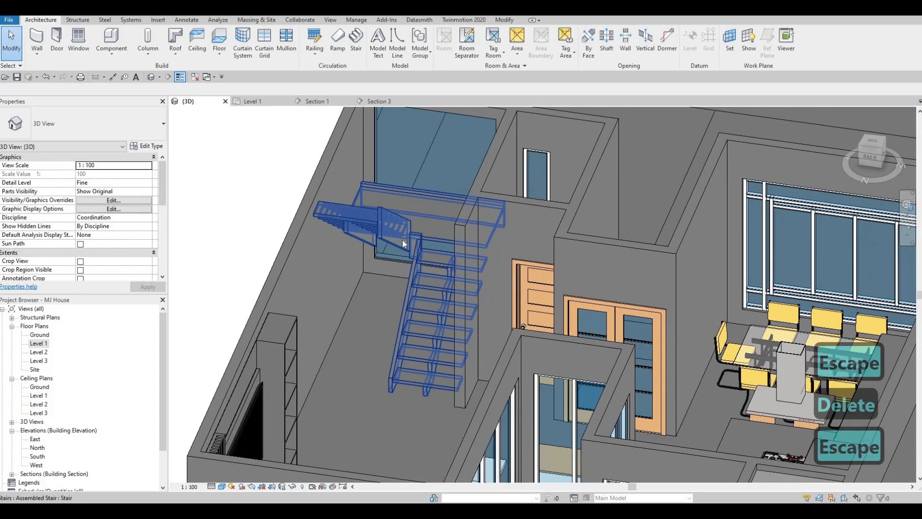
key(Tab)
click(402, 239)
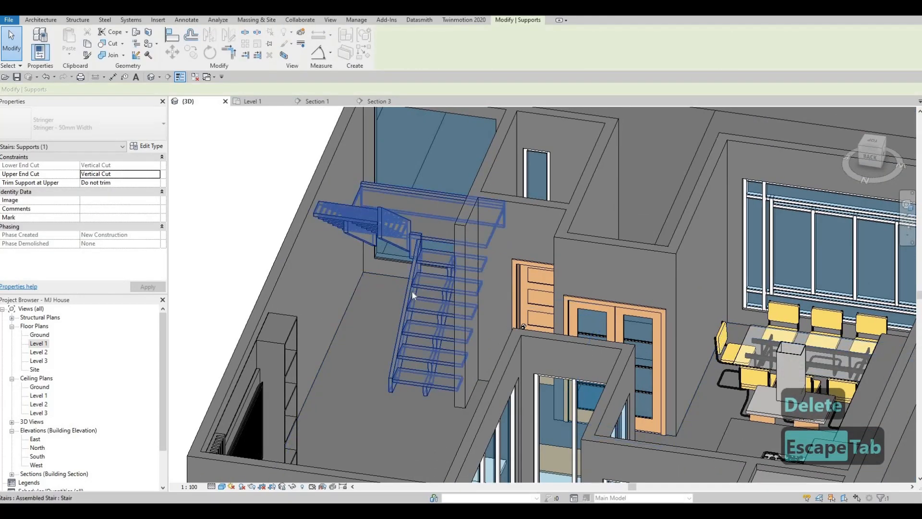
shift+middle_drag(412, 290, 418, 287)
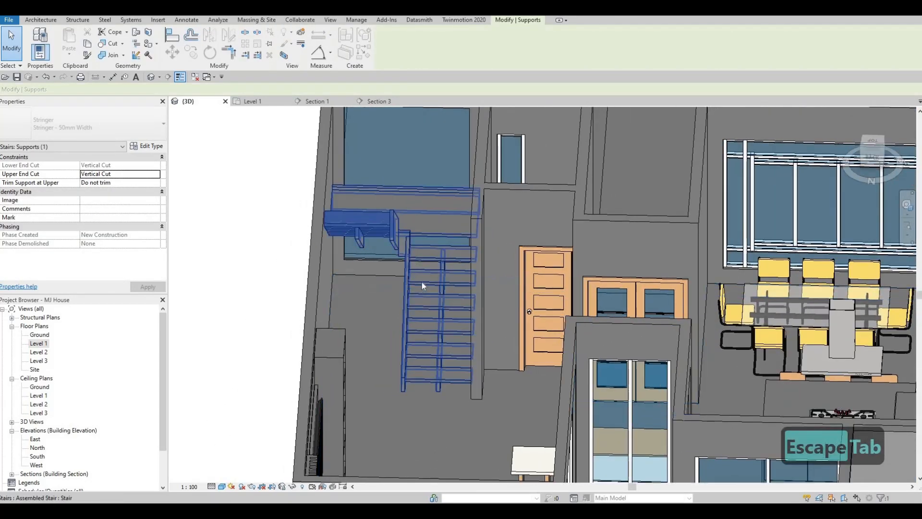
shift+middle_drag(469, 272, 402, 248)
key(Escape)
key(Escape)
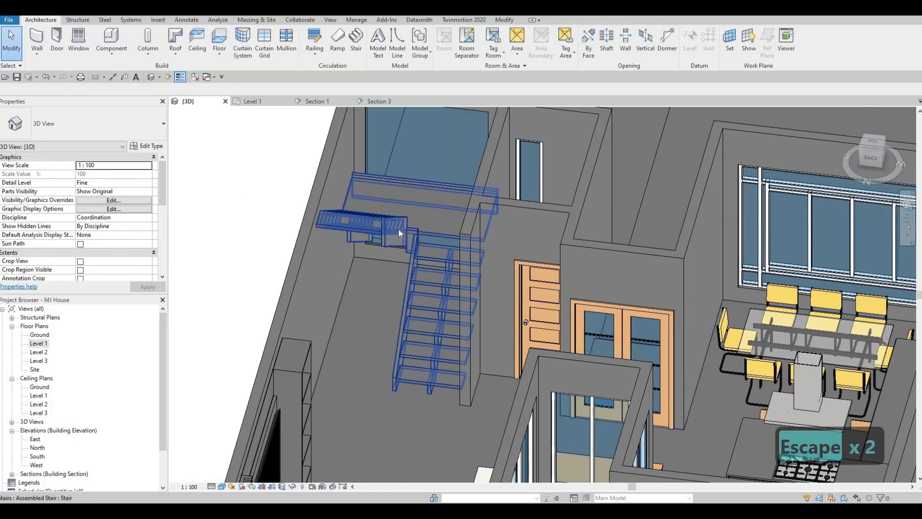
click(398, 228)
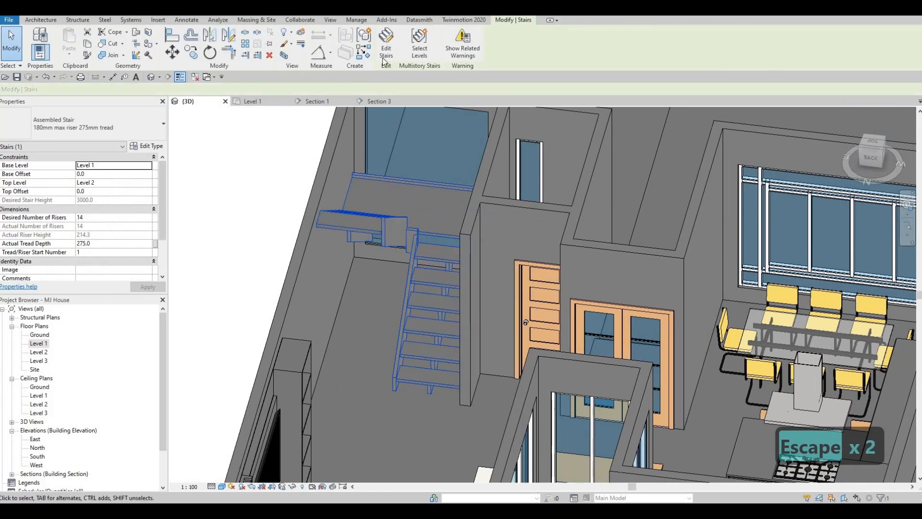
double_click(394, 224)
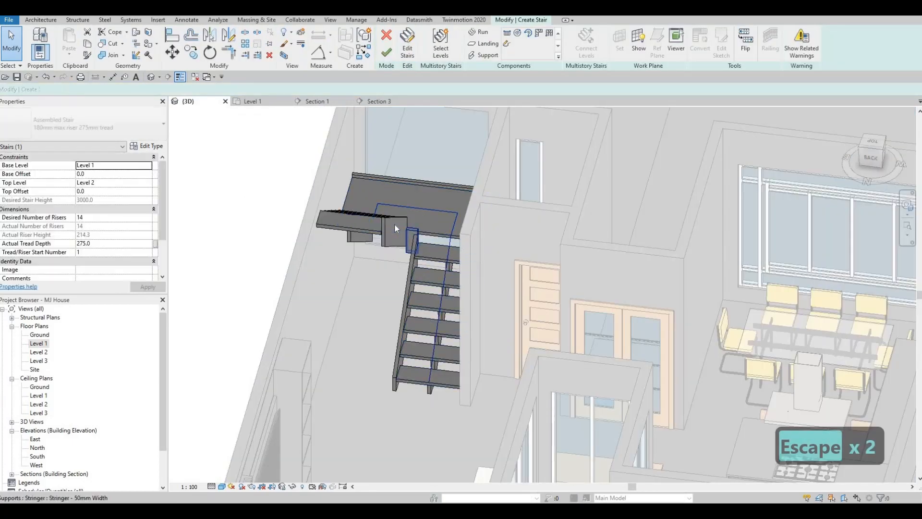
click(394, 224)
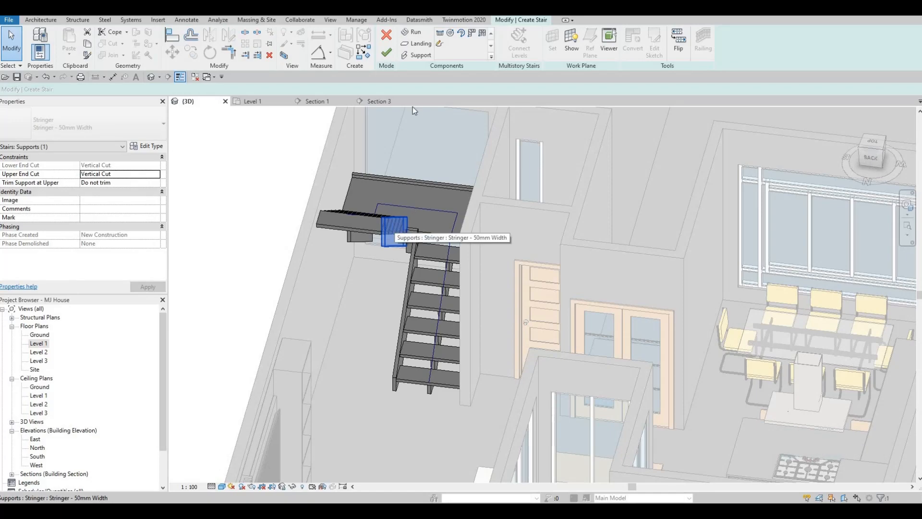
click(387, 53)
key(Escape)
Try again to delete only the 50 mm stringer along the landing's outer edge, below the window
click(391, 218)
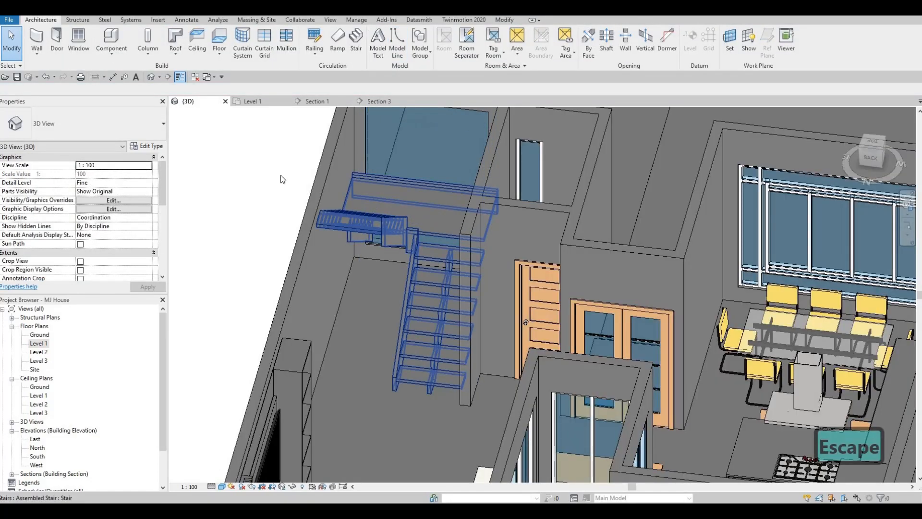
key(Caps_Lock)
shift+middle_drag(408, 203, 400, 165)
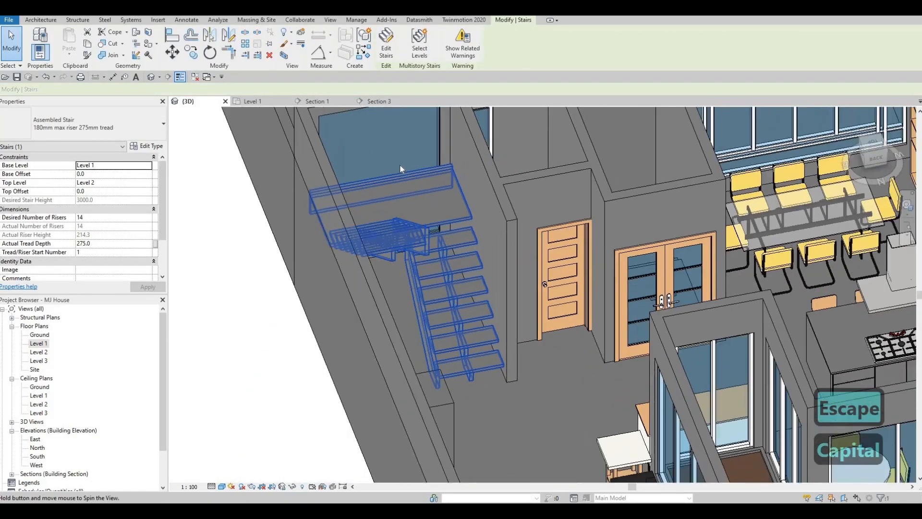
key(Escape)
key(Tab)
key(Tab)
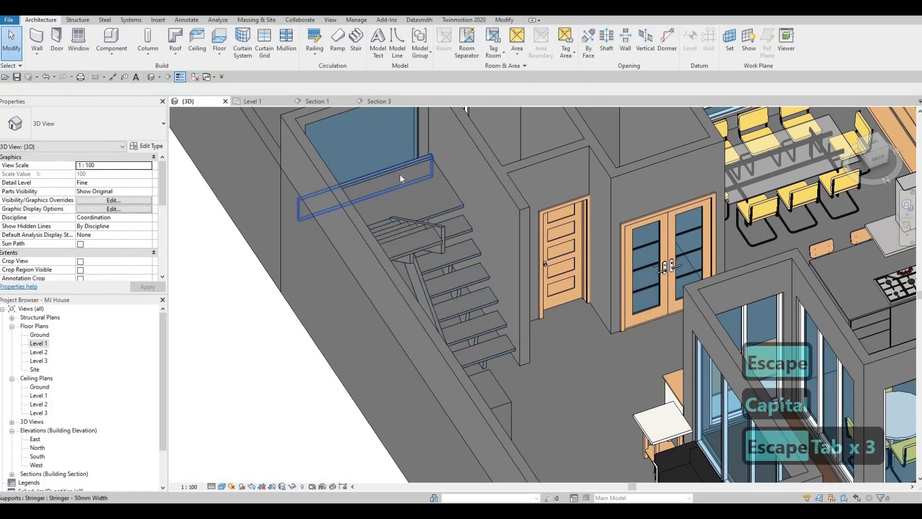
click(395, 175)
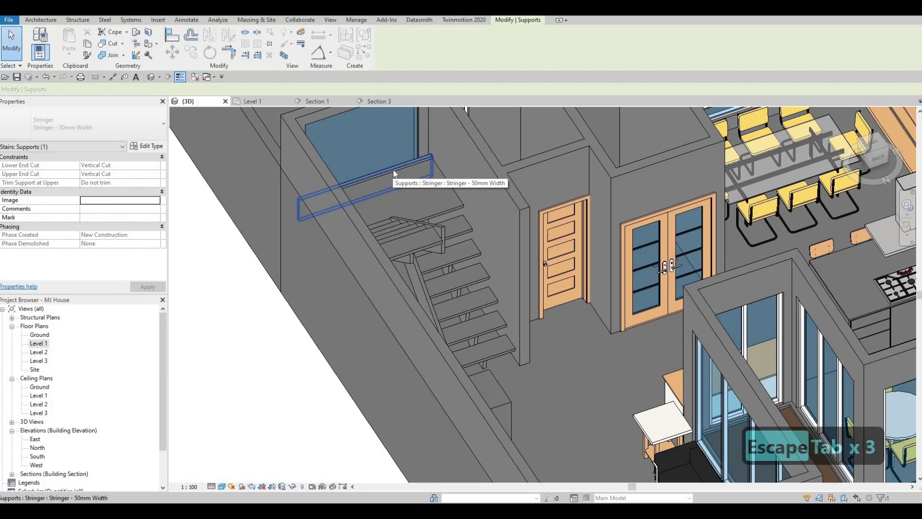
key(Delete)
key(Escape)
key(Escape)
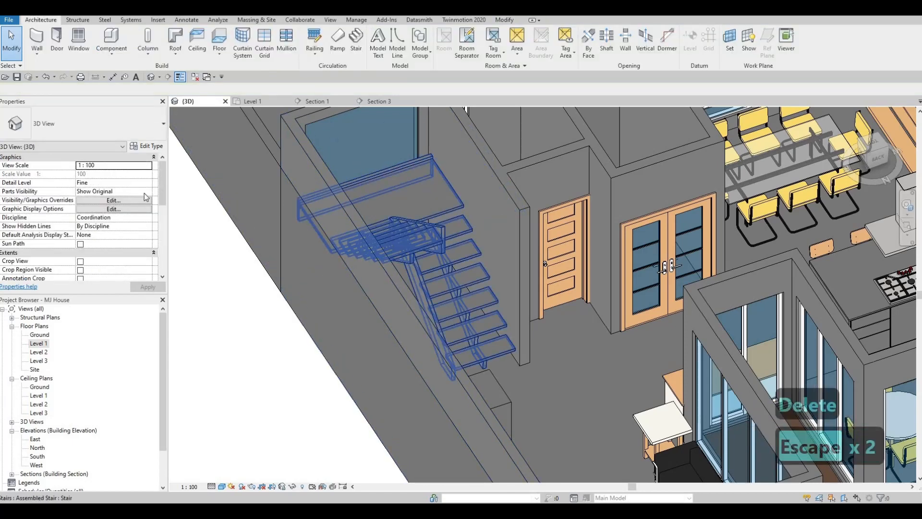
Open the type properties of the Level 1 to Level 2 assembled stair
click(393, 198)
click(147, 151)
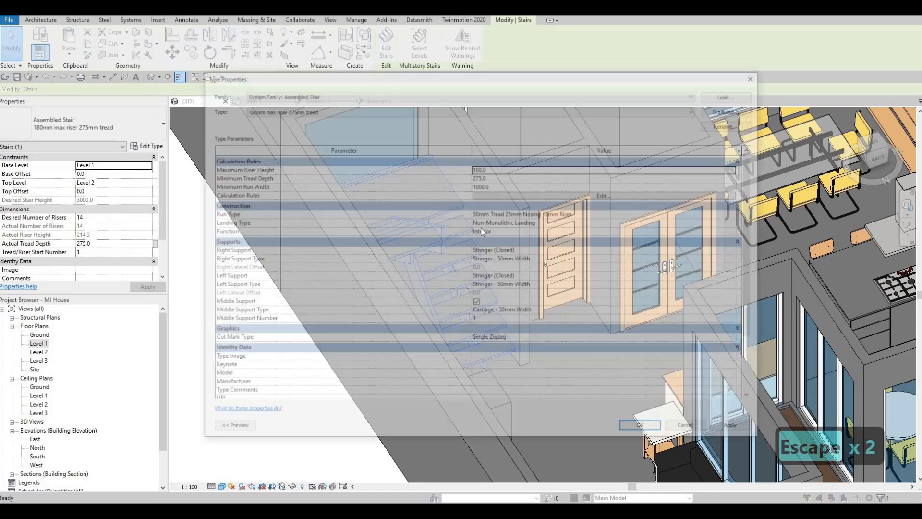
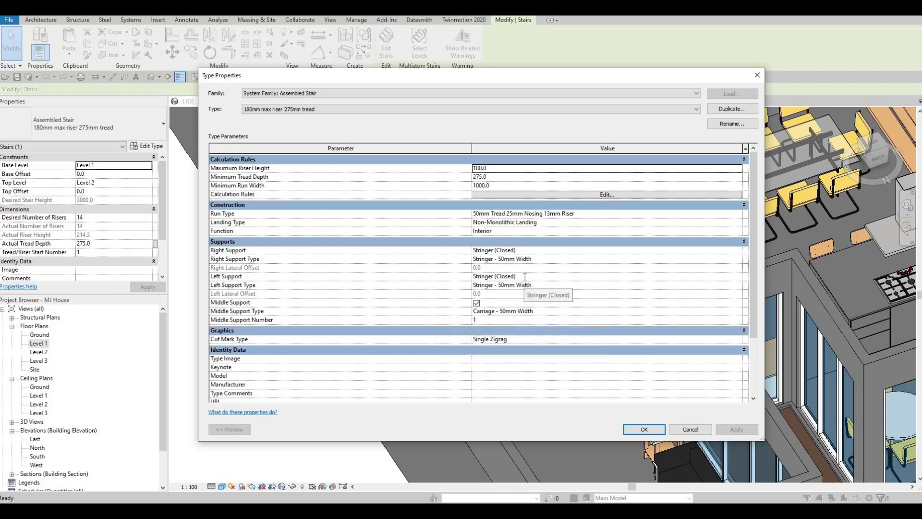
Assign the library material Glass, Bronze Glazing to the Stringer - 50mm Width type used as the stair's left support
click(525, 278)
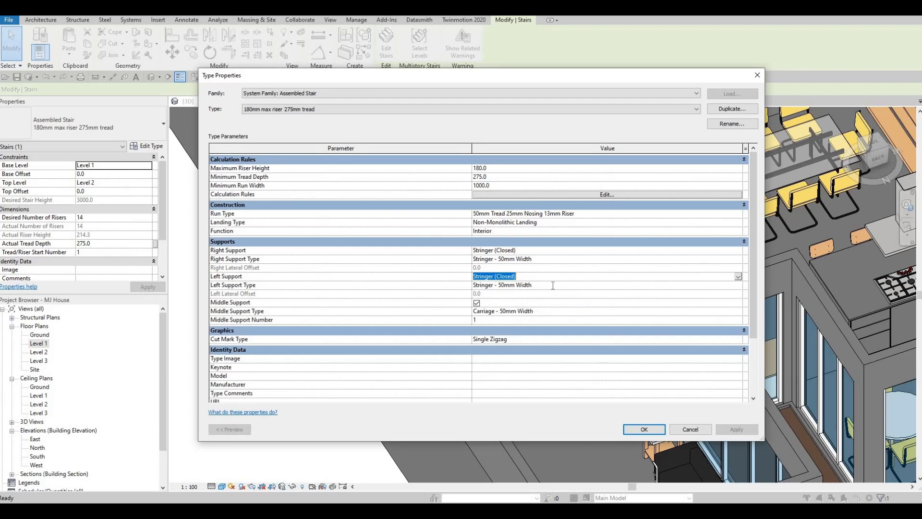
click(610, 285)
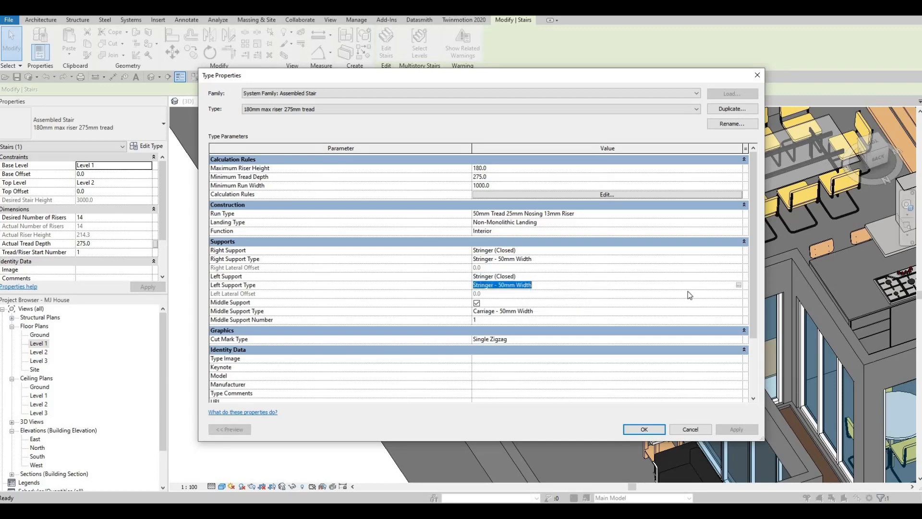
click(739, 285)
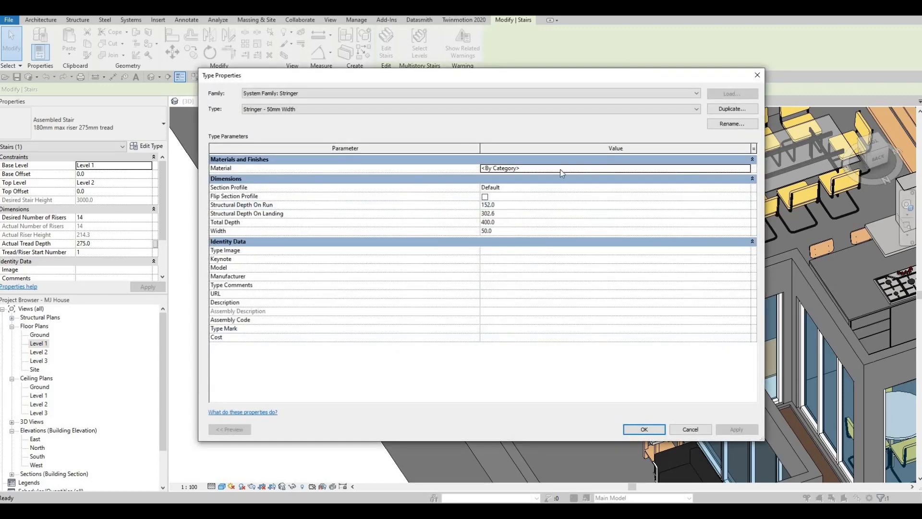
click(561, 169)
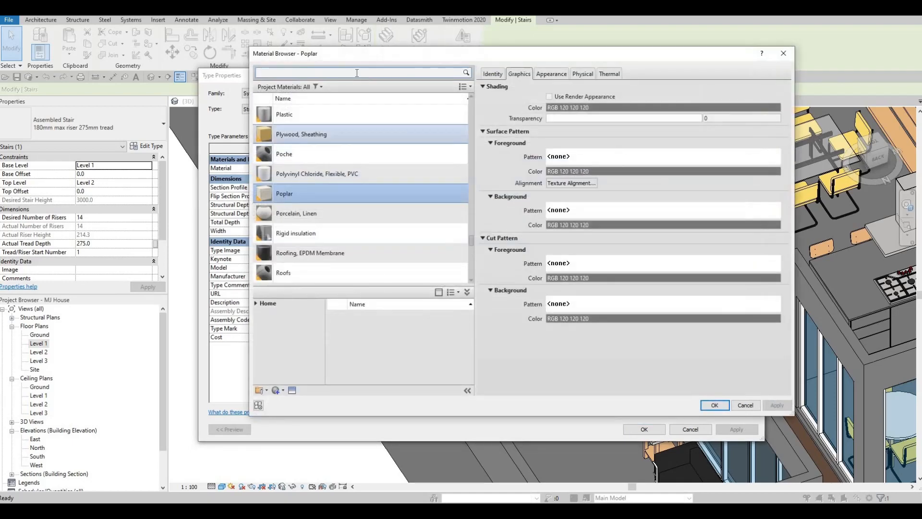
click(357, 73)
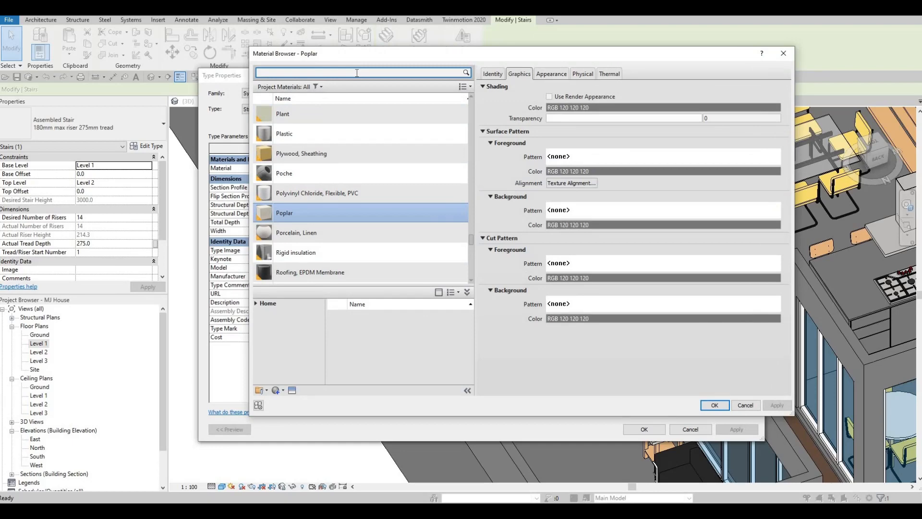
text(GLASS)
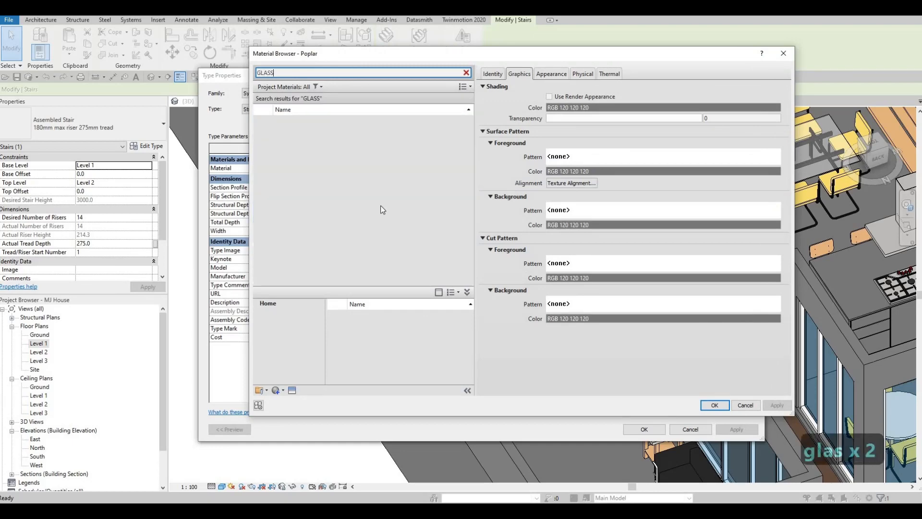
scroll(417, 345, down, 3)
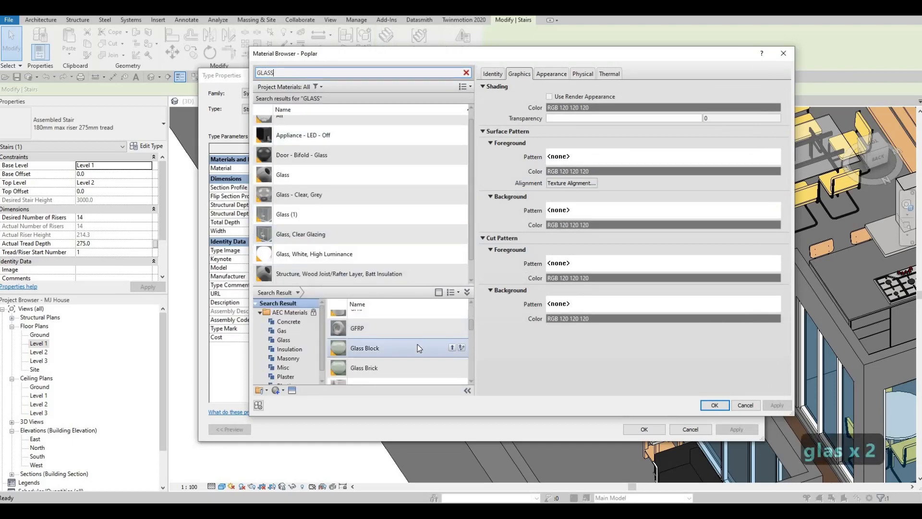
scroll(418, 348, down, 2)
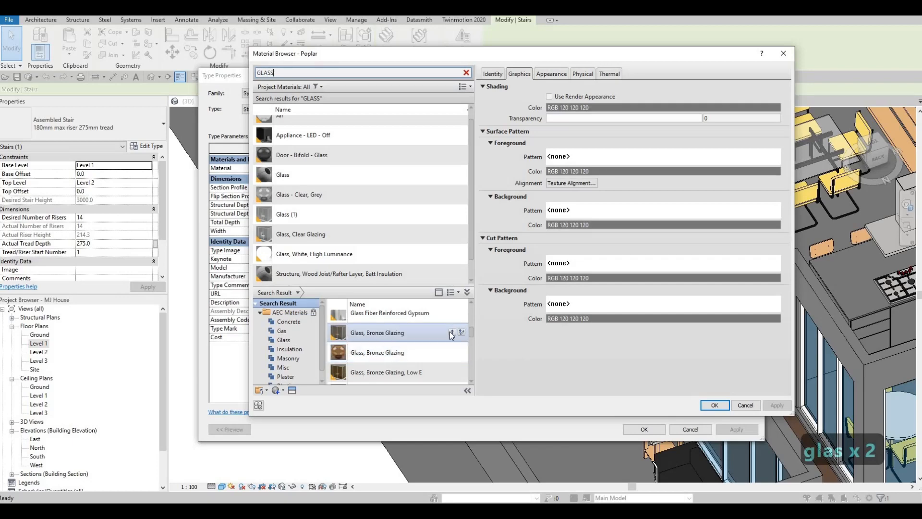
click(452, 333)
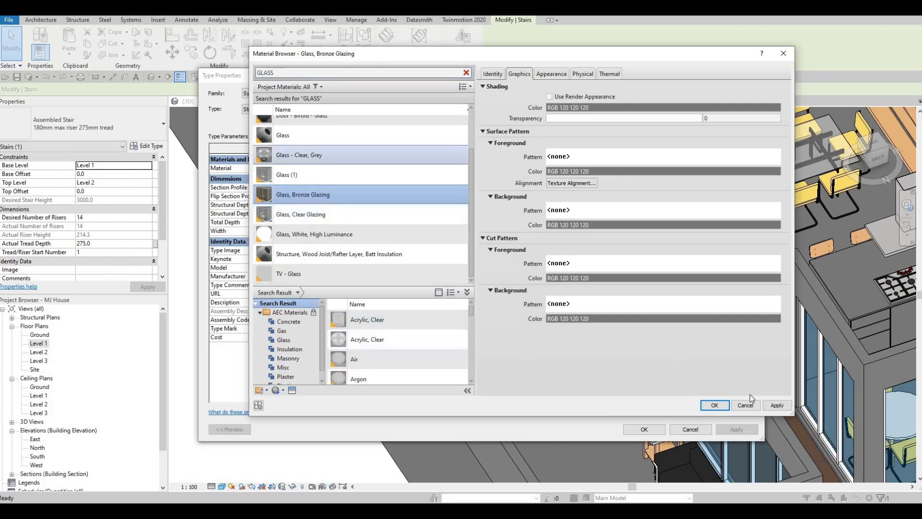
click(714, 405)
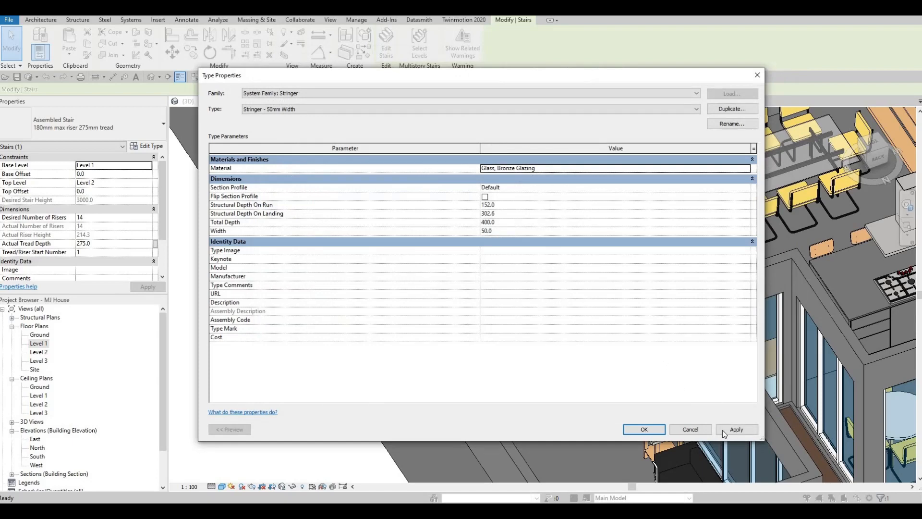
click(645, 430)
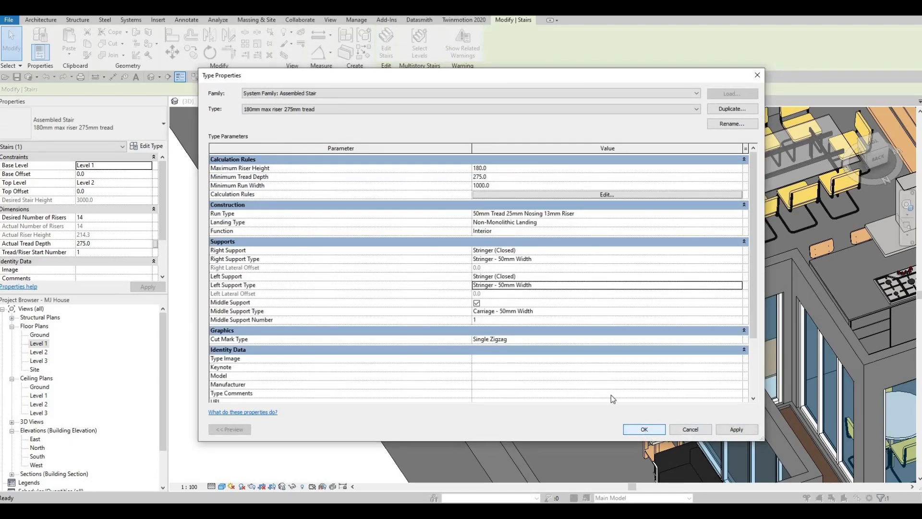
Set the right support's stringer type to a width of 25 and a total depth of 700
click(550, 260)
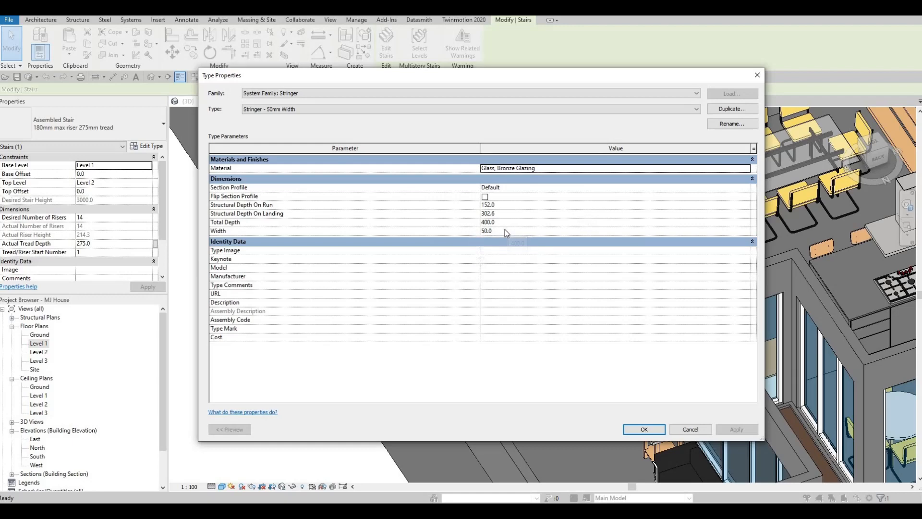
click(497, 230)
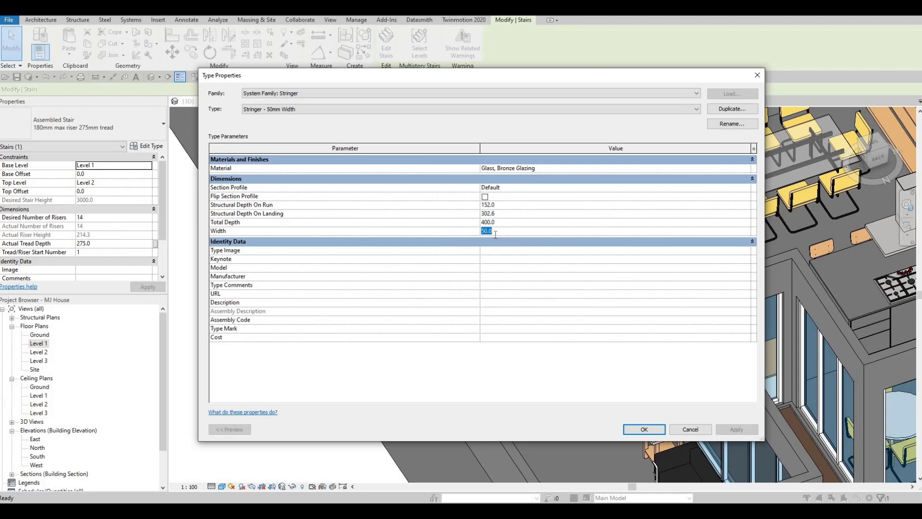
text(25)
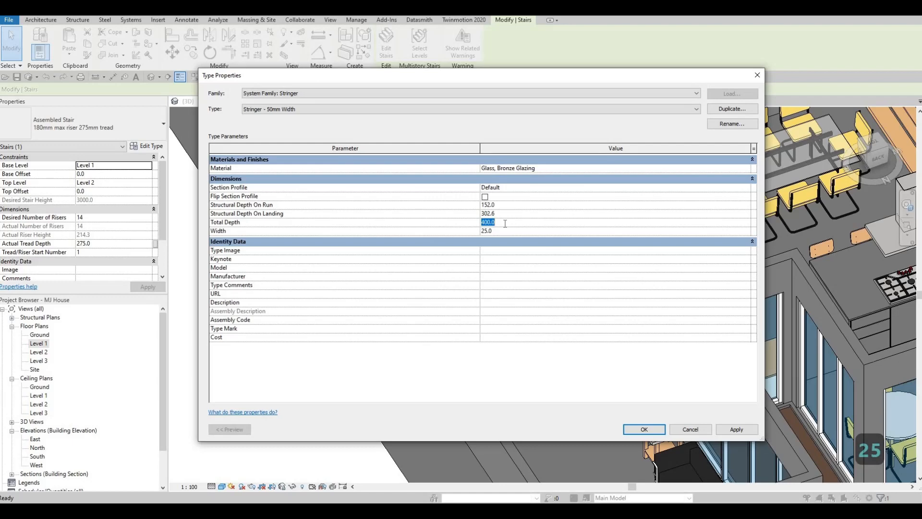
text(700)
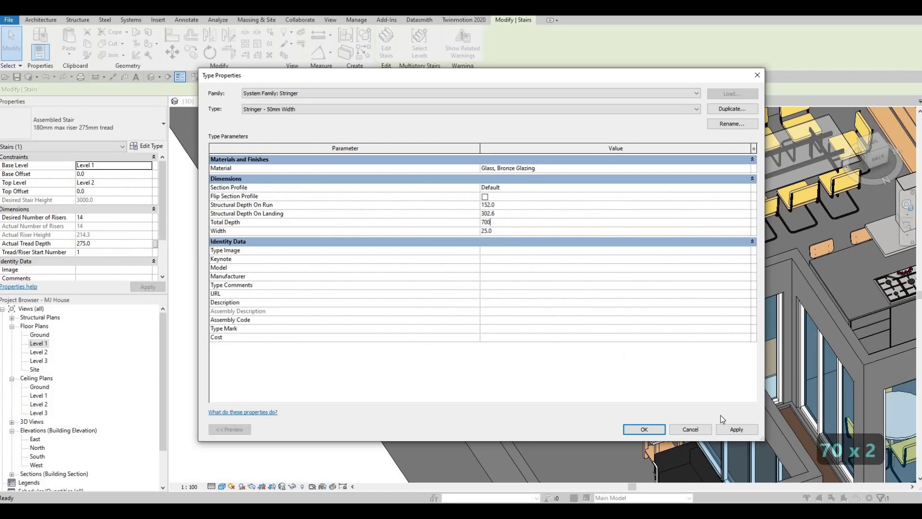
click(734, 429)
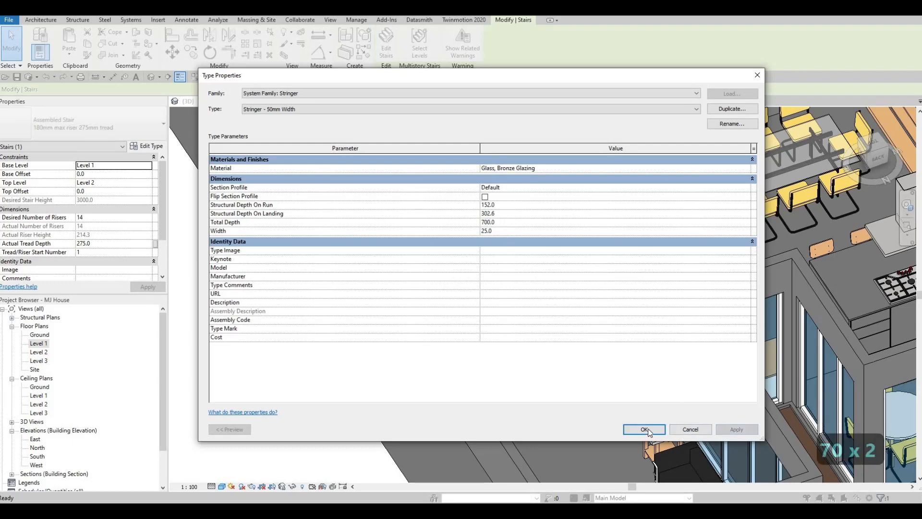
click(646, 429)
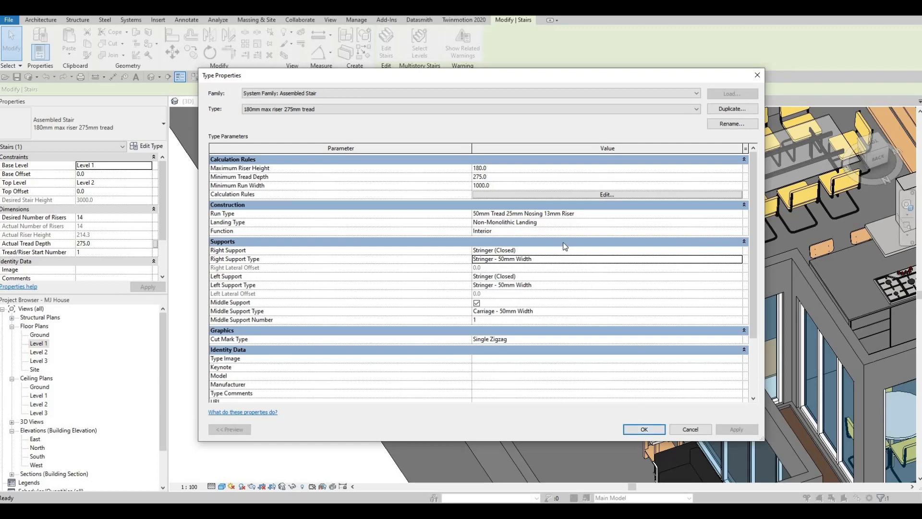
Review the landing type's tread options, keep Same as Run enabled, and accept the stair's type properties
click(557, 225)
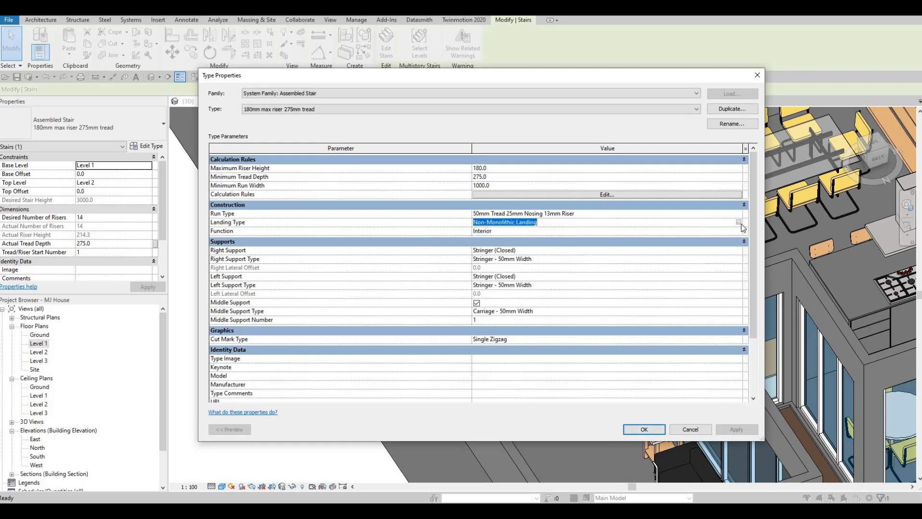
click(738, 222)
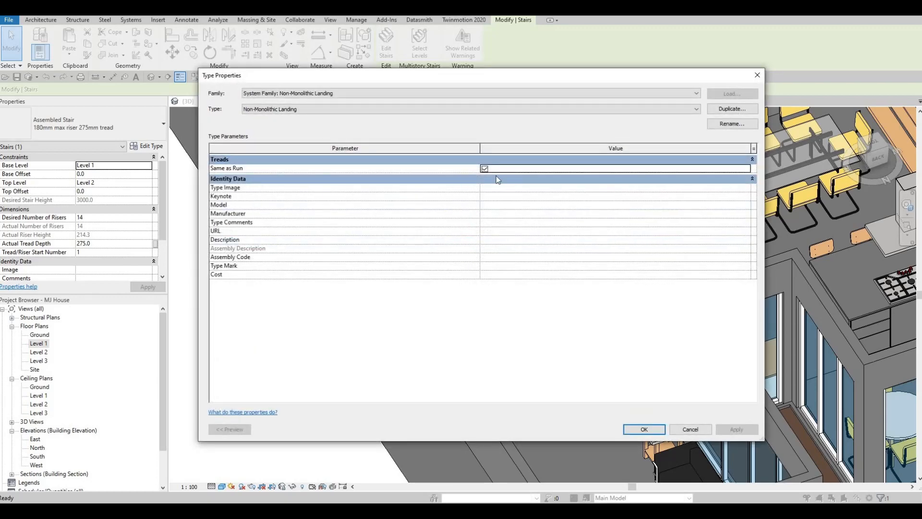
key(space)
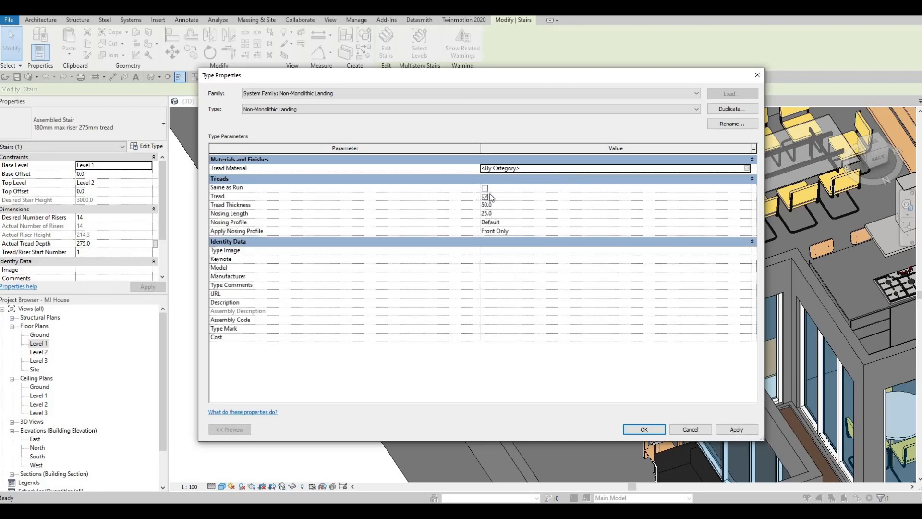
click(726, 428)
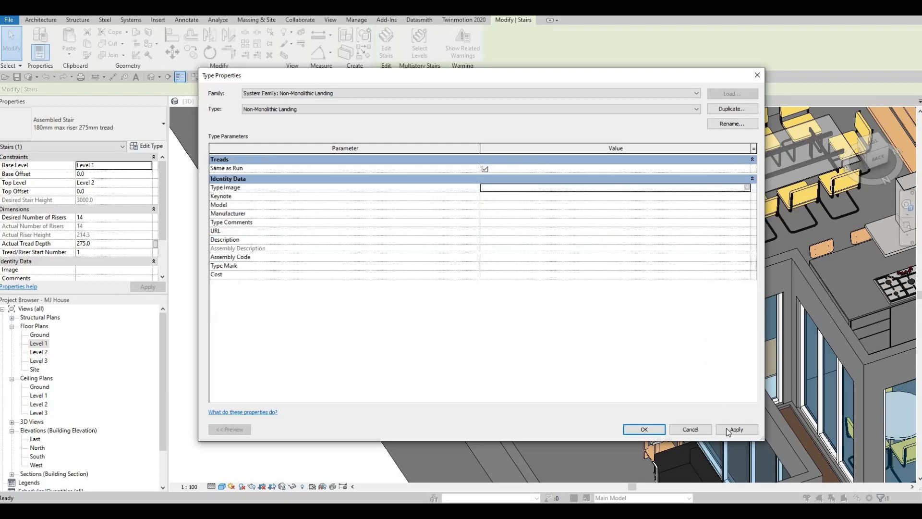
click(646, 428)
click(648, 432)
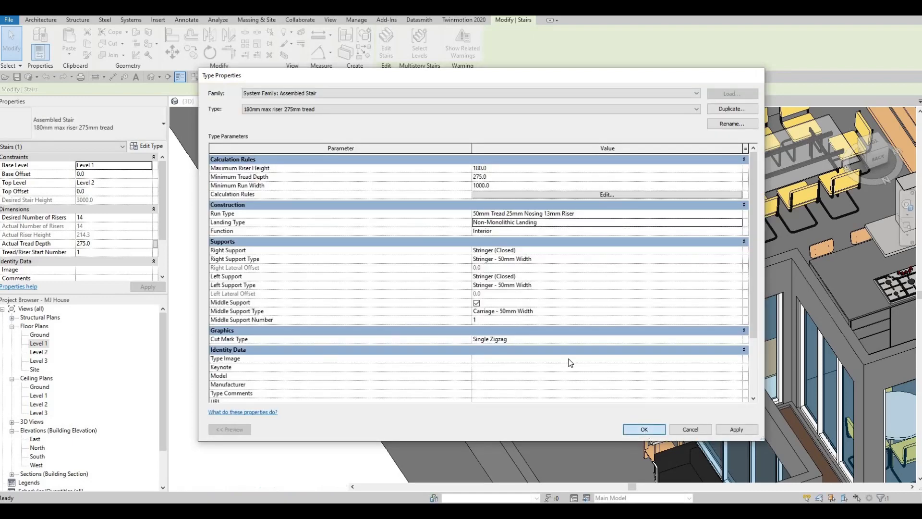
Try to delete the stringer along the landing's outer edge directly in the 3D view, without entering stair editing
shift+middle_drag(562, 373, 437, 187)
key(Escape)
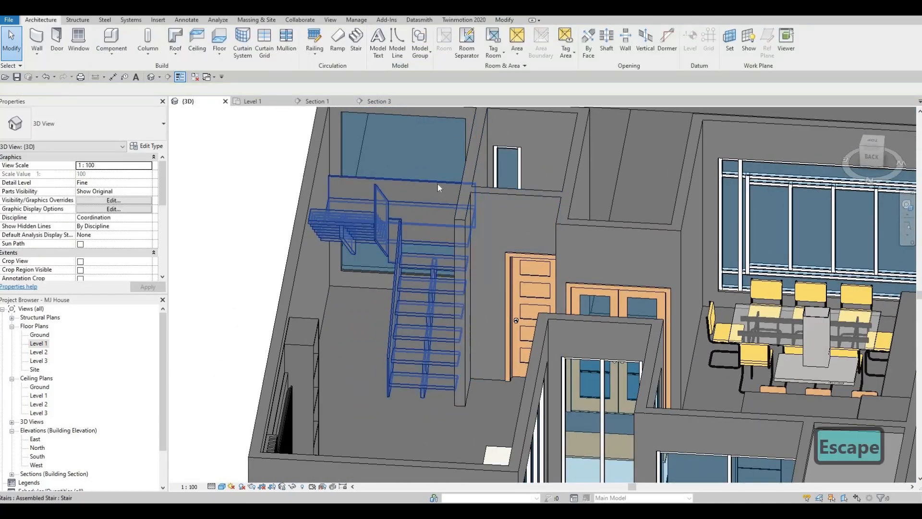
key(Tab)
click(437, 184)
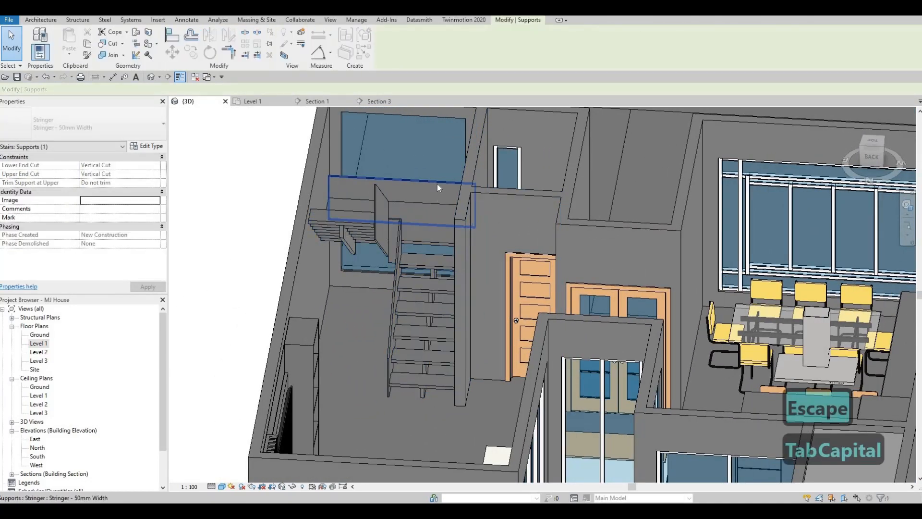
key(Delete)
key(Escape)
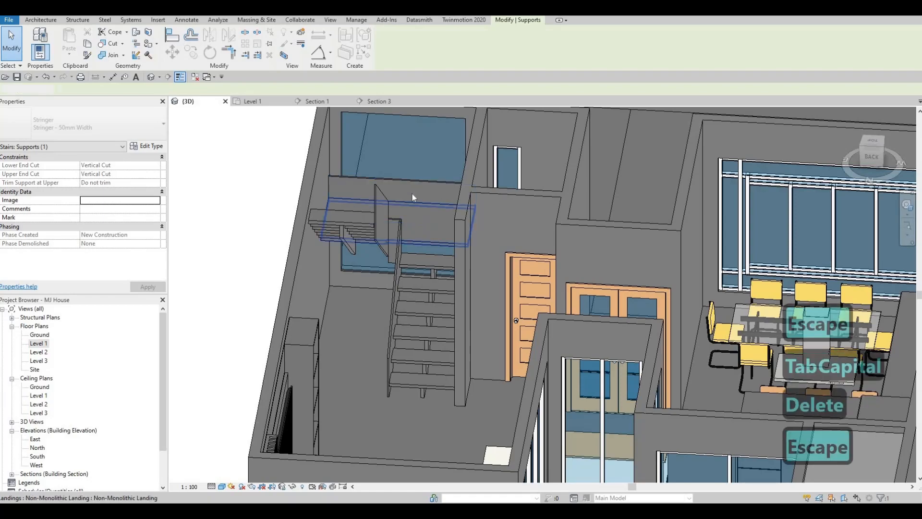
key(Escape)
Edit the stair, delete the stringer along the landing's outer edge below the window, and finish the edit
shift+middle_drag(490, 219, 336, 294)
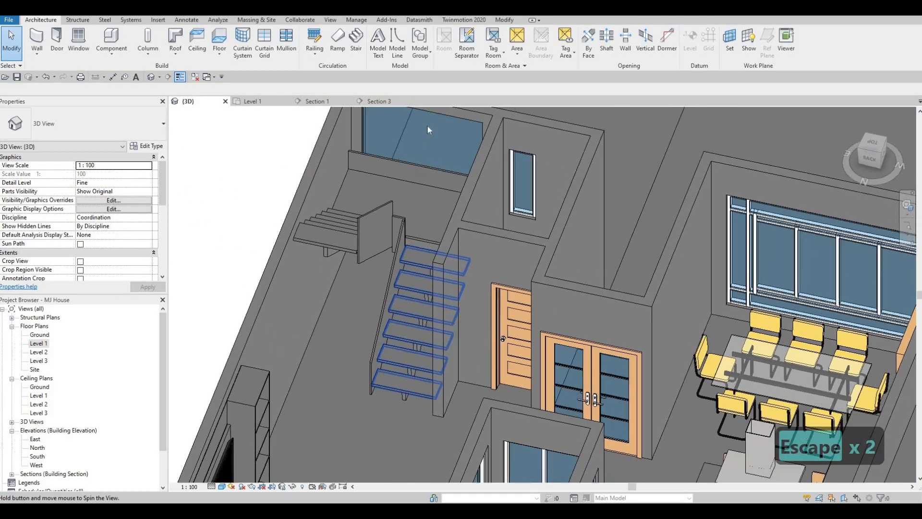
shift+middle_drag(428, 125, 427, 203)
click(428, 202)
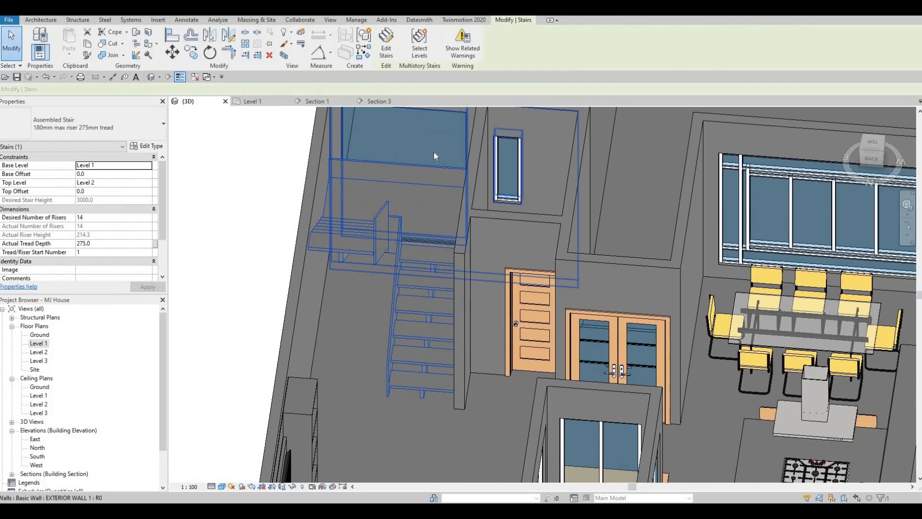
double_click(432, 165)
click(434, 178)
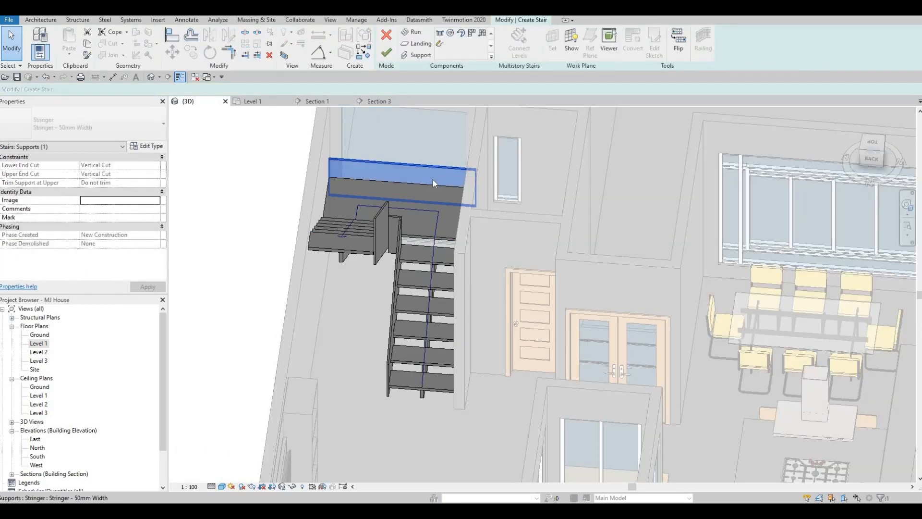
key(Delete)
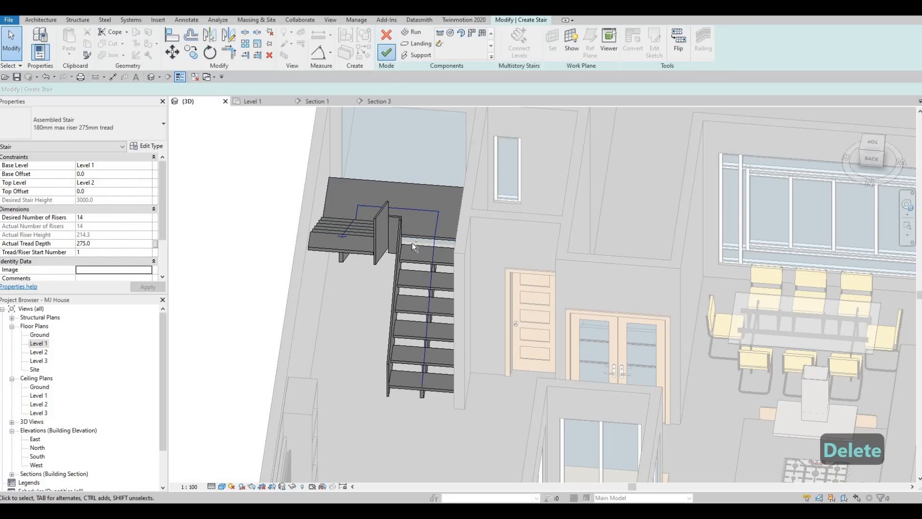
click(387, 52)
Switch the 3D view to the Realistic visual style and inspect the stair's treads and glass stringers
shift+middle_drag(440, 240, 244, 454)
key(Escape)
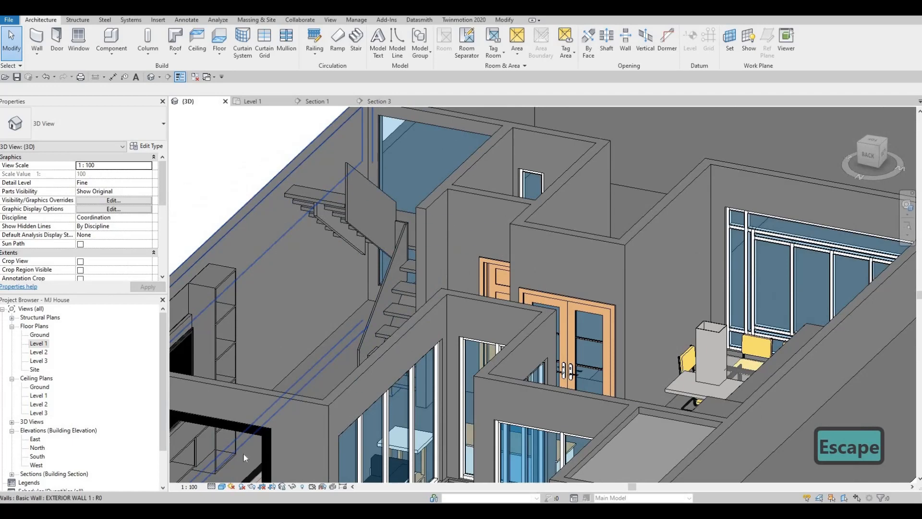
click(222, 487)
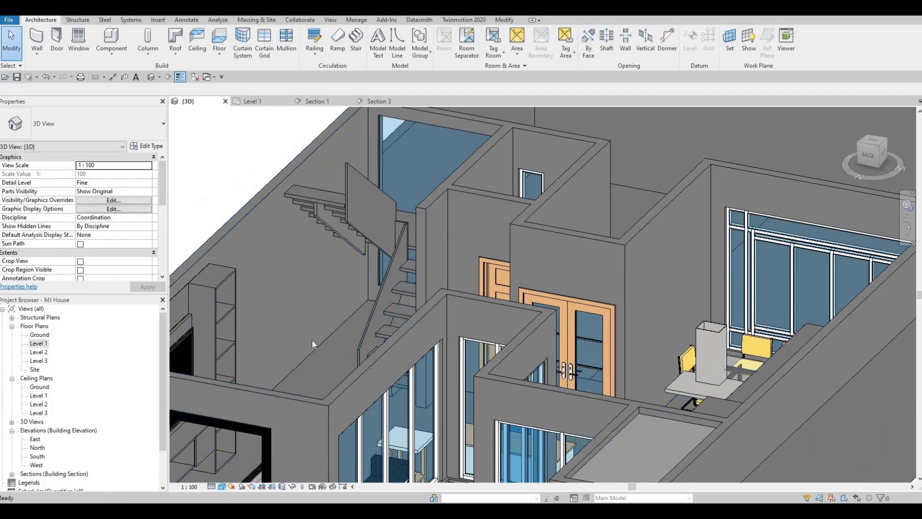
scroll(426, 324, up, 4)
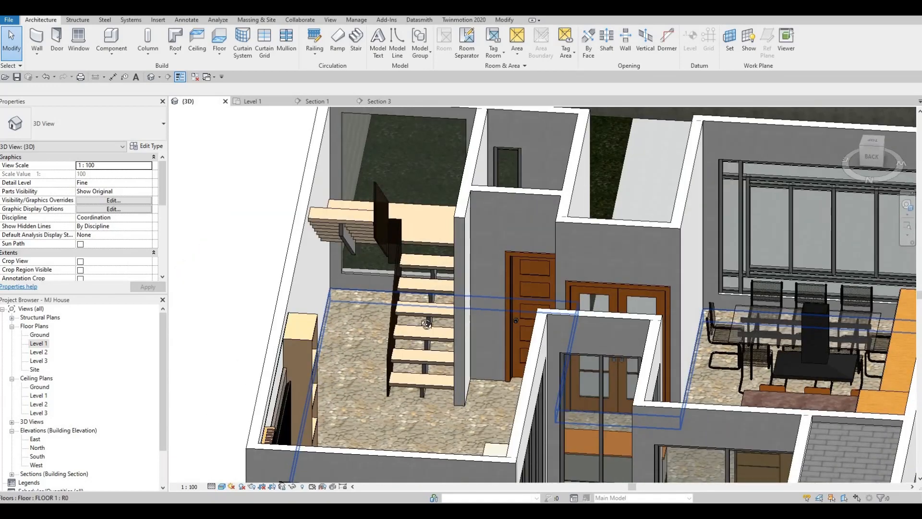
shift+middle_drag(426, 324, 419, 273)
key(Escape)
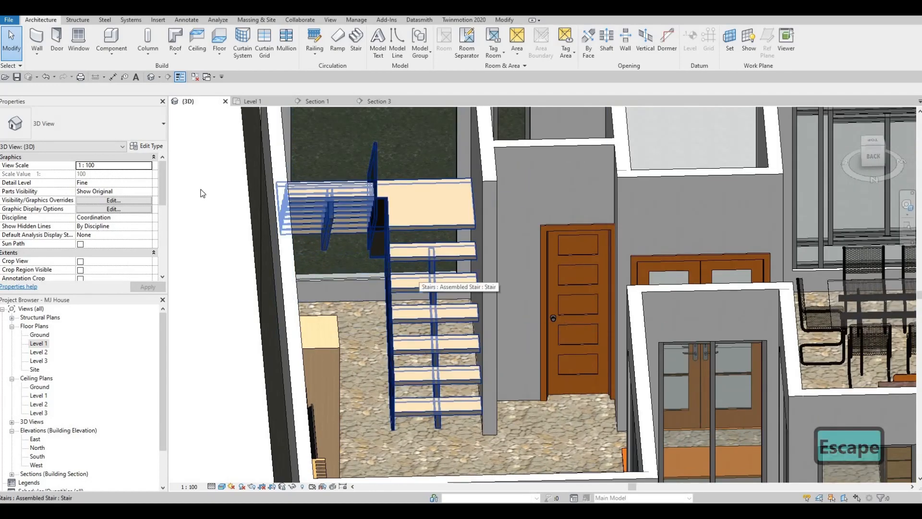
Open the type properties of the stair's middle support, Carriage - 50mm Width, from the stair's type settings
click(288, 202)
click(147, 145)
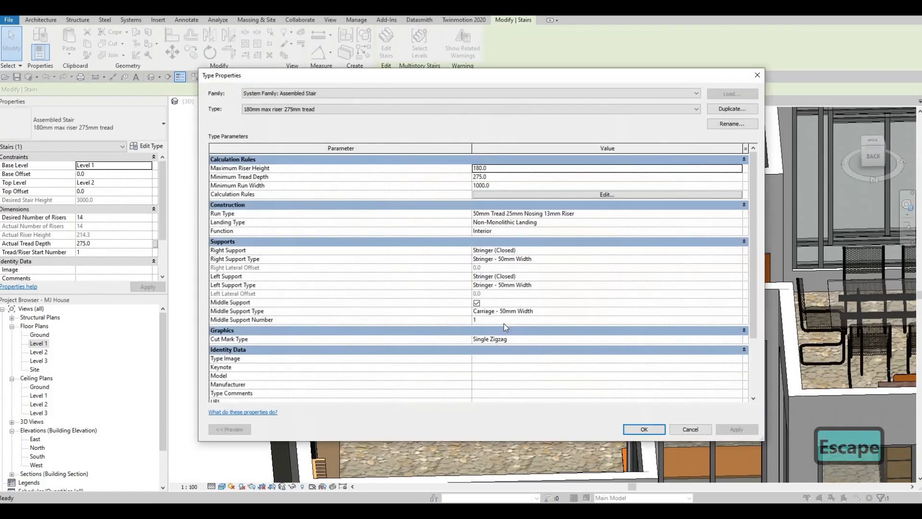
click(740, 312)
click(738, 311)
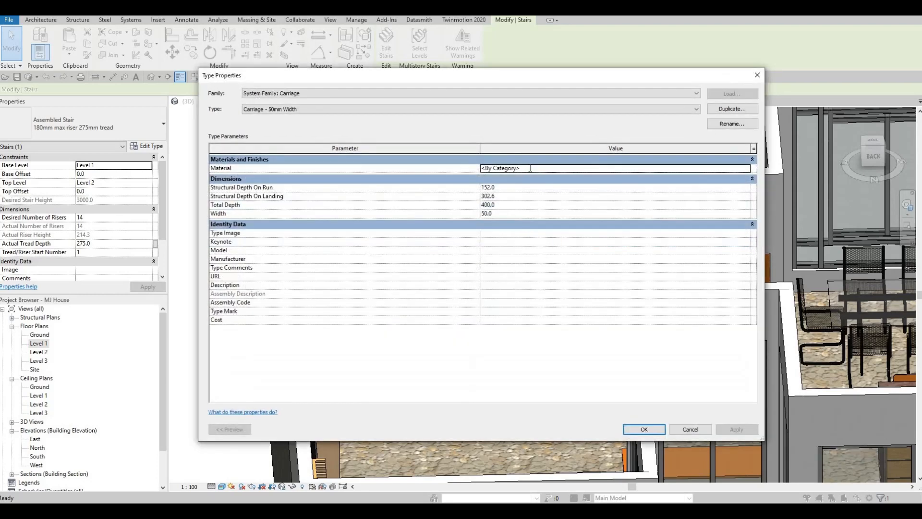
Set the carriage's material to Metal Trim, adding it from the Metal category of the AEC Materials library
click(741, 169)
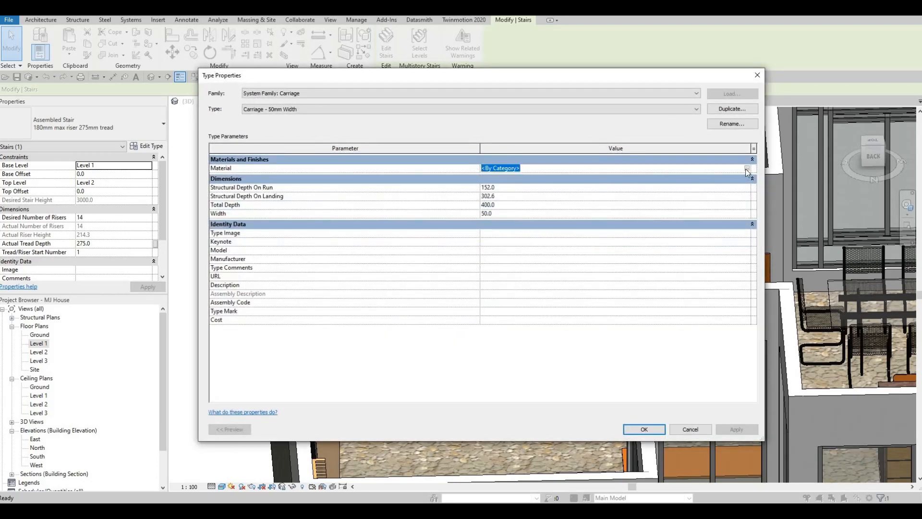
click(747, 168)
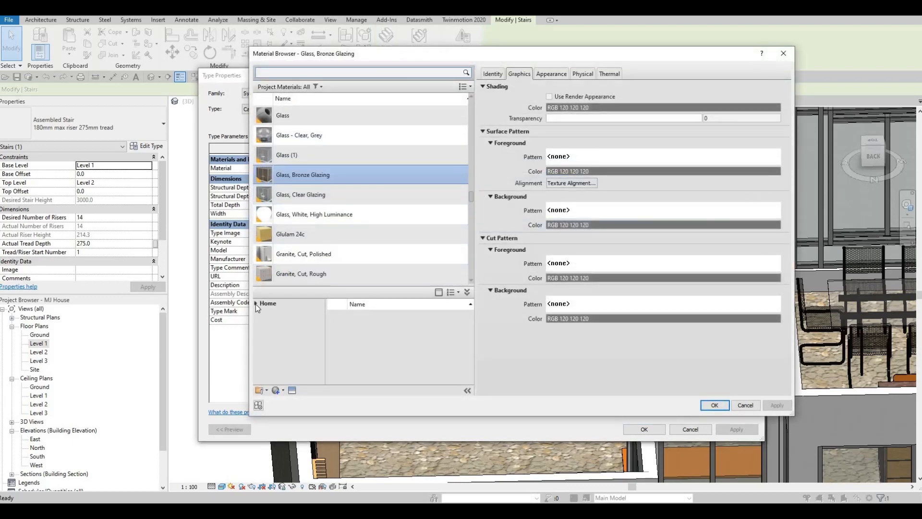
click(256, 304)
click(262, 322)
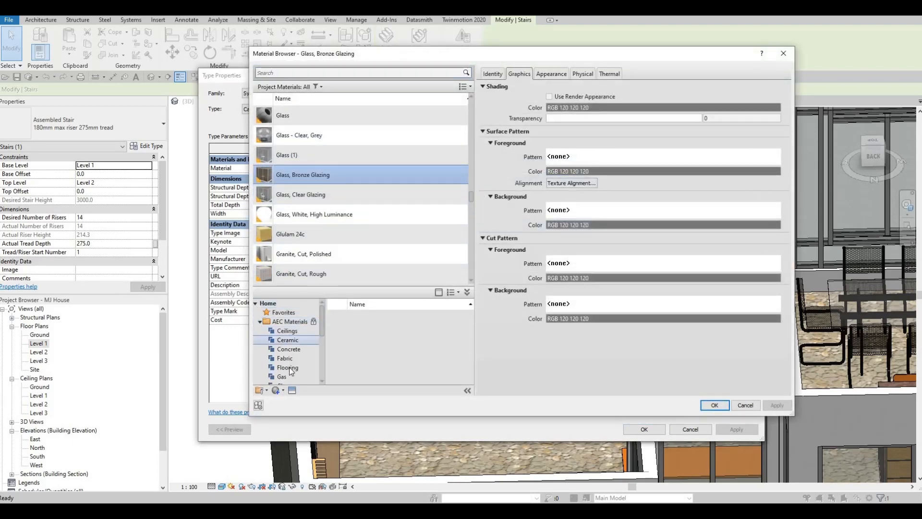
scroll(287, 368, down, 4)
scroll(285, 368, down, 1)
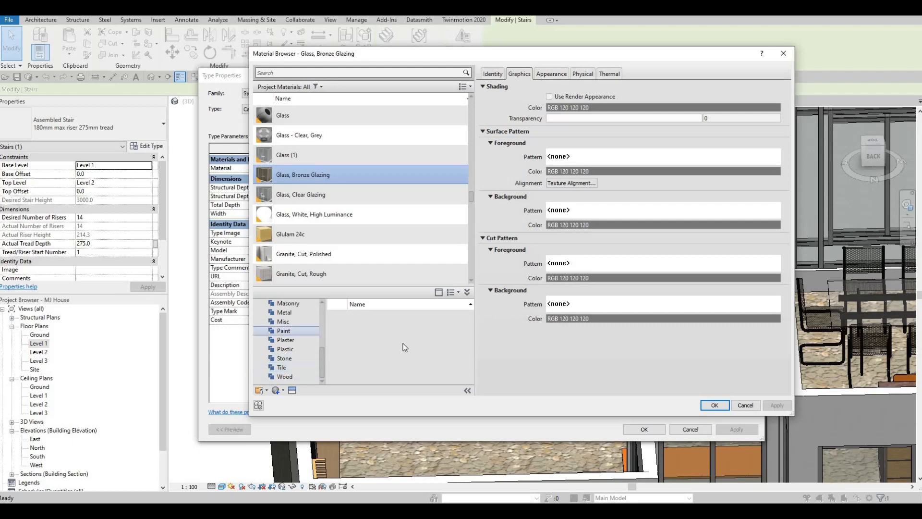
click(286, 313)
scroll(412, 352, down, 6)
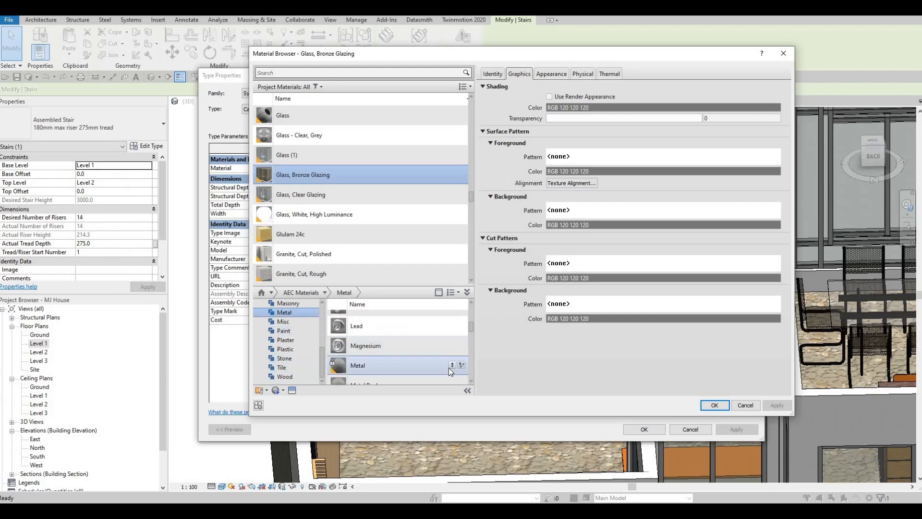
scroll(439, 369, down, 2)
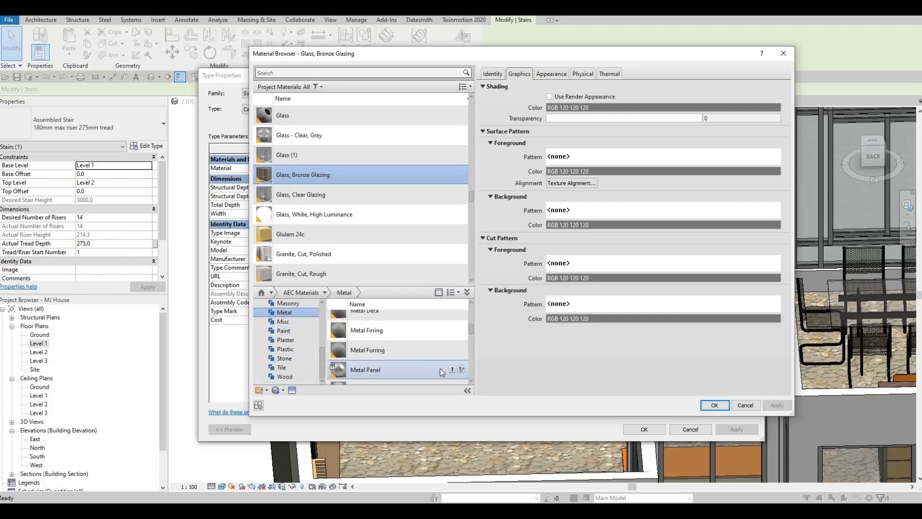
scroll(440, 368, down, 1)
double_click(451, 354)
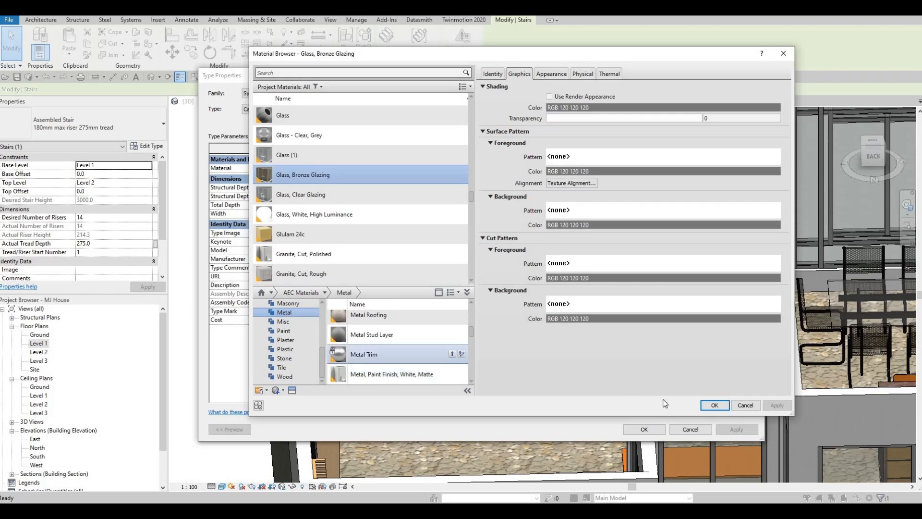
click(719, 408)
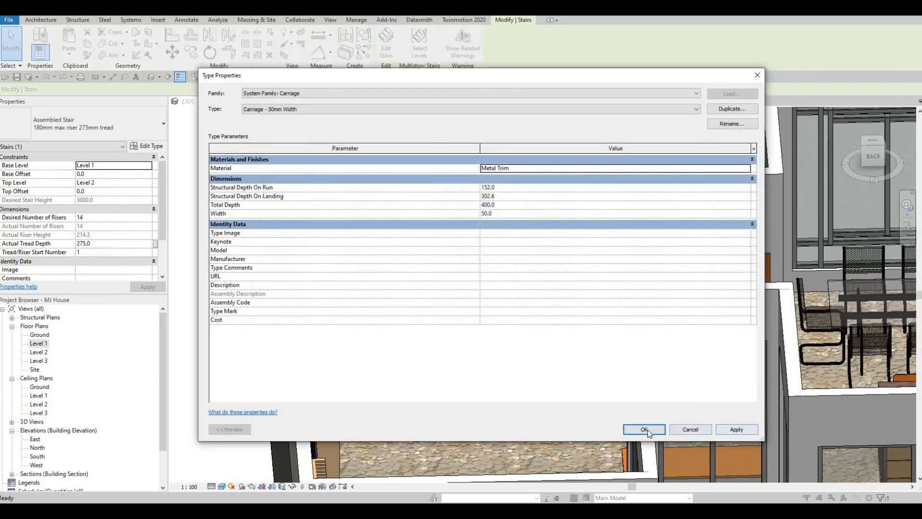
Accept the carriage and stair type changes and deselect the stair
click(644, 429)
click(649, 429)
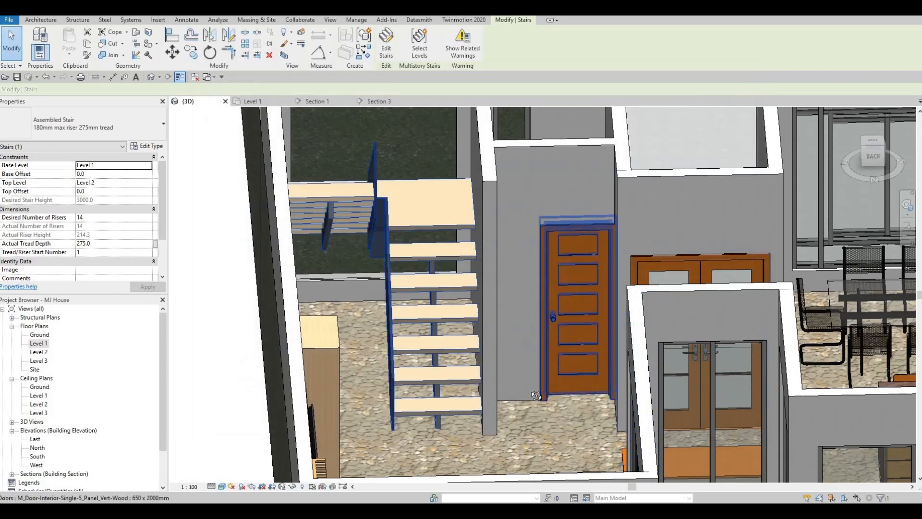
mouse_move(545, 380)
shift+middle_down()
mouse_move(509, 384)
mouse_move(561, 391)
mouse_move(558, 383)
shift+middle_up()
key(Escape)
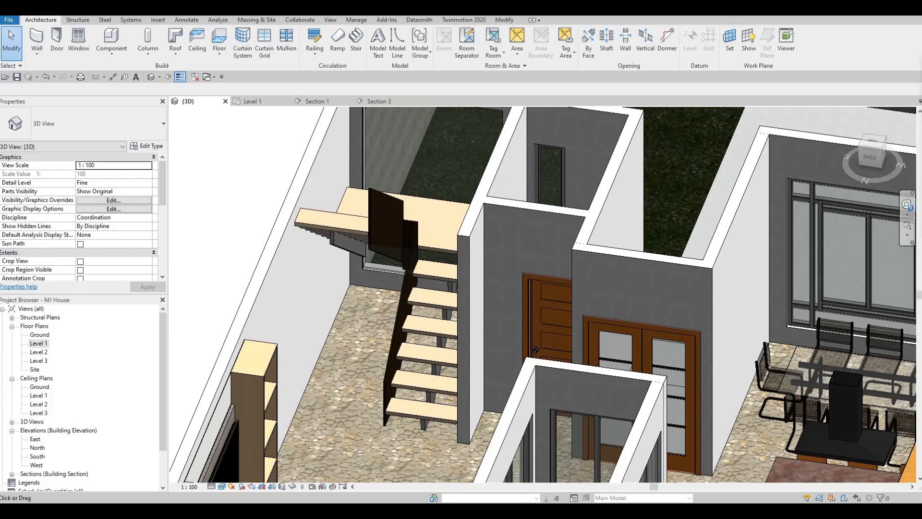
Switch to the All Extra Families folder in Google Drive and download GLASS SUPPORT.rfa
drag(919, 230, 490, 19)
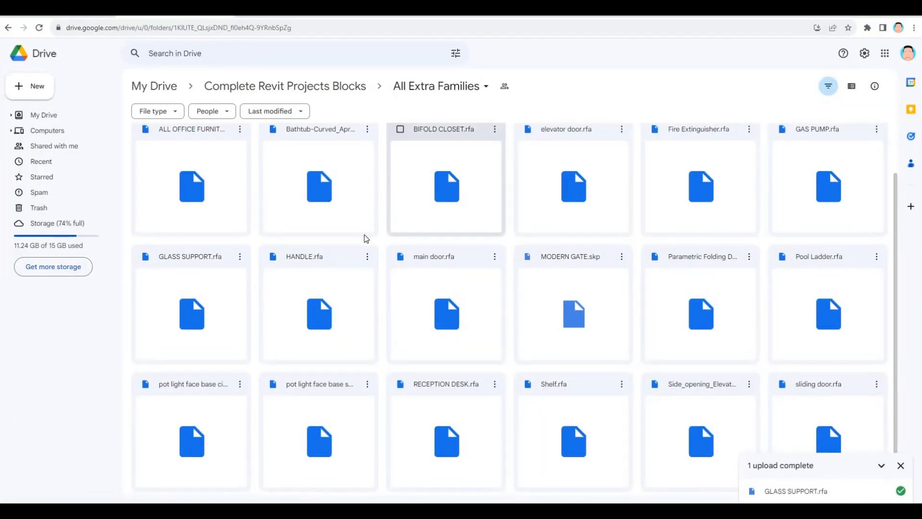
scroll(732, 333, down, 1)
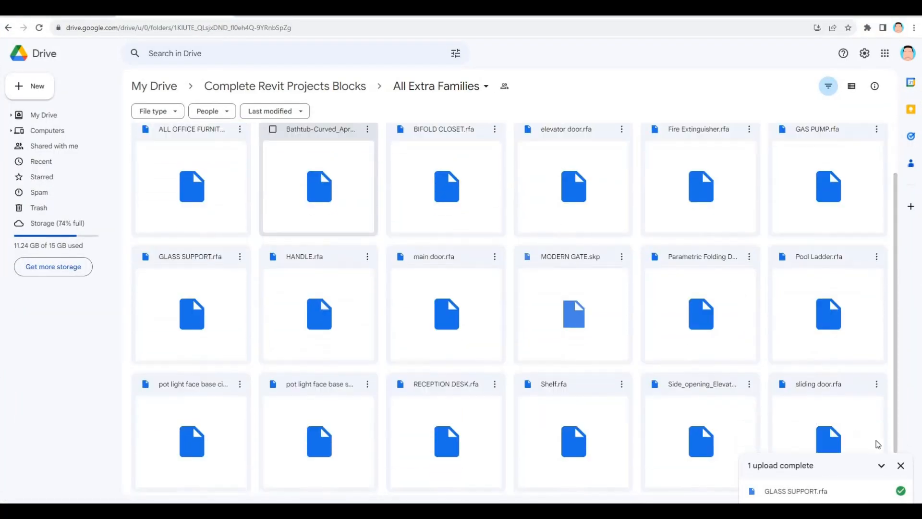
click(900, 466)
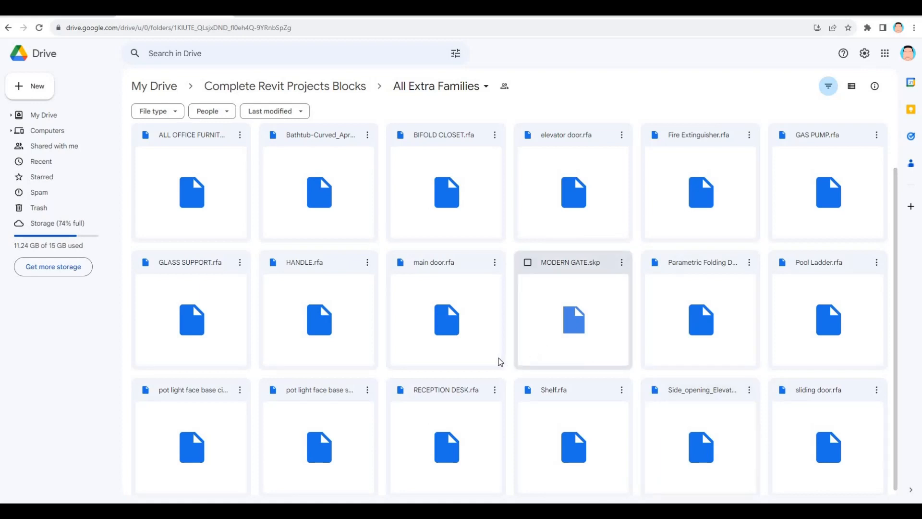
scroll(500, 363, down, 1)
scroll(676, 385, up, 1)
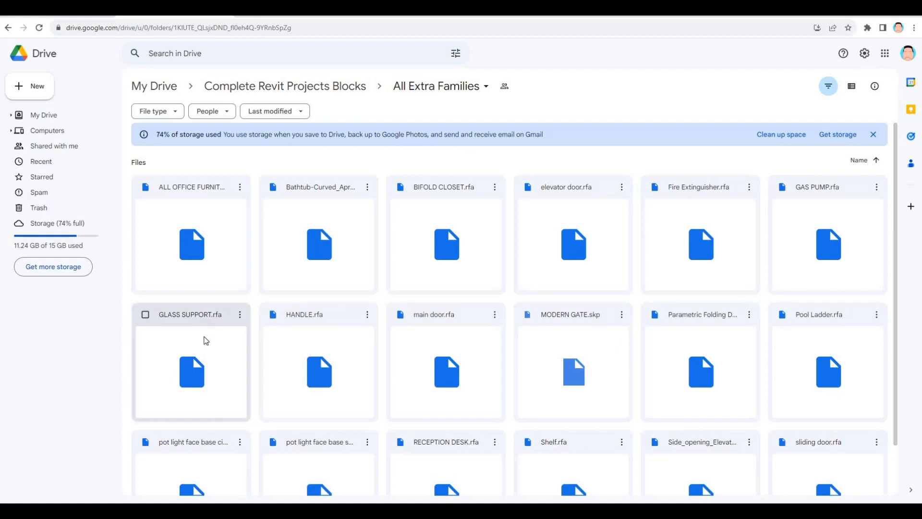
right_click(223, 335)
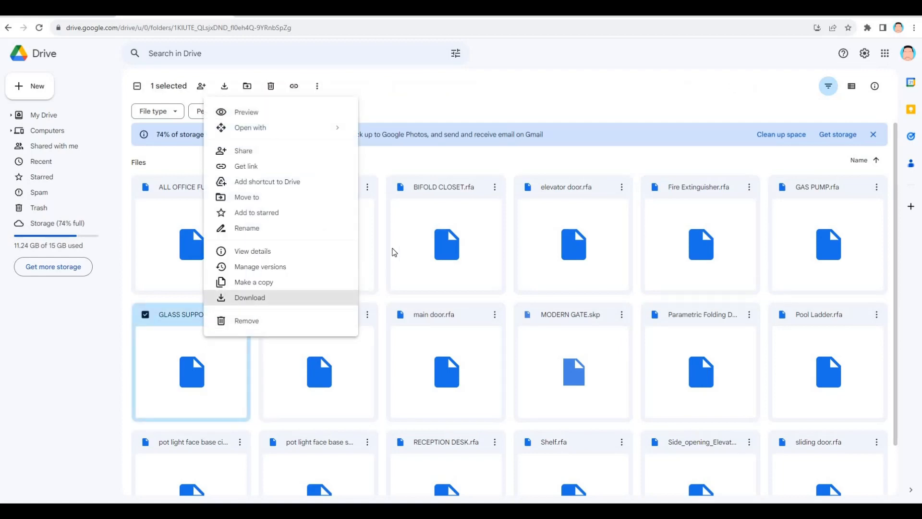
click(255, 296)
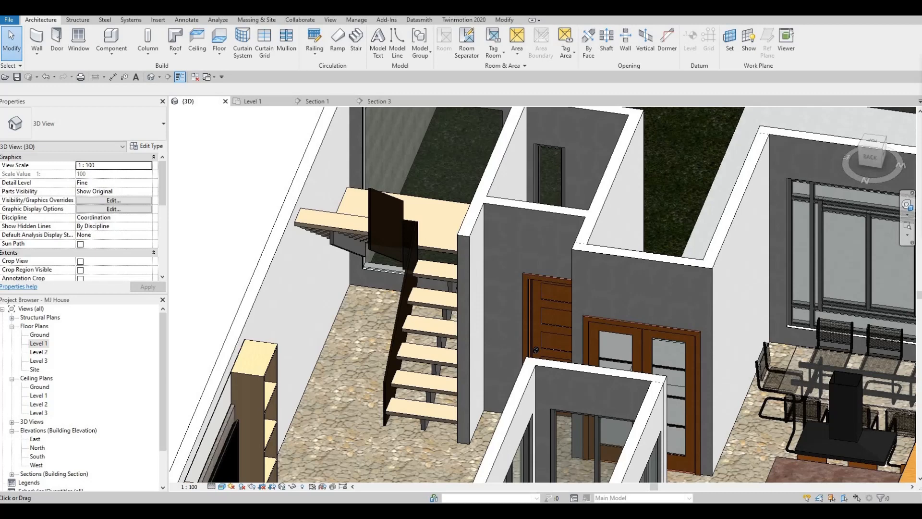
Switch back to Revit and load the GLASS SUPPORT family from the Downloads folder into the 3D view for placement
drag(653, 136, 684, 174)
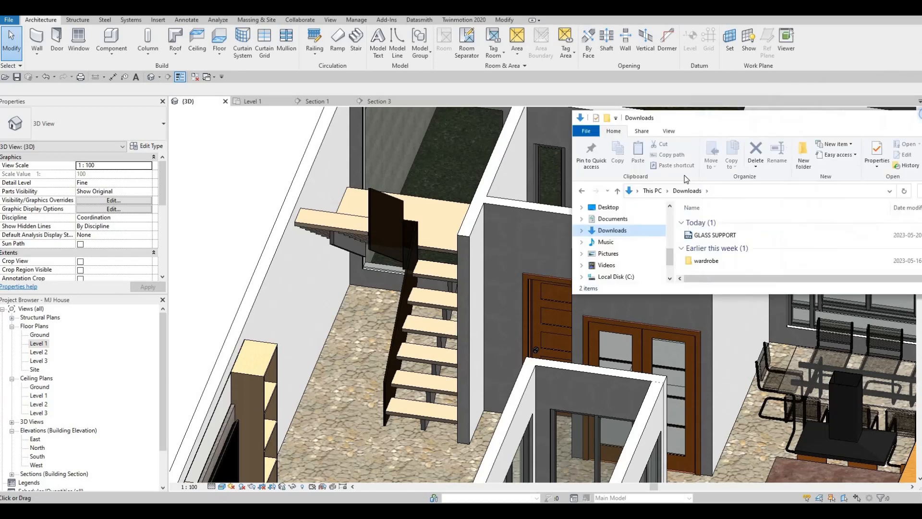
drag(615, 286, 374, 231)
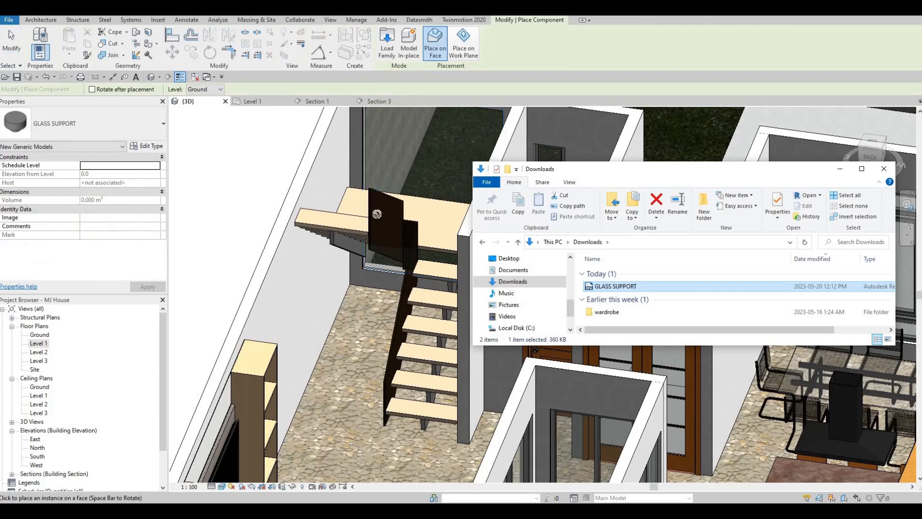
scroll(374, 231, up, 8)
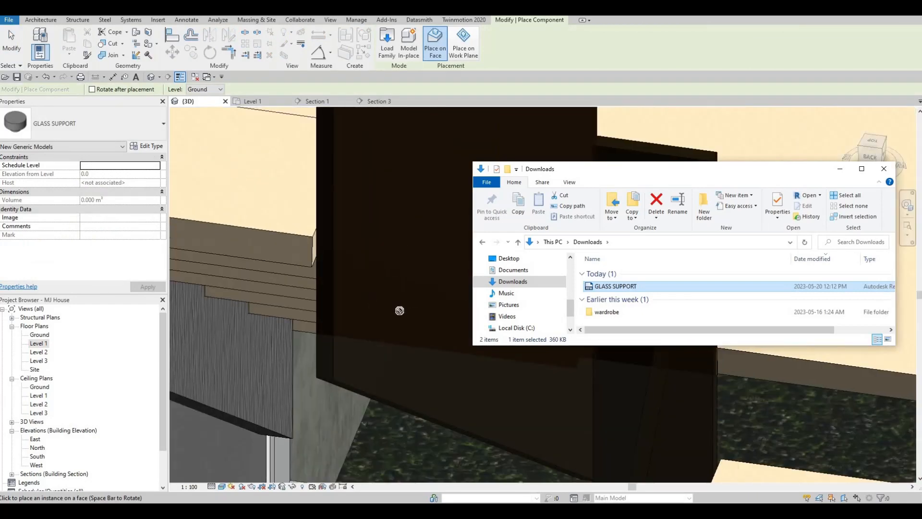
scroll(446, 158, down, 2)
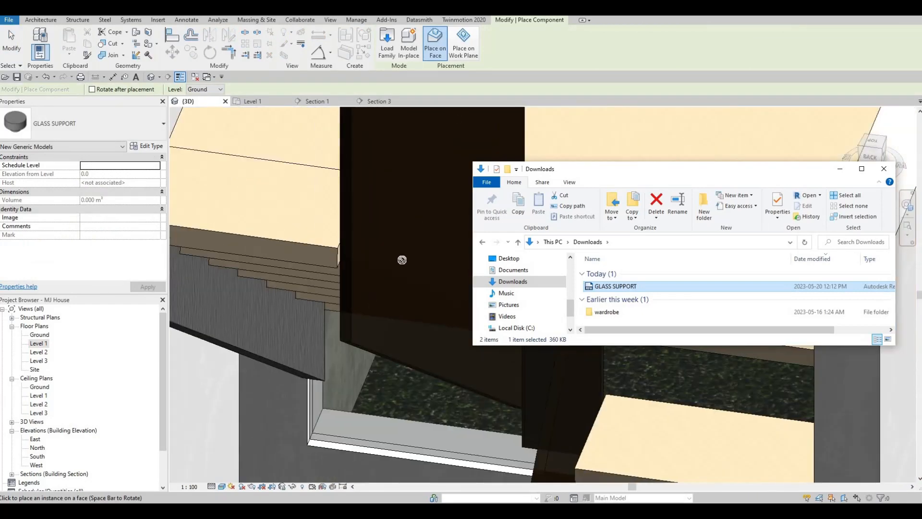
scroll(394, 261, down, 1)
mouse_move(447, 275)
middle_down()
mouse_move(371, 274)
mouse_move(313, 243)
mouse_move(290, 243)
mouse_move(477, 302)
mouse_move(369, 241)
mouse_move(433, 263)
middle_up()
shift+middle_drag(636, 312, 675, 321)
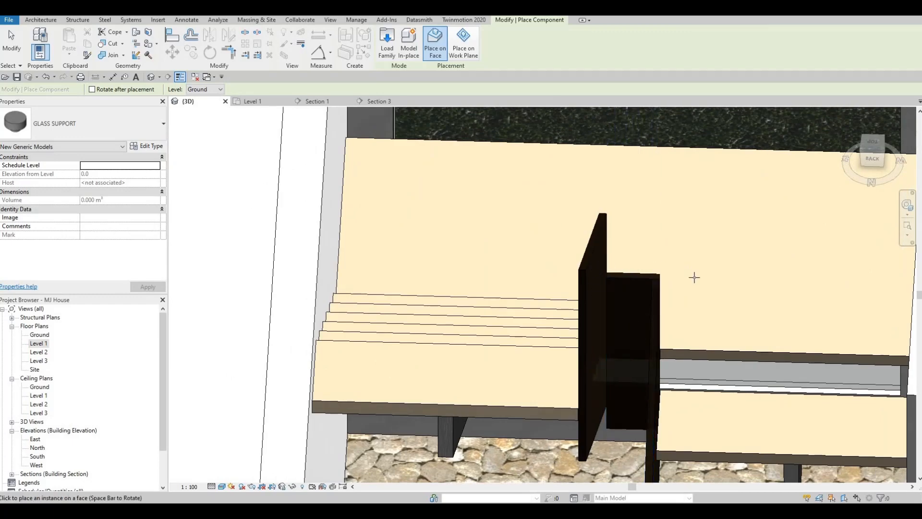
Try to place the glass support on a face of the stair's glass stringer in the 3D view
shift+middle_drag(455, 250, 269, 207)
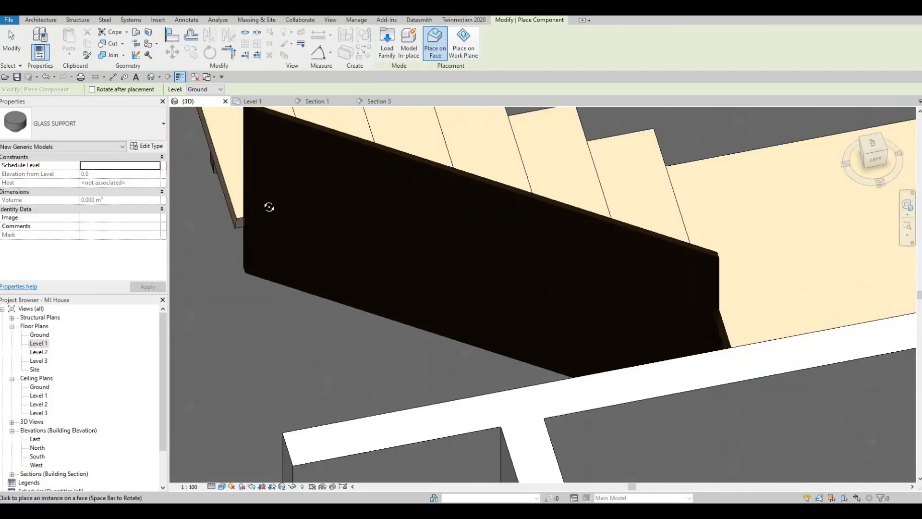
shift+middle_drag(342, 158, 406, 258)
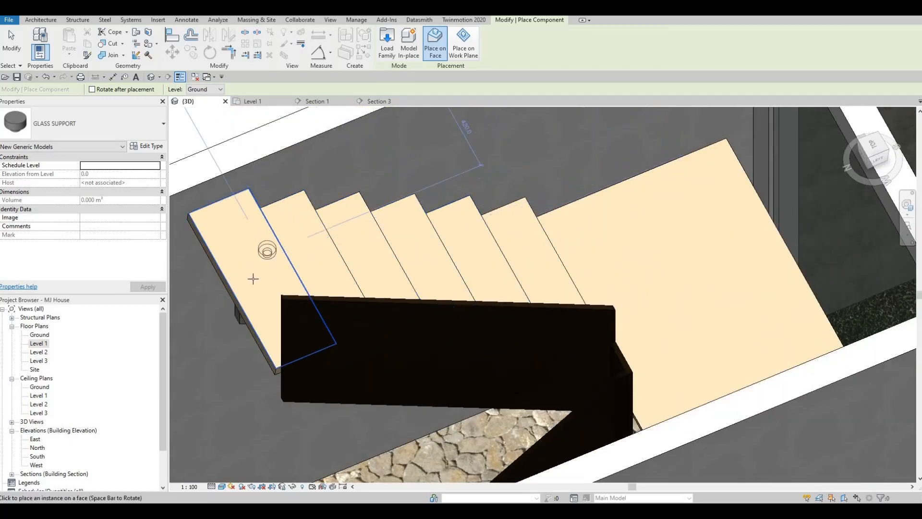
shift+middle_drag(449, 285, 673, 226)
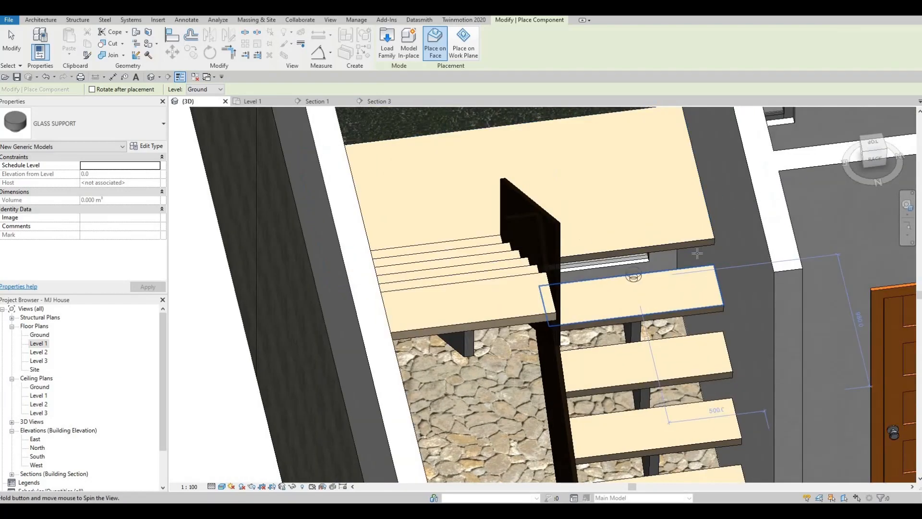
shift+middle_drag(634, 278, 613, 273)
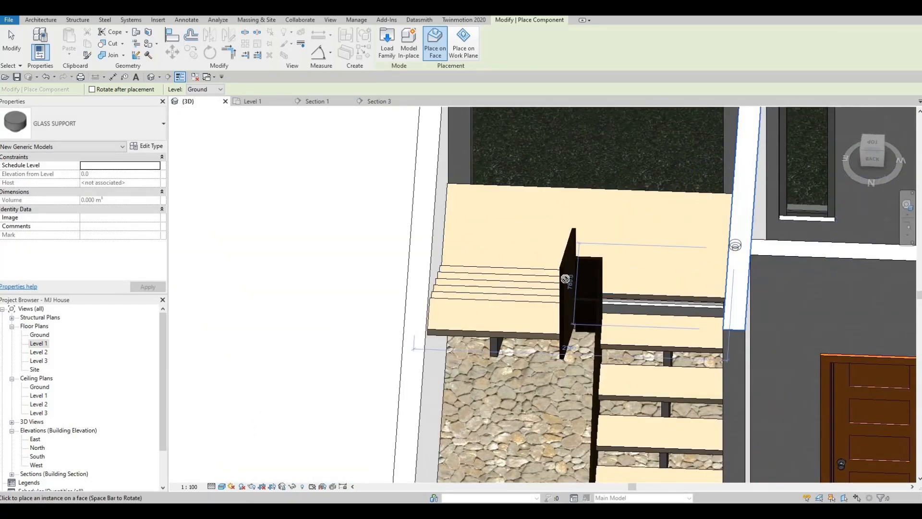
shift+middle_drag(478, 286, 473, 260)
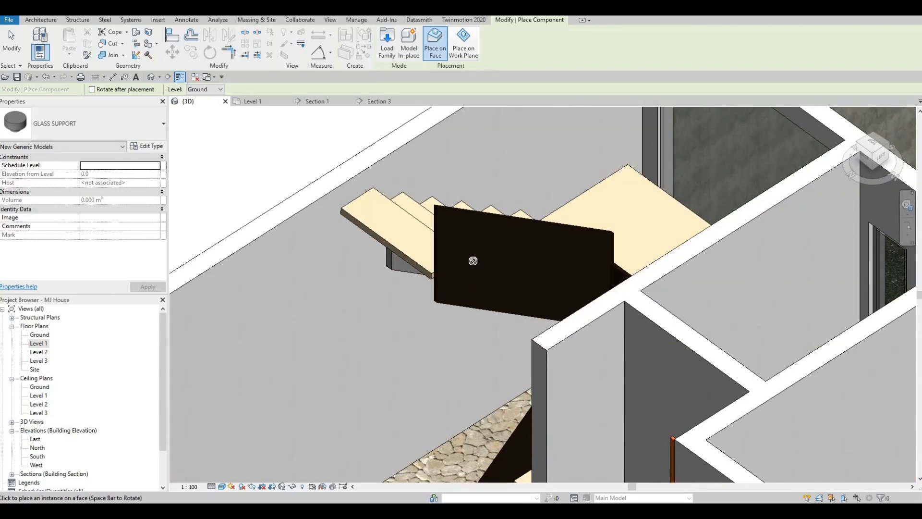
shift+middle_drag(500, 297, 612, 311)
key(Escape)
key(Escape)
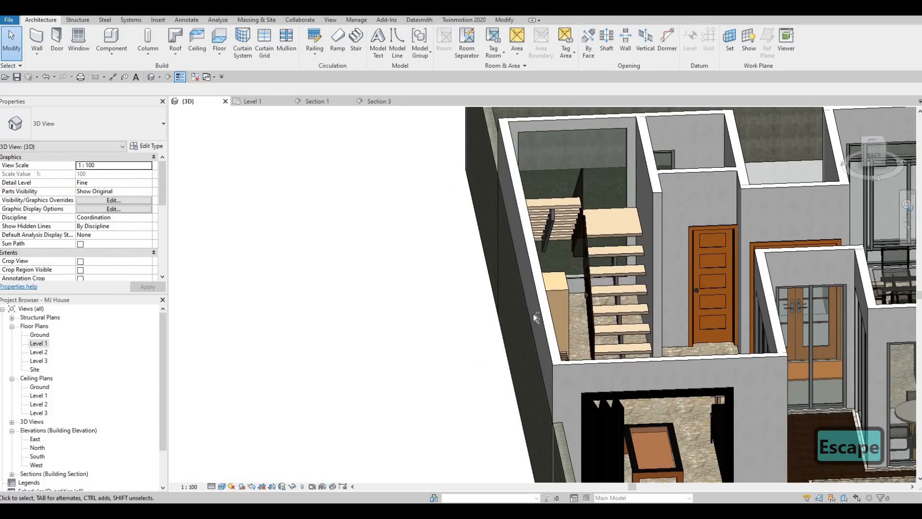
shift+middle_drag(533, 313, 402, 248)
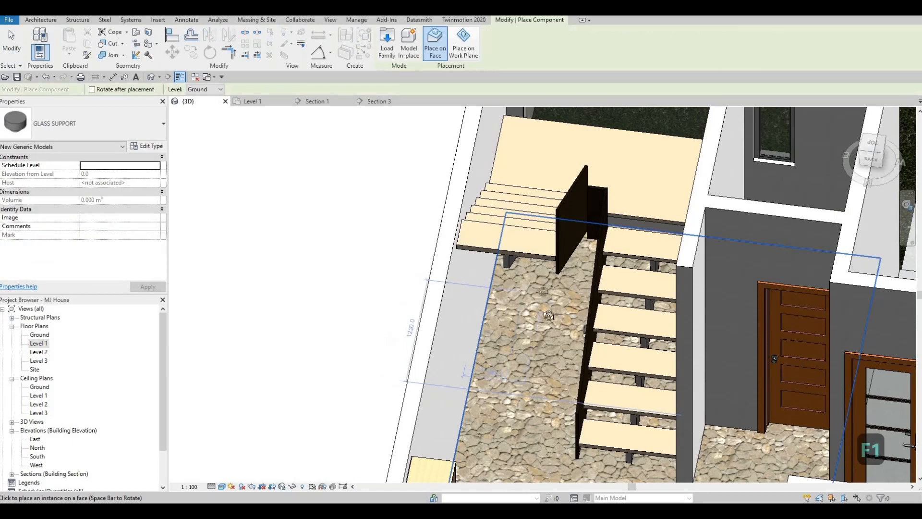
key(Escape)
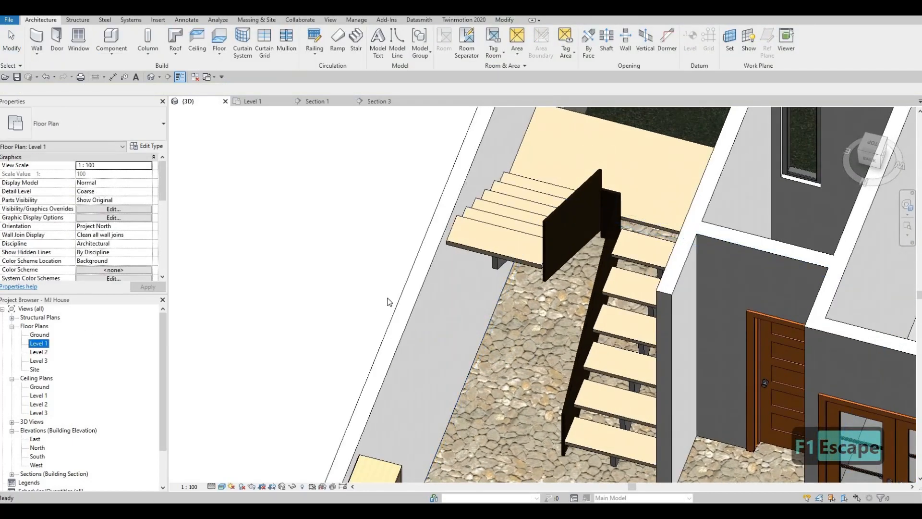
Go to the Level 1 plan and open Section 1, the section through the stair, at the lower flight
key(ctrl+Tab)
scroll(339, 296, down, 4)
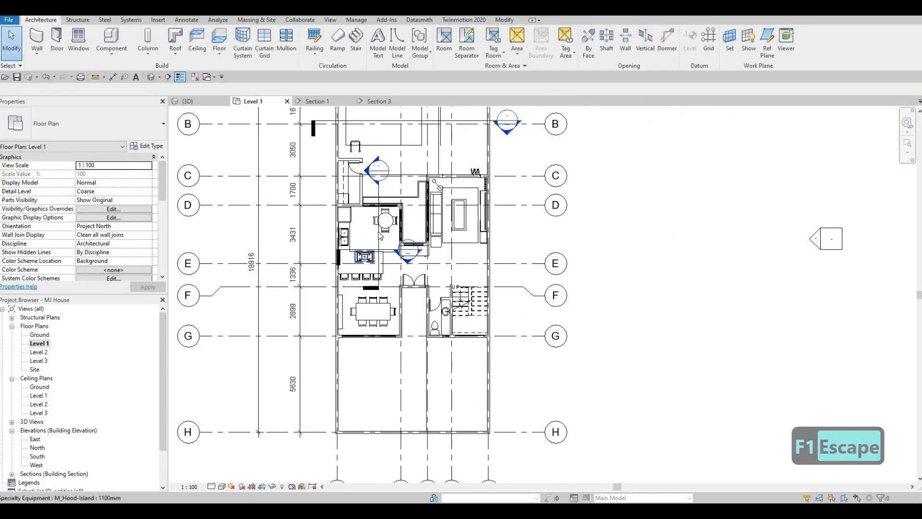
click(379, 235)
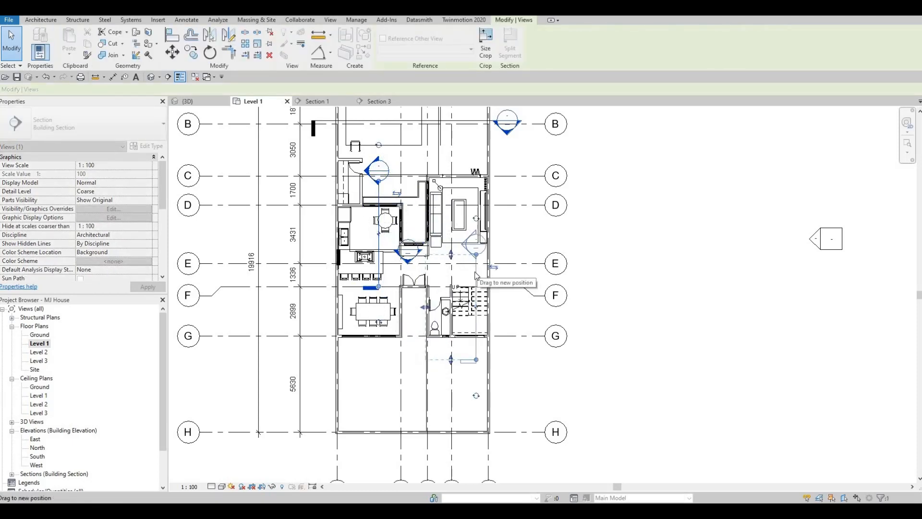
key(Escape)
key(Escape)
scroll(464, 247, up, 2)
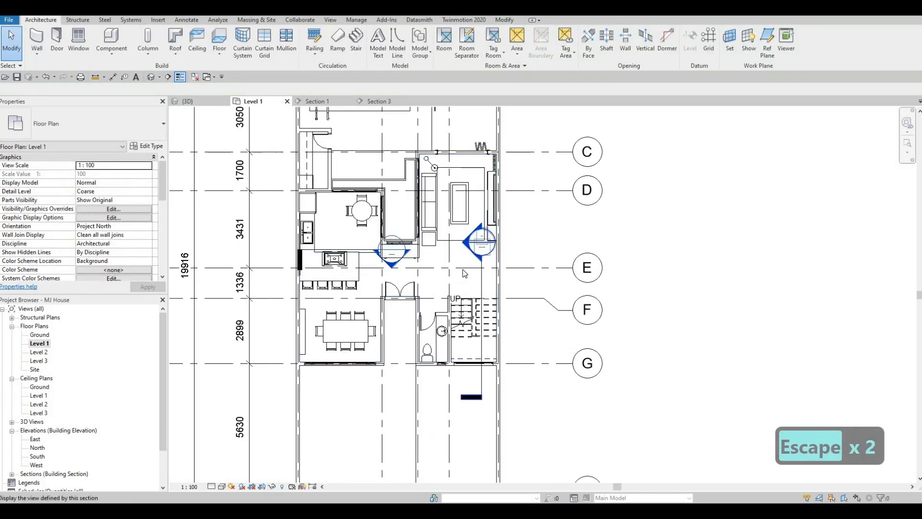
double_click(471, 248)
middle_drag(507, 274, 455, 272)
scroll(593, 356, down, 1)
middle_drag(592, 356, 443, 272)
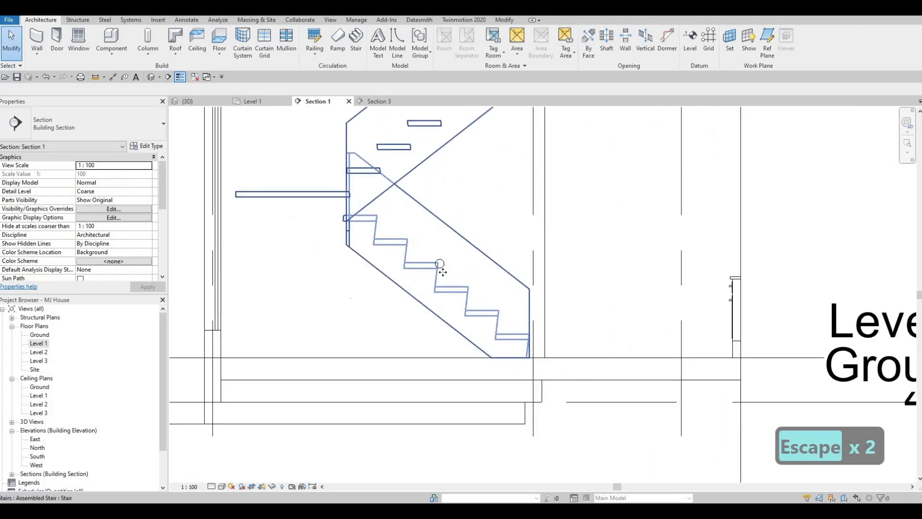
Set the visual style of the Section 1 view to Wireframe
click(444, 291)
scroll(441, 289, up, 2)
key(Escape)
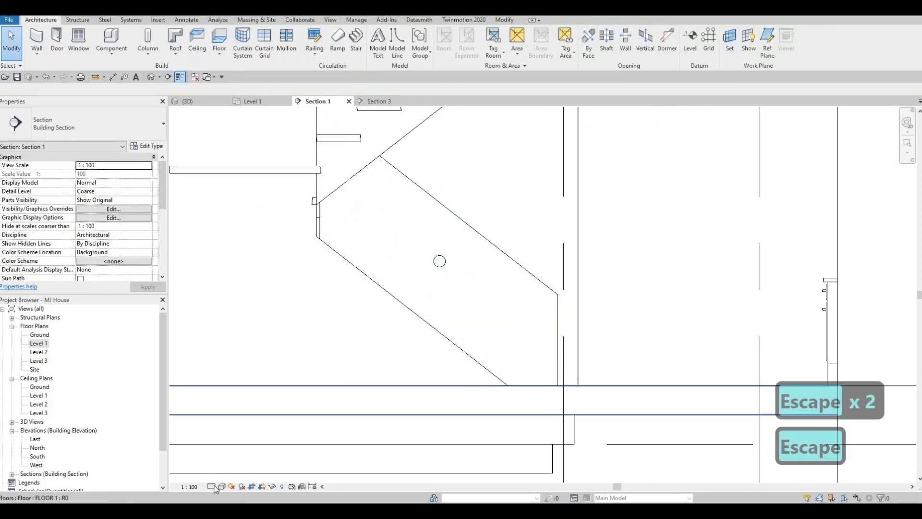
click(221, 486)
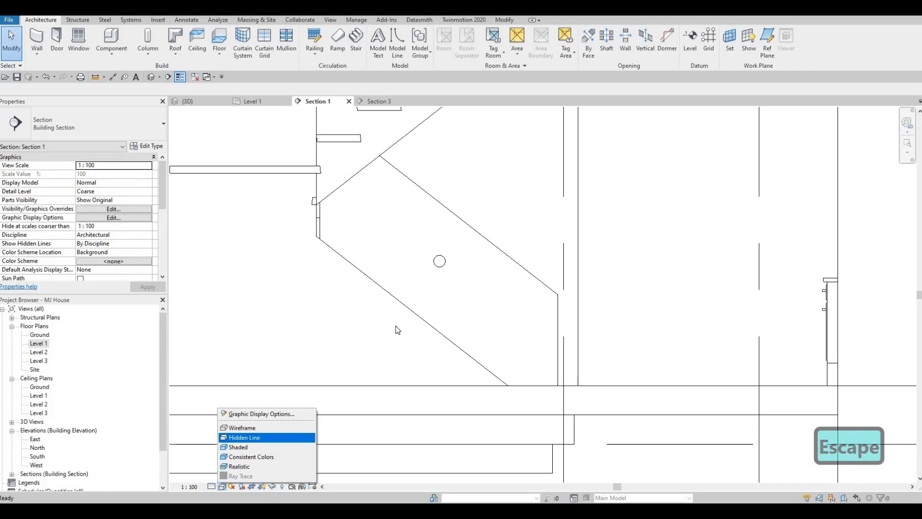
click(240, 429)
key(Escape)
Move the glass support down to the lowest tread of the lower flight and nudge it level with the tread, near its front edge
click(440, 262)
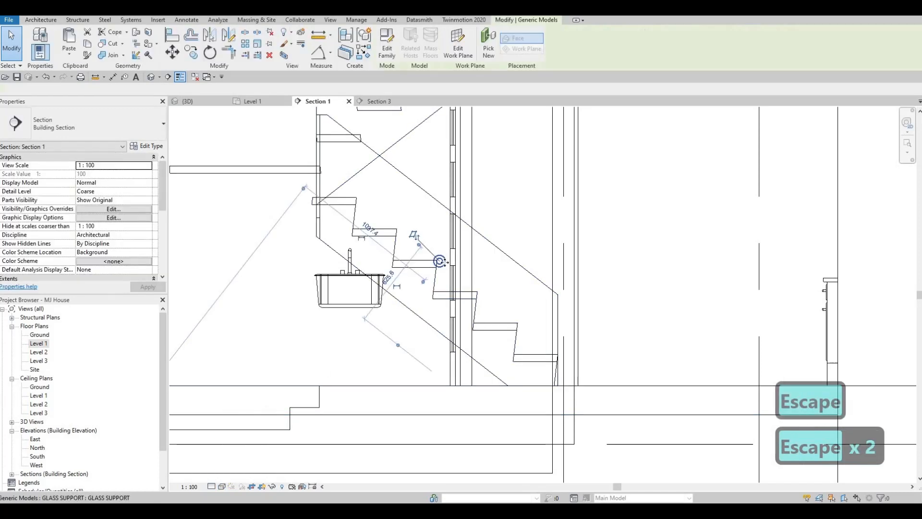
drag(525, 358, 549, 365)
scroll(550, 365, up, 3)
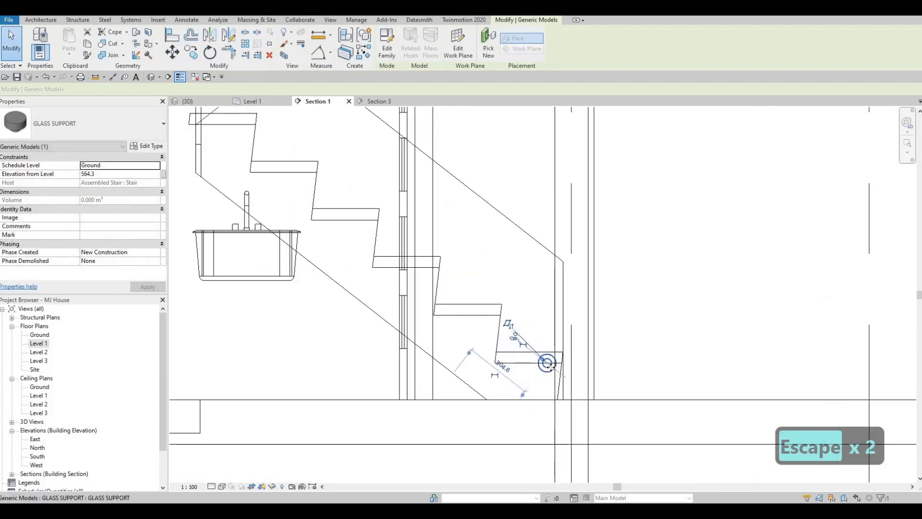
key(Up)
key(Up)
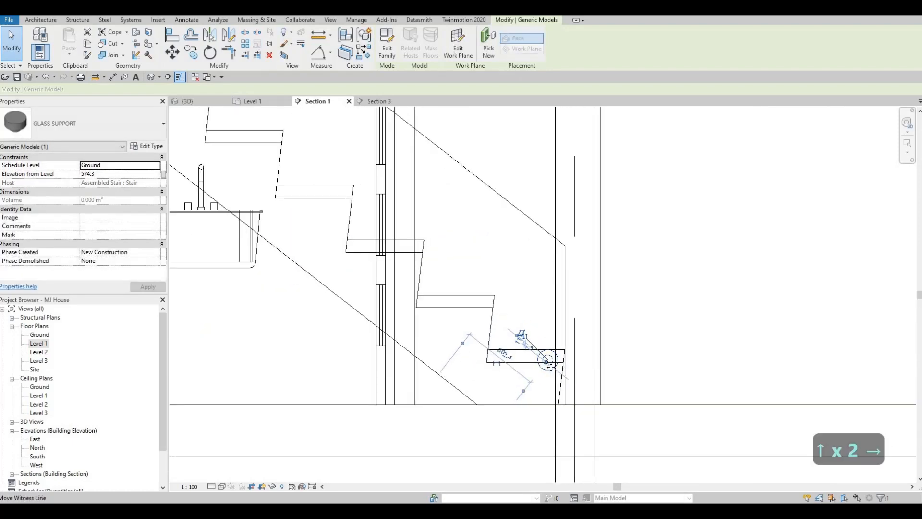
key(Right)
key(Up)
key(Up)
key(Up)
key(Escape)
key(Escape)
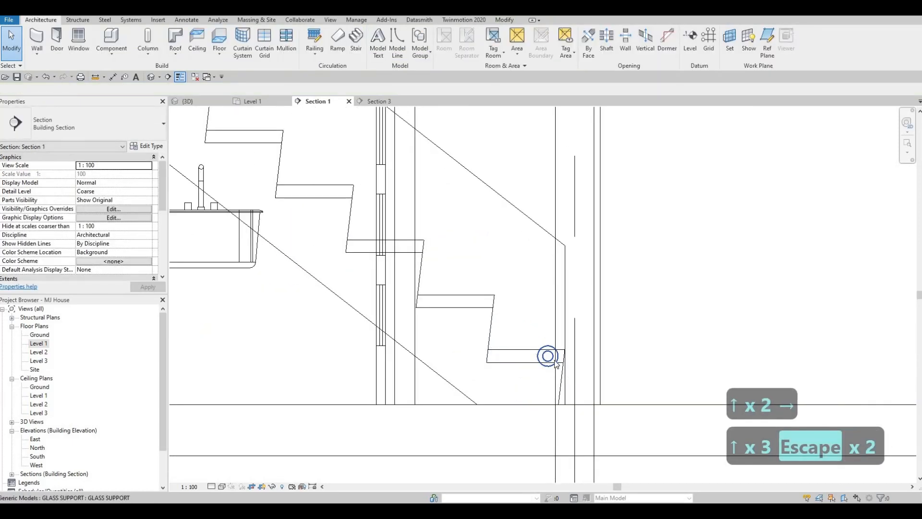
Copy the glass support 140 mm horizontally toward the back of the lowest tread
click(555, 363)
key(c)
key(o)
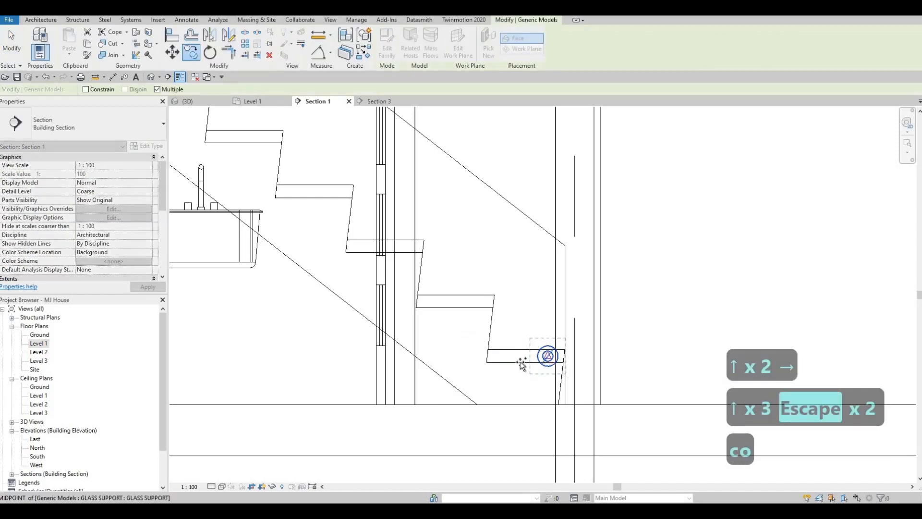
click(548, 356)
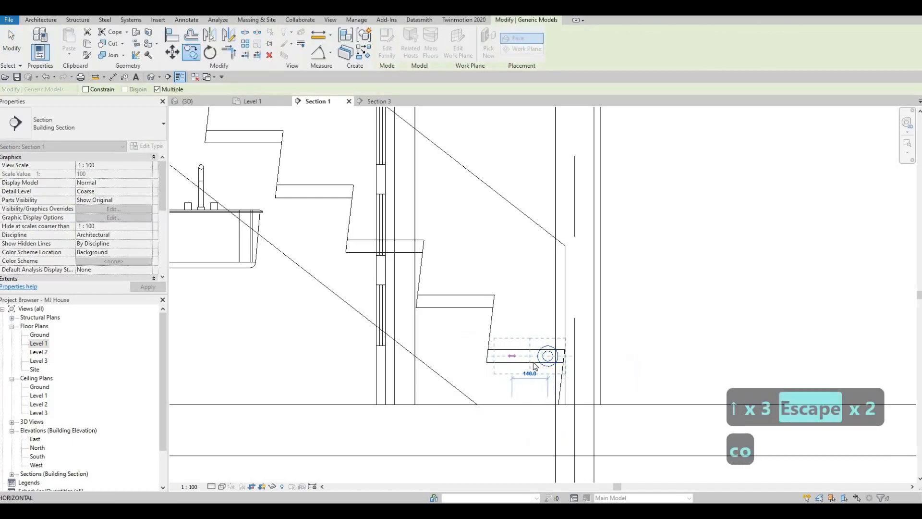
key(Escape)
key(Escape)
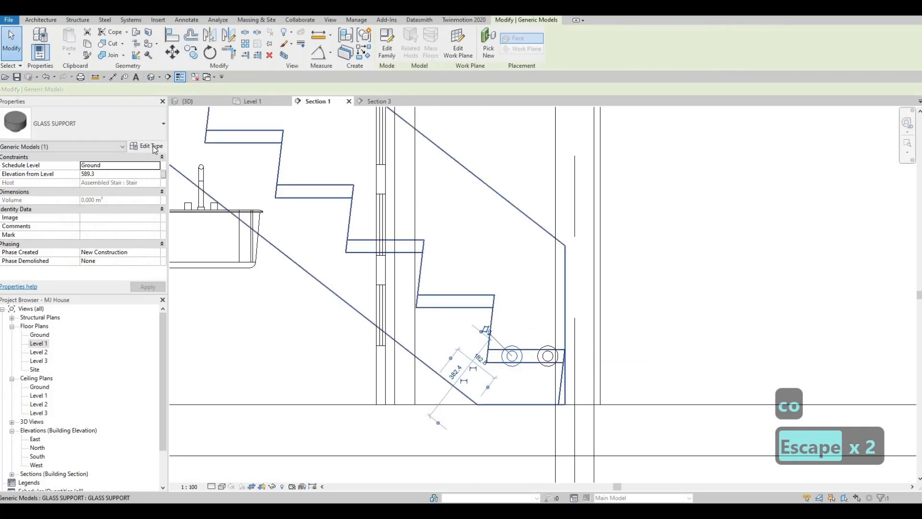
click(147, 146)
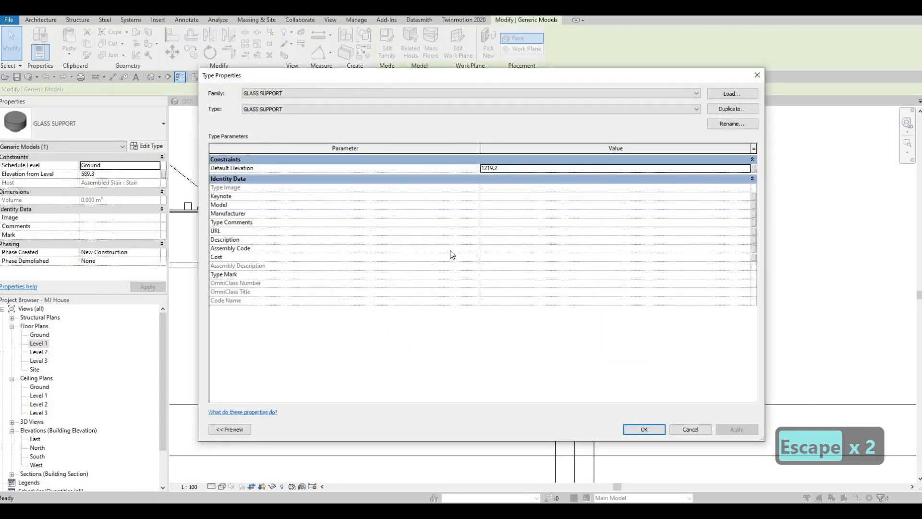
key(Escape)
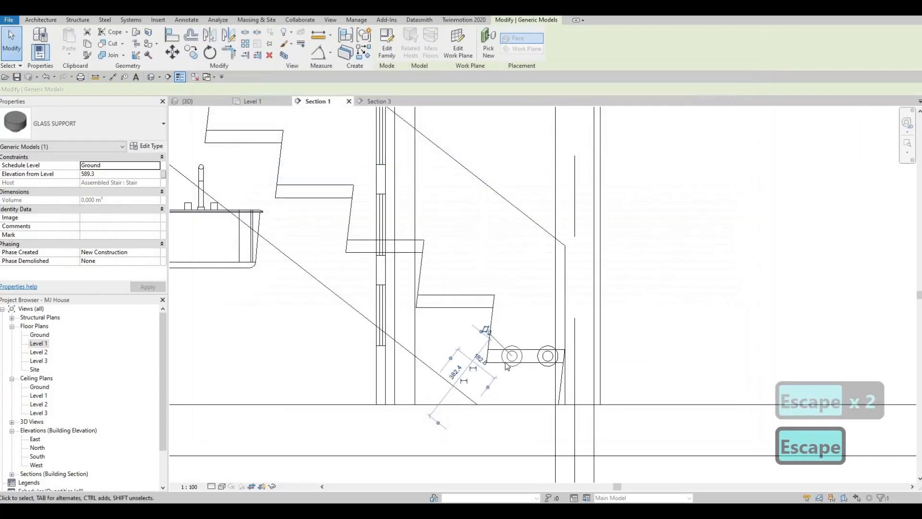
key(Escape)
ctrl+click(549, 357)
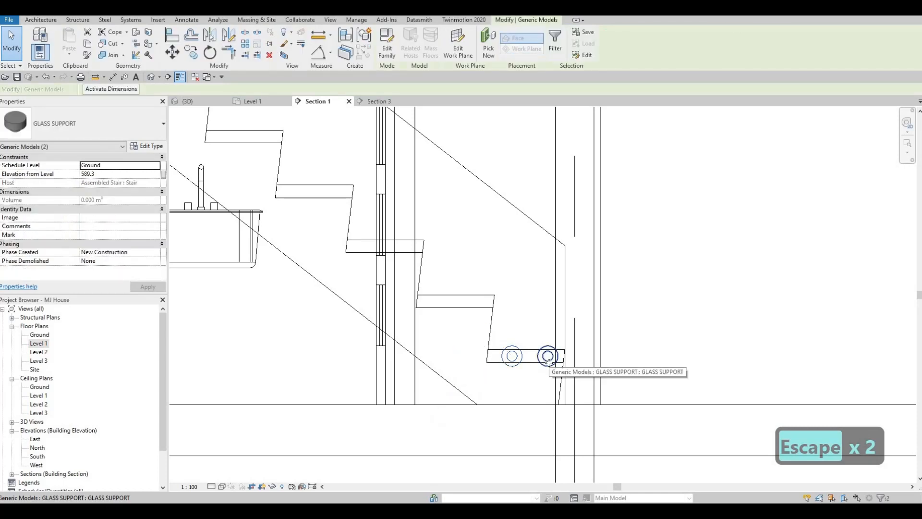
key(c)
key(p)
scroll(566, 348, up, 1)
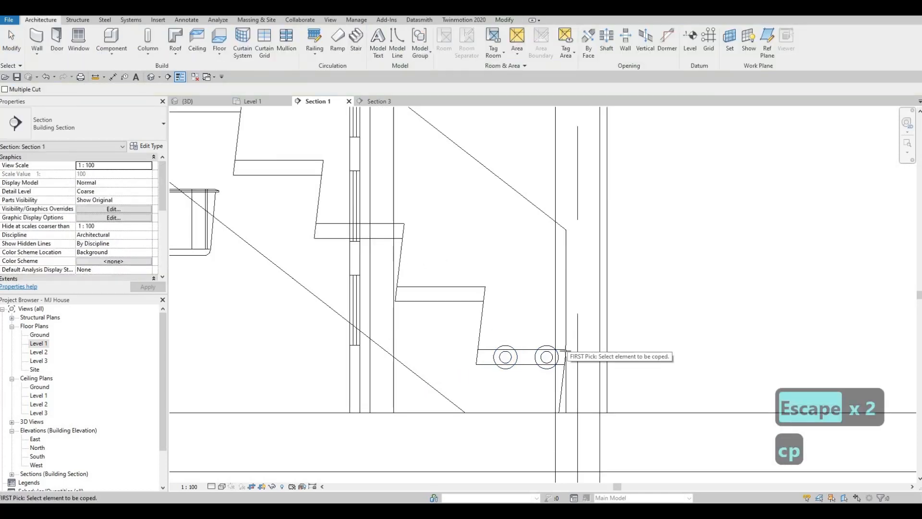
key(Escape)
key(Escape)
Copy the pair of glass supports from the lowest tread onto each of the five treads above it in the lower flight
click(510, 359)
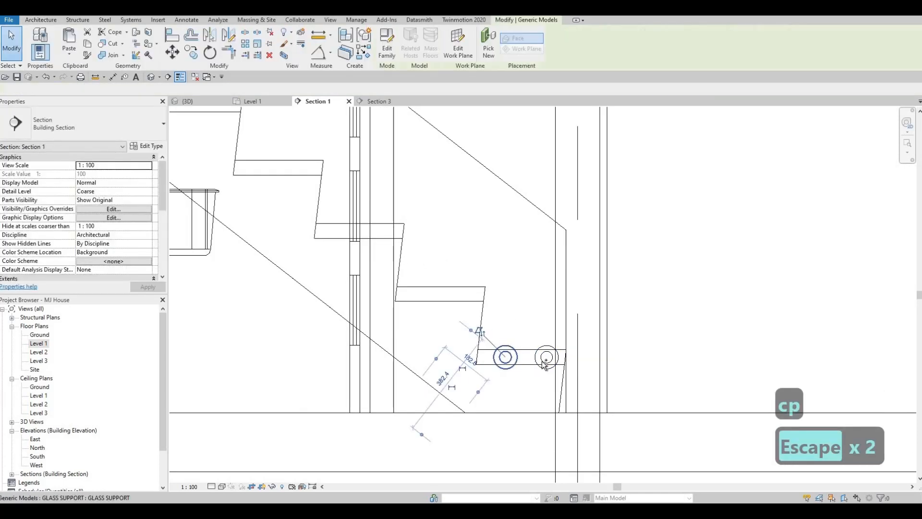
ctrl+click(542, 359)
key(c)
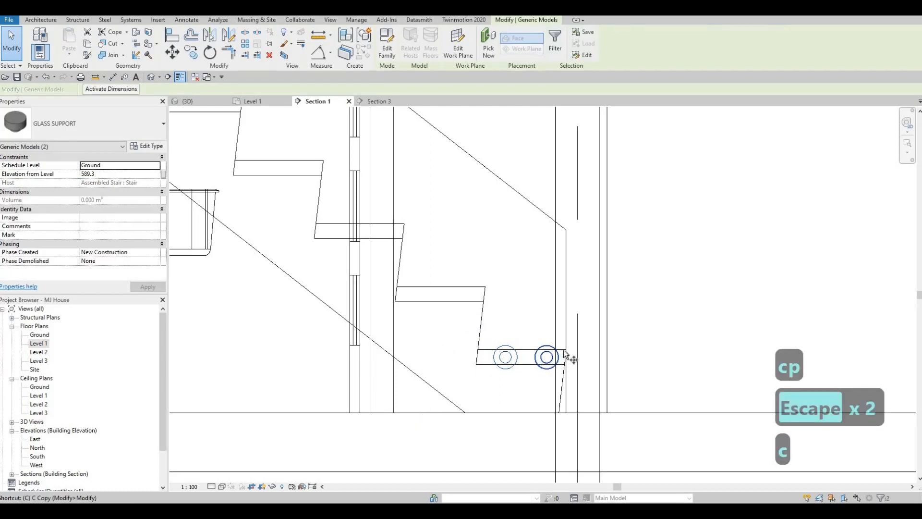
key(o)
click(485, 286)
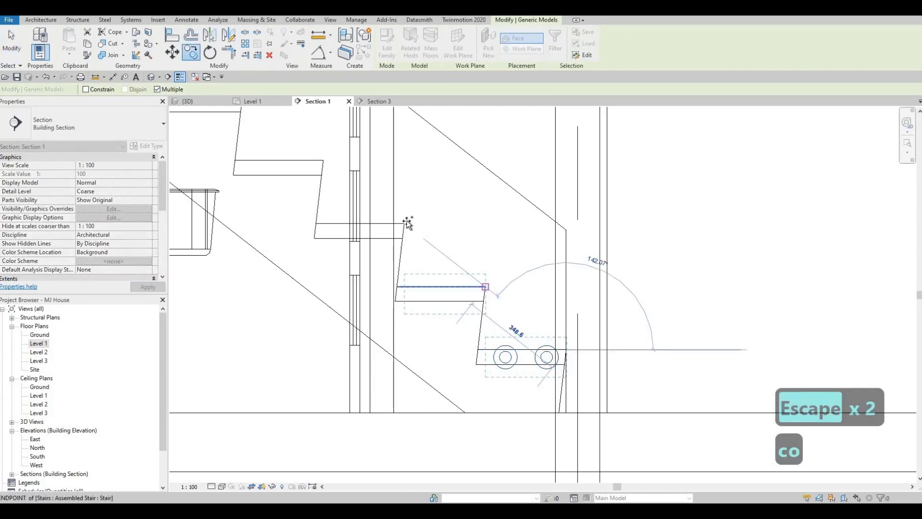
click(406, 223)
click(323, 161)
middle_drag(322, 161, 446, 233)
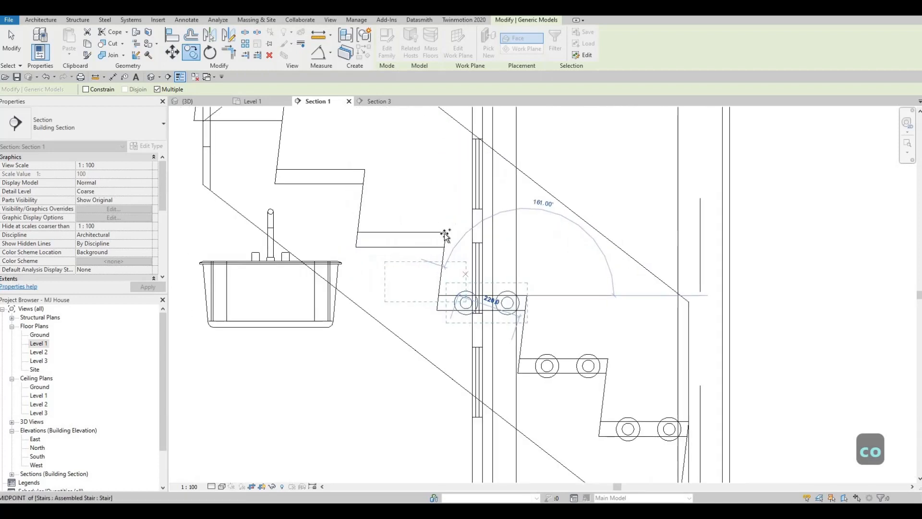
click(364, 170)
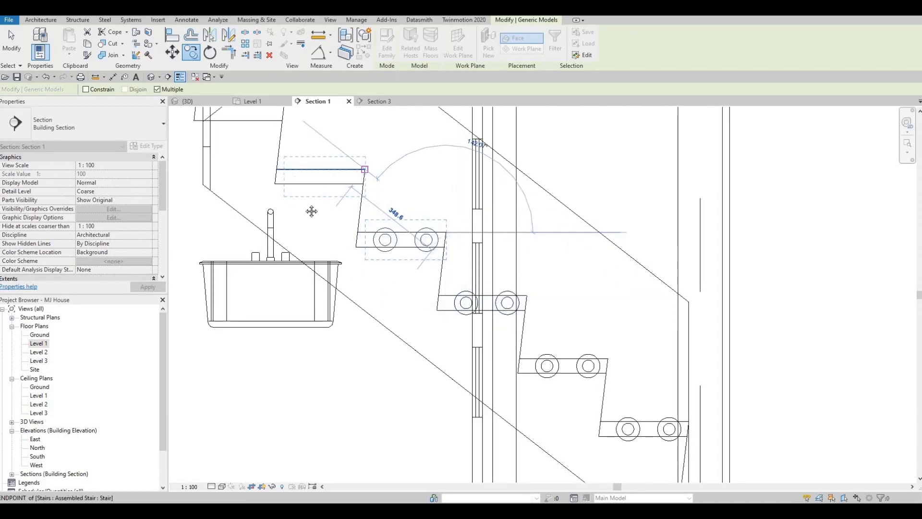
middle_drag(269, 161, 349, 249)
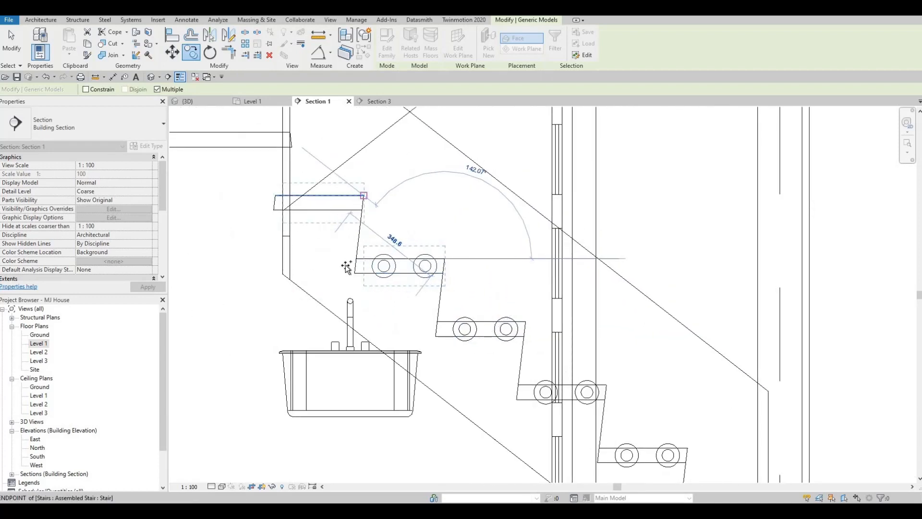
click(363, 196)
scroll(413, 308, down, 3)
middle_drag(433, 323, 419, 312)
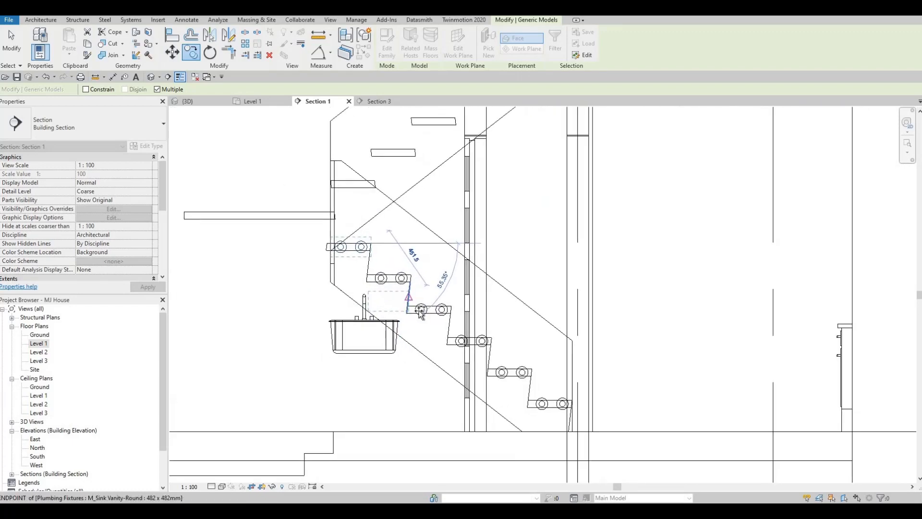
key(Escape)
key(Escape)
key(Escape)
scroll(456, 351, down, 1)
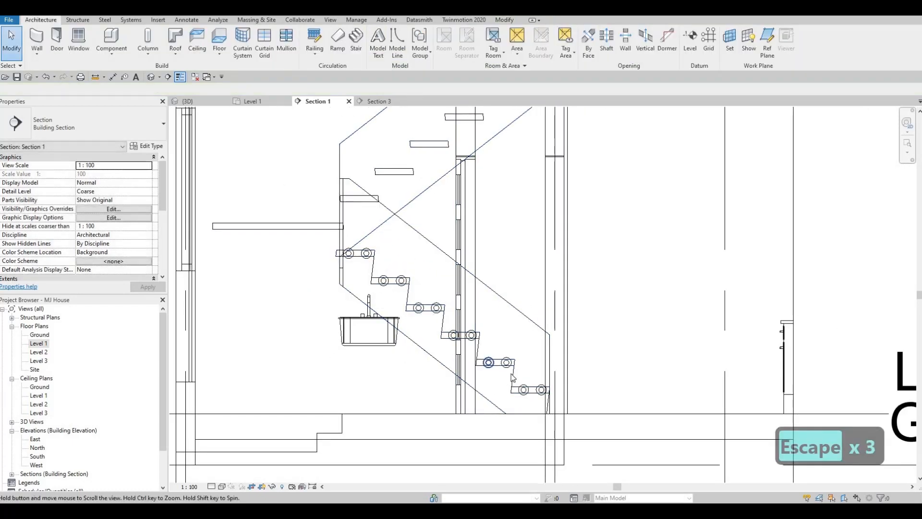
Try the M_C Shapes-Profile : C250X30 nosing profile on the stair's run type, and undo the change
click(330, 305)
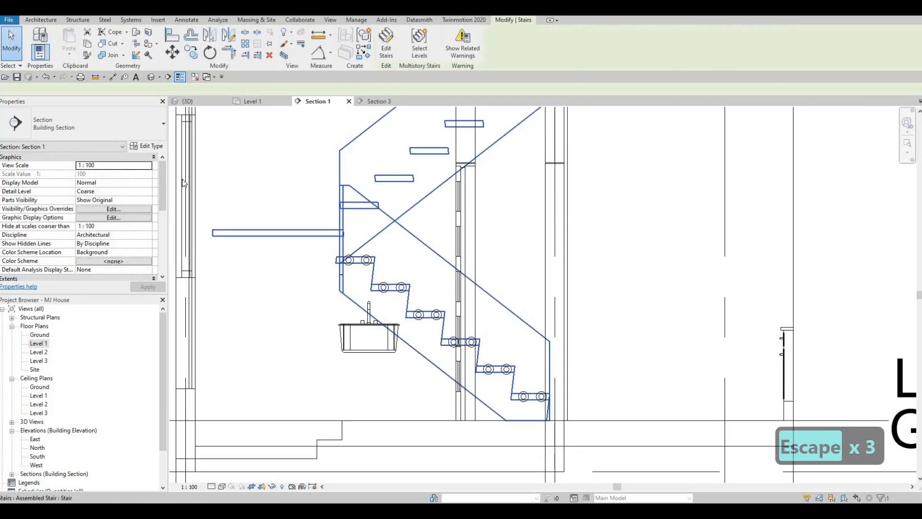
click(147, 147)
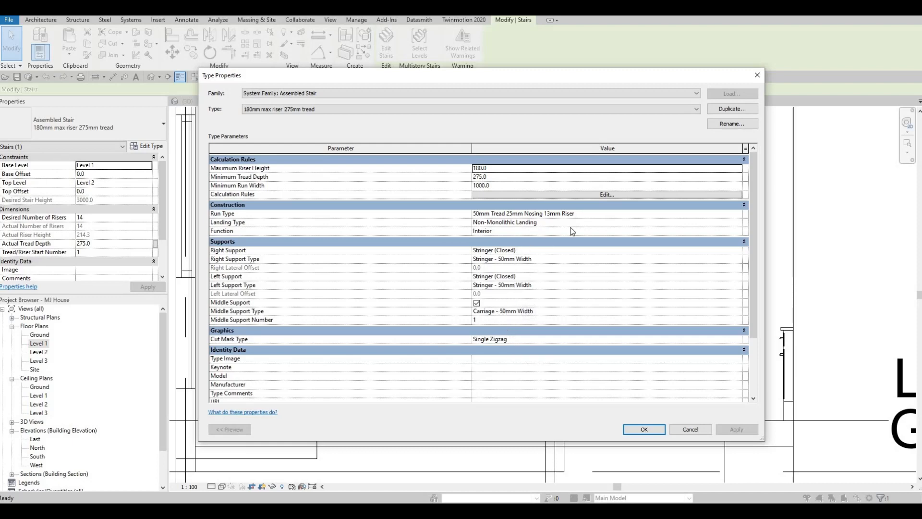
click(606, 215)
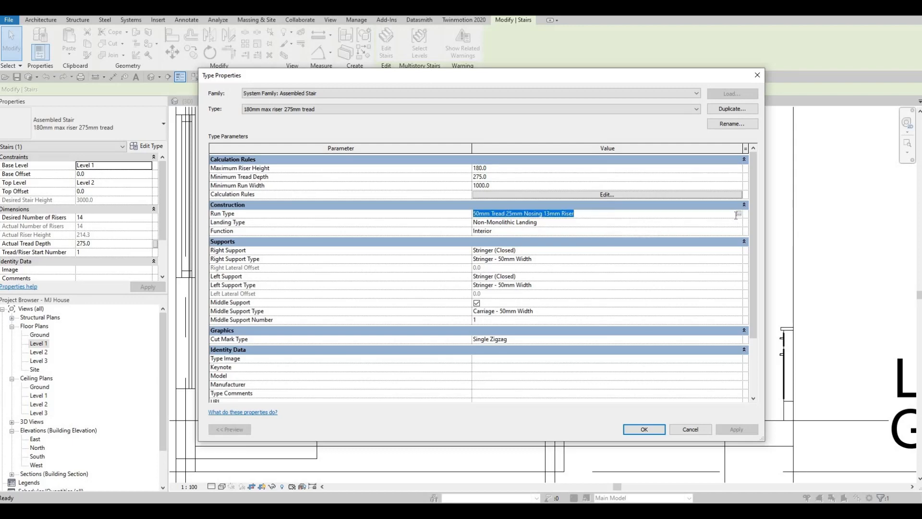
click(736, 215)
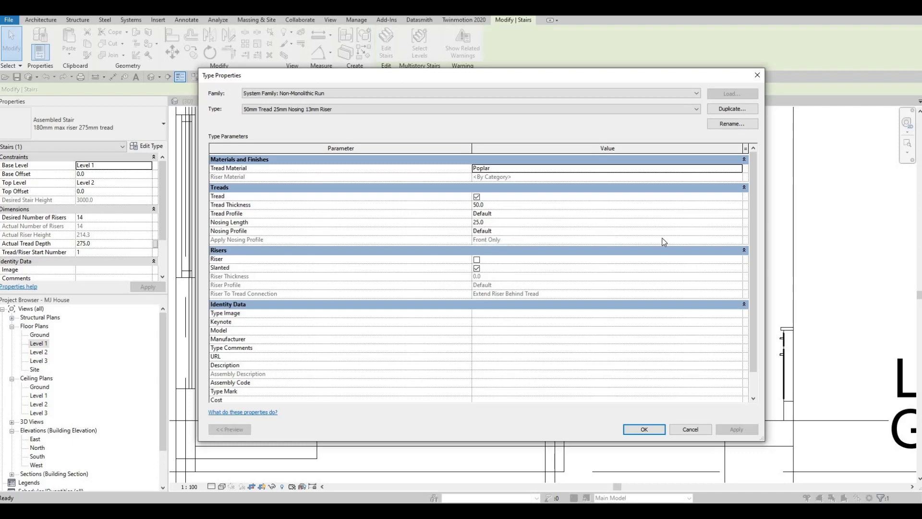
click(736, 231)
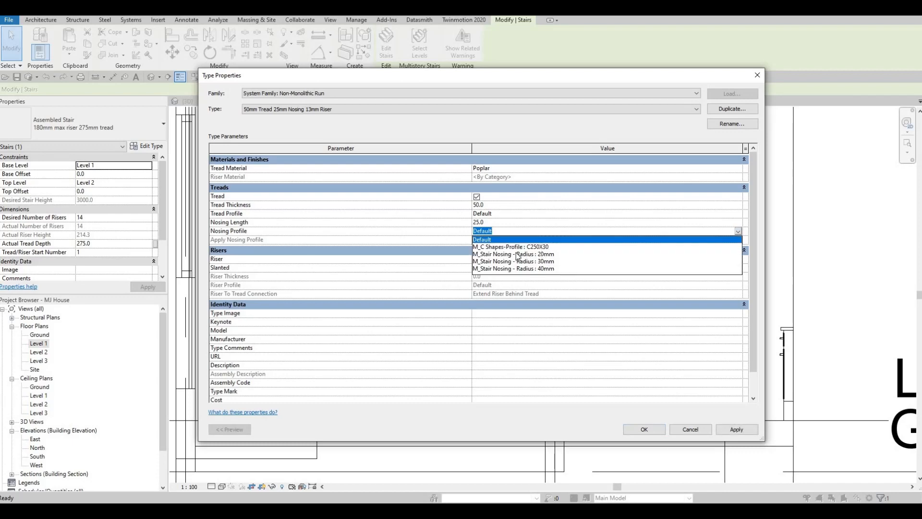
click(591, 247)
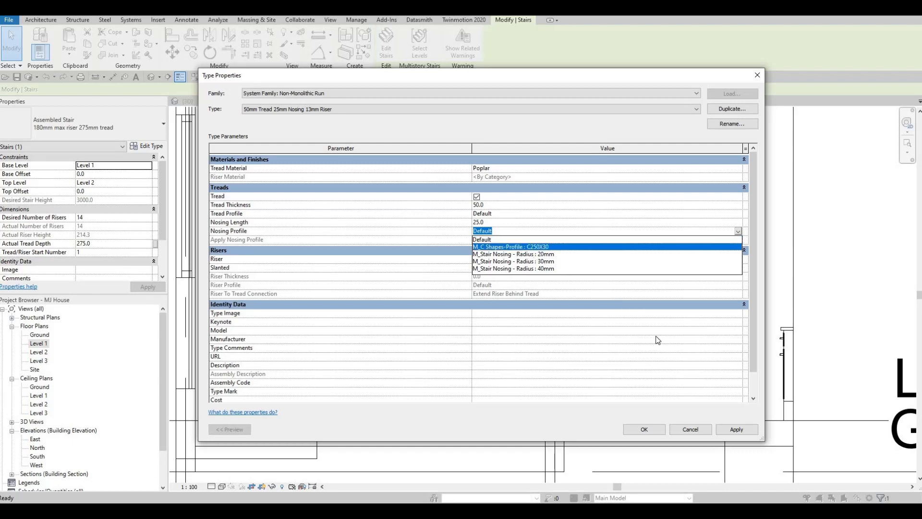
click(644, 429)
click(652, 428)
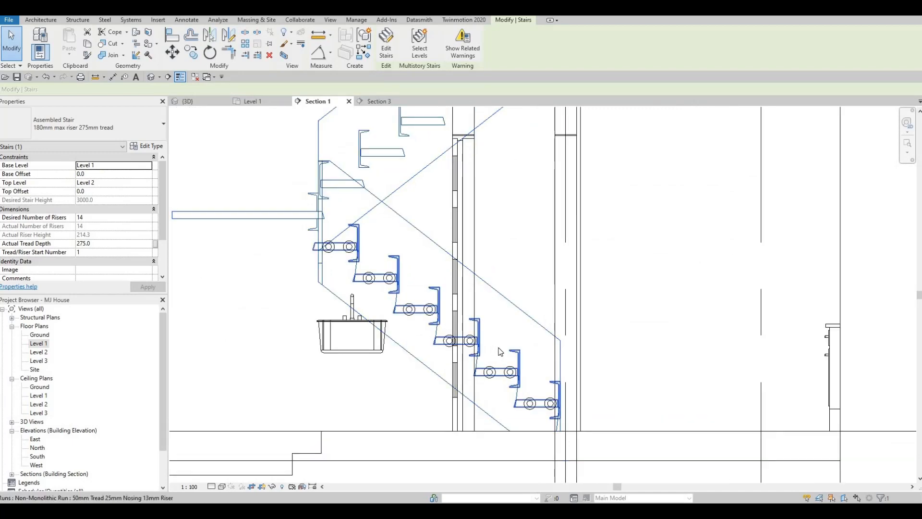
key(ctrl+z)
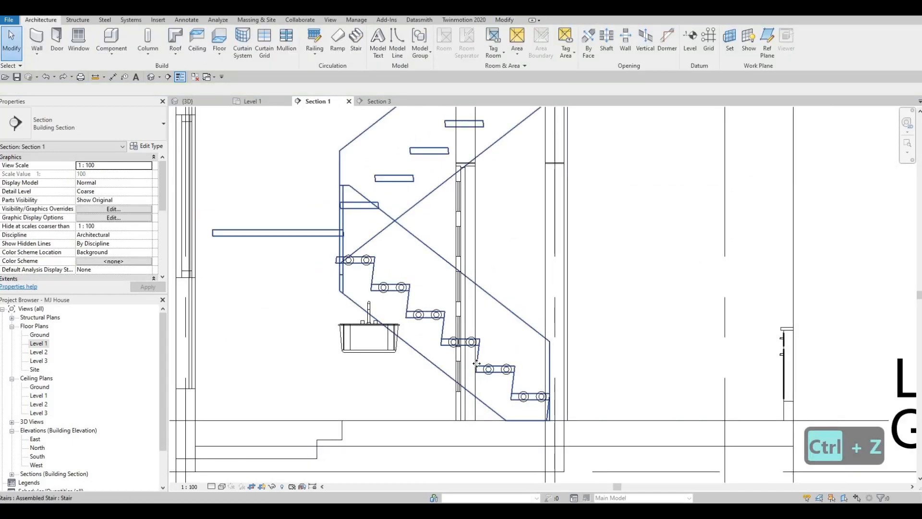
Turn off slanted risers in the stair's 50mm Tread 25mm Nosing 13mm Riser run type
click(477, 363)
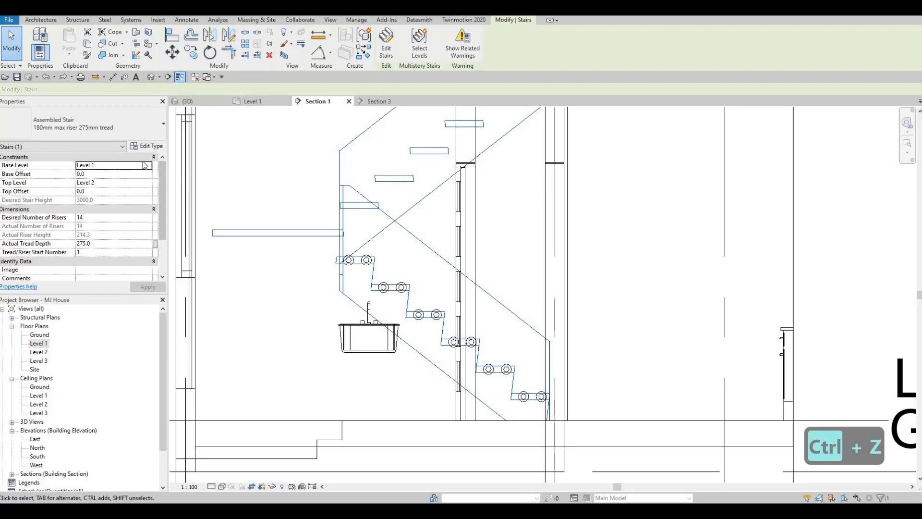
scroll(135, 194, down, 2)
scroll(136, 194, up, 2)
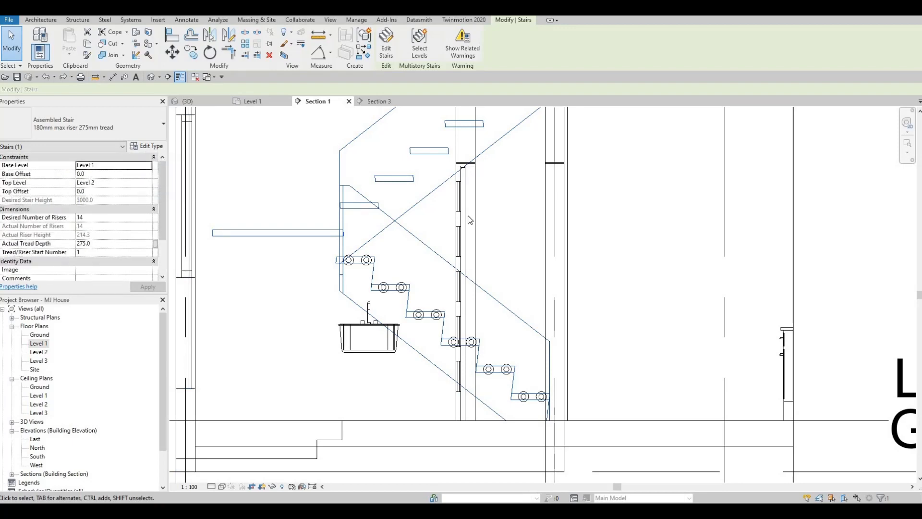
click(145, 146)
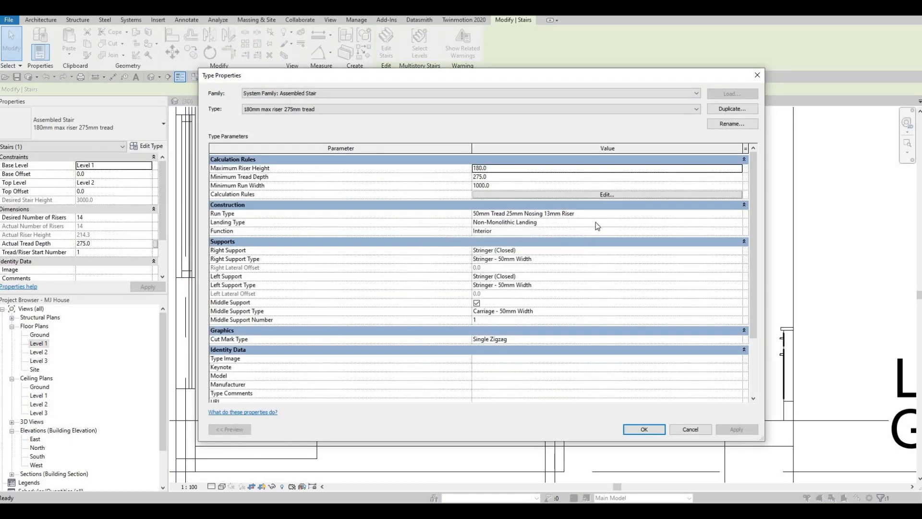
click(717, 225)
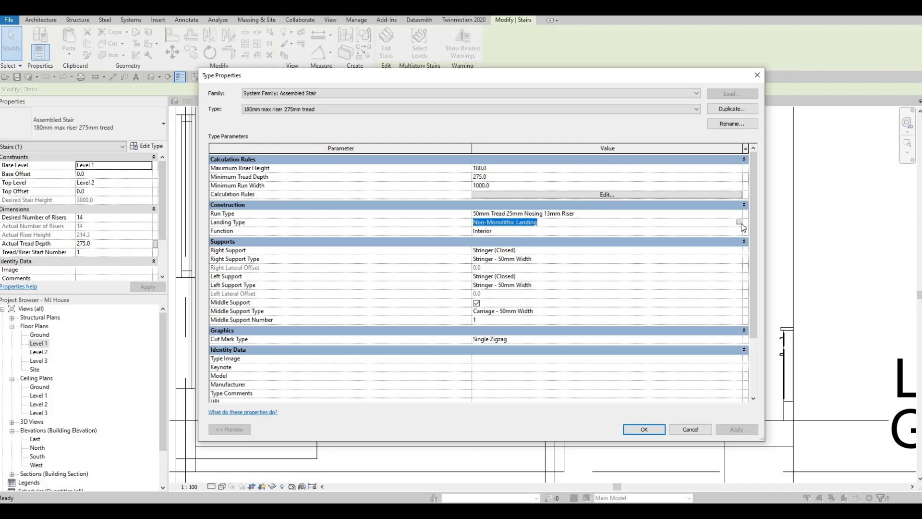
click(740, 224)
key(Escape)
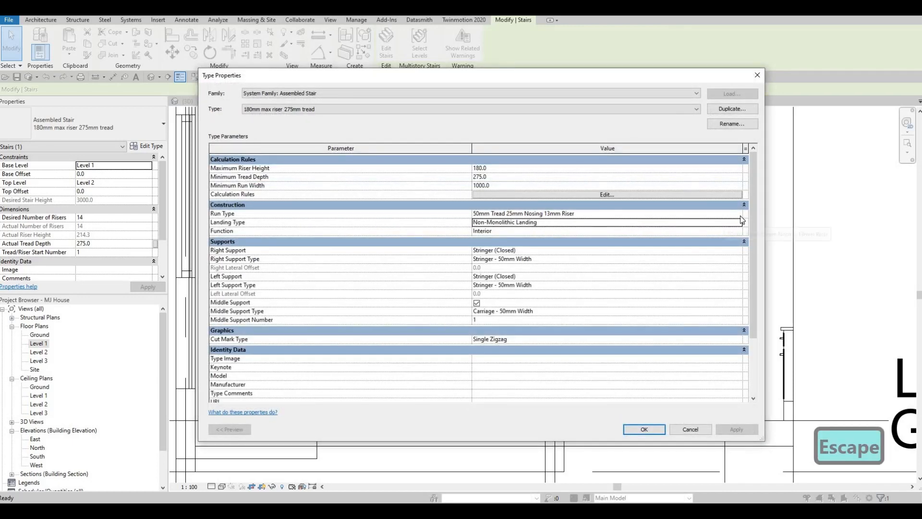
click(739, 215)
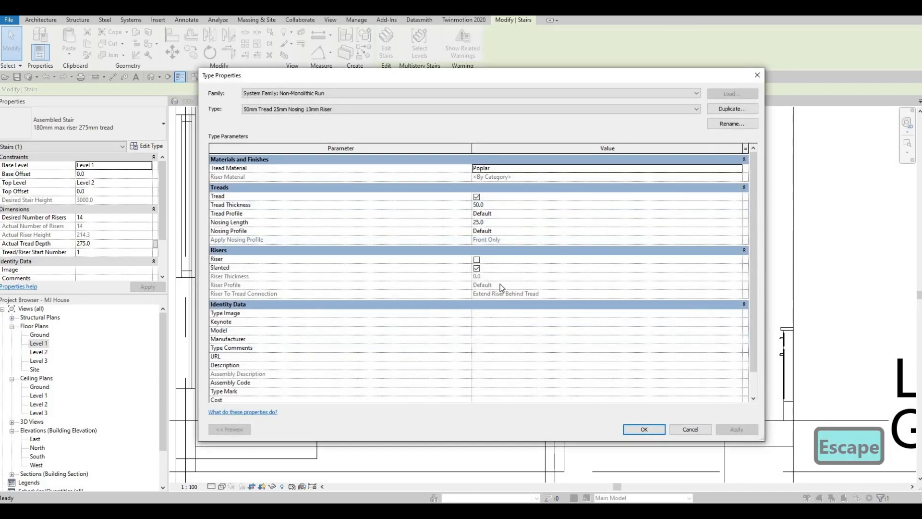
key(F1)
key(F1)
click(476, 269)
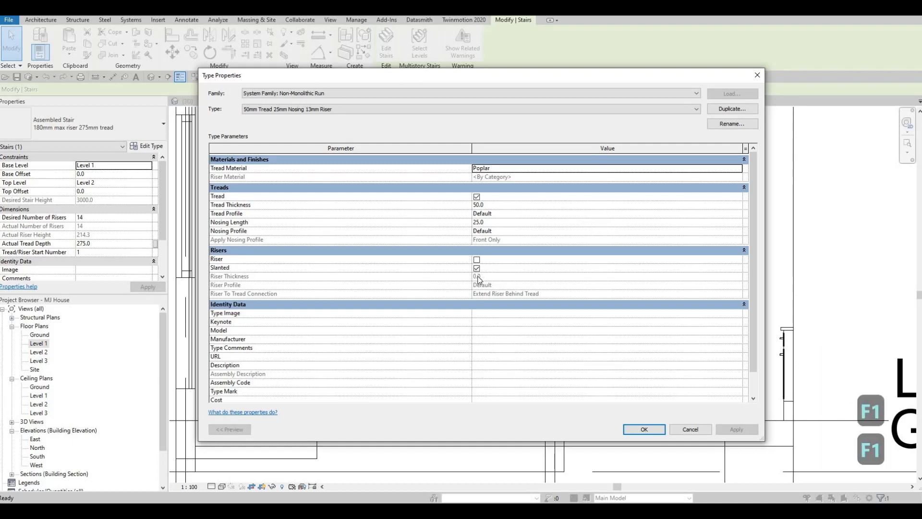
click(649, 430)
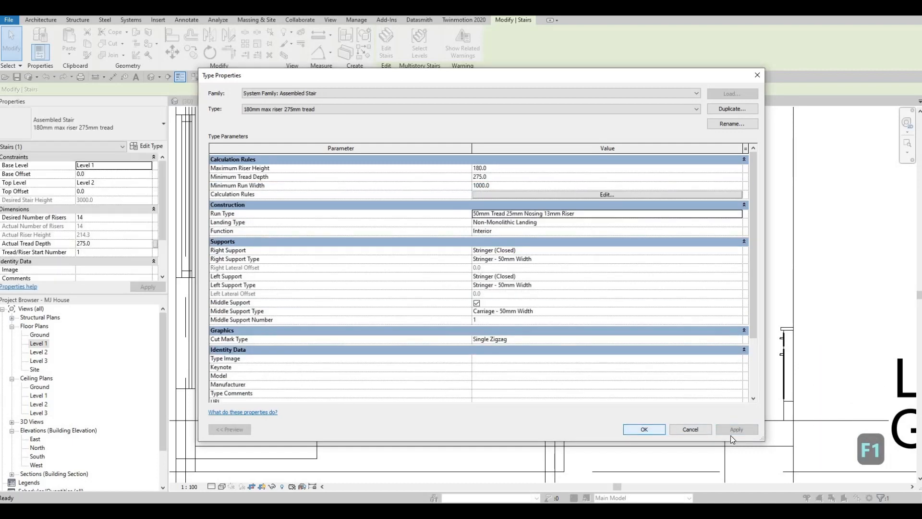
click(644, 429)
scroll(442, 290, up, 4)
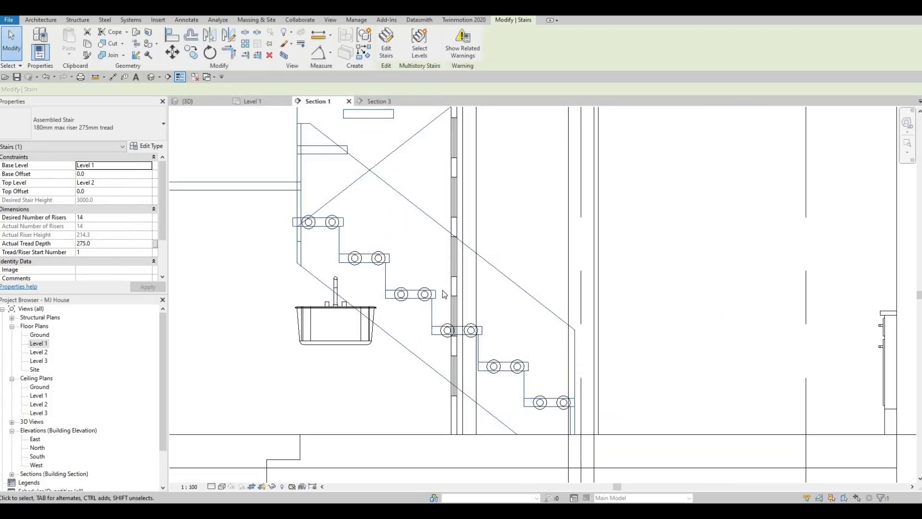
scroll(445, 280, down, 2)
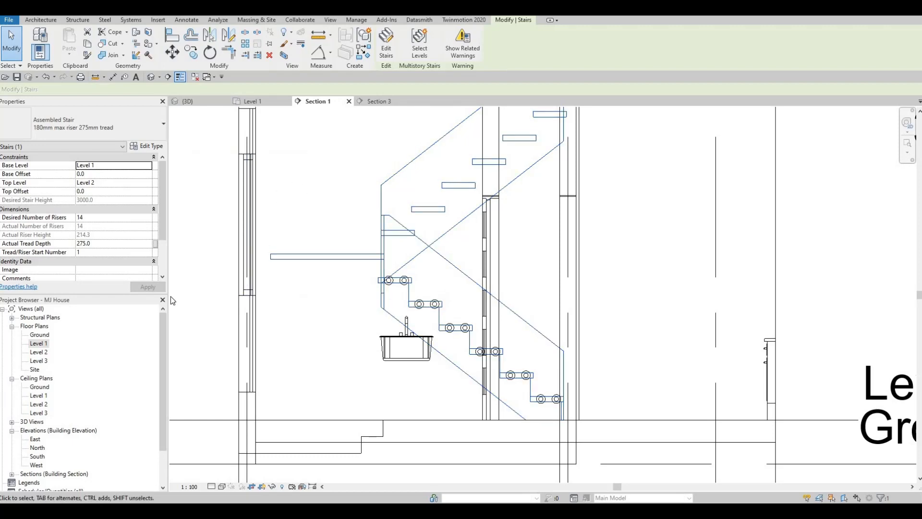
In the Level 1 plan, flip Section 1 to look toward the upper flight and shift its line over the lower flight
double_click(42, 346)
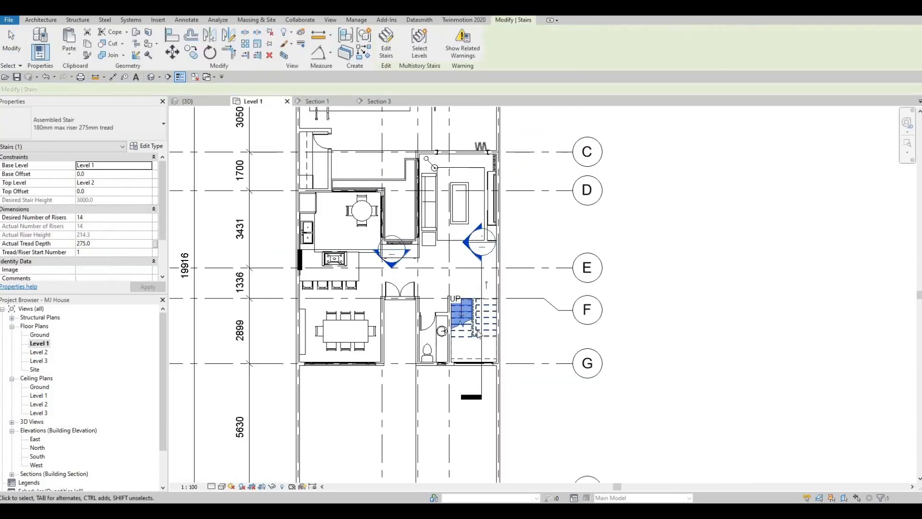
scroll(504, 297, up, 3)
key(Escape)
key(Escape)
click(503, 295)
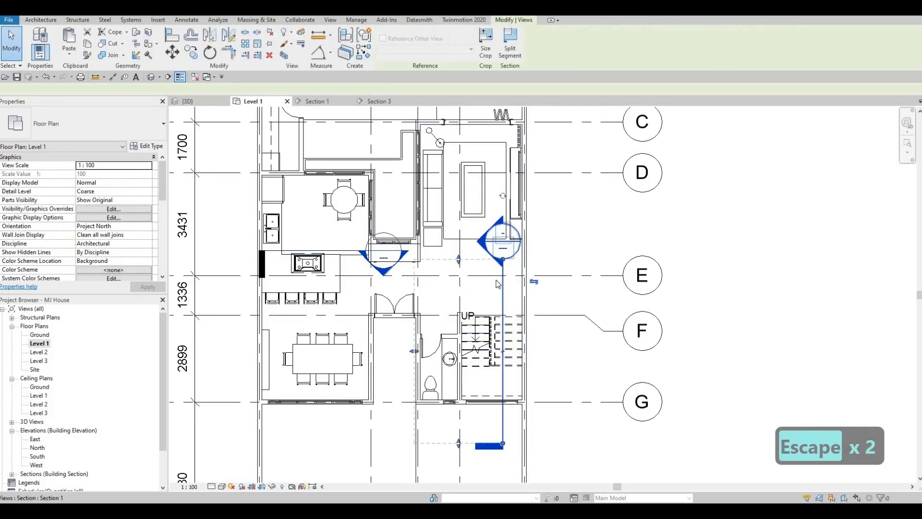
scroll(504, 298, up, 1)
click(541, 279)
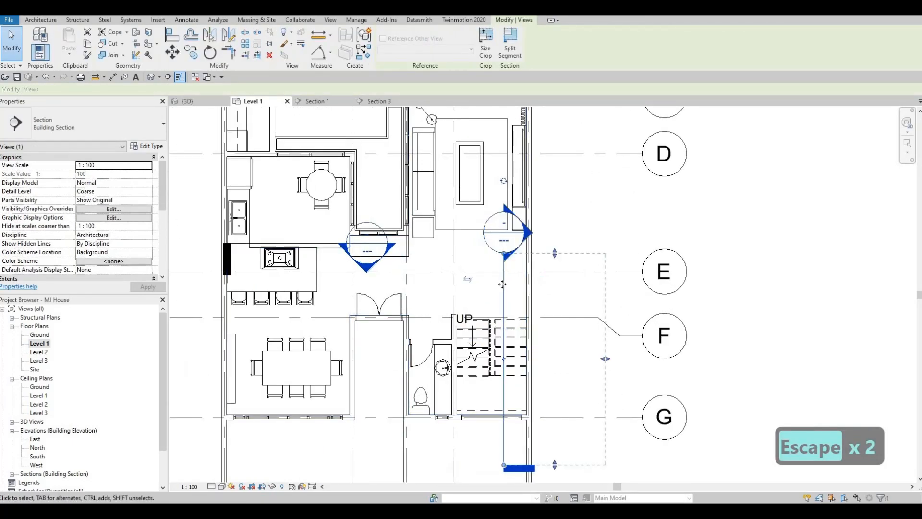
scroll(503, 285, up, 1)
drag(481, 287, 481, 293)
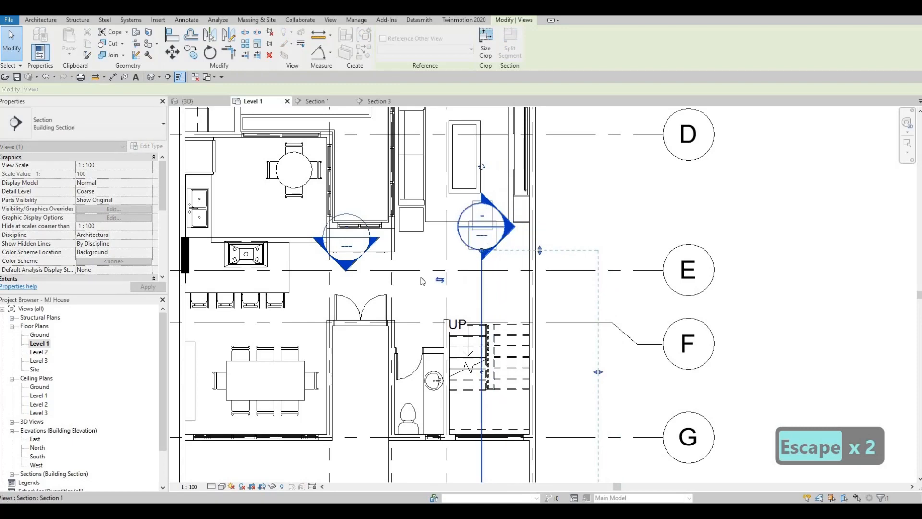
key(Escape)
key(Escape)
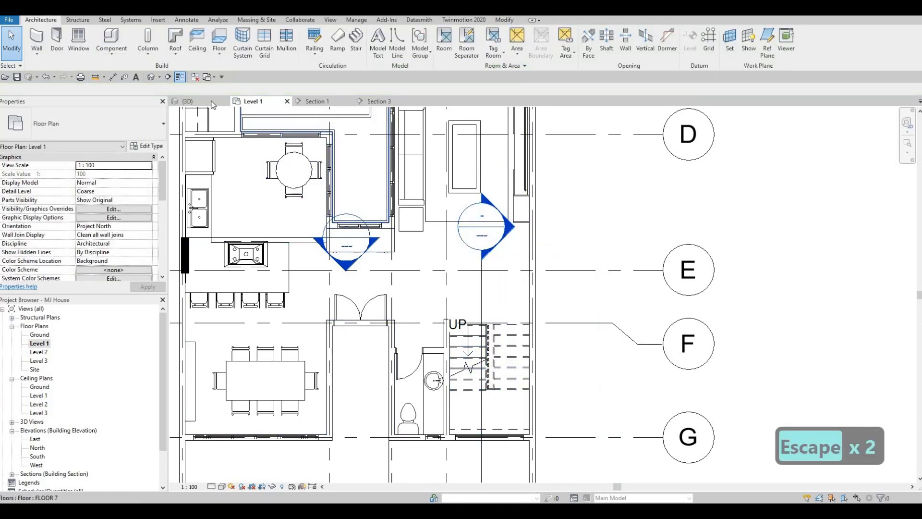
key(ctrl+Tab)
scroll(432, 284, up, 5)
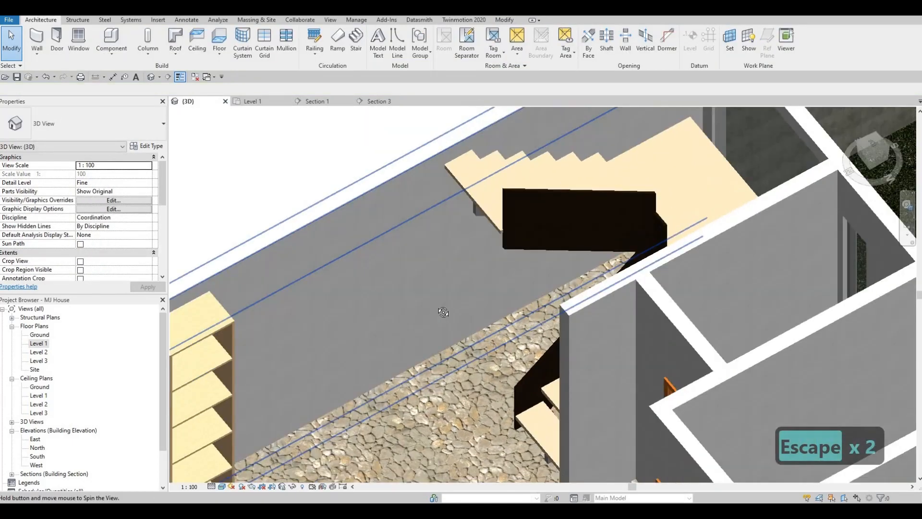
shift+middle_drag(430, 228, 482, 271)
key(Escape)
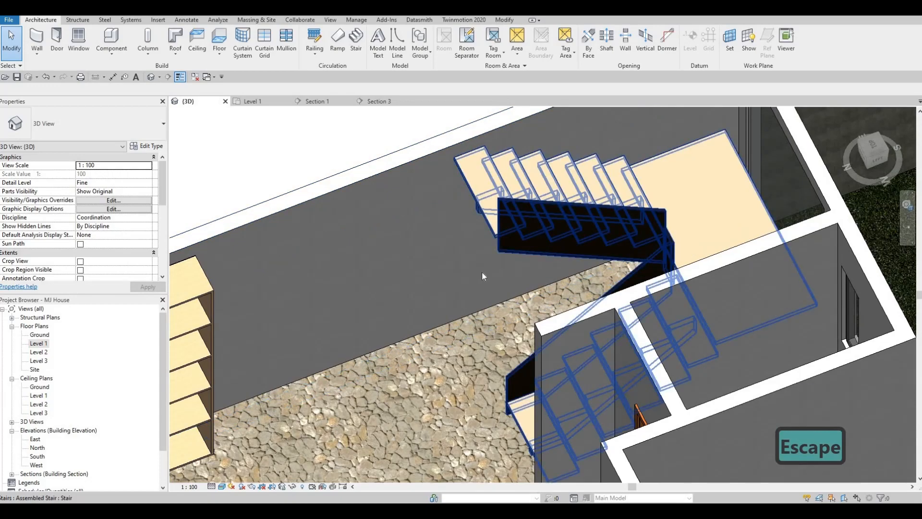
key(c)
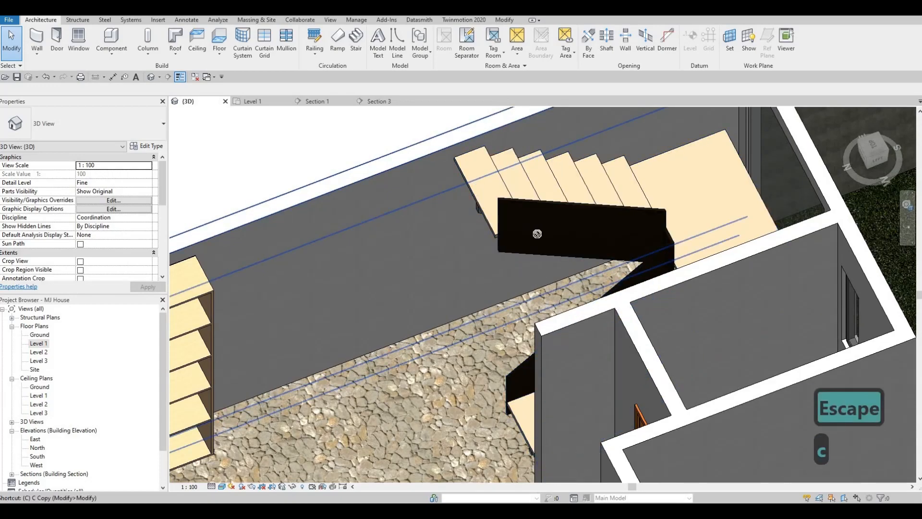
key(m)
scroll(543, 242, up, 2)
shift+middle_drag(578, 205, 609, 190)
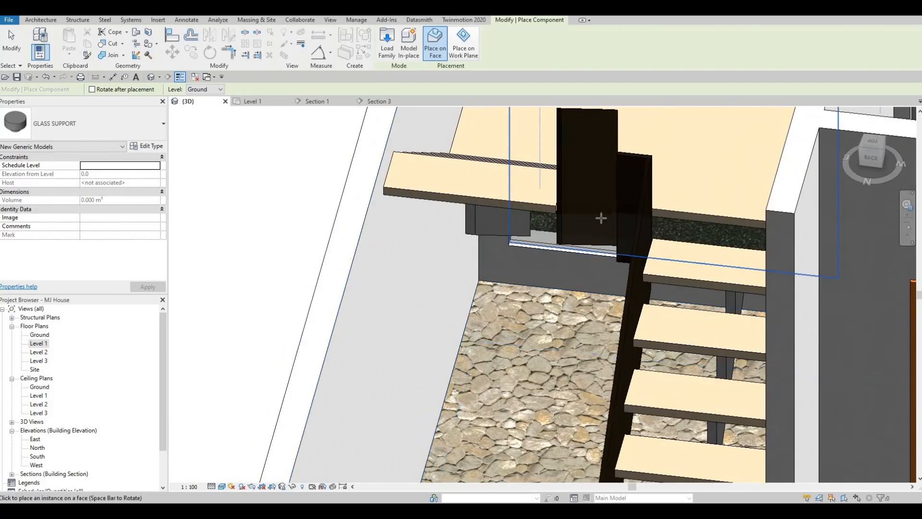
shift+middle_drag(601, 218, 603, 206)
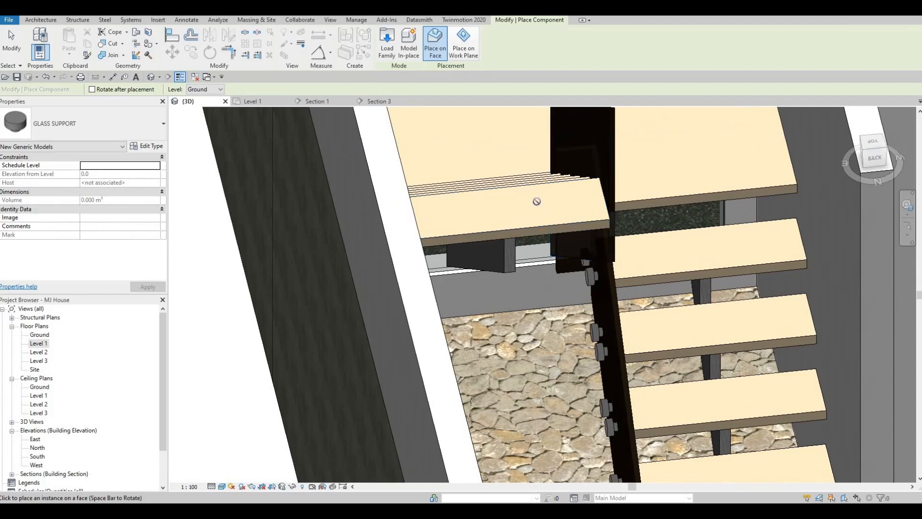
shift+middle_drag(537, 202, 508, 196)
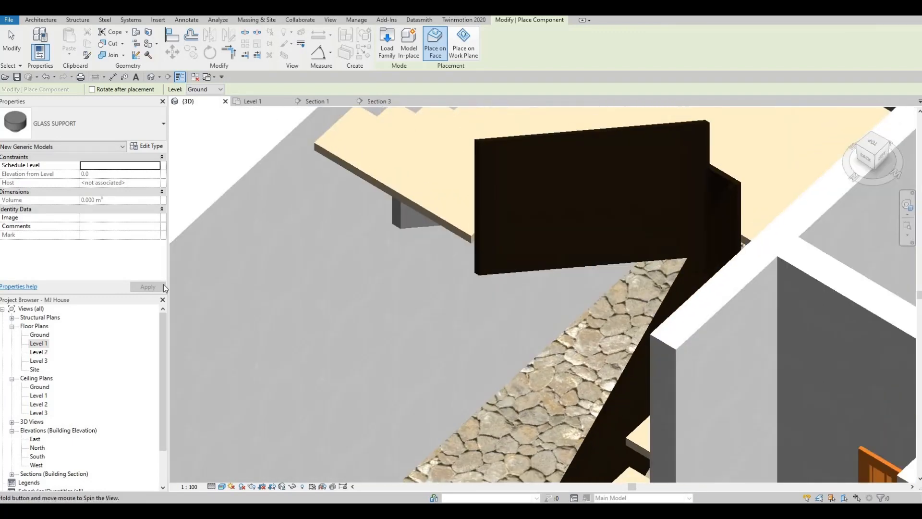
In the Level 1 plan, draw a vertical reference plane along the upper flight's inner stringer, facing the lower flight
double_click(38, 343)
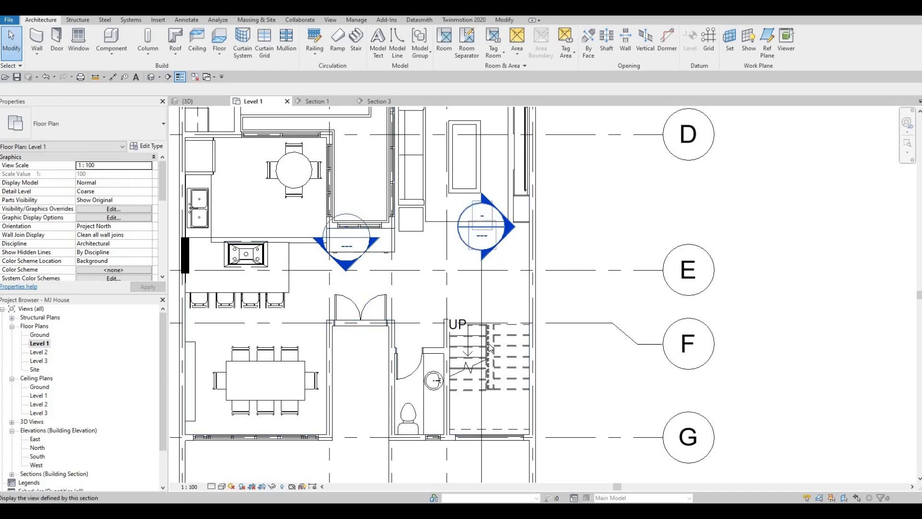
scroll(490, 347, up, 3)
key(Escape)
key(Escape)
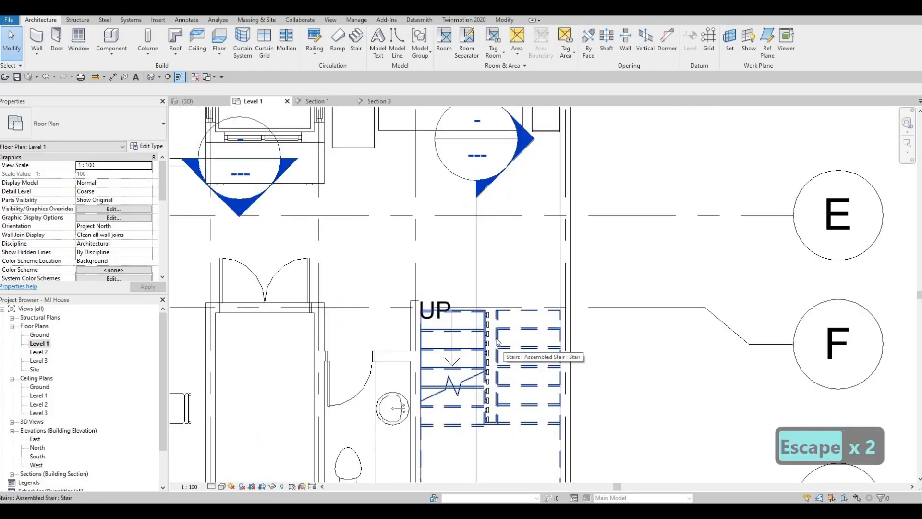
scroll(498, 341, up, 4)
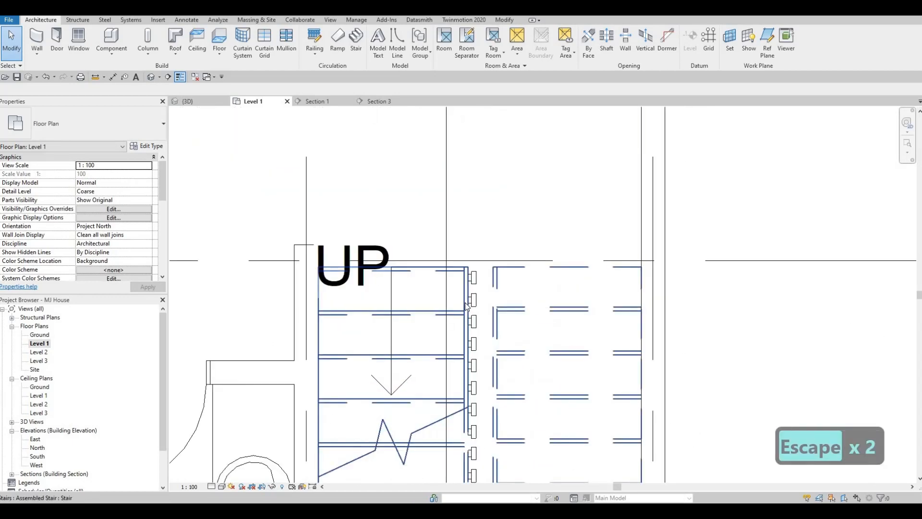
key(r)
key(p)
scroll(492, 267, up, 1)
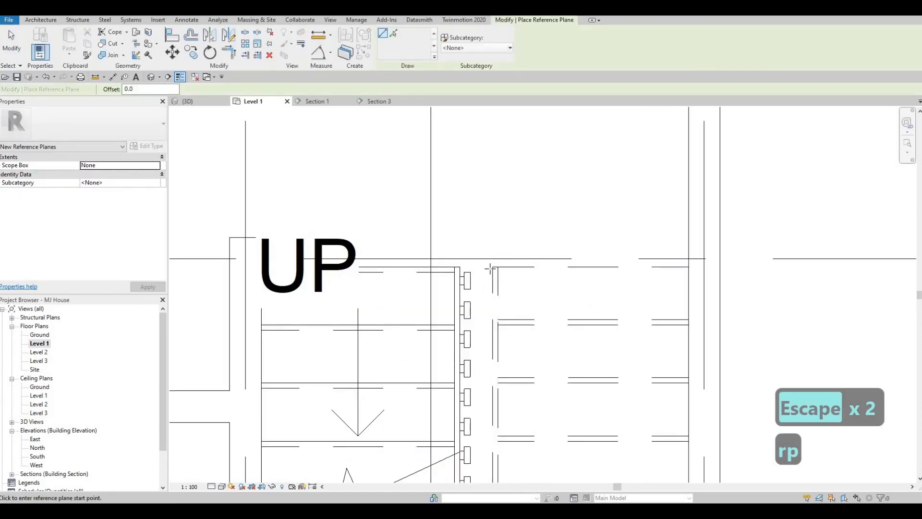
click(492, 268)
scroll(489, 365, down, 2)
middle_drag(508, 437, 534, 346)
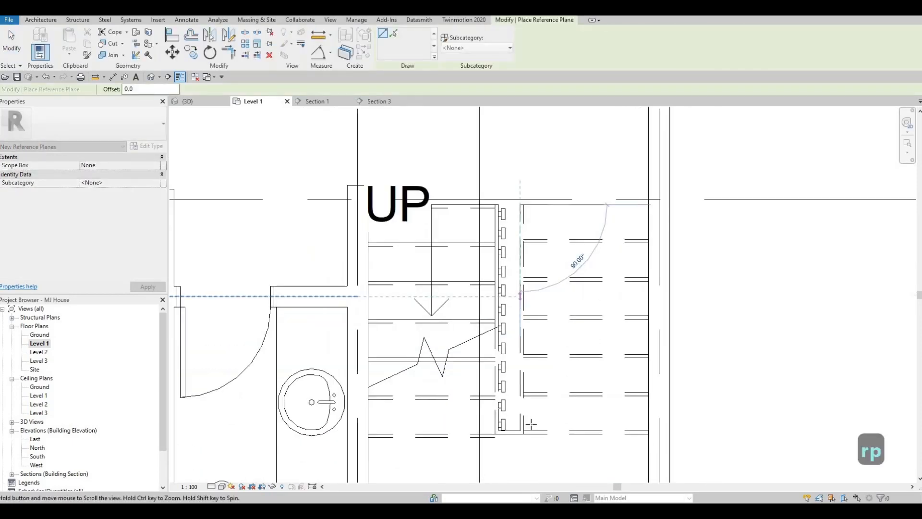
key(Escape)
key(Escape)
scroll(524, 225, up, 1)
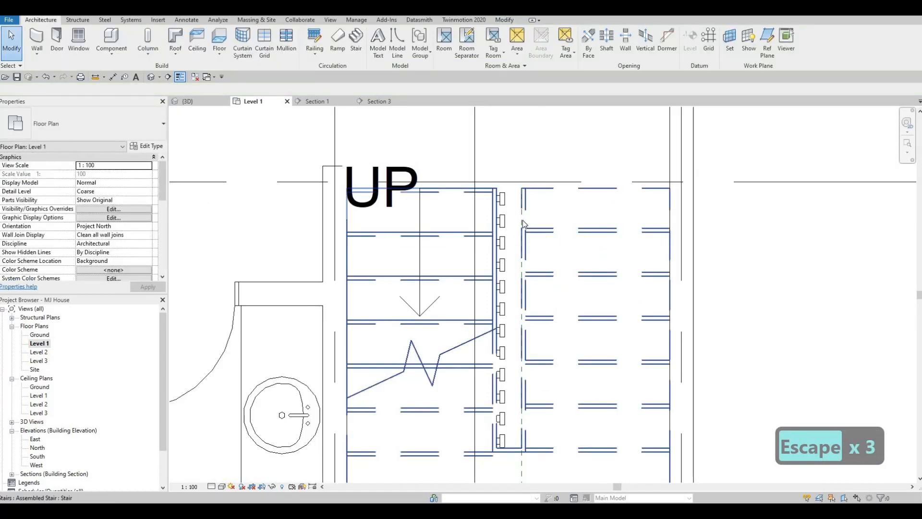
key(Tab)
key(Escape)
key(Tab)
key(Escape)
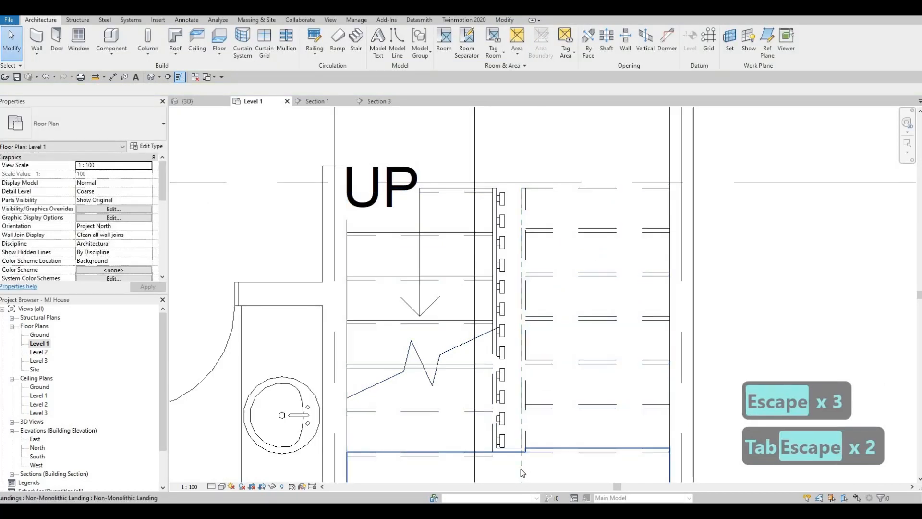
key(Escape)
key(Tab)
key(Tab)
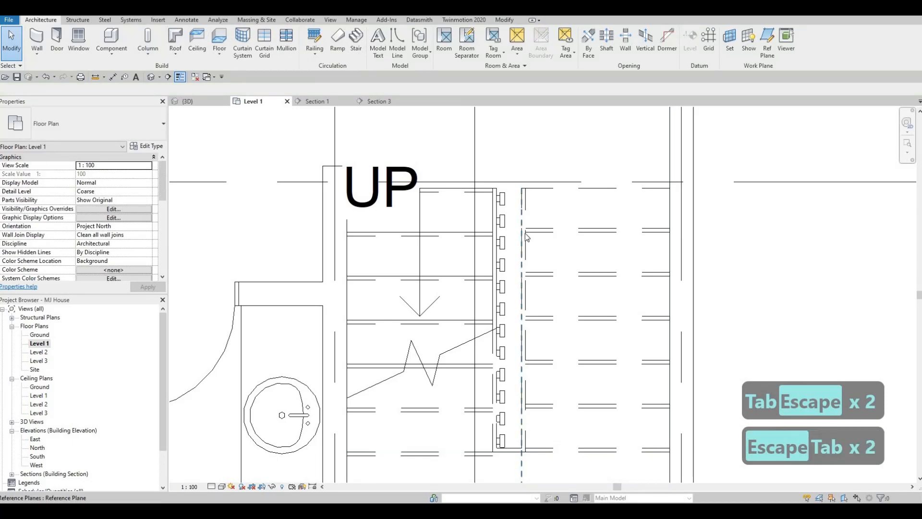
click(524, 221)
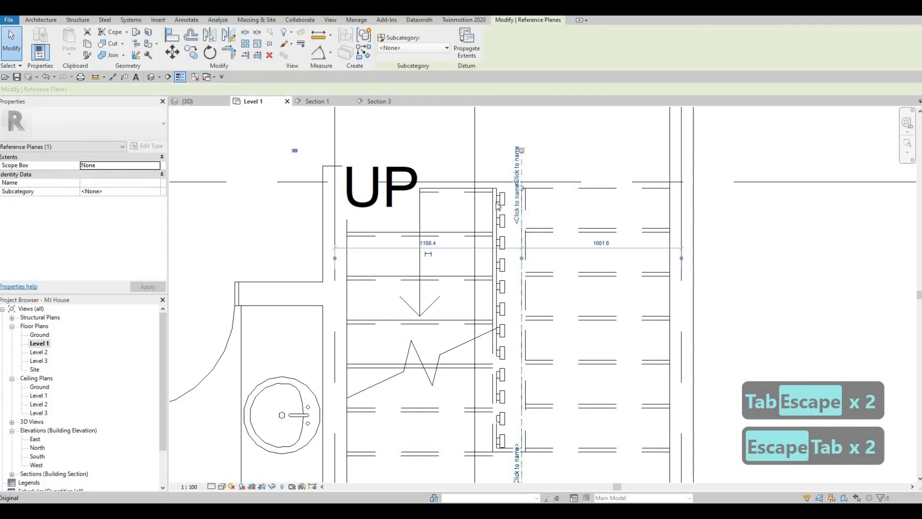
key(Escape)
key(Escape)
Place a similar GLASS SUPPORT on the reference plane near the upper flight's top end, flipped to face the lower flight
click(502, 199)
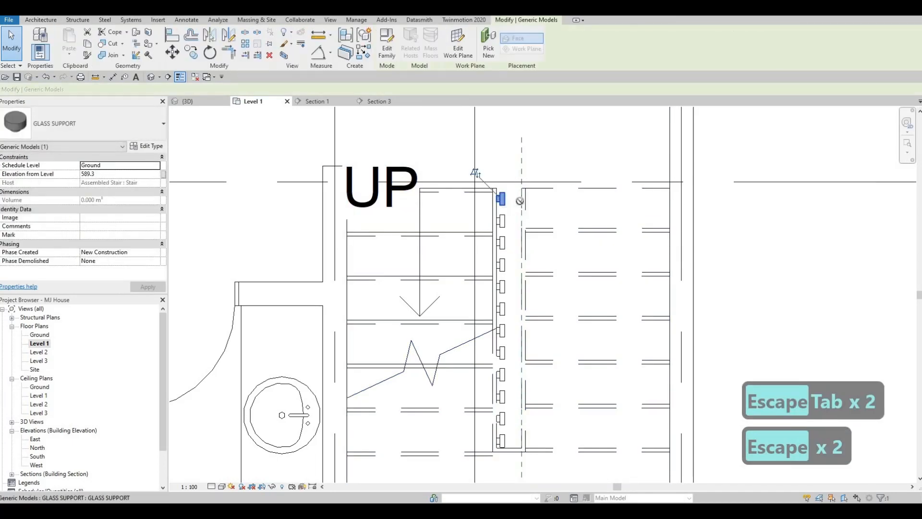
key(c)
key(s)
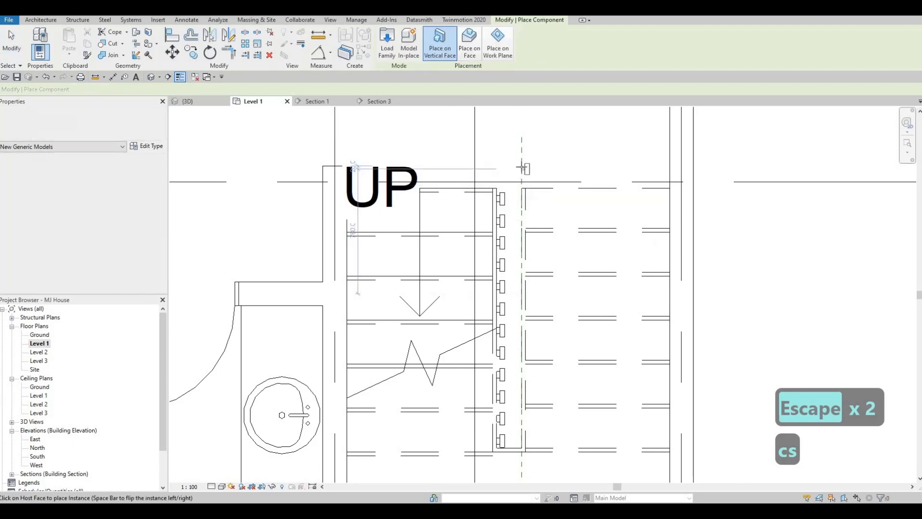
key(space)
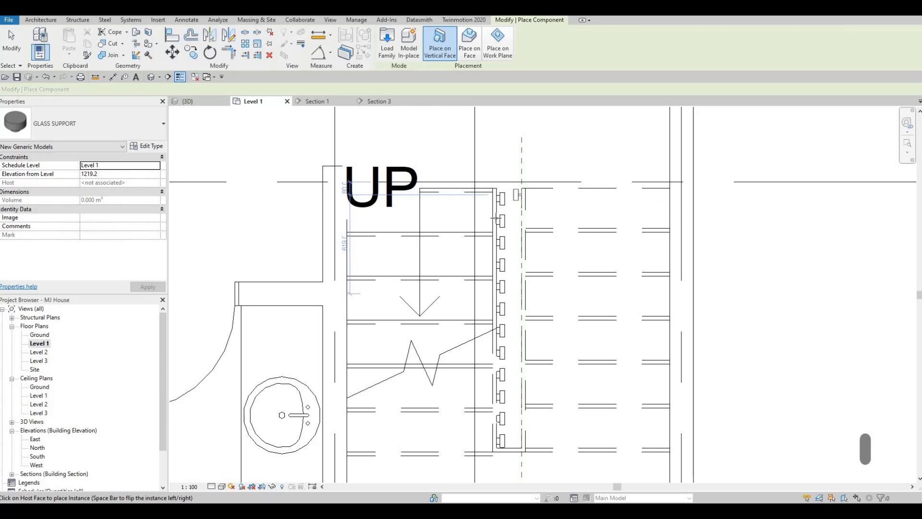
key(Escape)
key(Escape)
key(Escape)
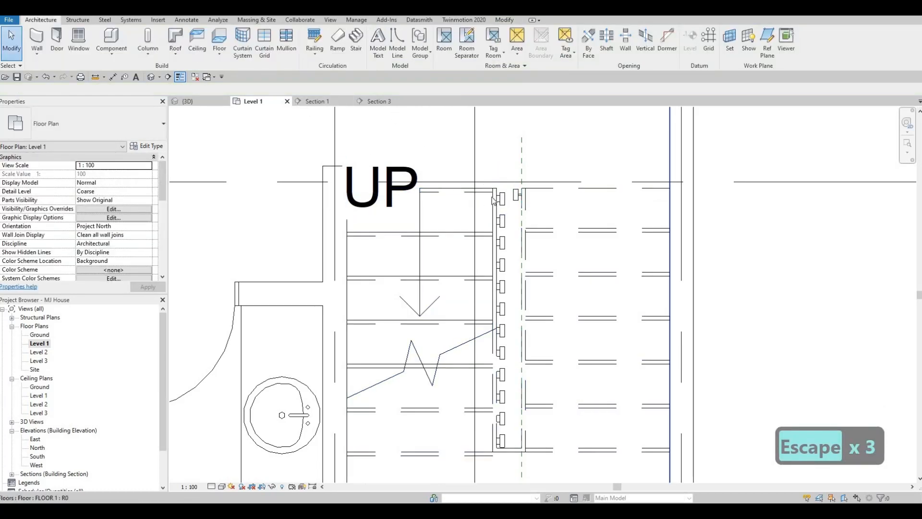
In Section 1, nudge the GLASS SUPPORT upward and slightly toward the flight so it sits on the upper flight's top tread, at 2765.7 mm elevation
click(379, 102)
click(329, 102)
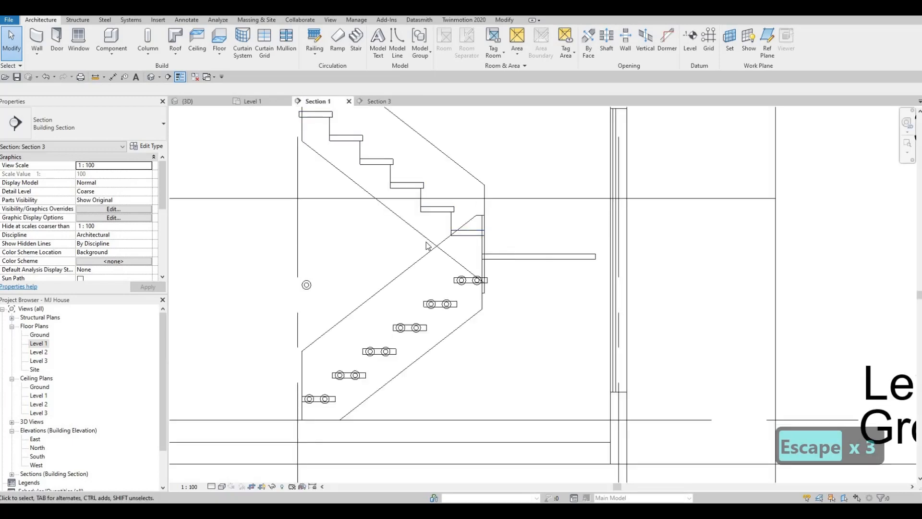
key(Escape)
drag(377, 321, 378, 147)
scroll(377, 145, up, 3)
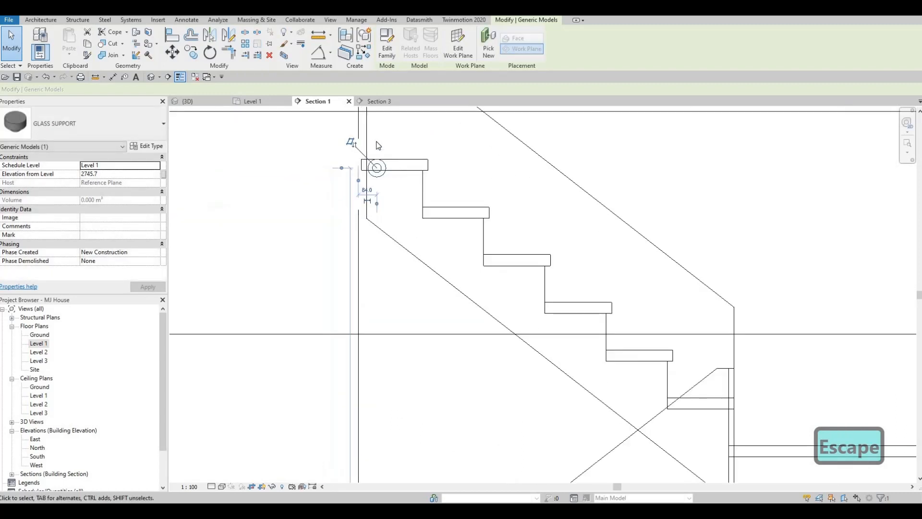
key(Up)
key(Up)
key(Up)
key(Right)
scroll(386, 165, down, 3)
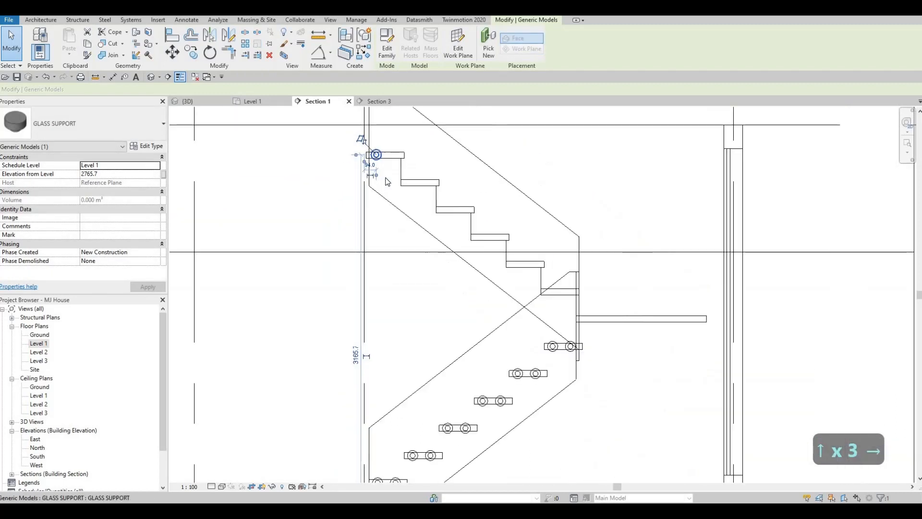
scroll(386, 192, up, 2)
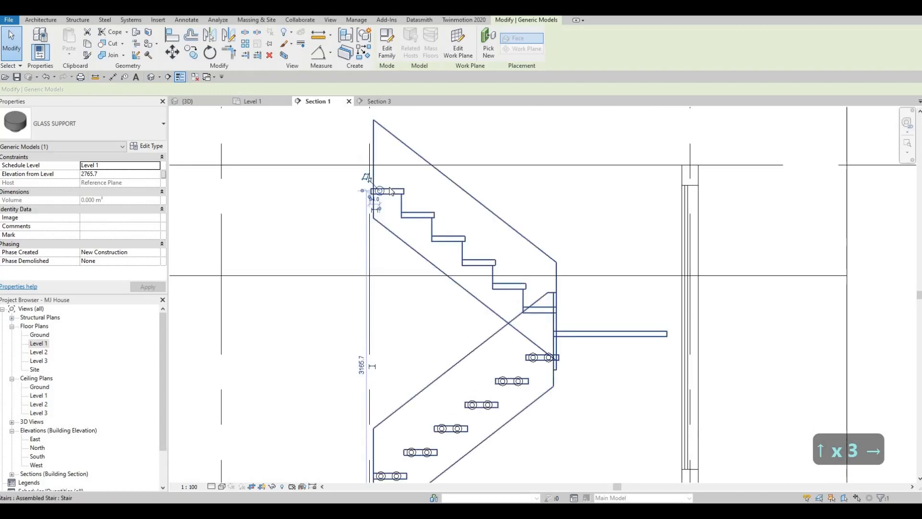
key(Escape)
Copy the GLASS SUPPORT horizontally along the upper flight's top tread to form a pair
scroll(377, 197, up, 2)
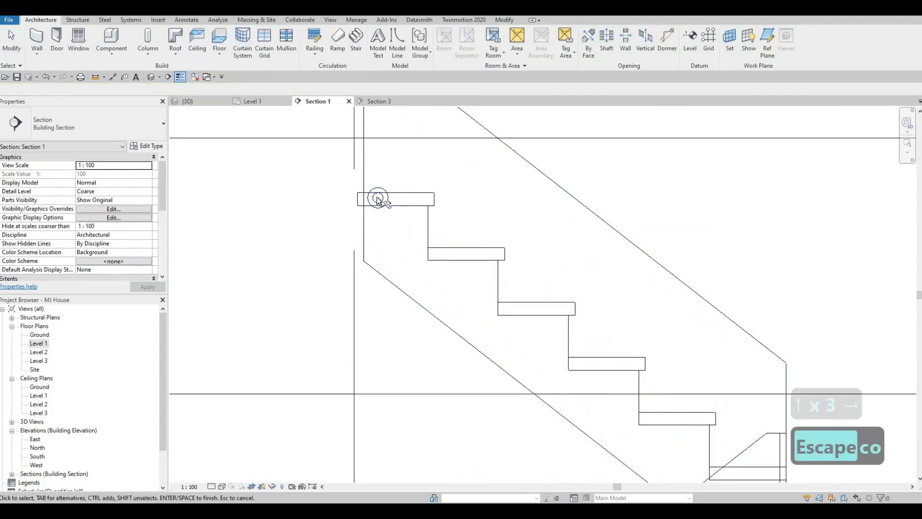
key(Escape)
key(Escape)
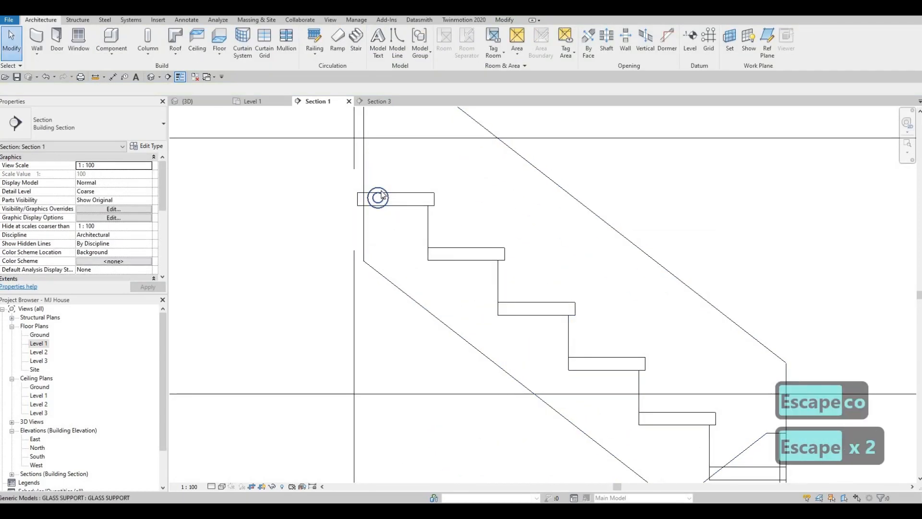
click(380, 197)
key(c)
key(o)
click(407, 200)
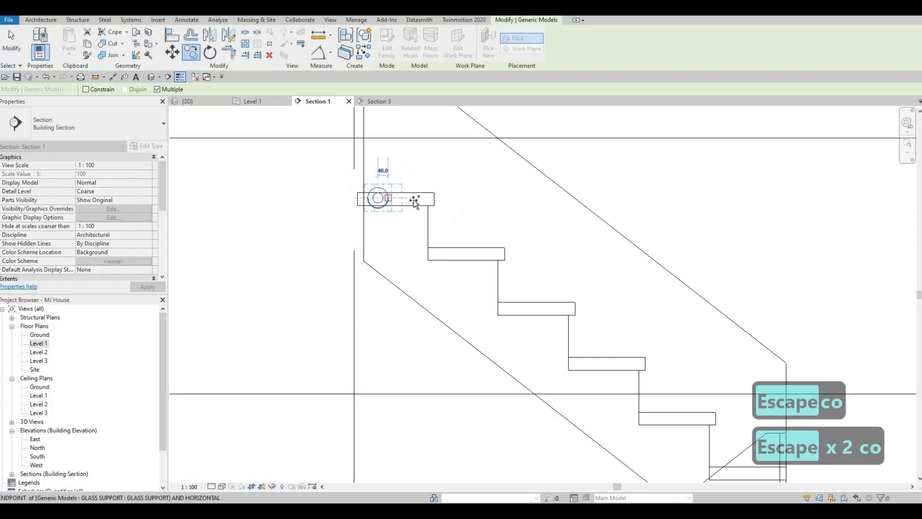
click(412, 198)
key(Escape)
key(Escape)
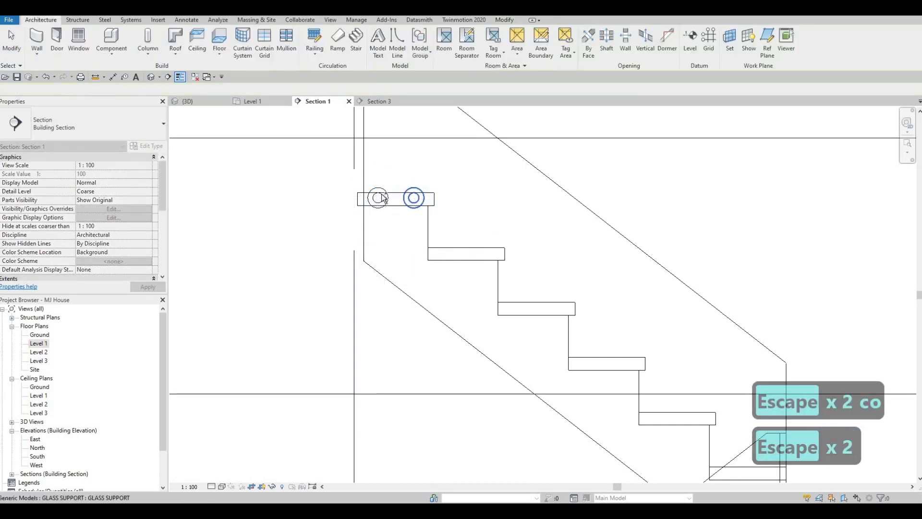
Copy the support pair from the top tread to each of the five treads below in the upper flight, matching tread corners
key(c)
key(o)
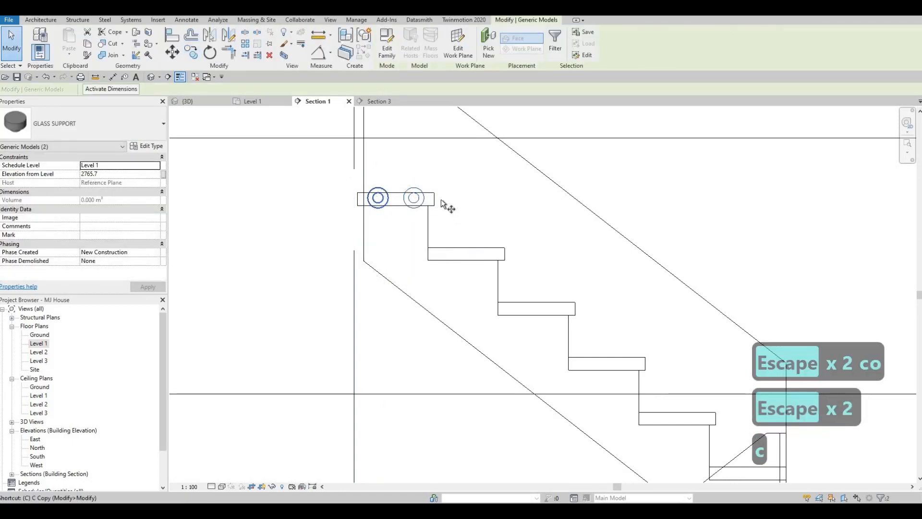
click(505, 248)
click(574, 302)
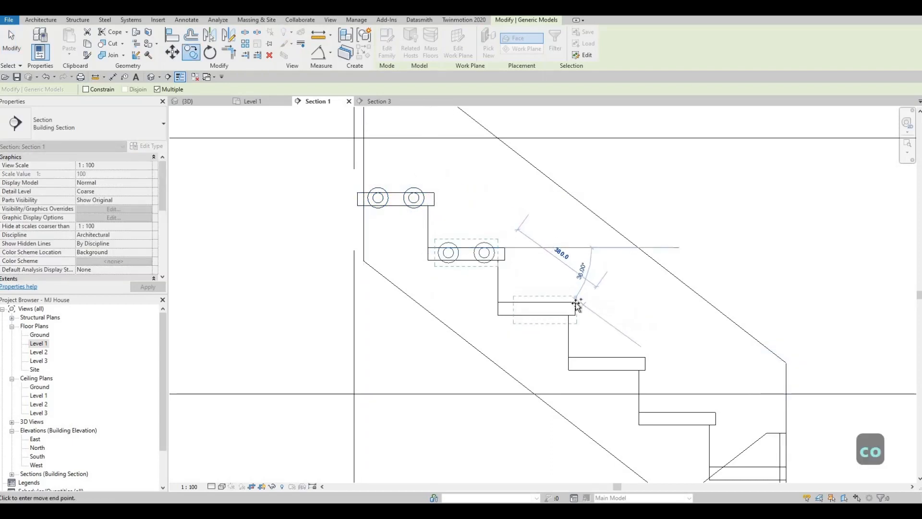
click(575, 302)
click(645, 357)
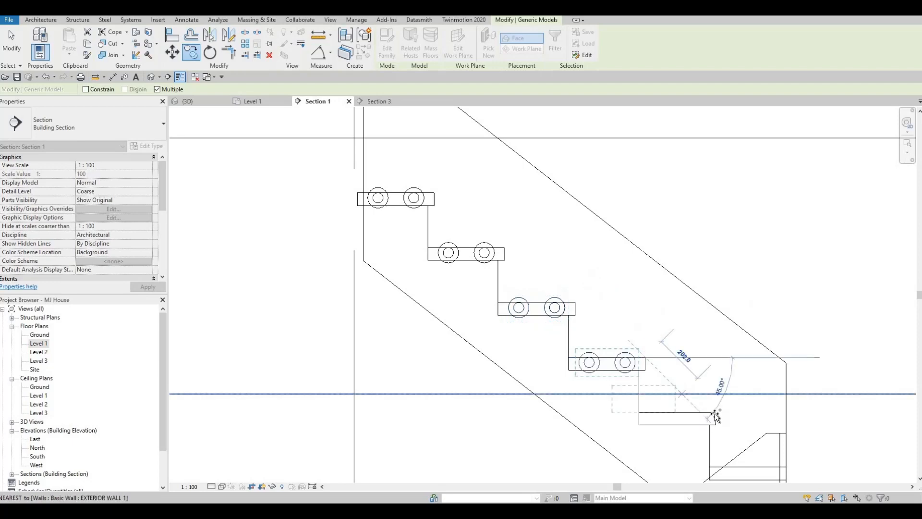
click(715, 412)
scroll(666, 346, down, 1)
middle_drag(667, 346, 589, 262)
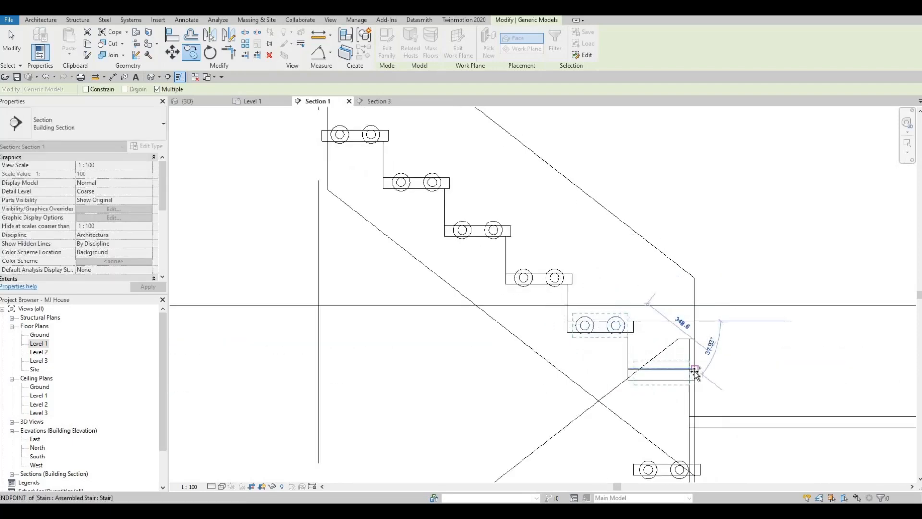
scroll(695, 369, up, 1)
click(695, 369)
scroll(629, 312, down, 3)
key(Escape)
key(Escape)
key(Escape)
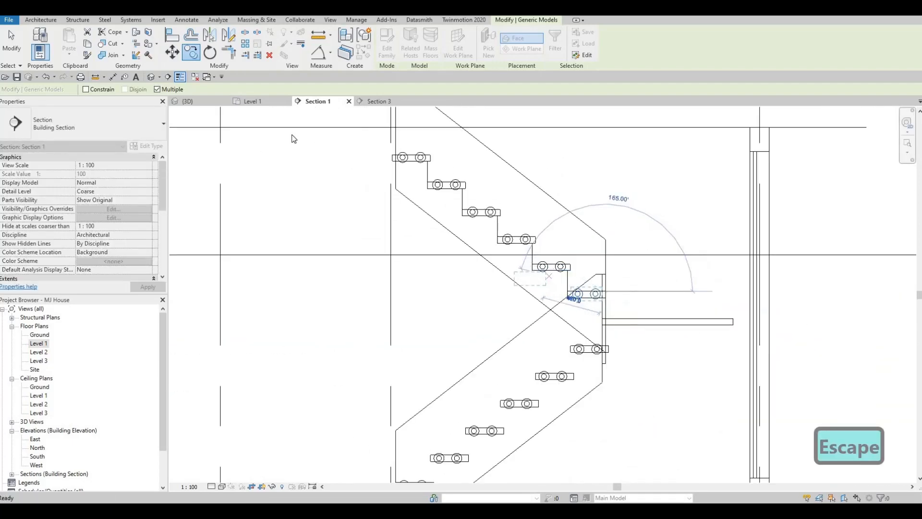
From the 3D view, open the GLASS SUPPORT family for editing and show its Ref. Level floor plan
click(187, 101)
shift+middle_drag(498, 246, 488, 145)
click(483, 143)
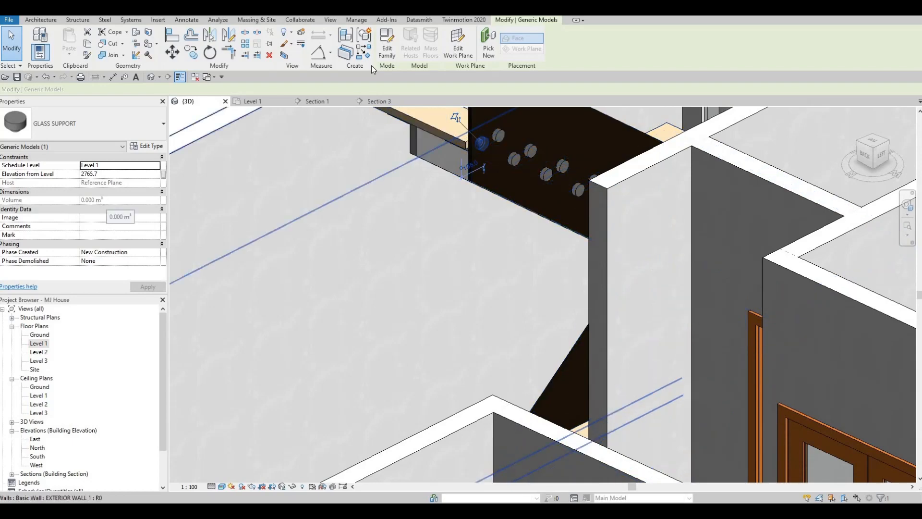
double_click(482, 155)
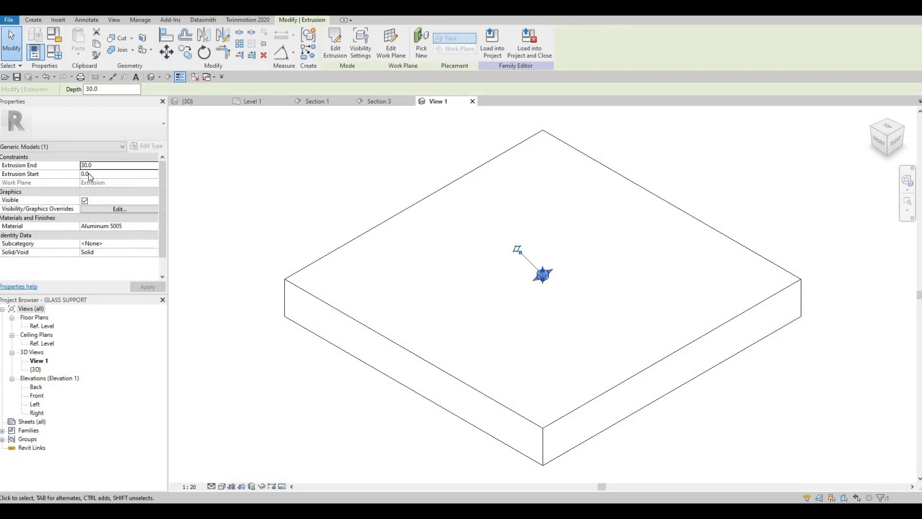
double_click(41, 326)
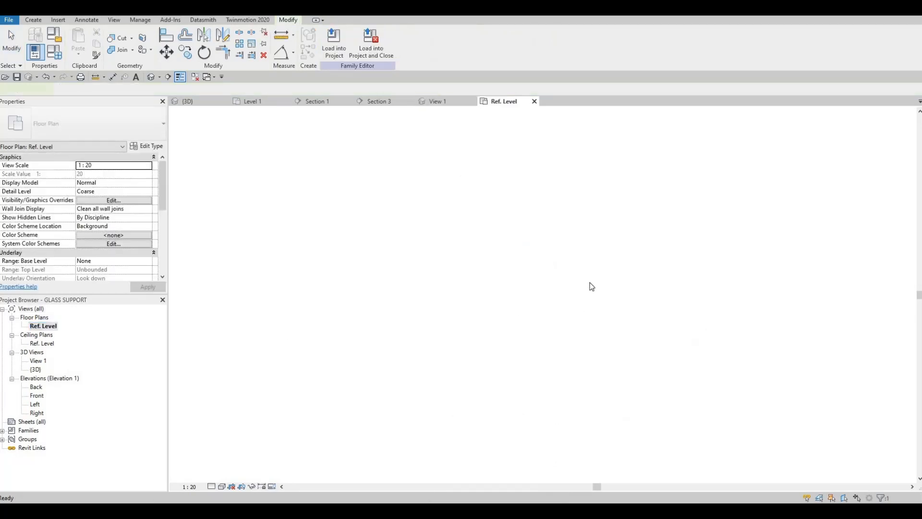
scroll(486, 317, up, 4)
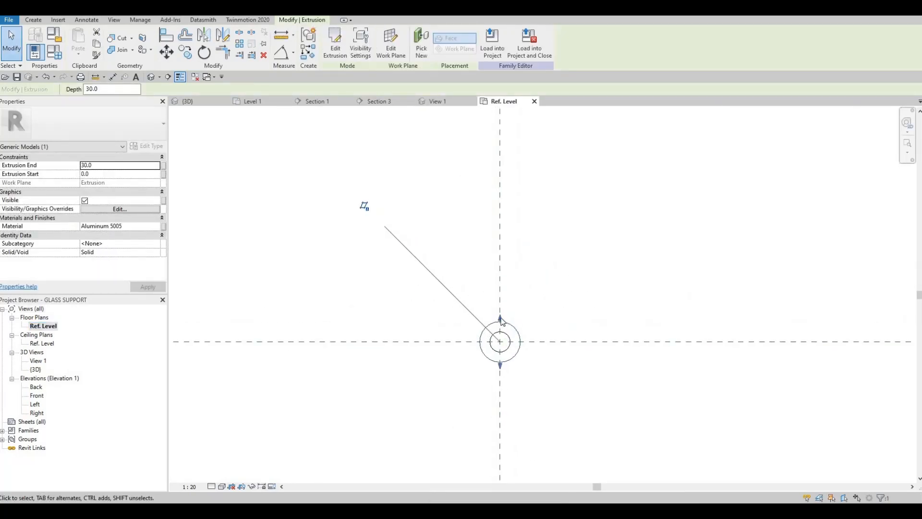
drag(500, 319, 501, 322)
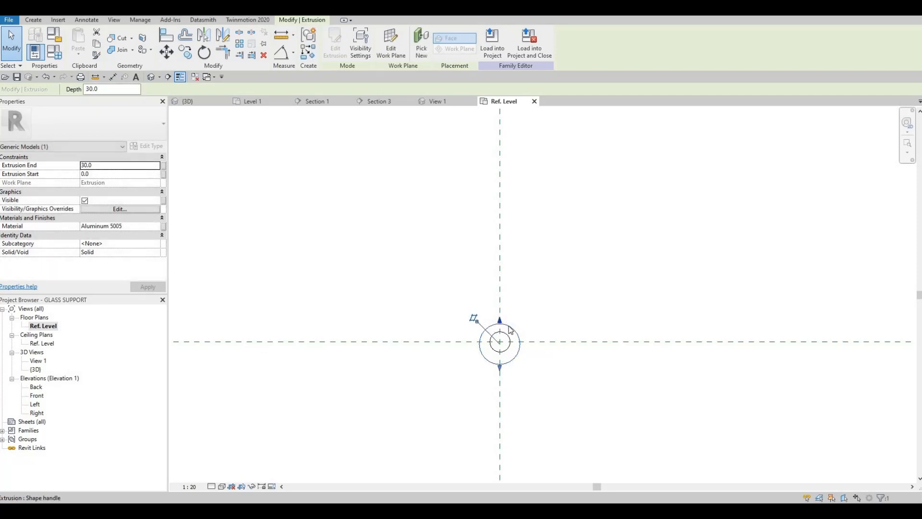
key(ctrl+z)
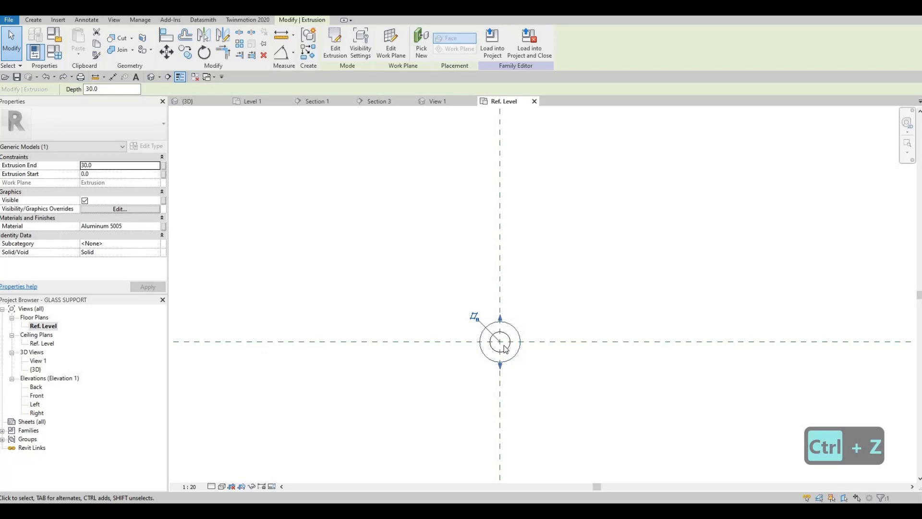
key(Escape)
key(Tab)
key(Tab)
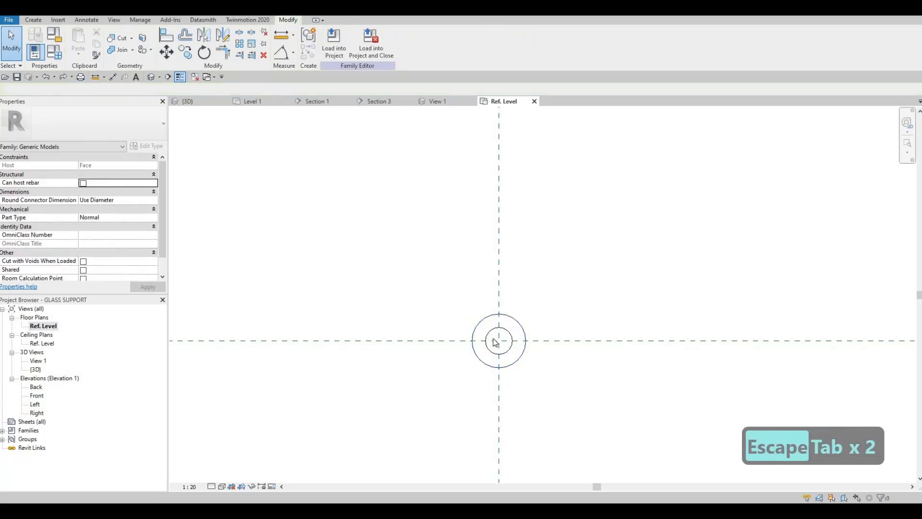
key(Escape)
Edit the inner extrusion's circle in the GLASS SUPPORT family, setting its radius to 10 mm, and finish the sketch
click(492, 336)
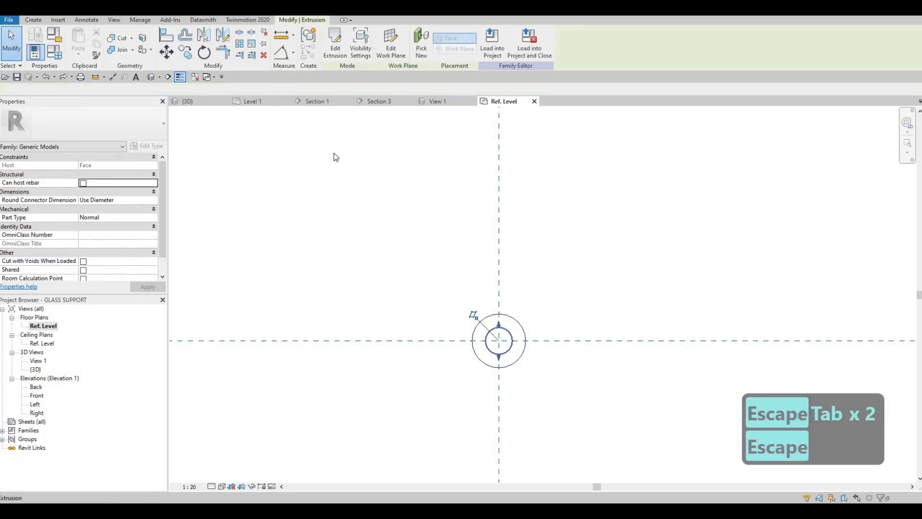
click(336, 48)
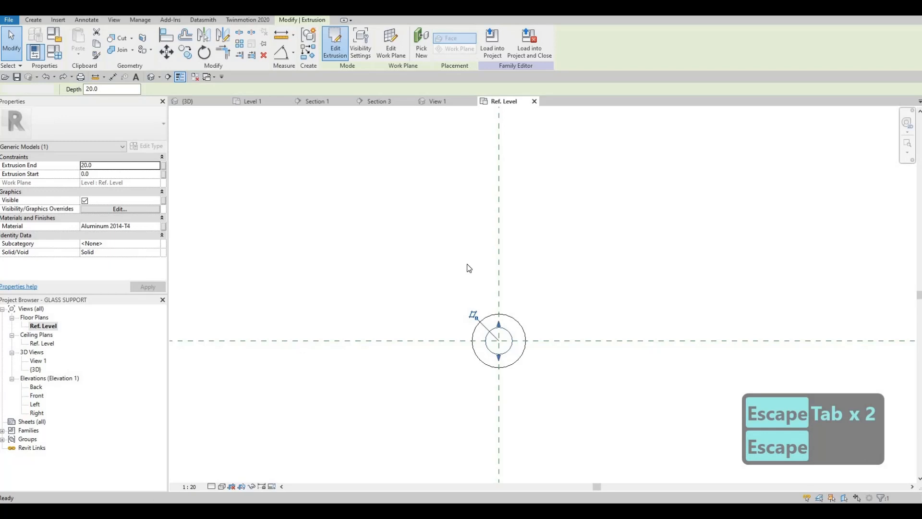
click(507, 331)
scroll(503, 339, up, 3)
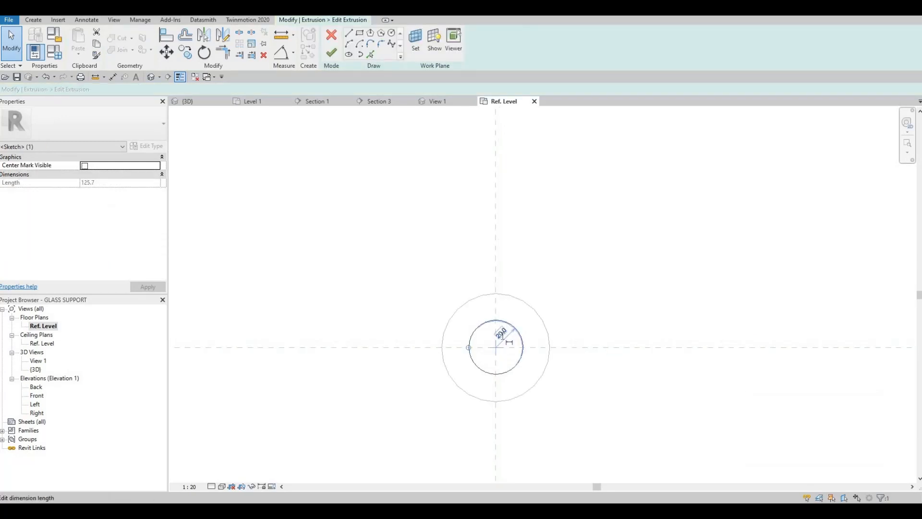
click(503, 340)
text(10)
key(Return)
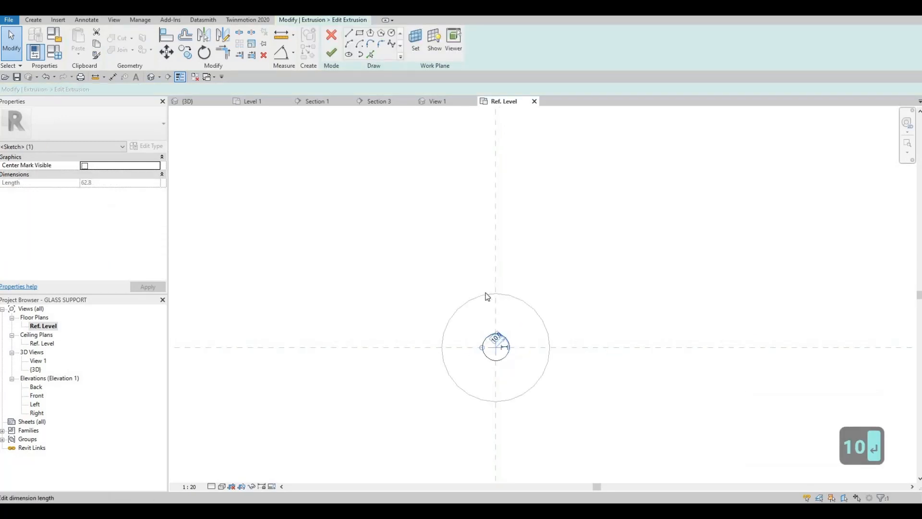
key(Escape)
key(Escape)
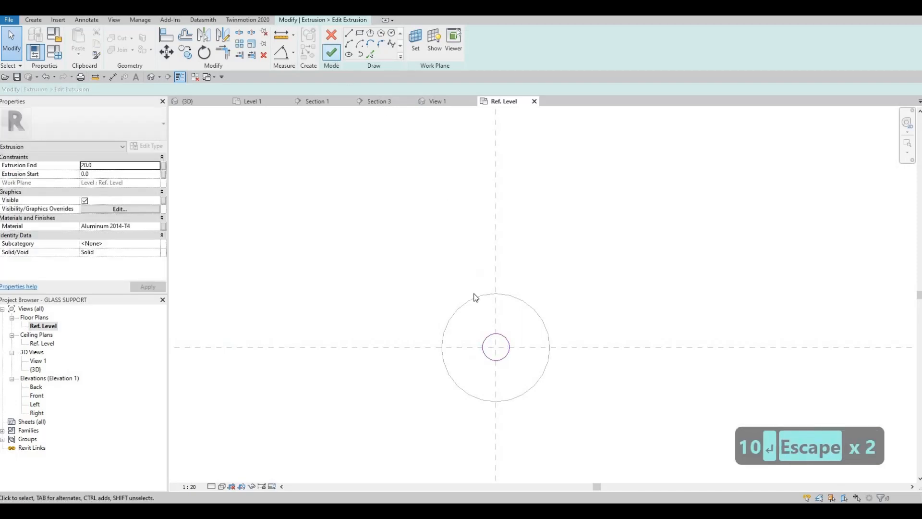
Edit the outer extrusion's circle in the GLASS SUPPORT family, setting its radius to 25 mm, and finish the sketch
click(470, 297)
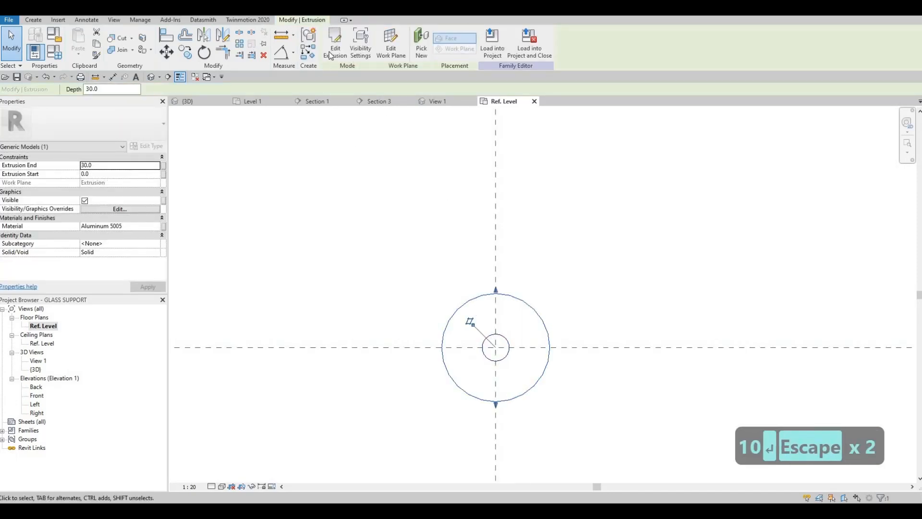
double_click(467, 307)
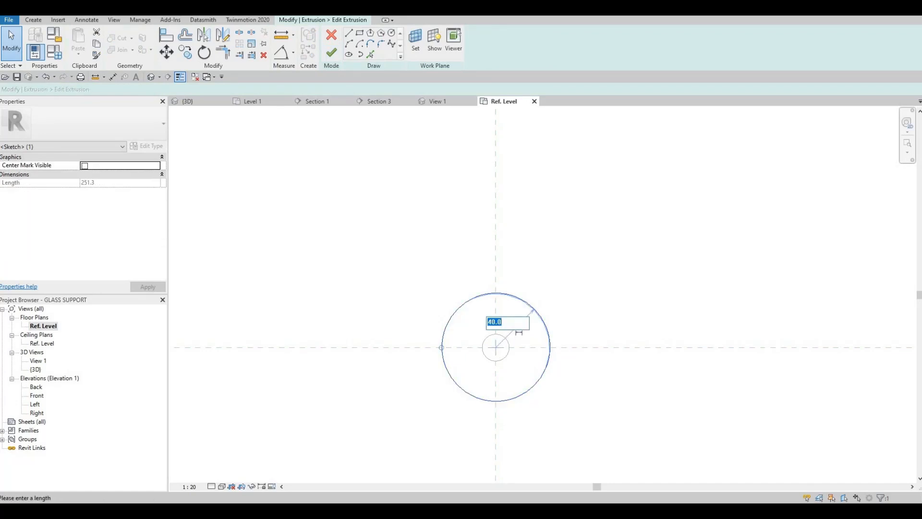
text(25)
key(Return)
key(Escape)
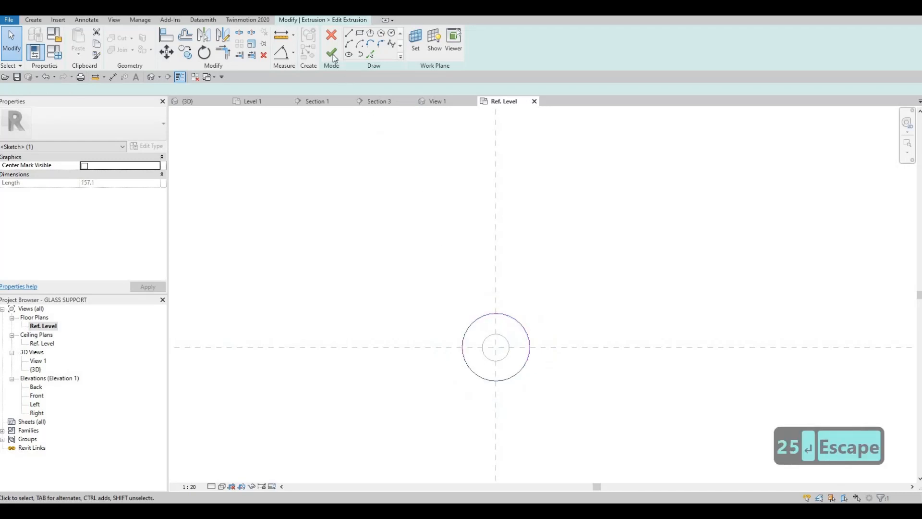
click(332, 53)
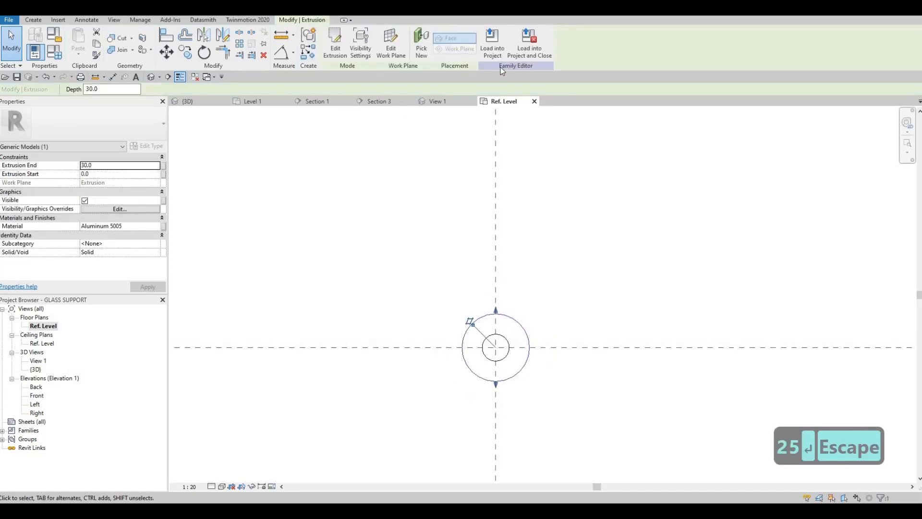
Load the GLASS SUPPORT family into the project and close it without saving, overwriting the existing version and its parameter values
click(526, 50)
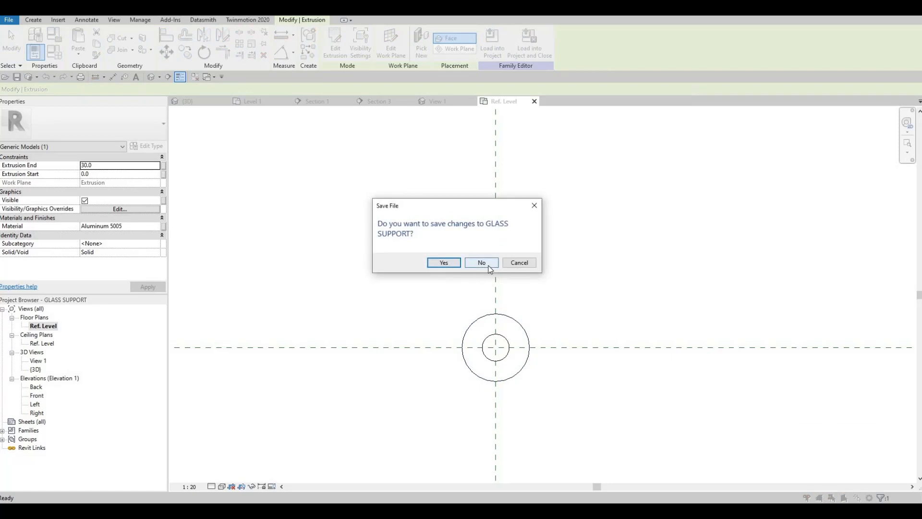
click(479, 265)
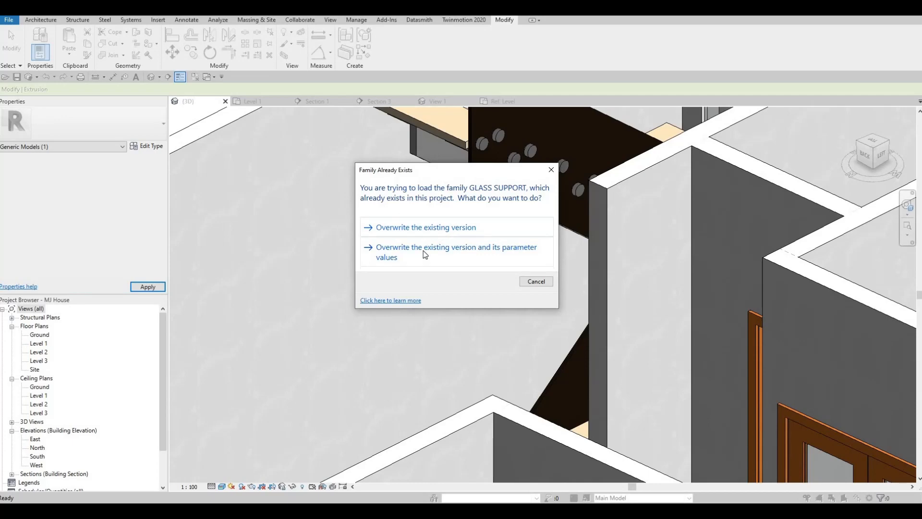
click(424, 250)
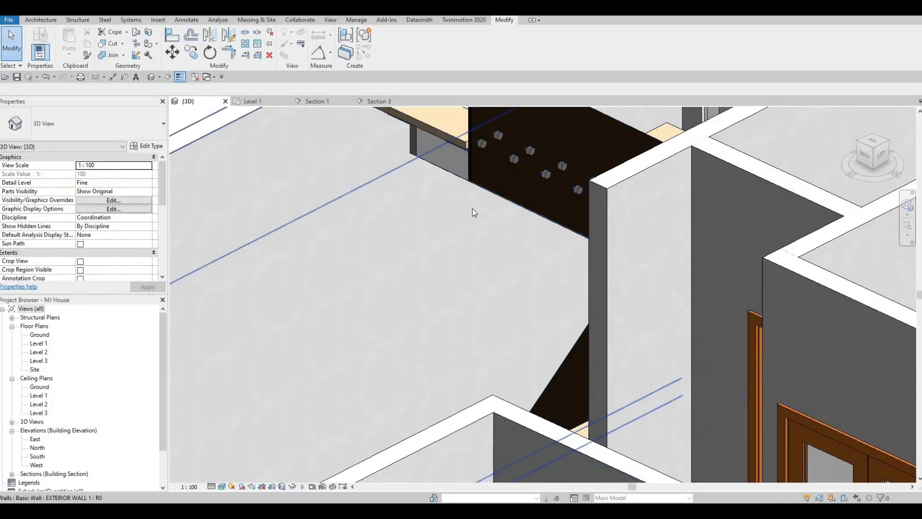
key(Escape)
Examine the resized glass supports on the upper flight's stringer and the whole stair in the 3D view
shift+middle_drag(472, 209, 566, 282)
scroll(539, 239, up, 1)
scroll(572, 235, up, 3)
scroll(633, 249, up, 3)
shift+middle_drag(498, 267, 486, 292)
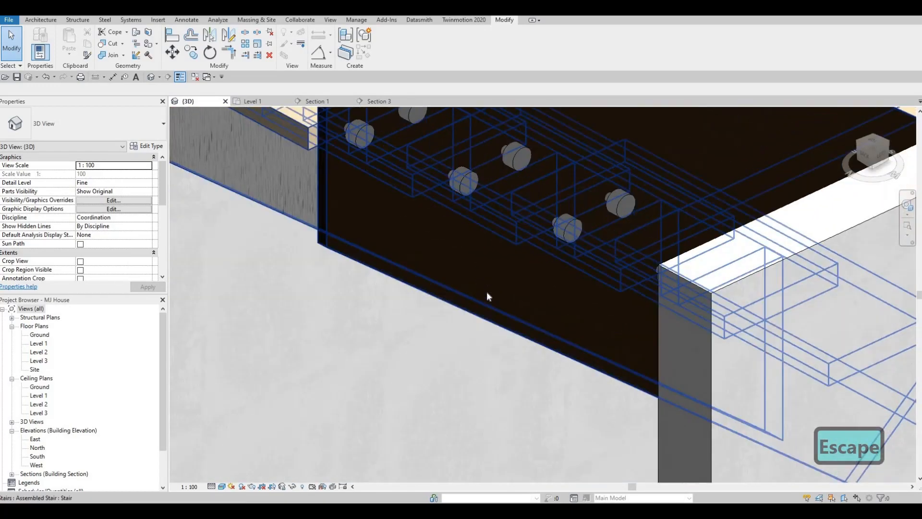
scroll(487, 293, down, 3)
scroll(630, 327, down, 3)
shift+middle_drag(591, 283, 619, 298)
scroll(543, 264, up, 3)
shift+middle_drag(535, 261, 483, 176)
scroll(478, 181, up, 5)
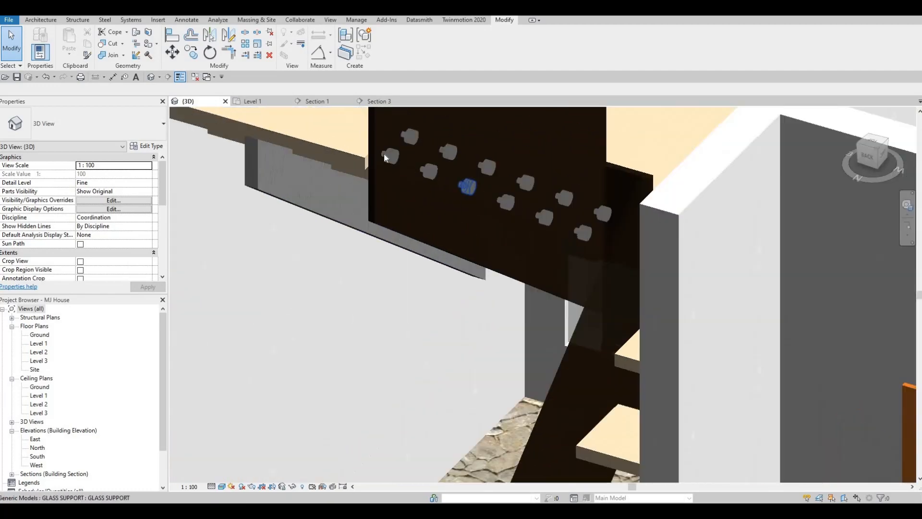
scroll(384, 153, down, 2)
shift+middle_drag(384, 153, 562, 335)
scroll(434, 321, down, 2)
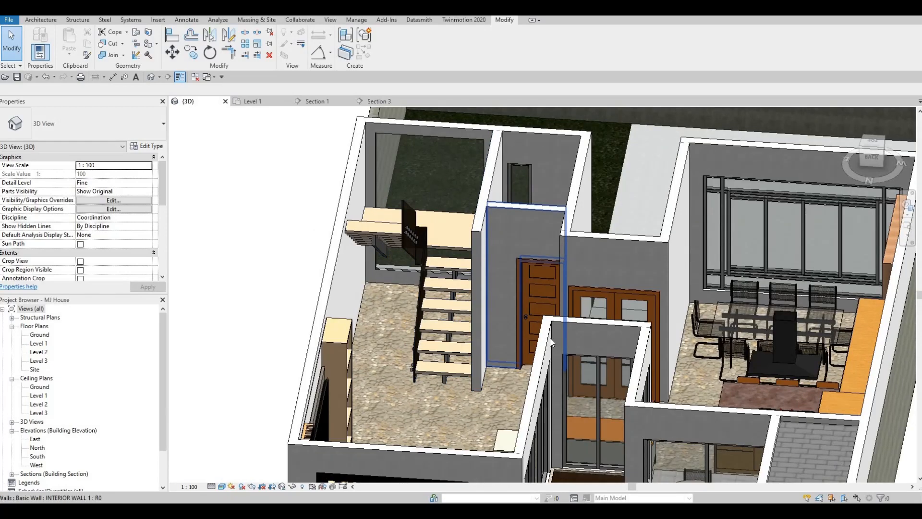